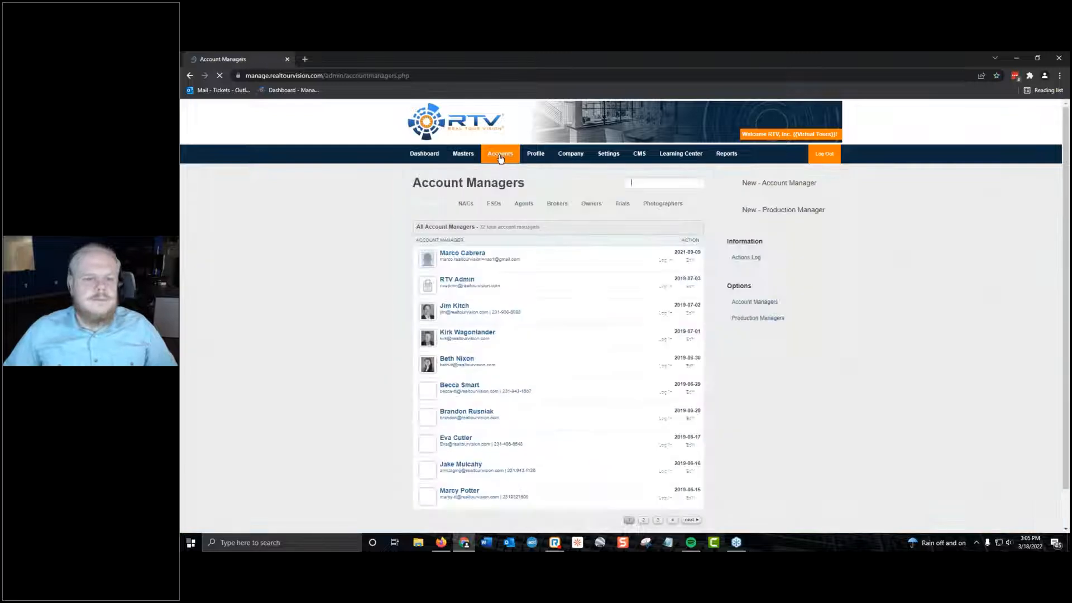
Browse the account managers and FSD account lists, then log in to an FSD account's dashboard.
{"action": "scroll", "coordinate": [494, 383], "scroll_direction": "down", "scroll_amount": 1}
{"action": "left_click", "coordinate": [642, 483]}
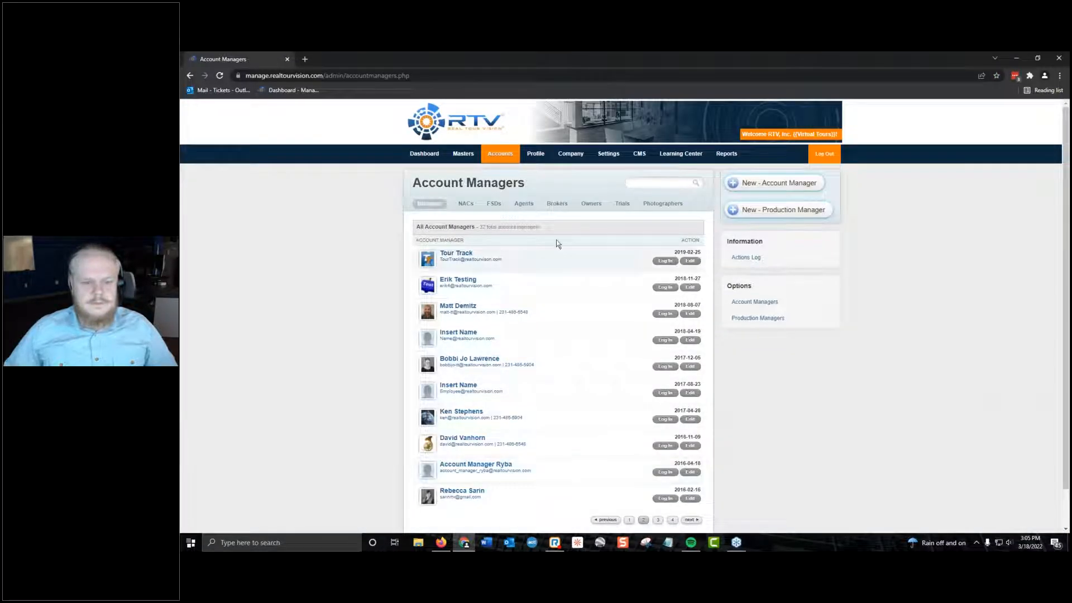
{"action": "left_click", "coordinate": [501, 204]}
{"action": "scroll", "coordinate": [507, 223], "scroll_direction": "down", "scroll_amount": 1}
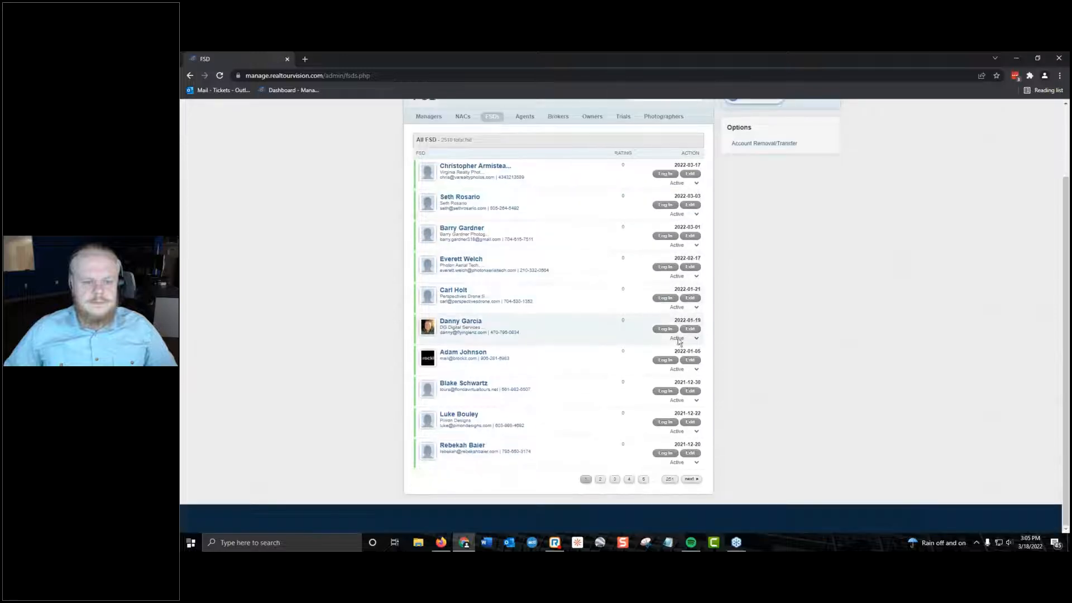
{"action": "left_click", "coordinate": [610, 481]}
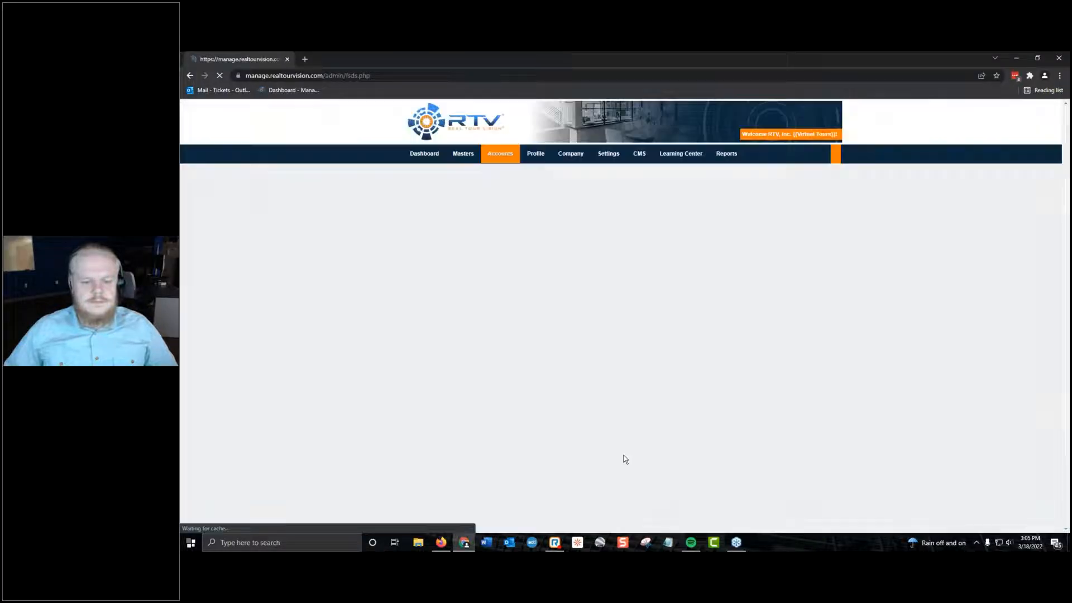
{"action": "left_click", "coordinate": [665, 478]}
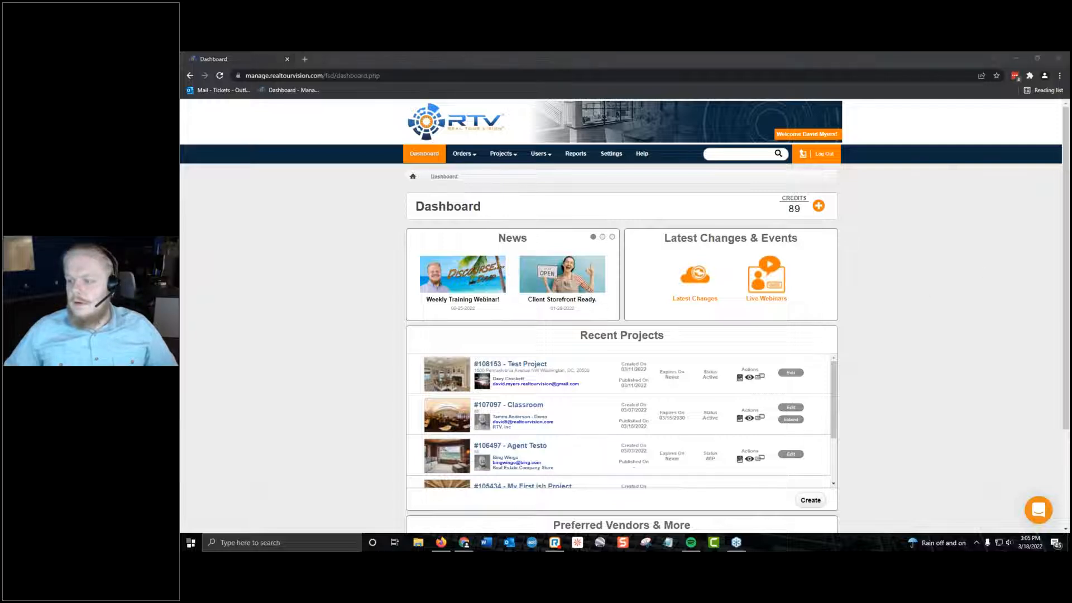
{"action": "left_click", "coordinate": [779, 315]}
{"action": "scroll", "coordinate": [528, 306], "scroll_direction": "down", "scroll_amount": 1}
{"action": "scroll", "coordinate": [964, 402], "scroll_direction": "up", "scroll_amount": 1}
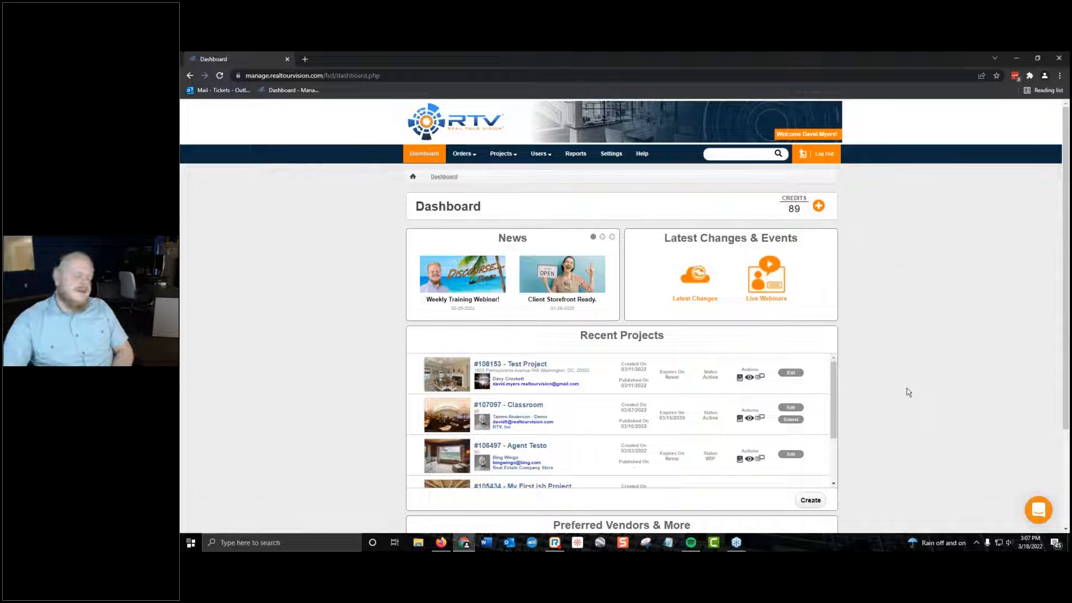
Open the users list and review all sections of the new-user form, closing it without creating a user.
{"action": "left_click", "coordinate": [553, 172]}
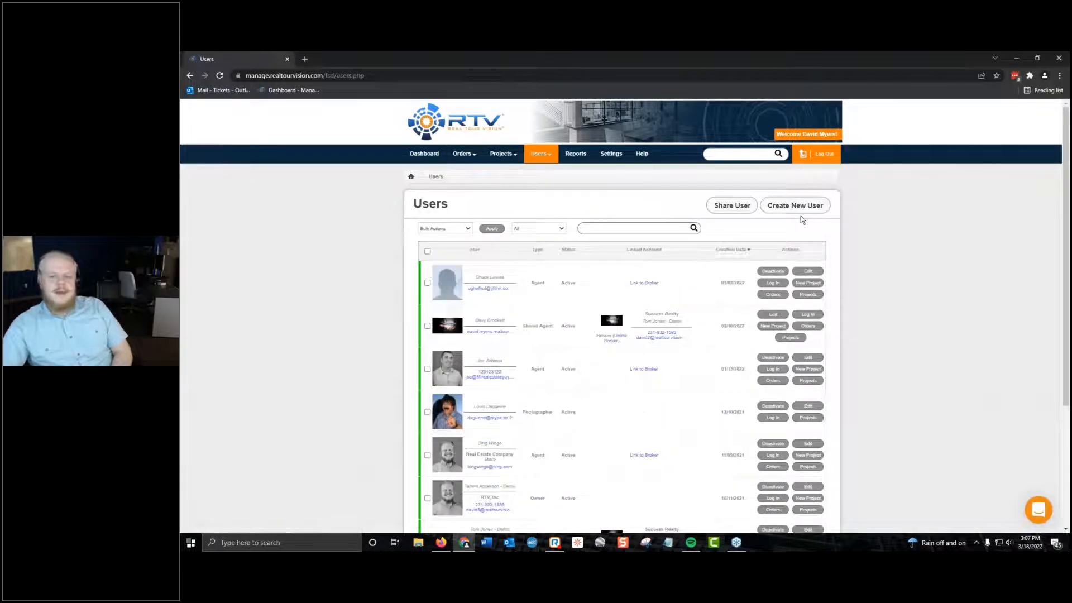
{"action": "left_click", "coordinate": [800, 210]}
{"action": "scroll", "coordinate": [634, 298], "scroll_direction": "down", "scroll_amount": 6}
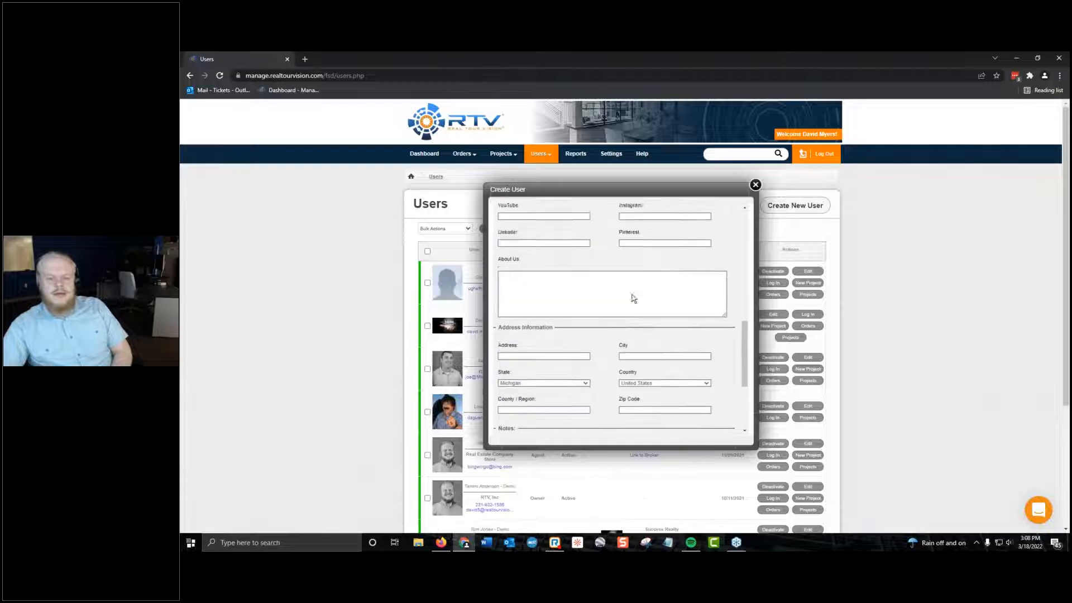
{"action": "scroll", "coordinate": [634, 298], "scroll_direction": "down", "scroll_amount": 3}
{"action": "scroll", "coordinate": [634, 298], "scroll_direction": "up", "scroll_amount": 10}
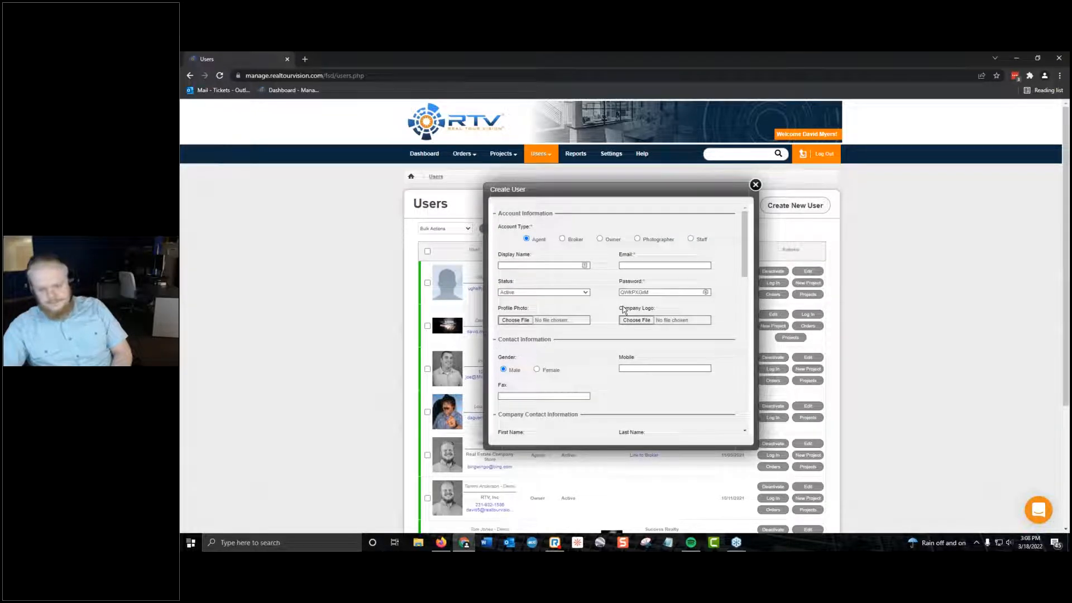
{"action": "left_click", "coordinate": [756, 185]}
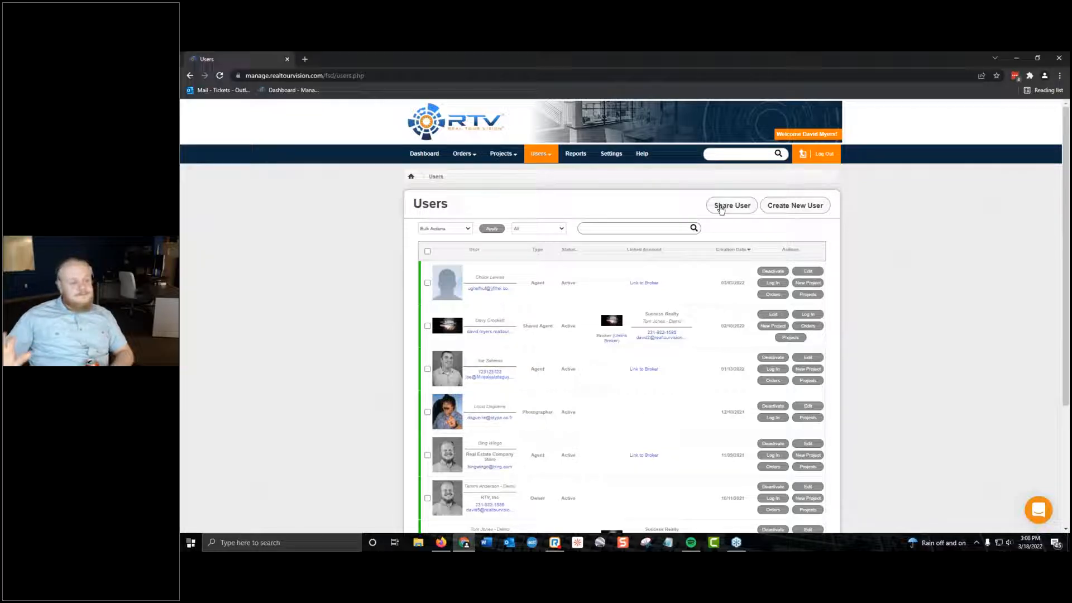
View the Share User dialog with its email address field and close it without sharing anyone.
{"action": "left_click", "coordinate": [718, 206]}
{"action": "left_click", "coordinate": [655, 327]}
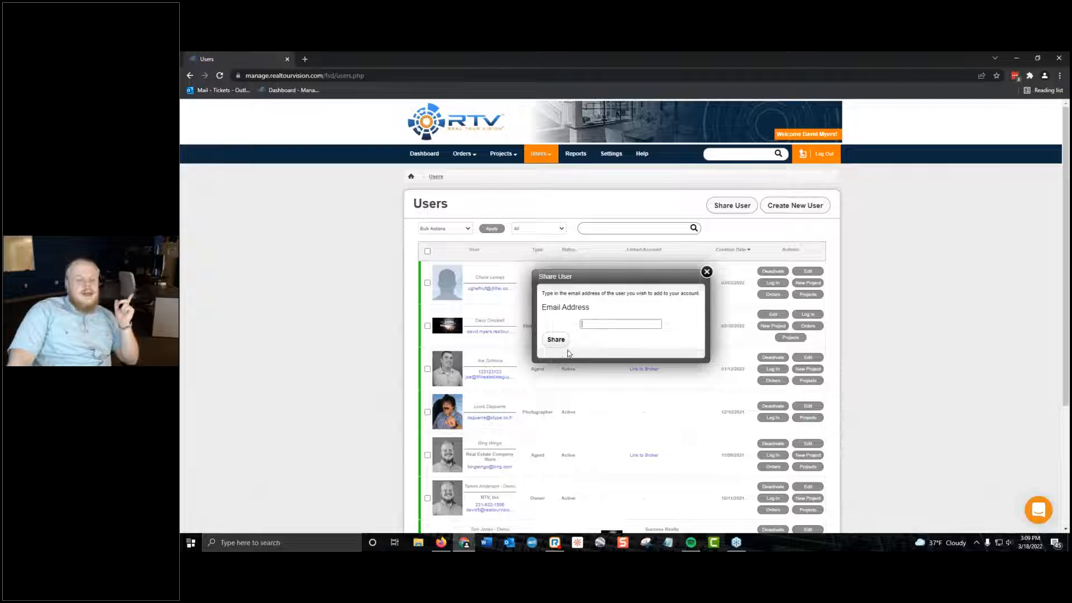
{"action": "left_click", "coordinate": [708, 272]}
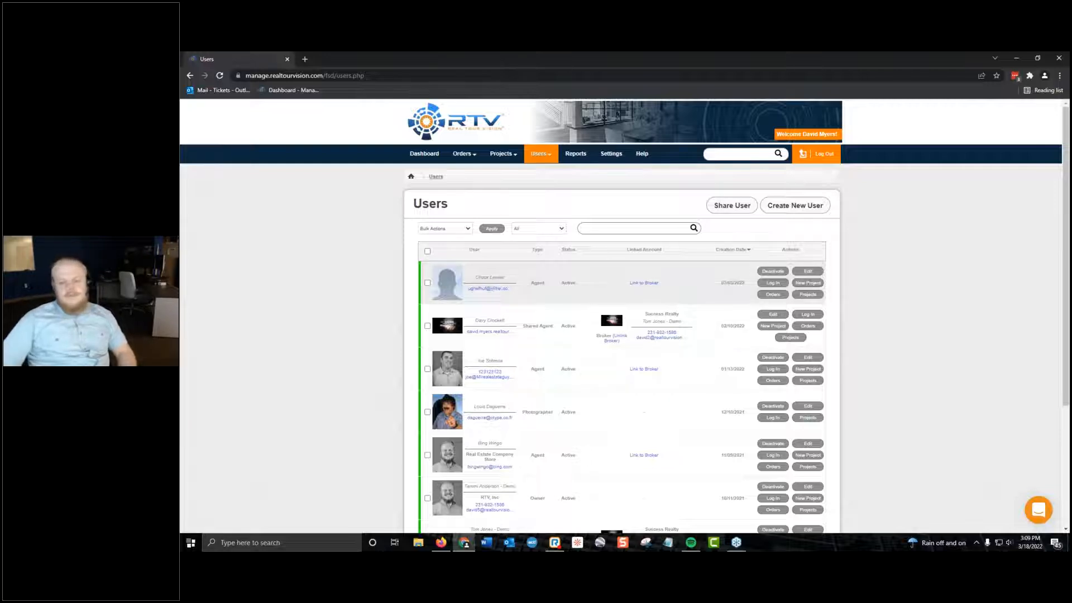
Compare the form fields for the Agent and Broker account types in a new-user form, then close it unsaved.
{"action": "left_click", "coordinate": [801, 212]}
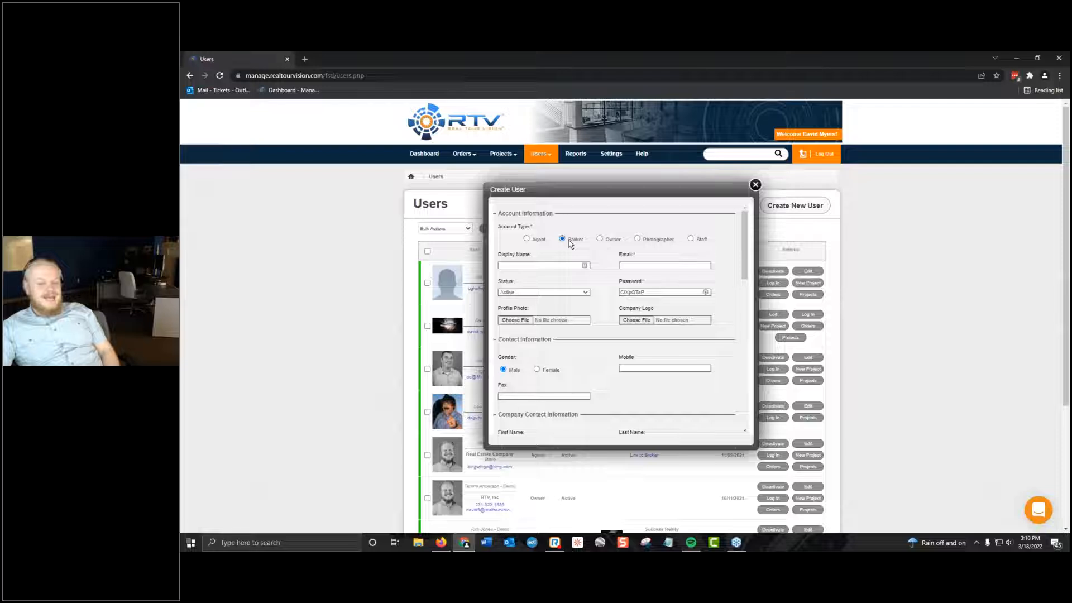
{"action": "left_click", "coordinate": [527, 239]}
{"action": "scroll", "coordinate": [599, 248], "scroll_direction": "down", "scroll_amount": 10}
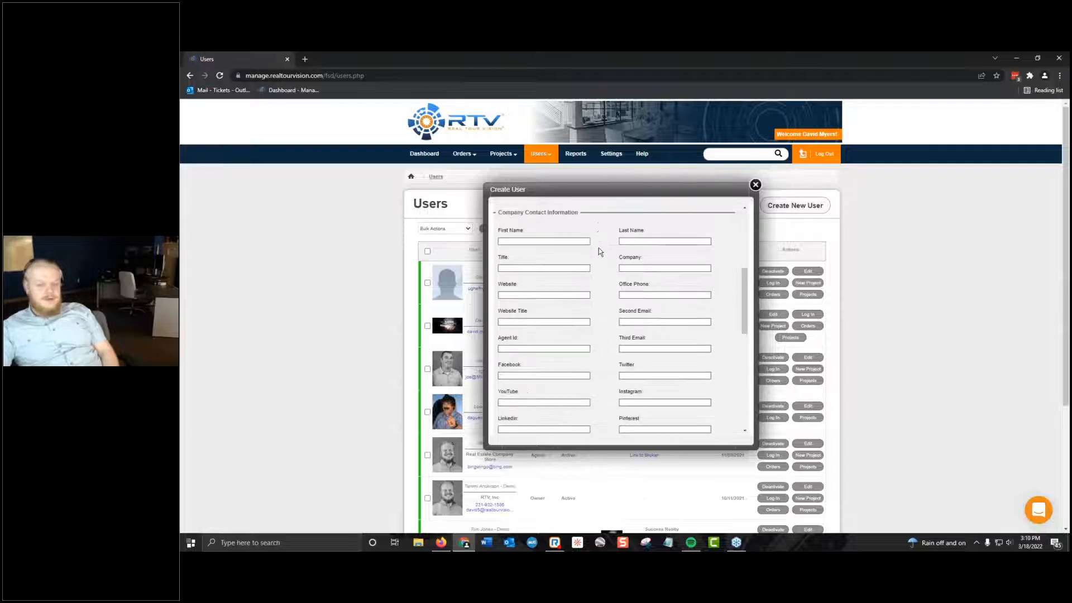
{"action": "scroll", "coordinate": [581, 233], "scroll_direction": "down", "scroll_amount": 5}
{"action": "scroll", "coordinate": [580, 233], "scroll_direction": "up", "scroll_amount": 5}
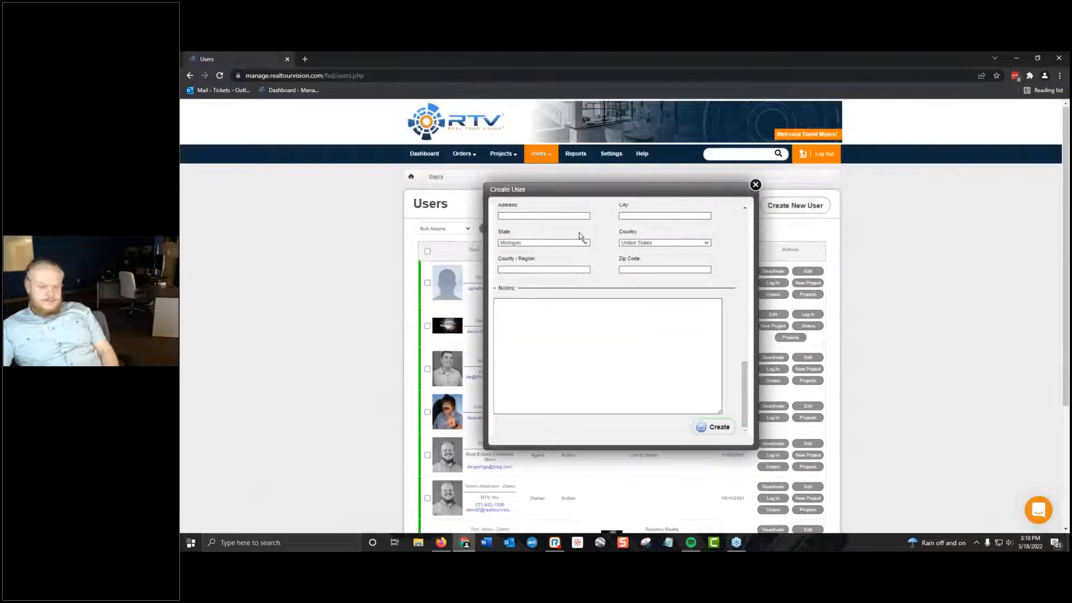
{"action": "scroll", "coordinate": [644, 345], "scroll_direction": "up", "scroll_amount": 10}
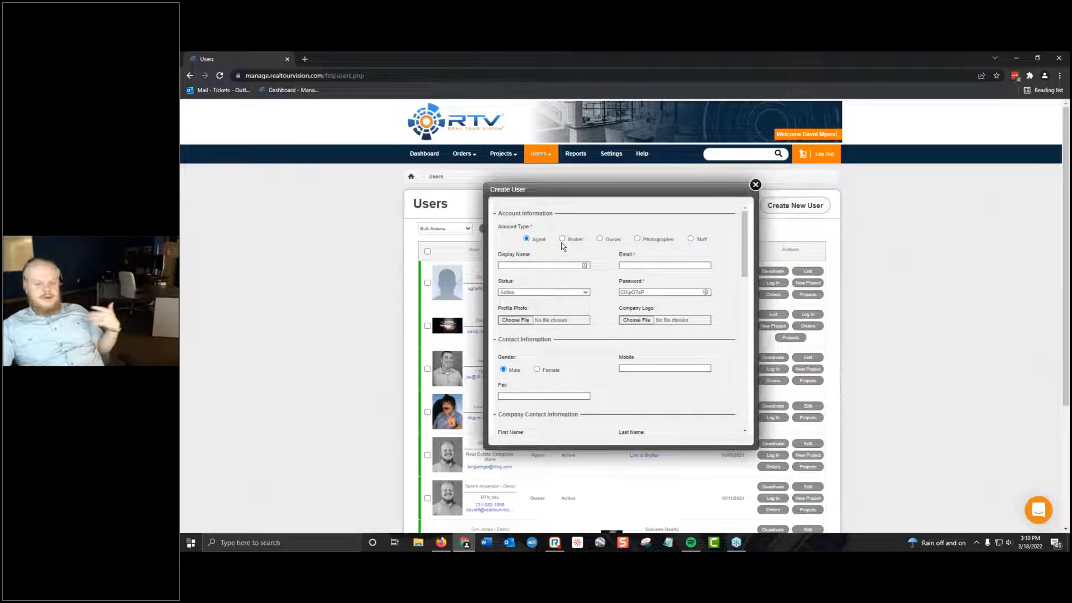
{"action": "scroll", "coordinate": [561, 242], "scroll_direction": "down", "scroll_amount": 3}
{"action": "scroll", "coordinate": [559, 238], "scroll_direction": "up", "scroll_amount": 3}
{"action": "scroll", "coordinate": [587, 313], "scroll_direction": "down", "scroll_amount": 3}
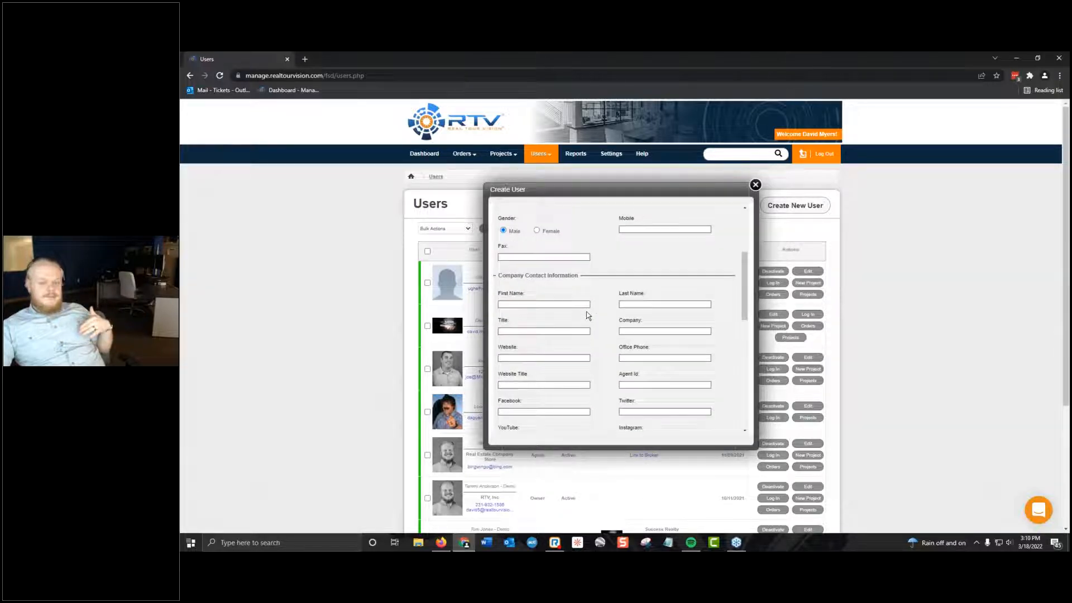
{"action": "scroll", "coordinate": [587, 312], "scroll_direction": "up", "scroll_amount": 3}
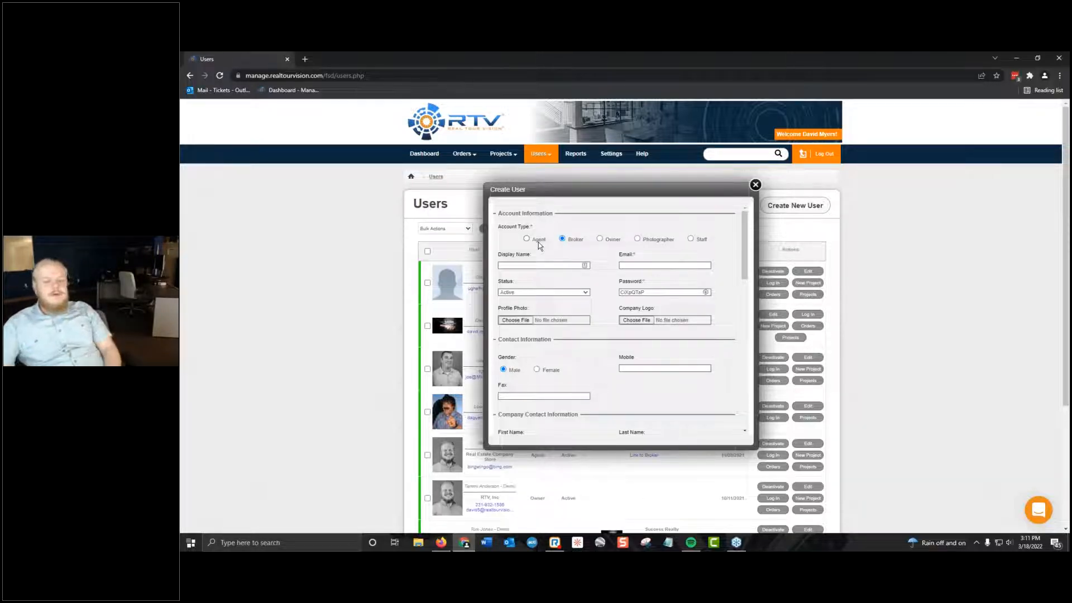
{"action": "left_click", "coordinate": [755, 184]}
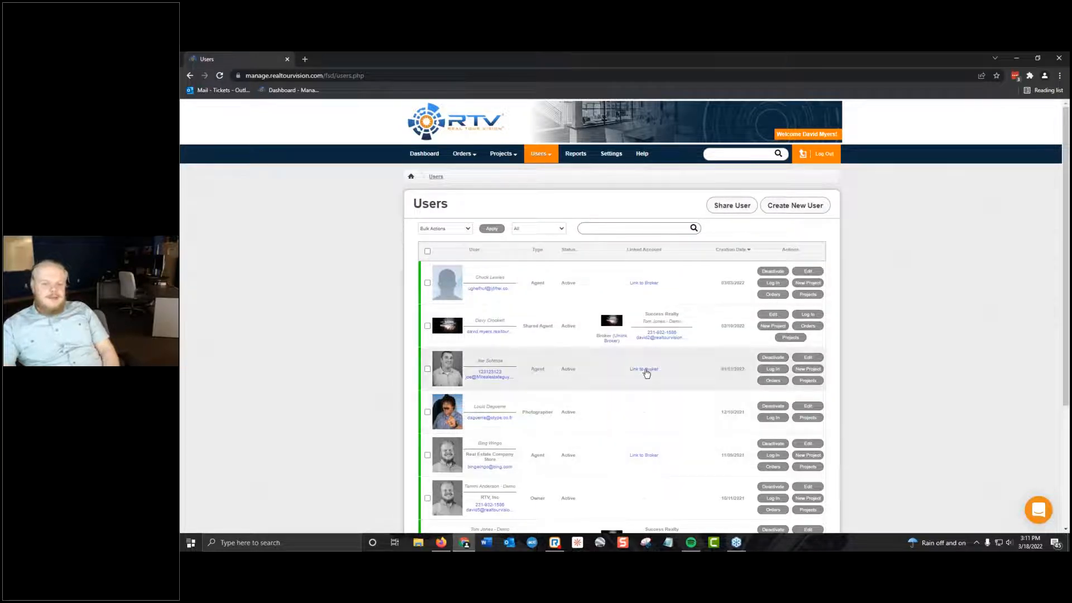
View the list of brokers available for linking to the first agent and close it without linking.
{"action": "left_click", "coordinate": [644, 283]}
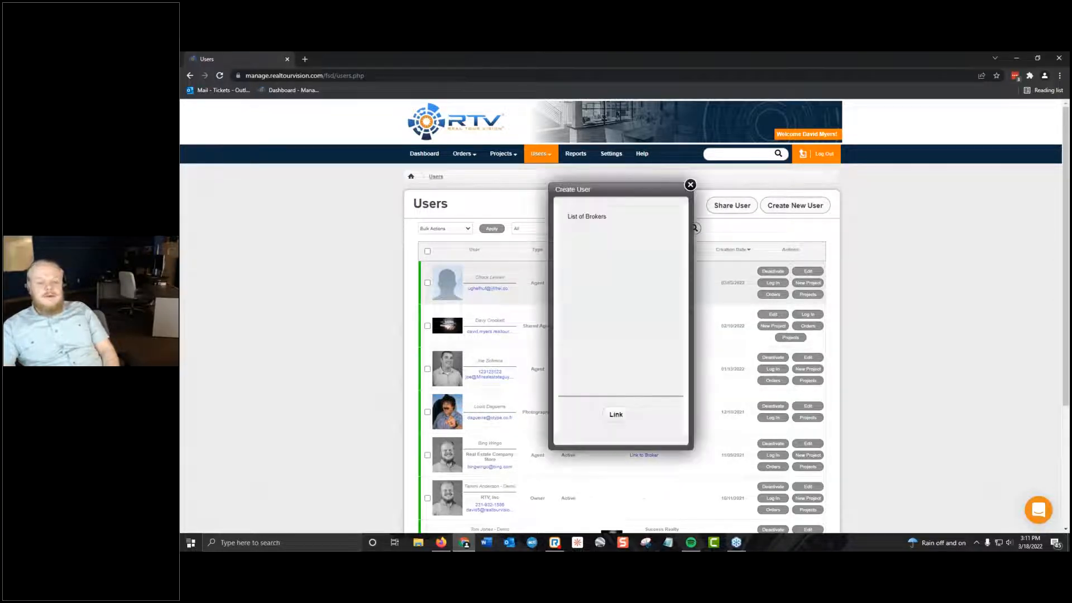
{"action": "left_click", "coordinate": [690, 184]}
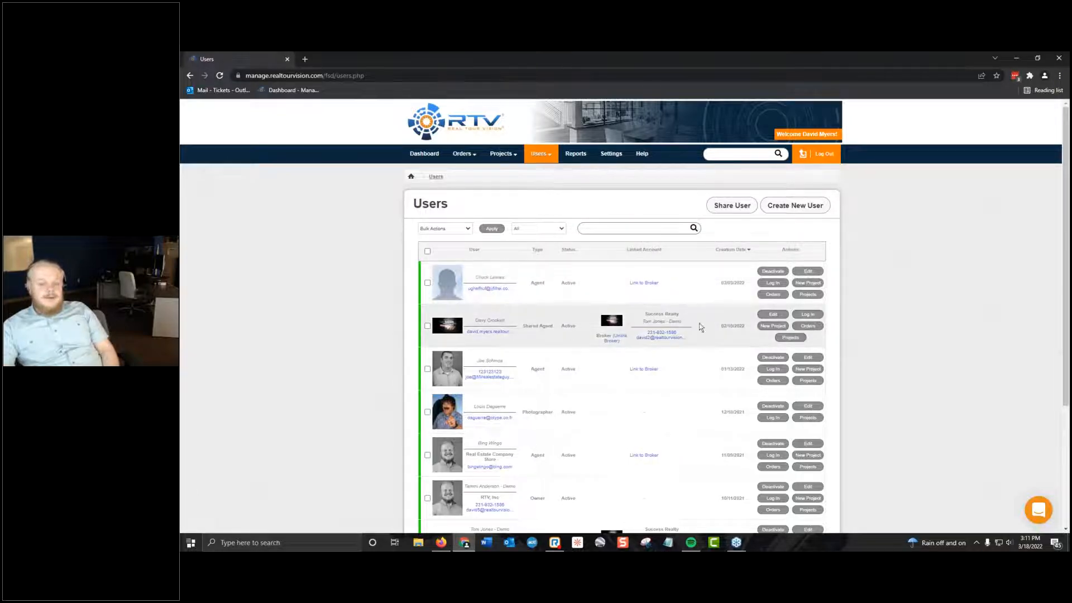
{"action": "right_click", "coordinate": [678, 316]}
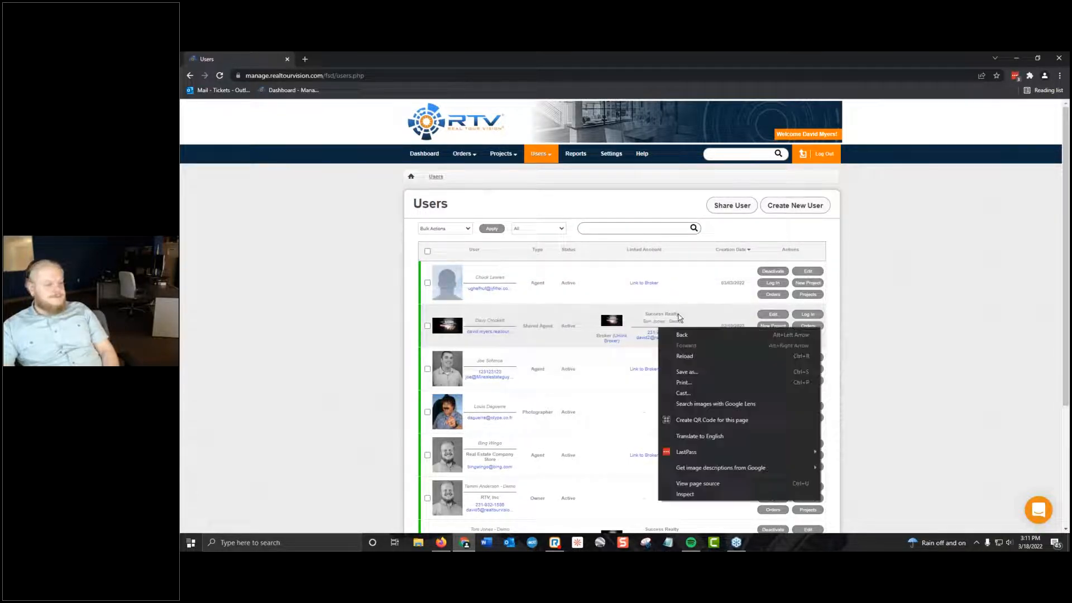
{"action": "left_click", "coordinate": [941, 289]}
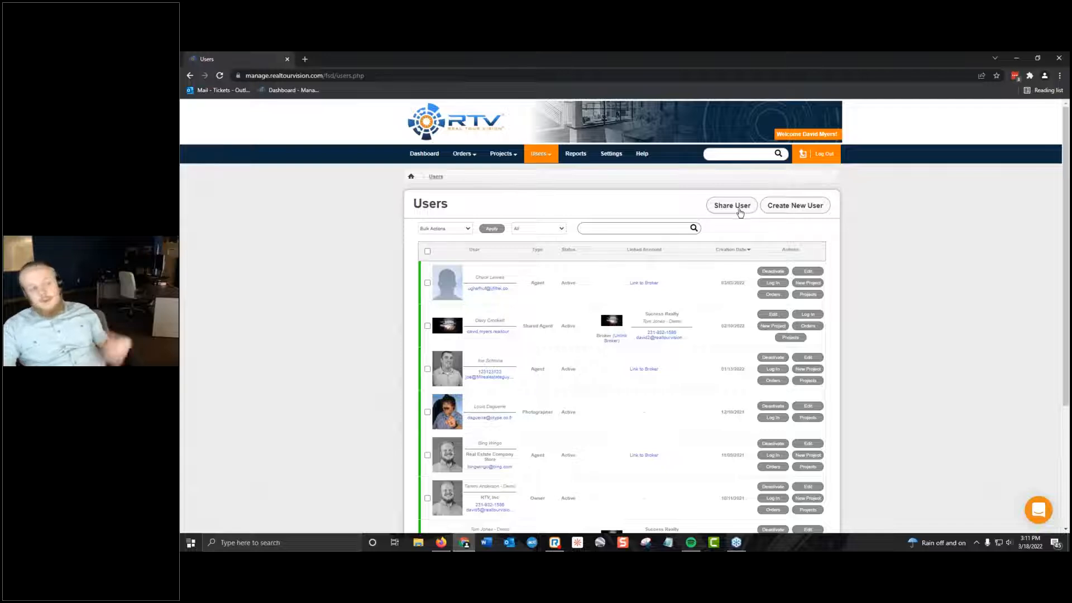
Examine the Owner and Photographer account types in a new-user form and close it unsaved.
{"action": "left_click", "coordinate": [800, 208]}
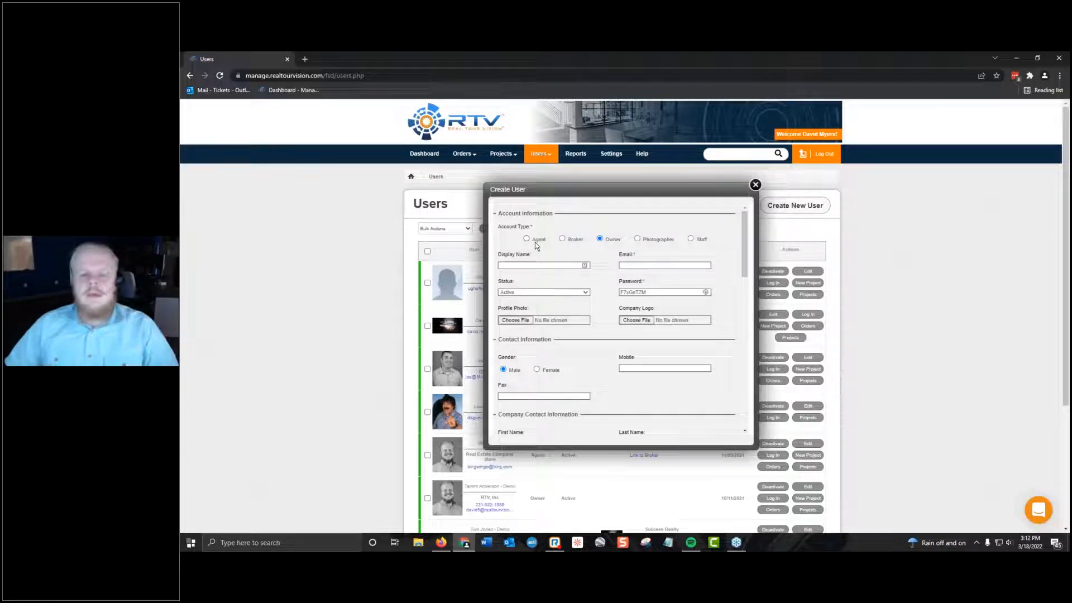
{"action": "left_click", "coordinate": [637, 239]}
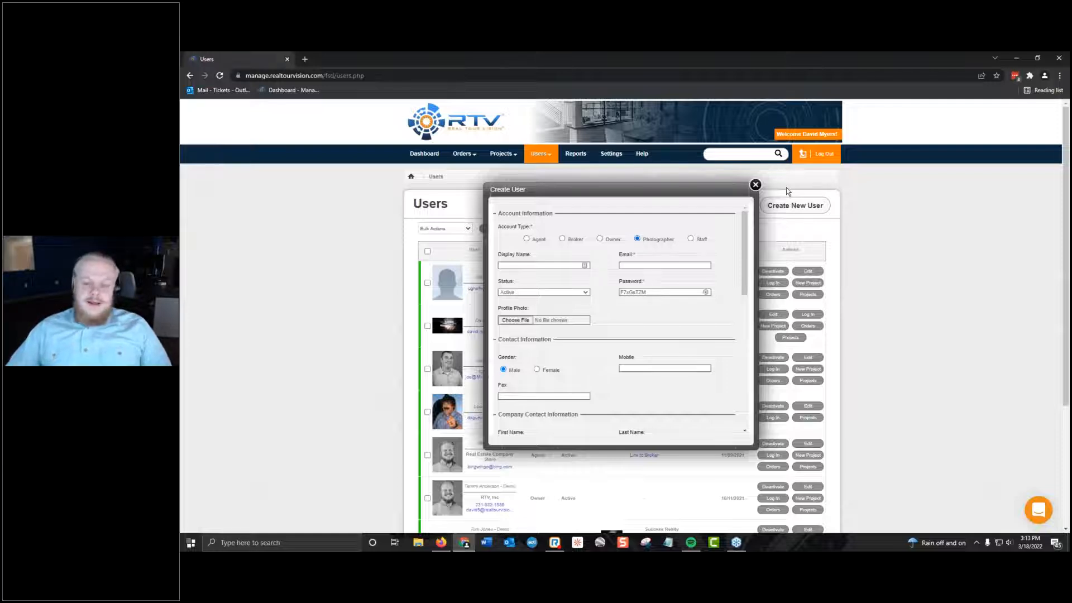
{"action": "right_click", "coordinate": [752, 186]}
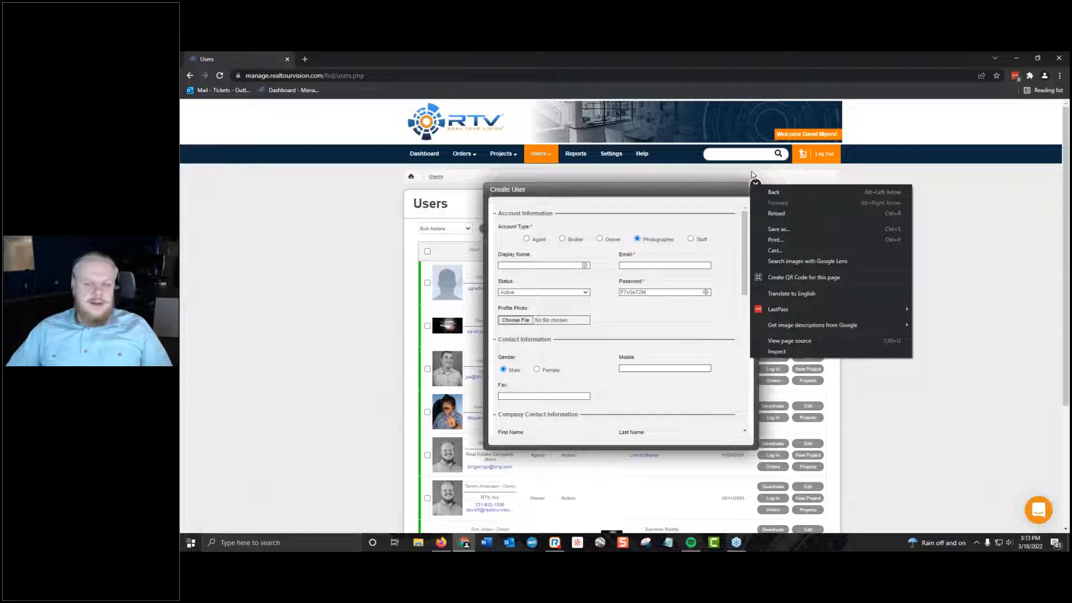
{"action": "left_click", "coordinate": [756, 186]}
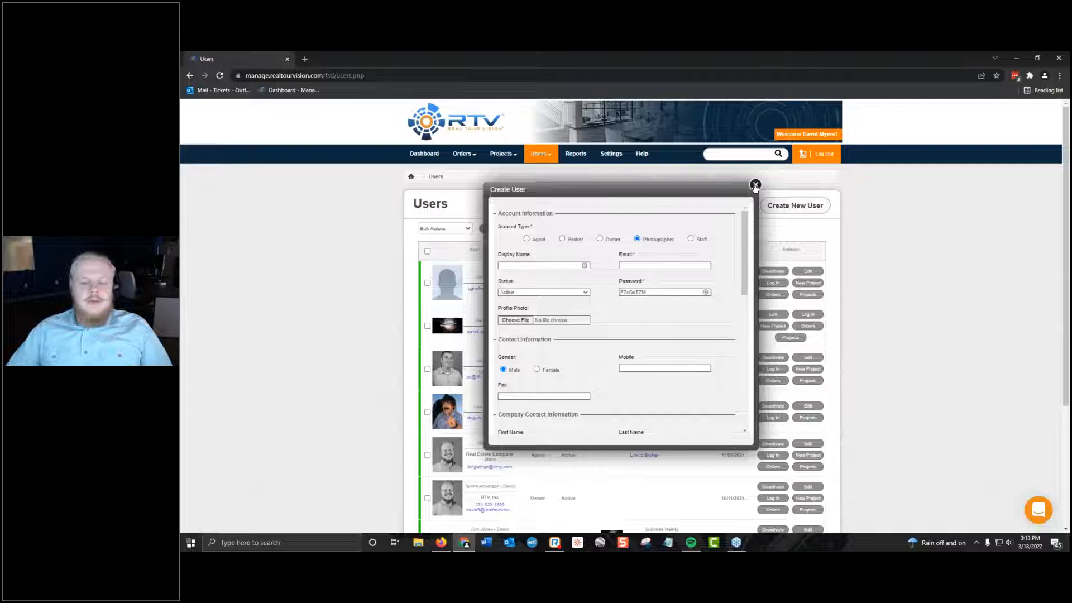
{"action": "left_click", "coordinate": [755, 186]}
Start a new order from the orders list and examine its agent and photographer selection sections.
{"action": "left_click", "coordinate": [472, 173]}
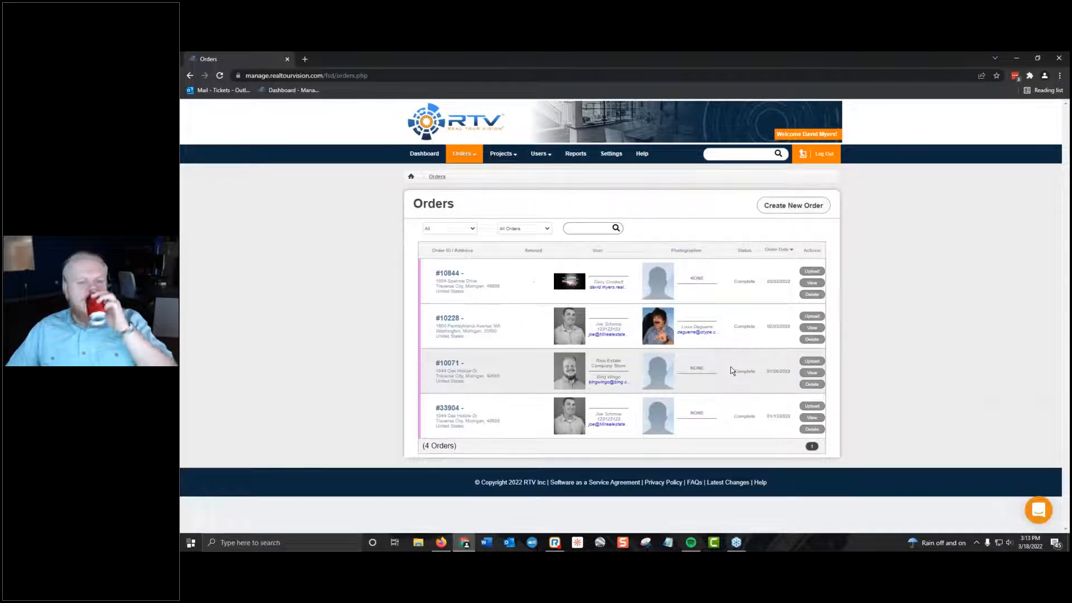
{"action": "left_click", "coordinate": [809, 206]}
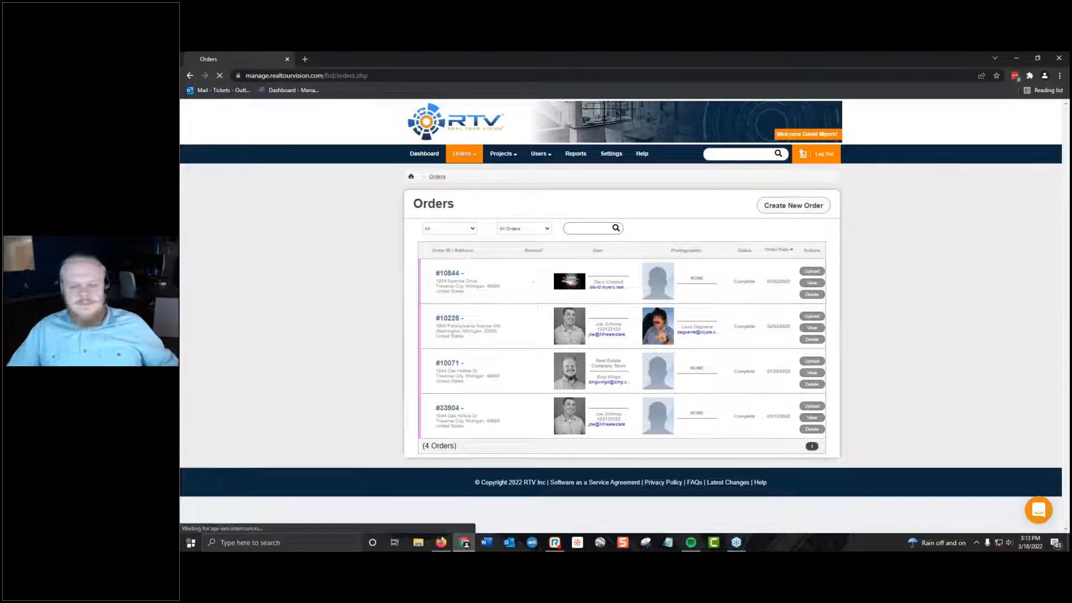
{"action": "scroll", "coordinate": [700, 318], "scroll_direction": "down", "scroll_amount": 15}
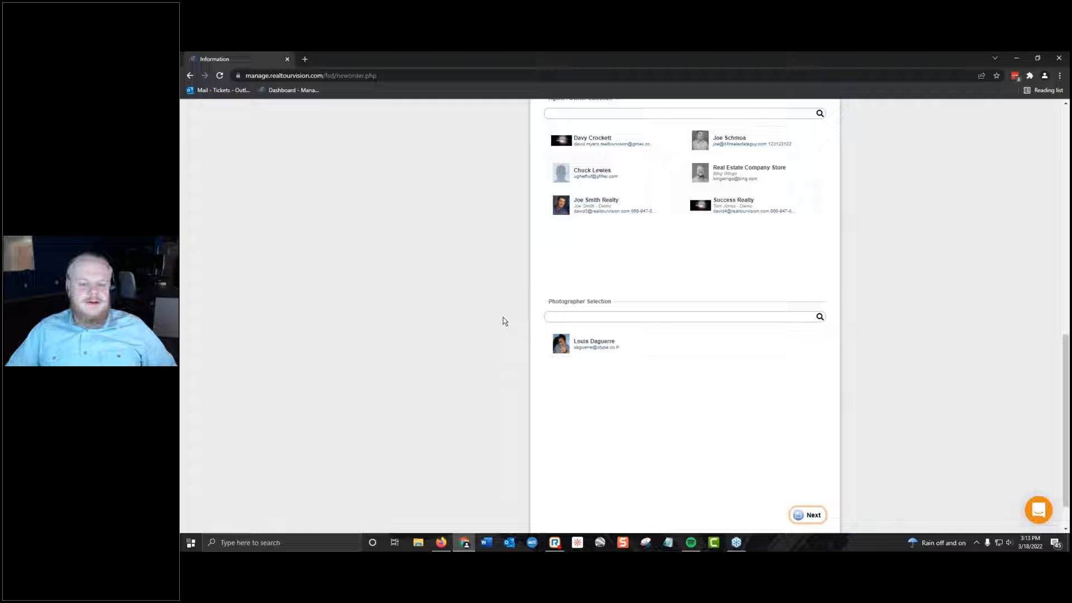
{"action": "left_click", "coordinate": [641, 339]}
{"action": "scroll", "coordinate": [812, 378], "scroll_direction": "up", "scroll_amount": 1}
{"action": "scroll", "coordinate": [224, 128], "scroll_direction": "up", "scroll_amount": 13}
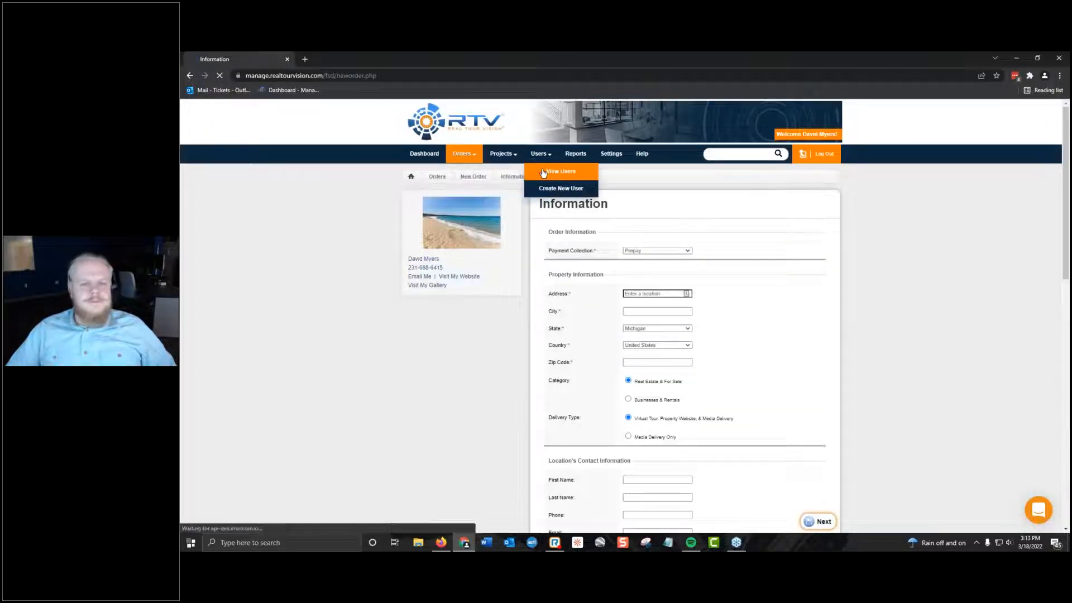
Return to the users list and compare the Staff and Photographer account types in a new-user form, closing it unsaved.
{"action": "left_click", "coordinate": [544, 172]}
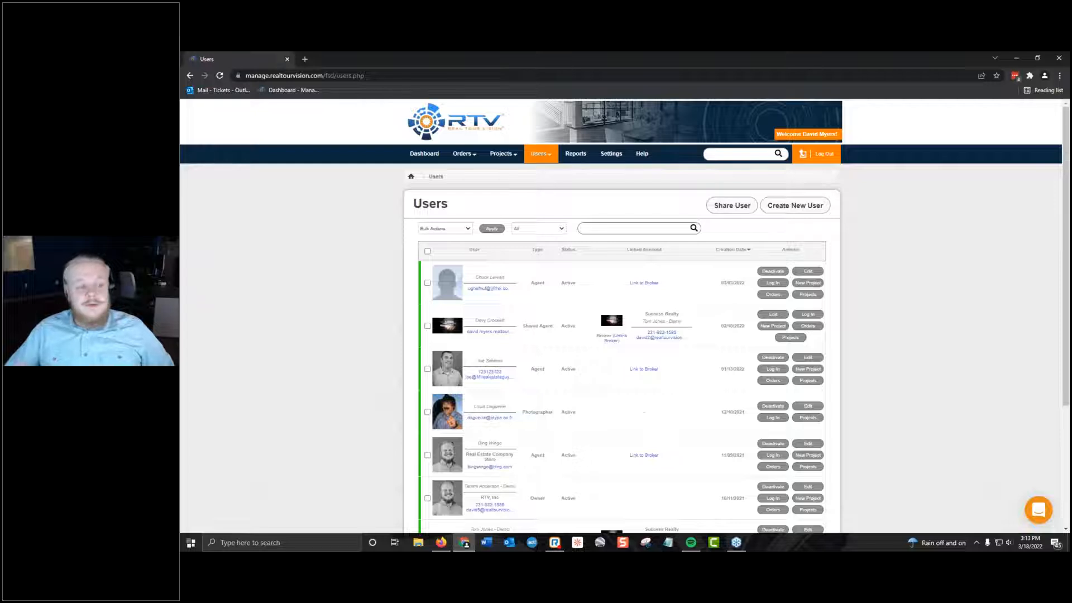
{"action": "left_click", "coordinate": [809, 211]}
{"action": "left_click", "coordinate": [691, 239]}
{"action": "left_click", "coordinate": [655, 243]}
{"action": "left_click", "coordinate": [691, 239]}
{"action": "scroll", "coordinate": [688, 326], "scroll_direction": "down", "scroll_amount": 3}
{"action": "scroll", "coordinate": [686, 325], "scroll_direction": "up", "scroll_amount": 3}
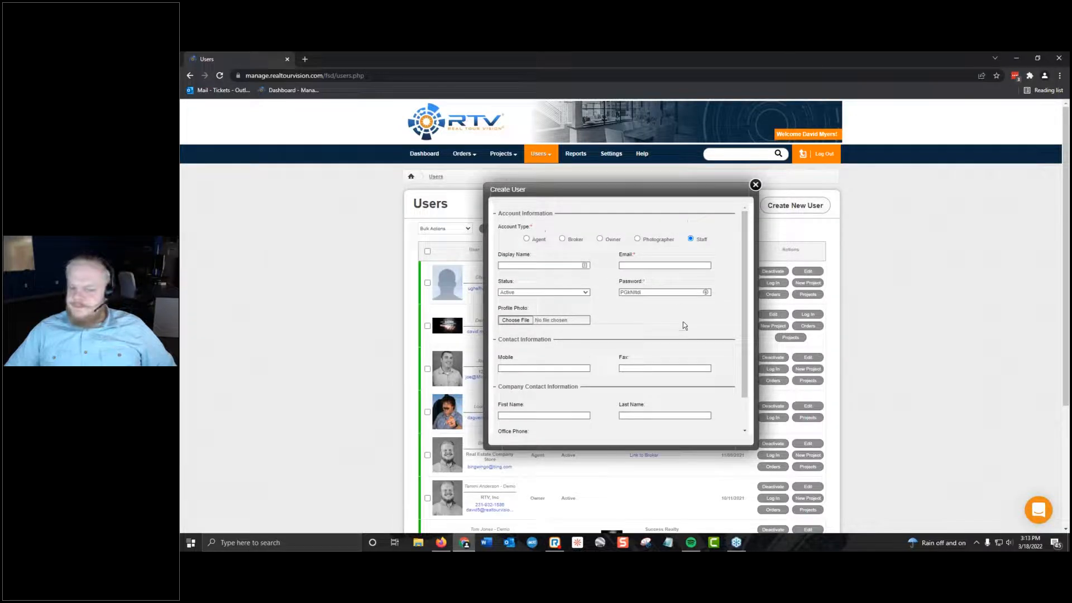
{"action": "left_click", "coordinate": [654, 240]}
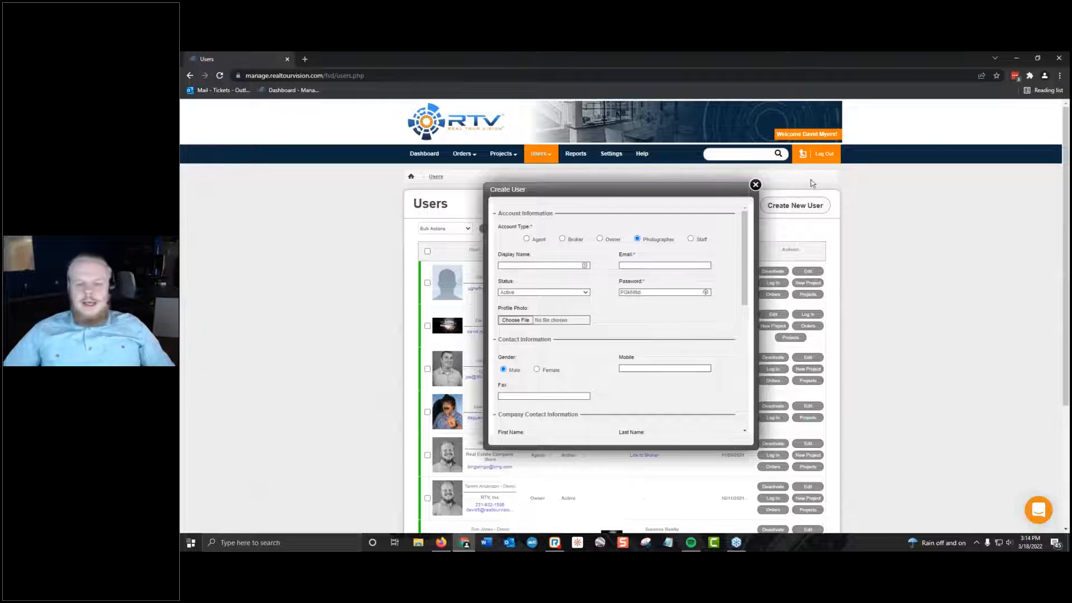
{"action": "left_click", "coordinate": [756, 185]}
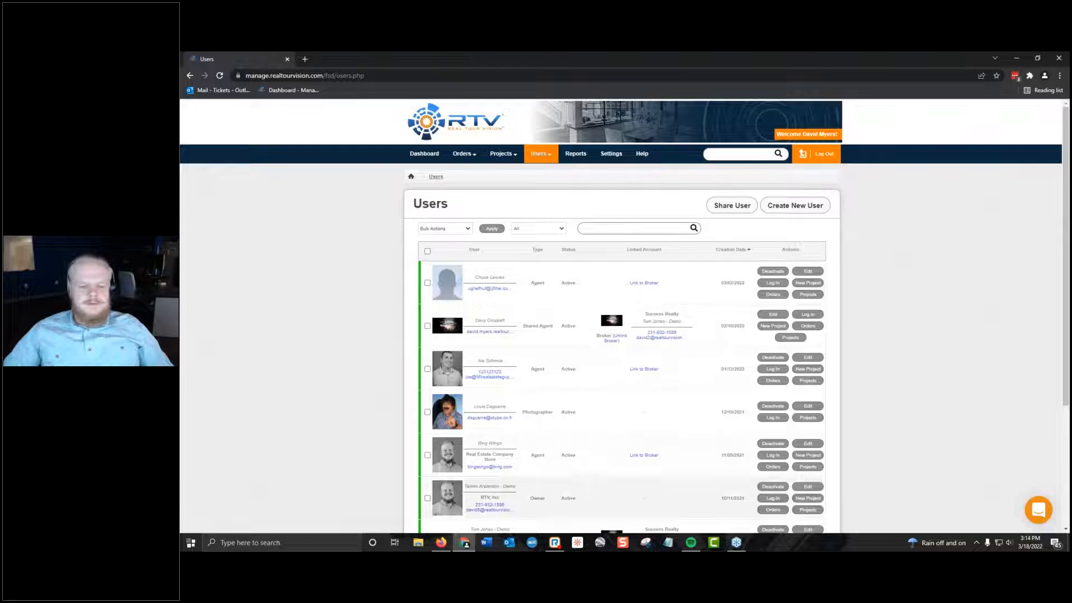
{"action": "left_click", "coordinate": [555, 542]}
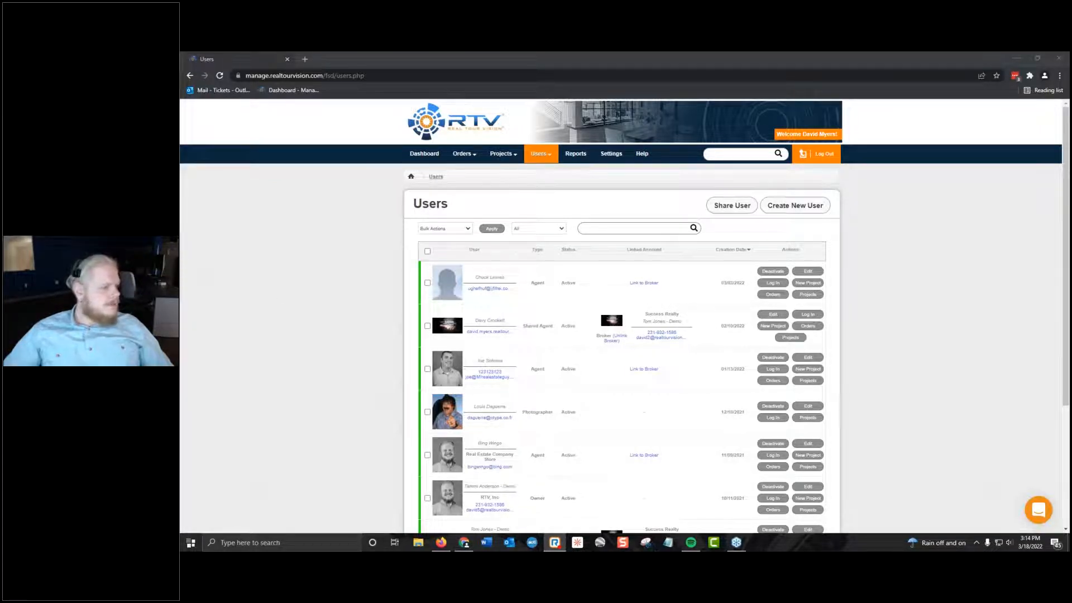
{"action": "left_click", "coordinate": [712, 142]}
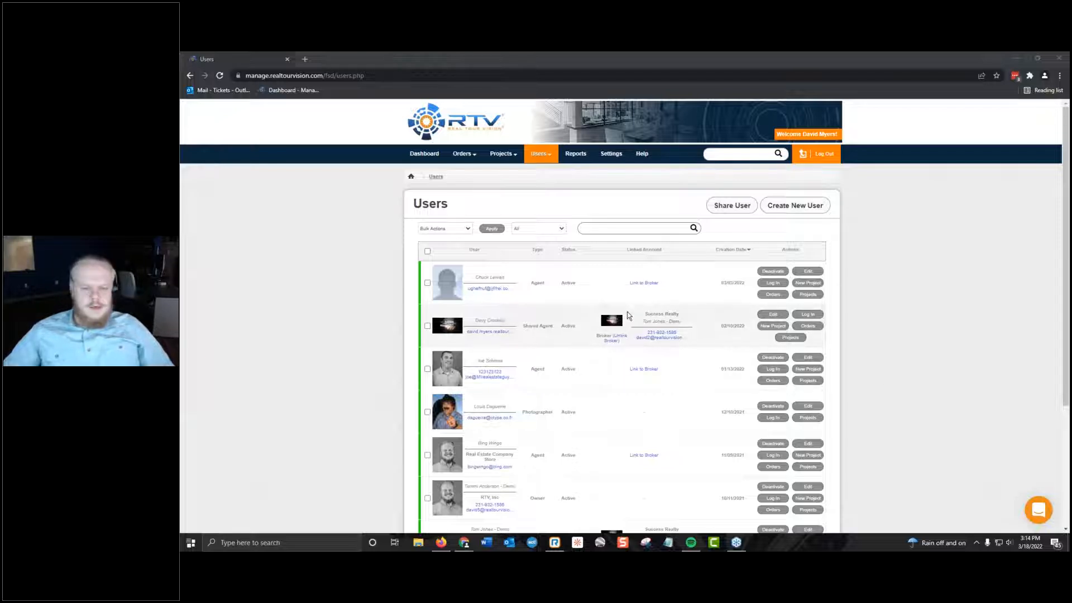
{"action": "left_click", "coordinate": [853, 300]}
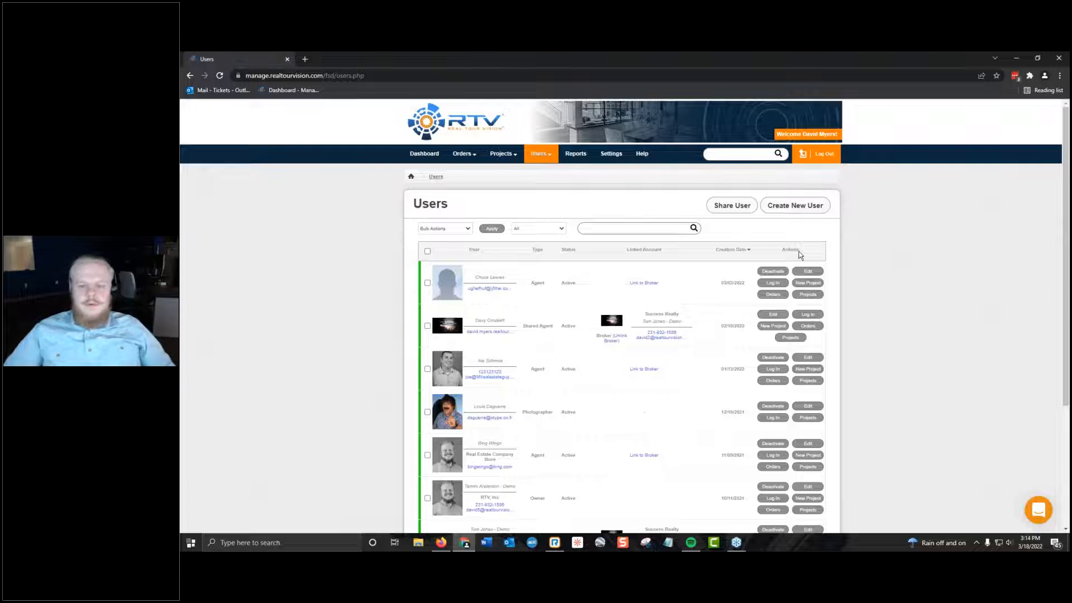
Start a new user with the Agent account type and set the display name to Testagent.
{"action": "left_click", "coordinate": [792, 208]}
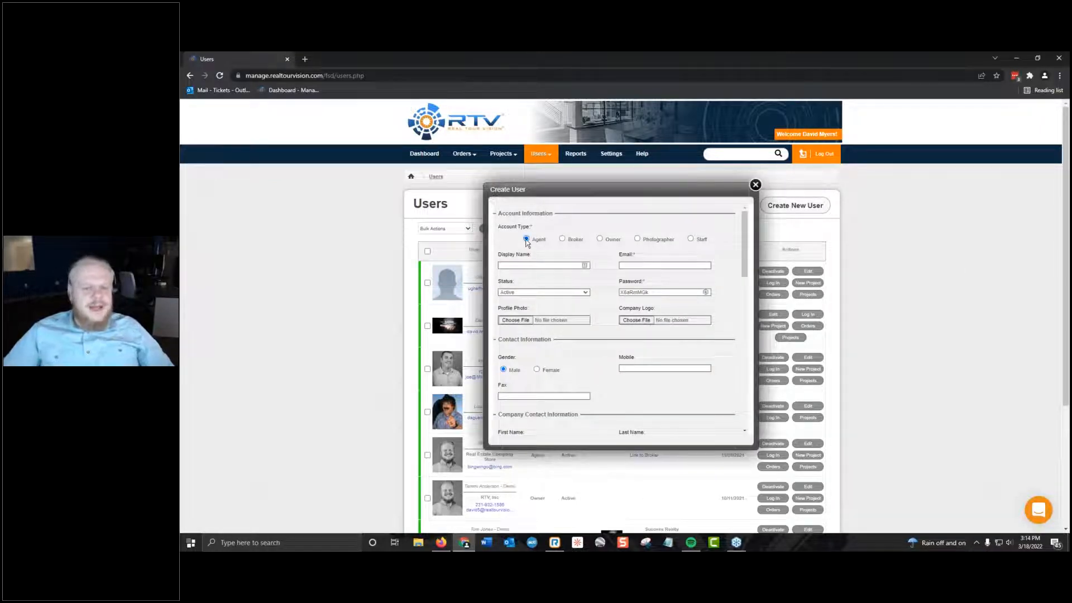
{"action": "left_click", "coordinate": [540, 265]}
{"action": "type", "text": "Te"}
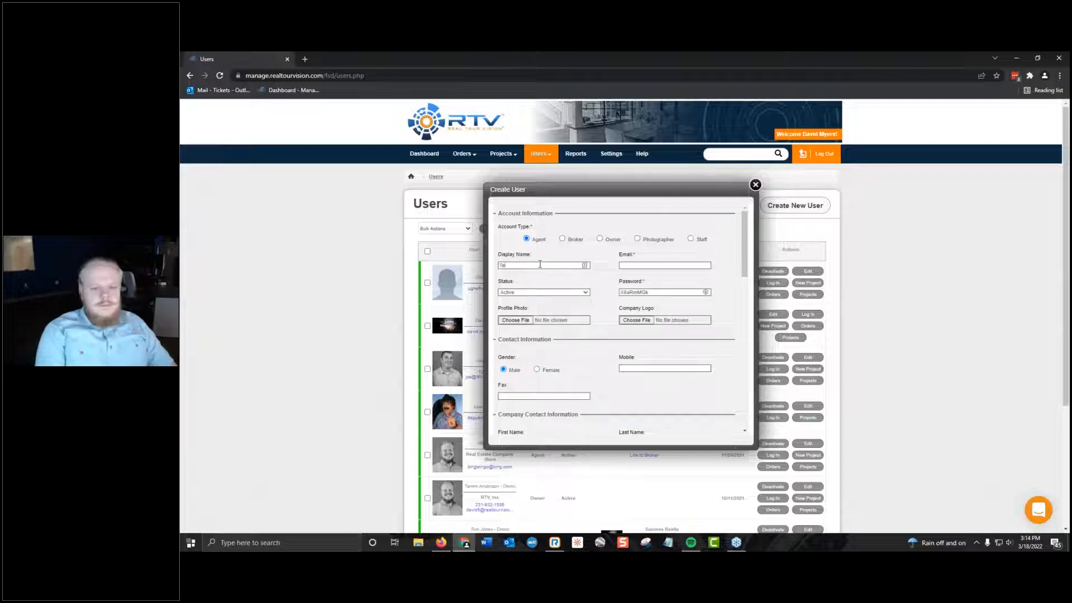
{"action": "type", "text": "st"}
{"action": "type", "text": "afg"}
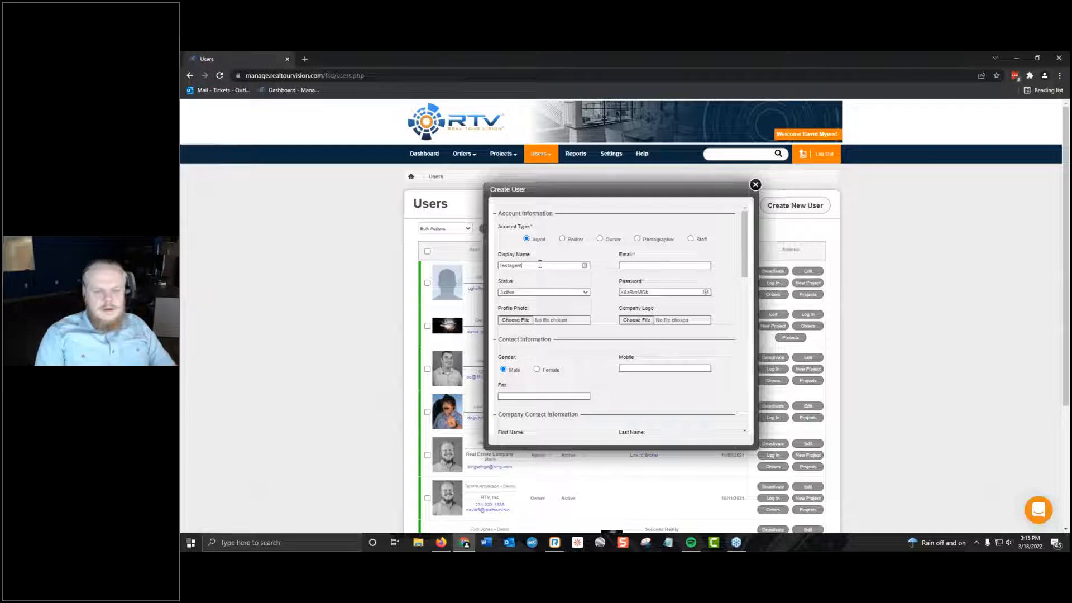
{"action": "key", "text": "Tab"}
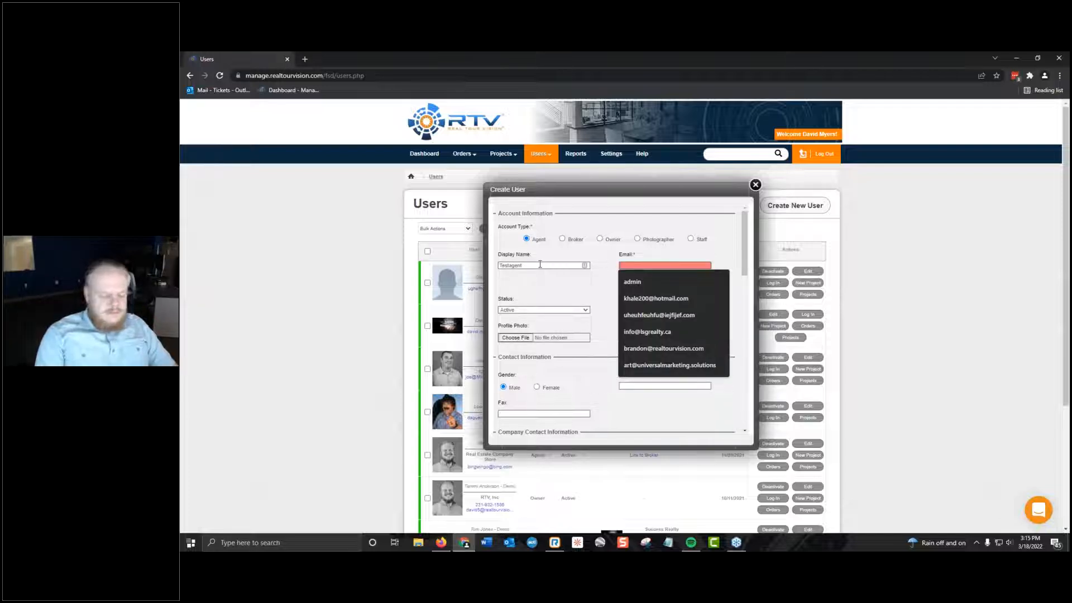
Fill in the new agent's email address.
{"action": "type", "text": "asdfhifheihf"}
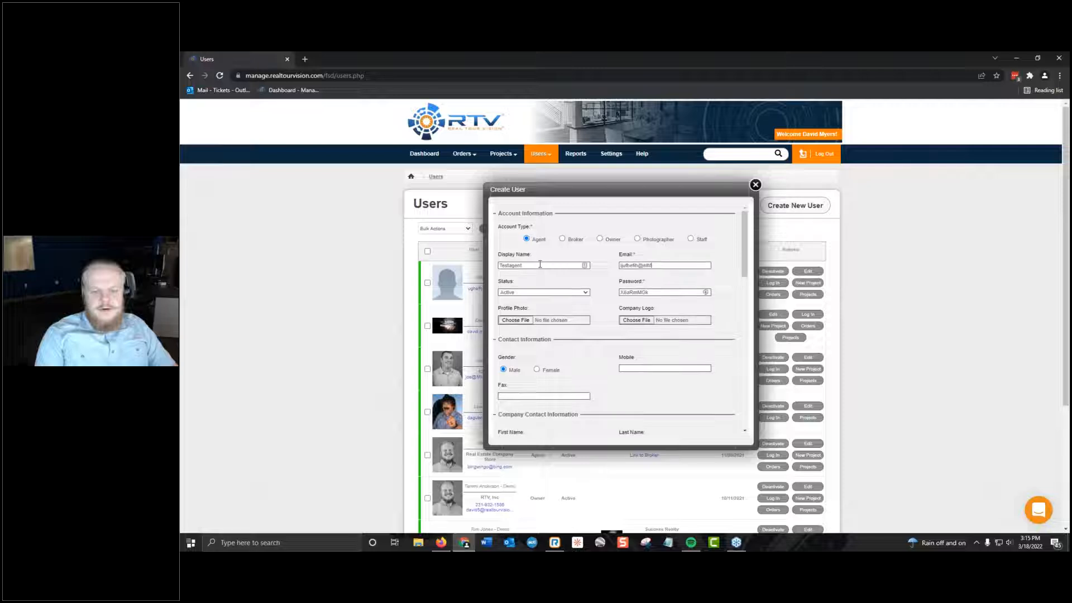
{"action": "type", "text": ".co"}
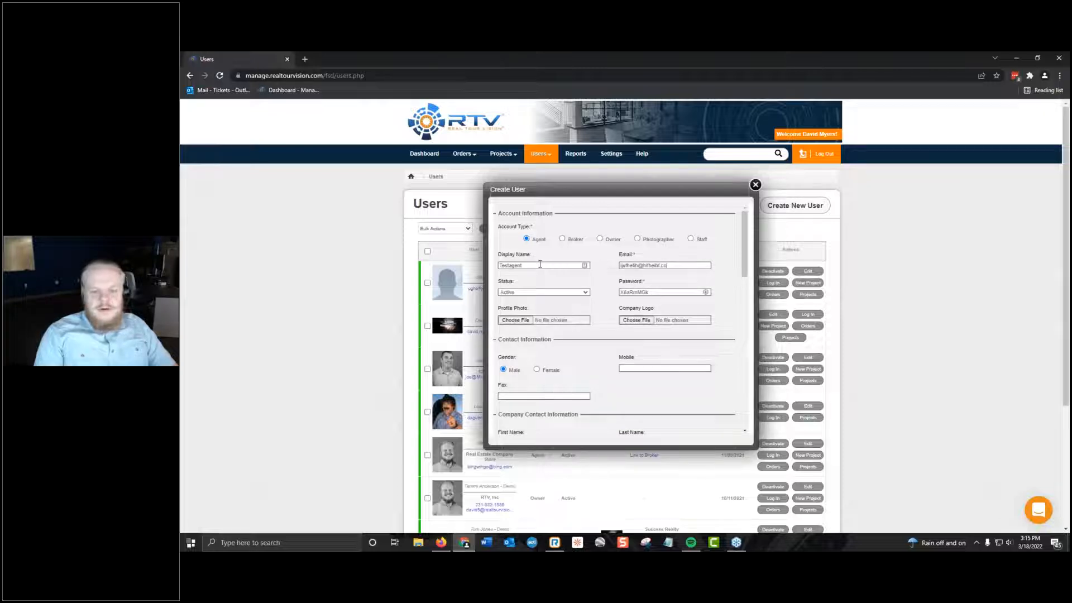
{"action": "type", "text": "m"}
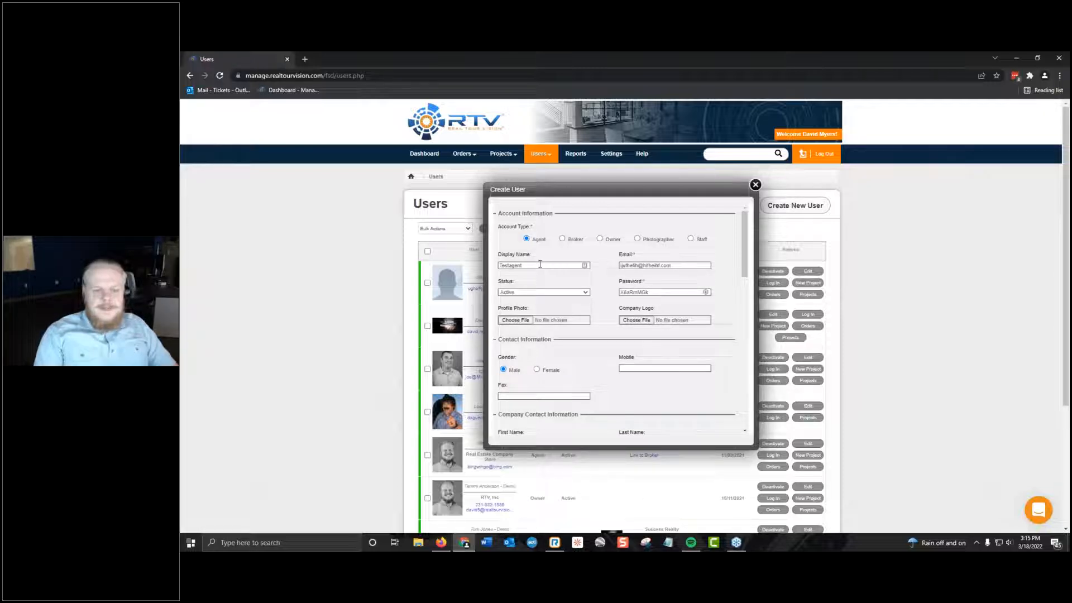
{"action": "key", "text": "Tab"}
Examine the status options and the prefilled password field in the new agent's account information.
{"action": "left_click", "coordinate": [587, 292]}
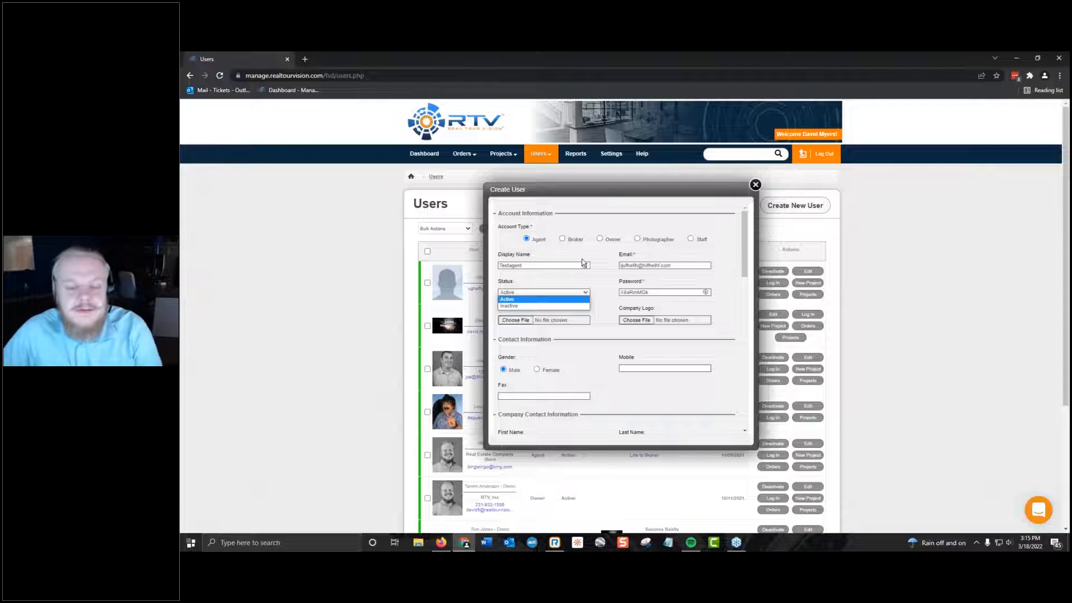
{"action": "left_click", "coordinate": [596, 283]}
{"action": "left_click_drag", "start_coordinate": [703, 292], "coordinate": [348, 289]}
{"action": "left_click", "coordinate": [681, 267]}
{"action": "left_click_drag", "start_coordinate": [704, 292], "coordinate": [253, 286]}
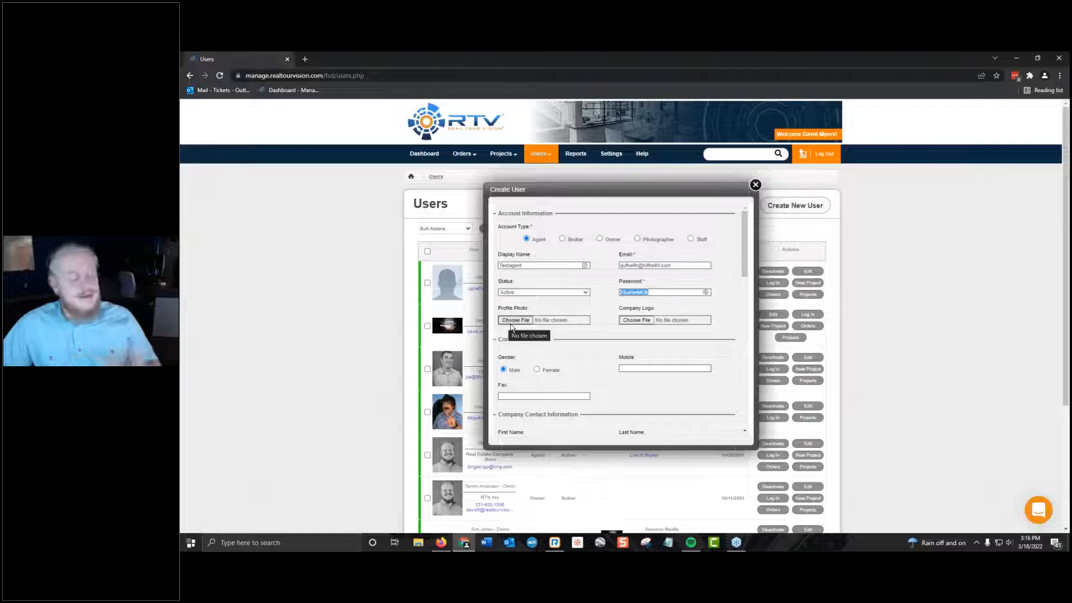
Set the first name in the new agent's company contact information to Testa.
{"action": "scroll", "coordinate": [588, 289], "scroll_direction": "down", "scroll_amount": 3}
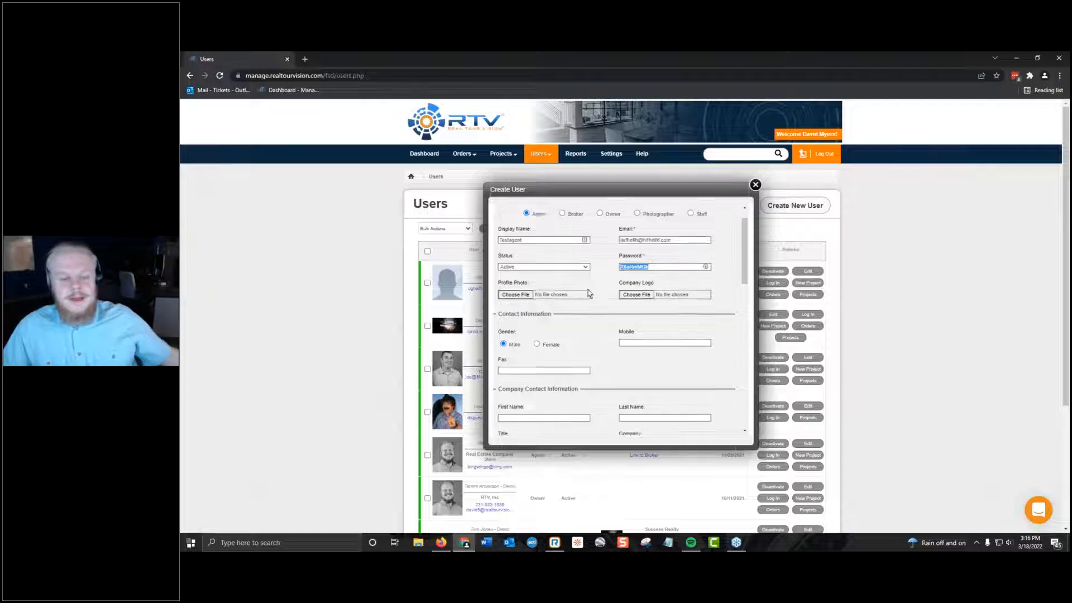
{"action": "scroll", "coordinate": [665, 261], "scroll_direction": "down", "scroll_amount": 2}
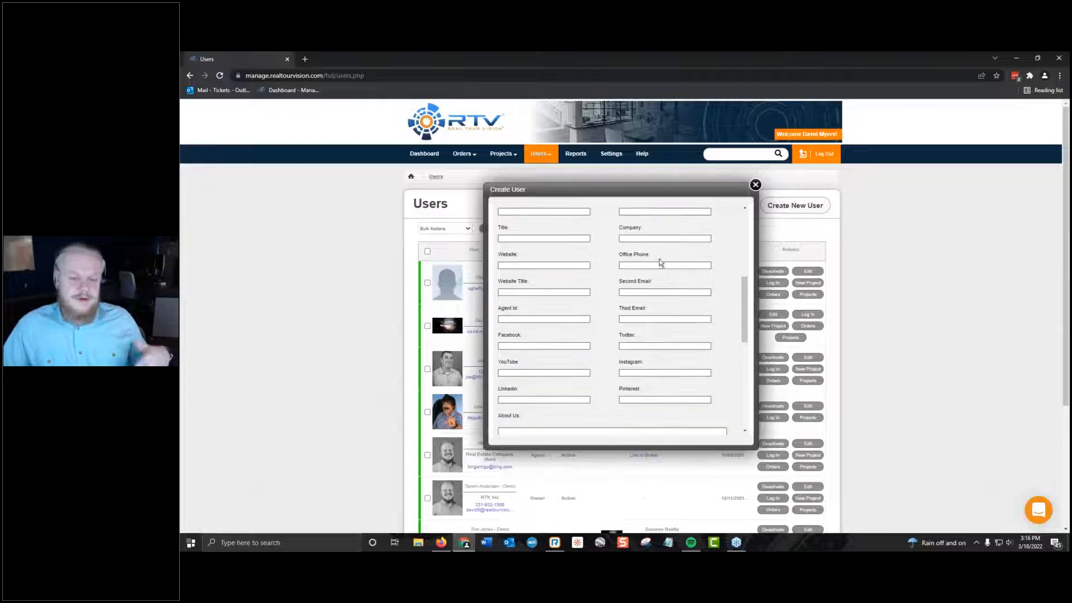
{"action": "scroll", "coordinate": [580, 279], "scroll_direction": "up", "scroll_amount": 3}
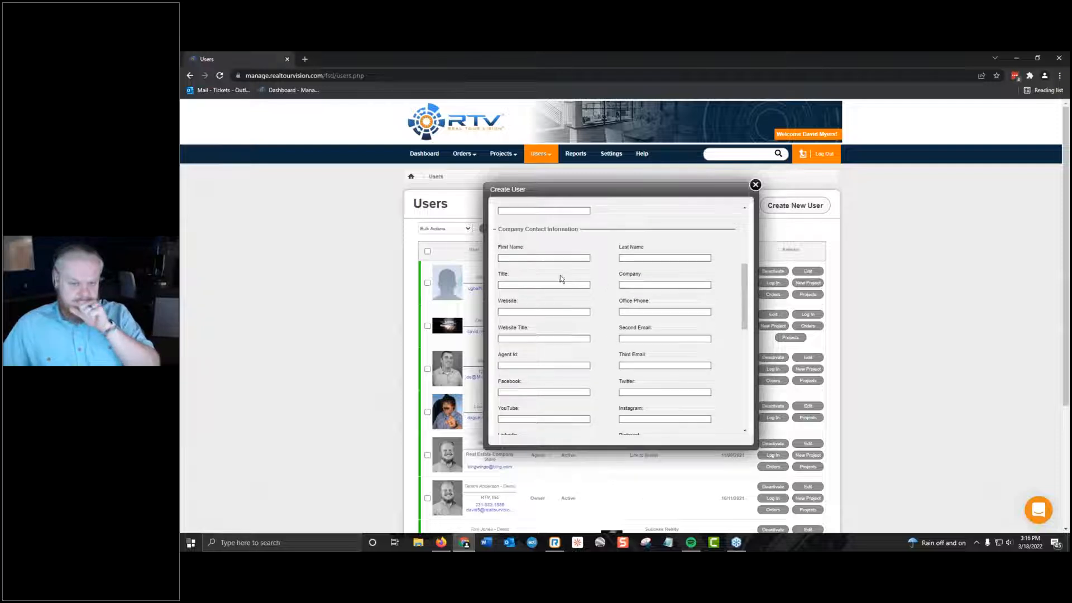
{"action": "left_click", "coordinate": [556, 305]}
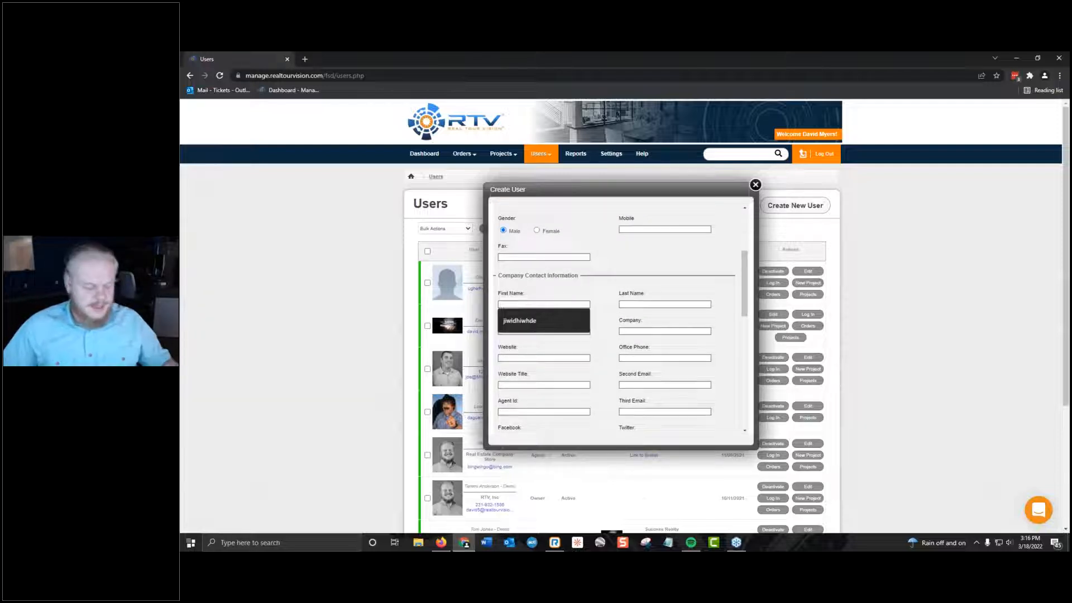
{"action": "type", "text": "Testafe=uj"}
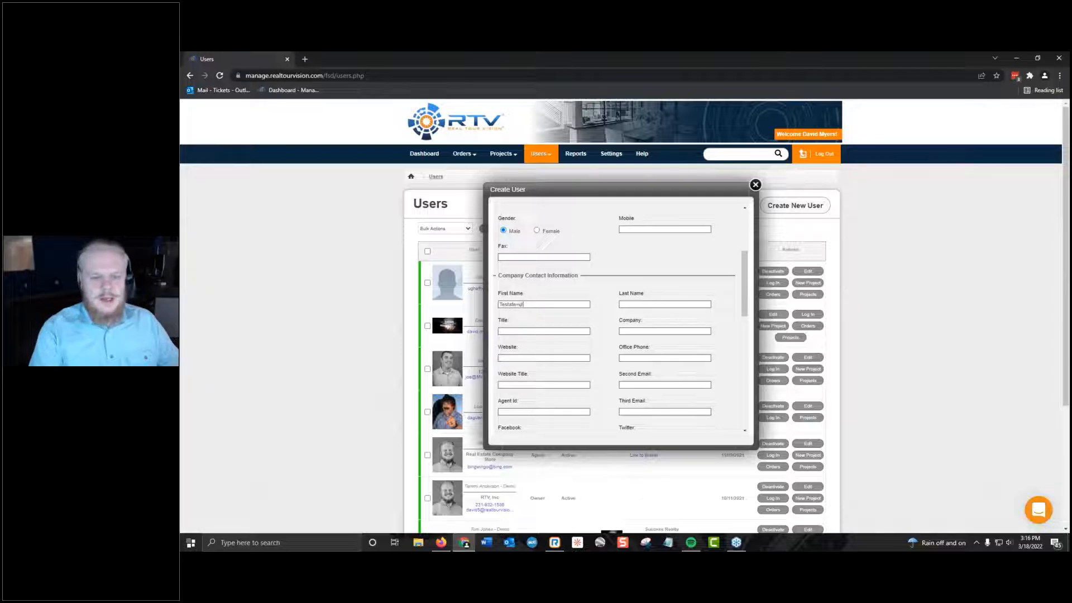
{"action": "key", "text": "BackSpace"}
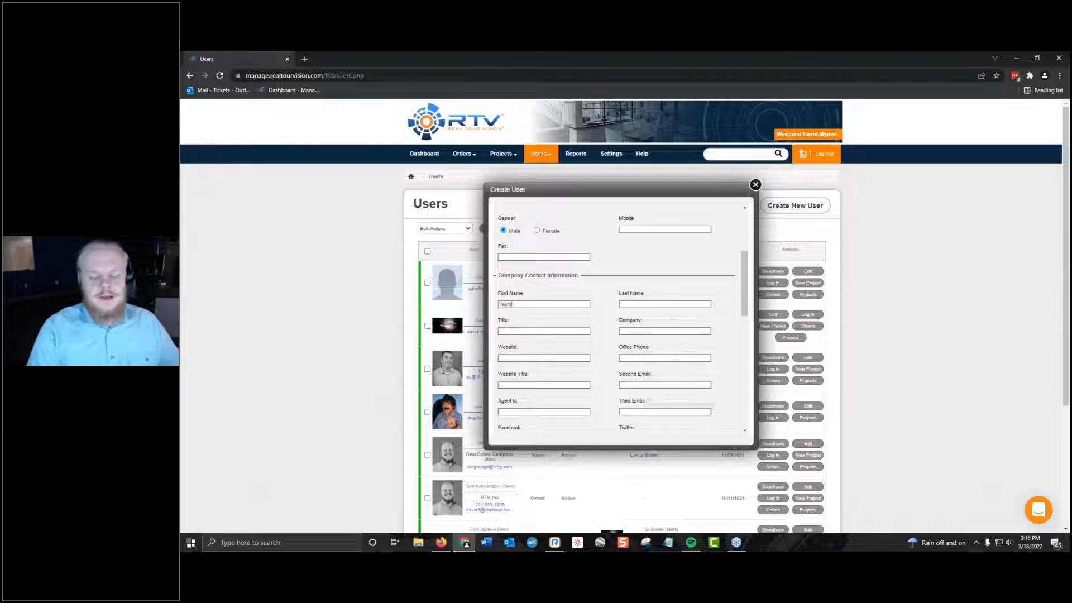
Review the social media, address and notes fields, leave them empty, and create the agent user.
{"action": "scroll", "coordinate": [607, 265], "scroll_direction": "down", "scroll_amount": 3}
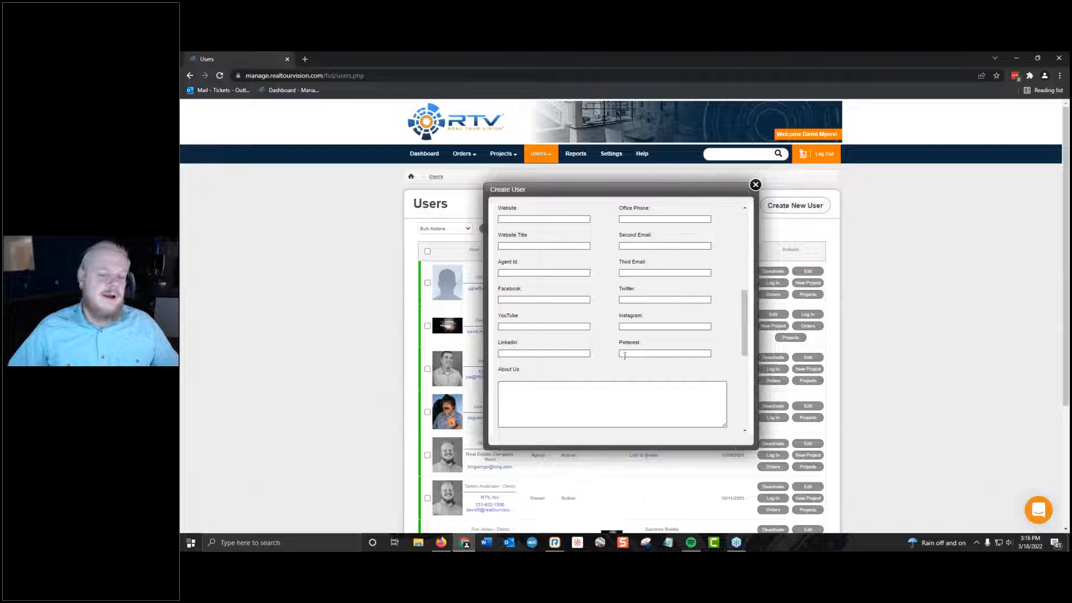
{"action": "left_click_drag", "start_coordinate": [538, 295], "coordinate": [684, 358]}
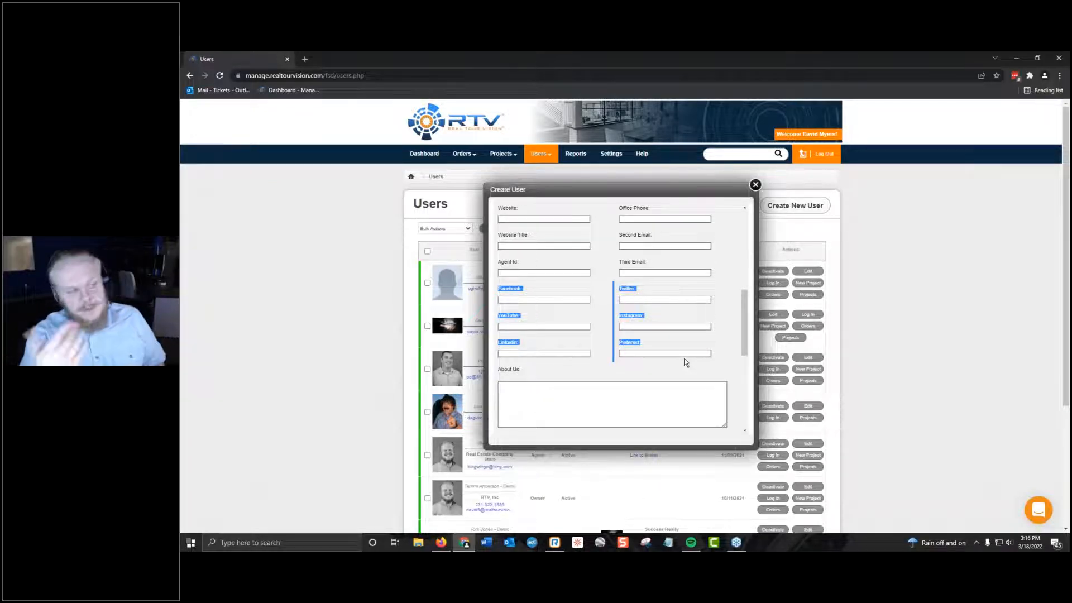
{"action": "scroll", "coordinate": [686, 362], "scroll_direction": "down", "scroll_amount": 2}
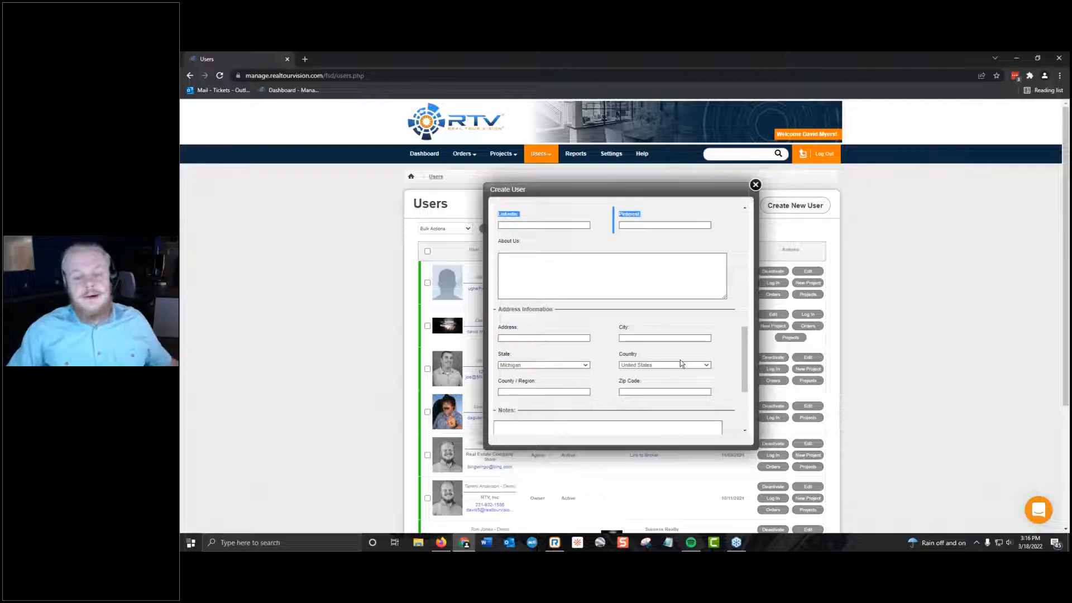
{"action": "scroll", "coordinate": [716, 372], "scroll_direction": "down", "scroll_amount": 3}
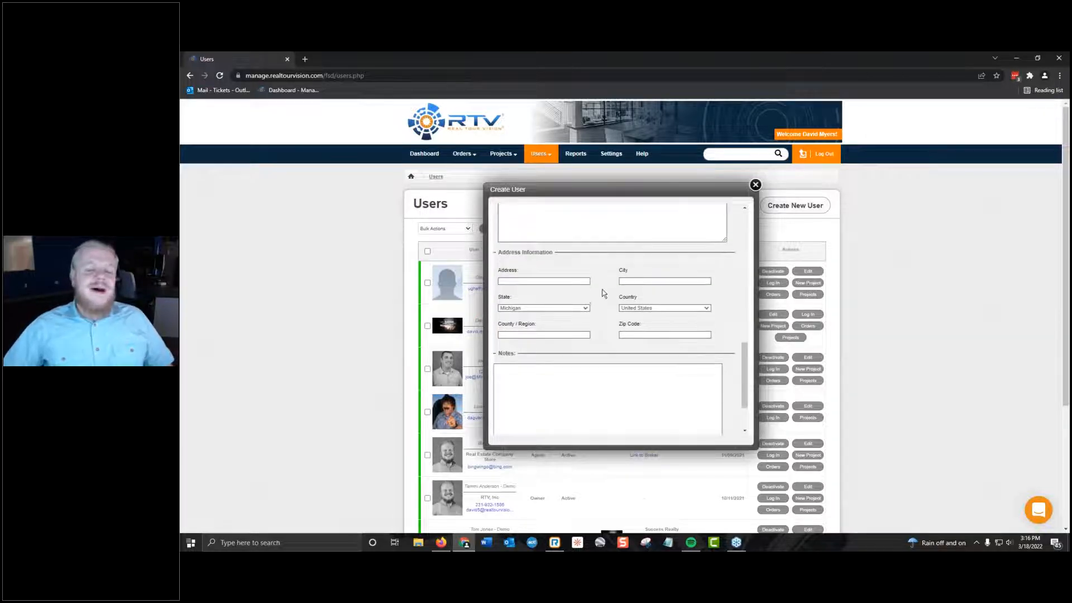
{"action": "left_click", "coordinate": [531, 281]}
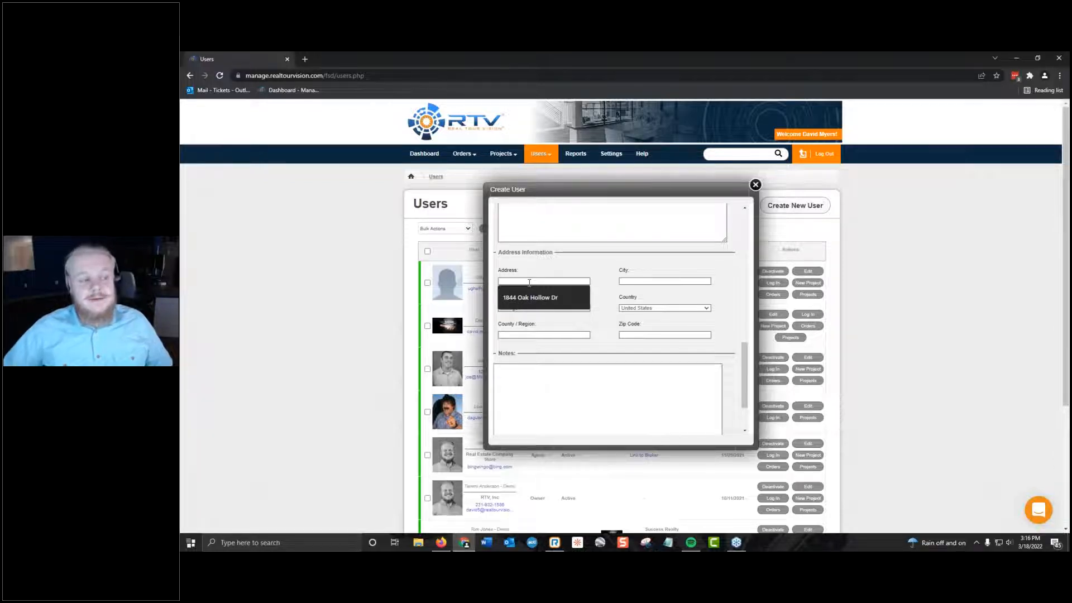
{"action": "left_click", "coordinate": [635, 346]}
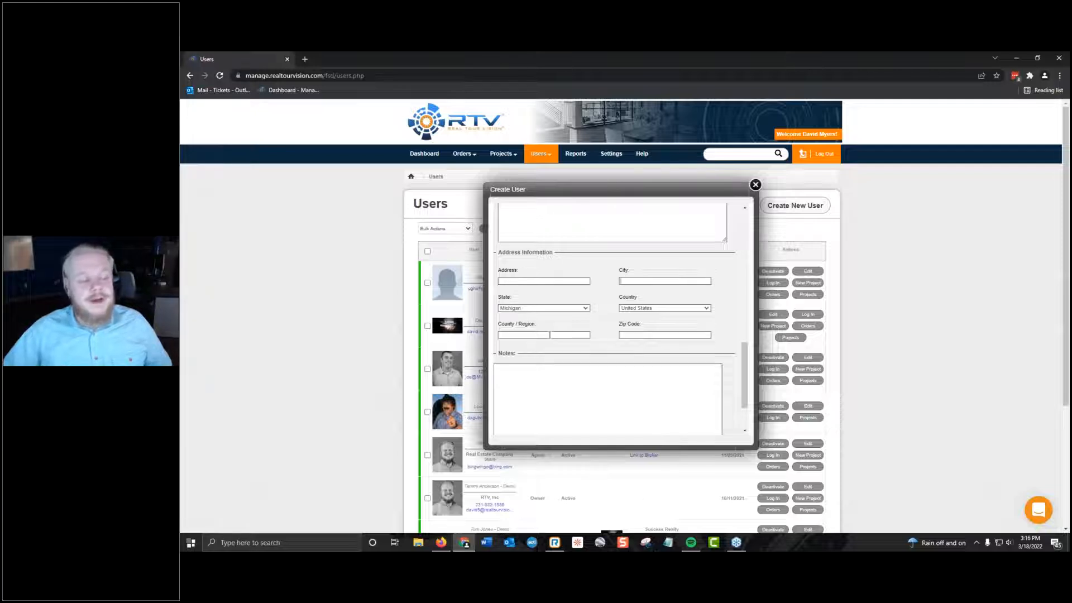
{"action": "scroll", "coordinate": [550, 334], "scroll_direction": "down", "scroll_amount": 2}
{"action": "left_click", "coordinate": [579, 352]}
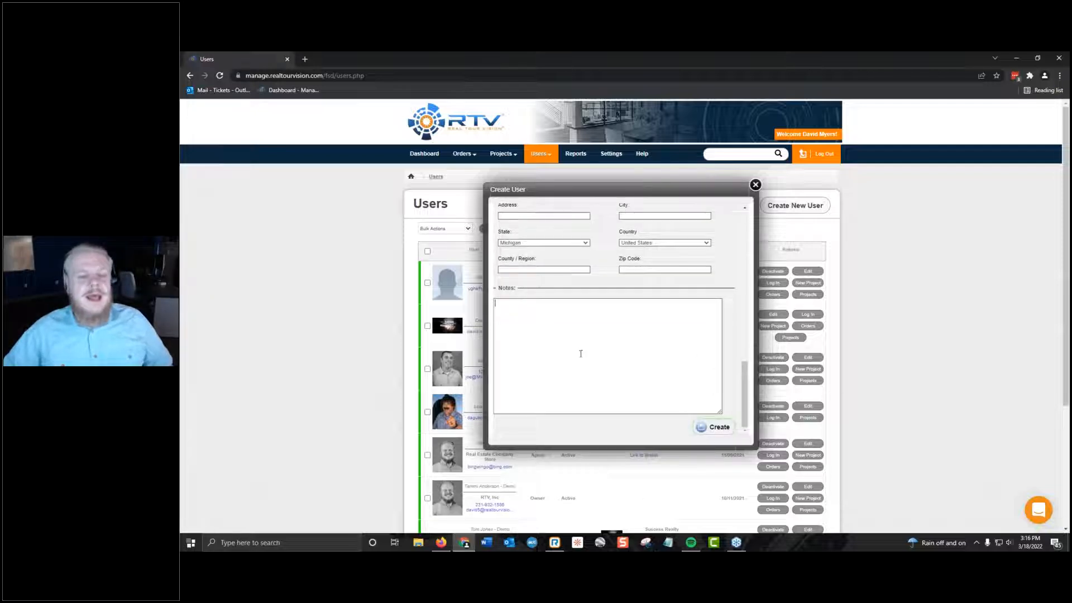
{"action": "left_click", "coordinate": [715, 427]}
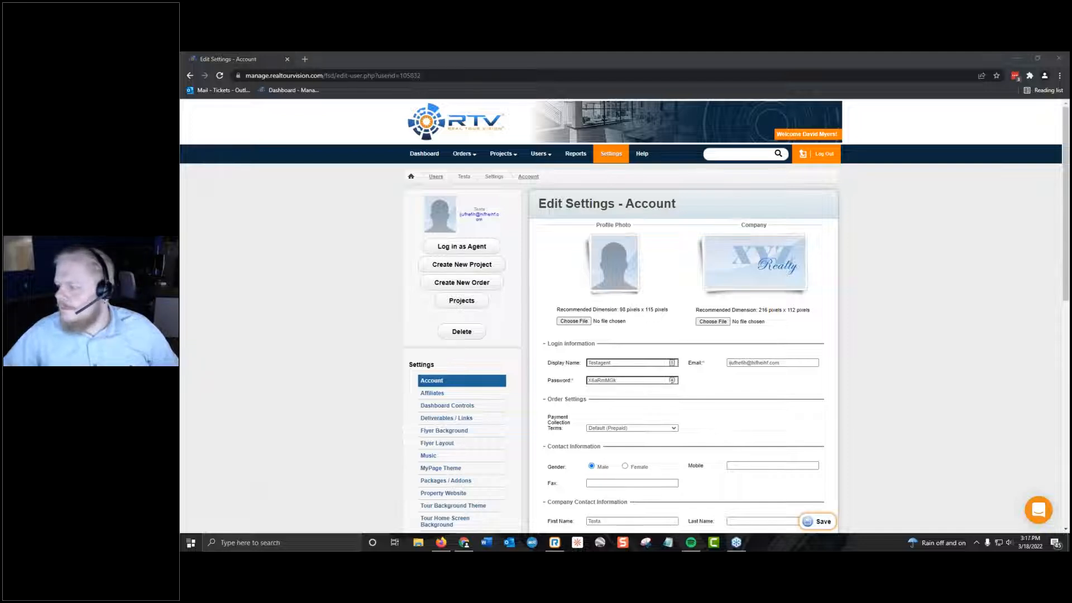
Examine the new agent's account settings, from the profile photo and company logo through the notes section.
{"action": "left_click", "coordinate": [380, 261]}
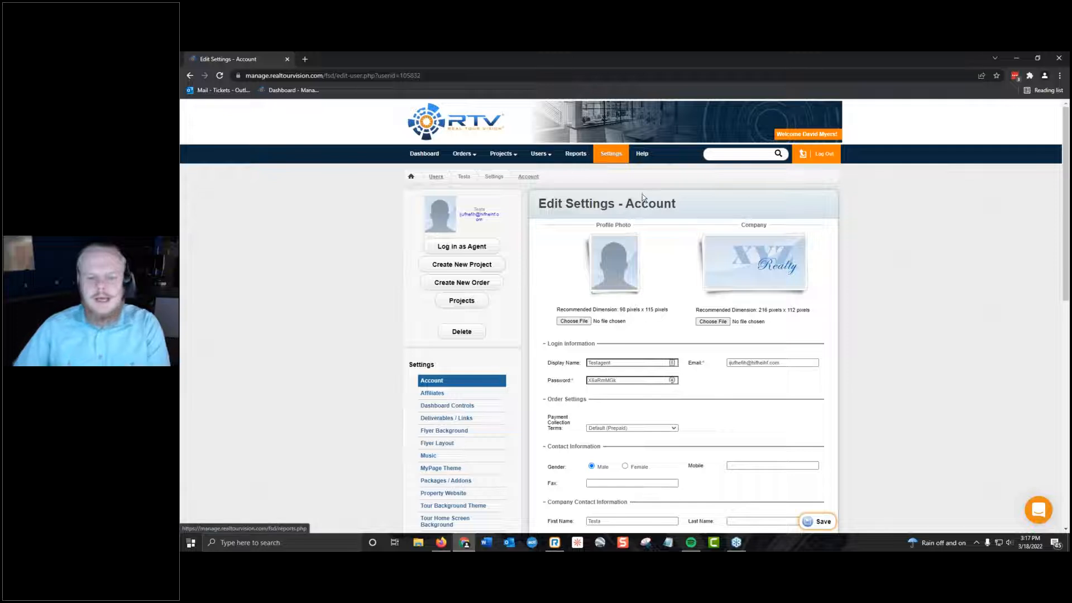
{"action": "scroll", "coordinate": [801, 405], "scroll_direction": "down", "scroll_amount": 7}
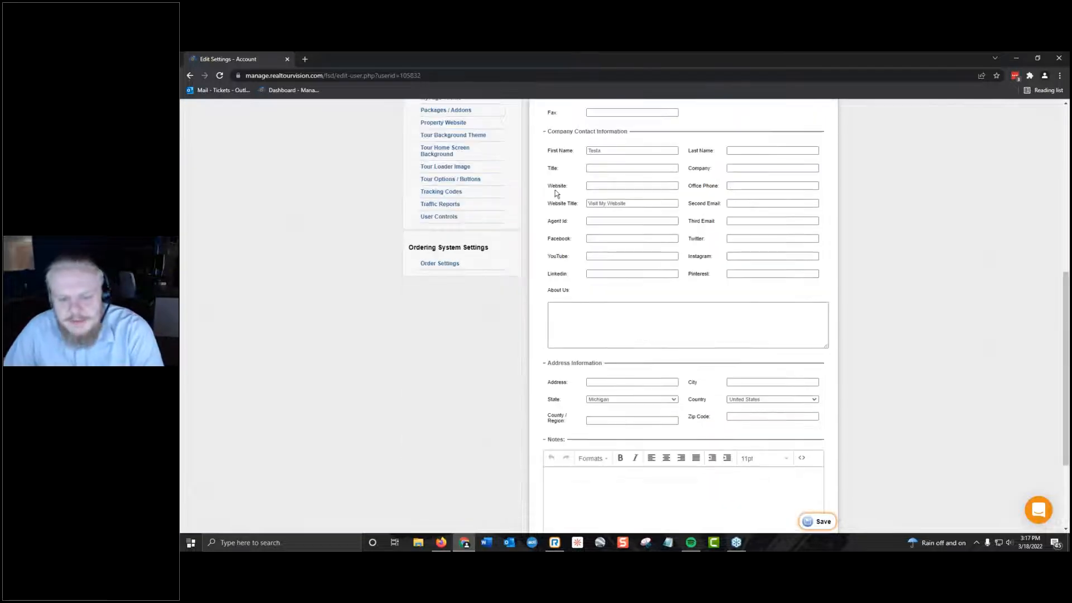
{"action": "scroll", "coordinate": [671, 199], "scroll_direction": "down", "scroll_amount": 3}
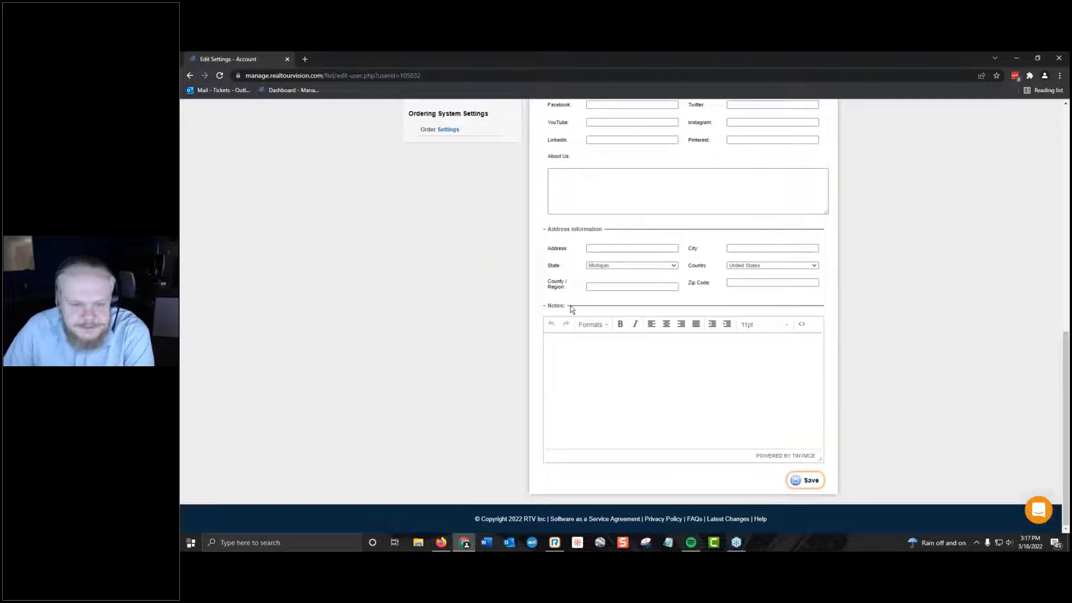
{"action": "scroll", "coordinate": [654, 499], "scroll_direction": "up", "scroll_amount": 10}
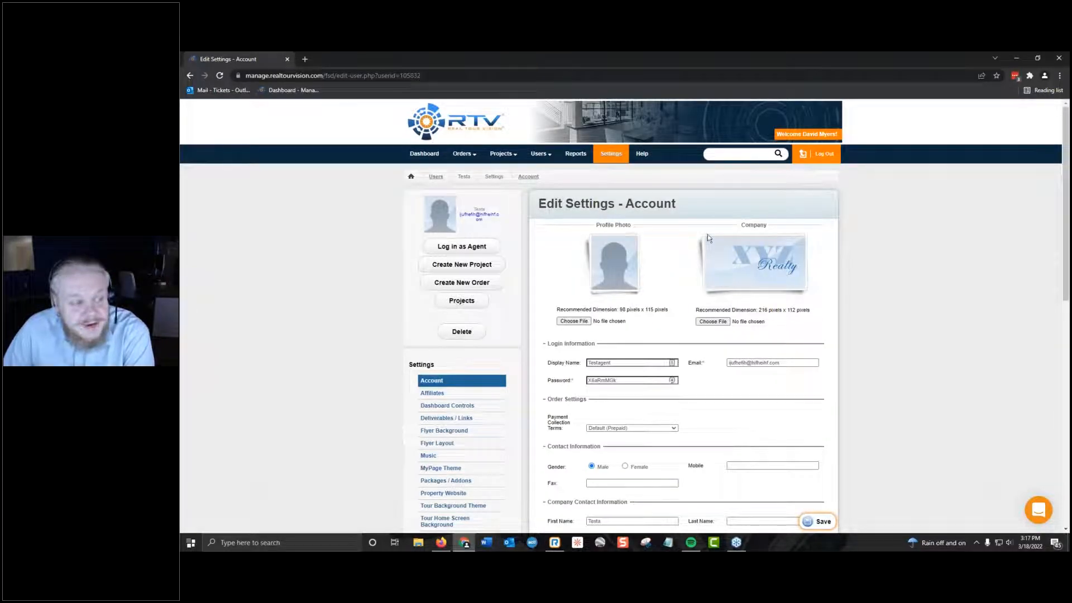
Log in as the new agent to view the dashboard, go back, and view the logo in the main account's company settings.
{"action": "left_click", "coordinate": [481, 247]}
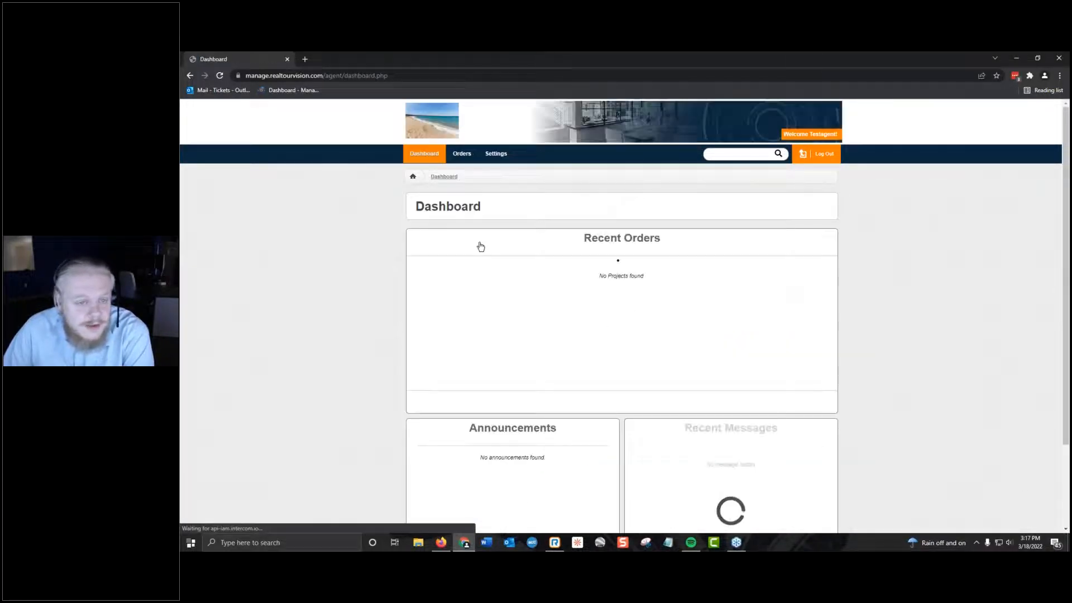
{"action": "left_click", "coordinate": [190, 75]}
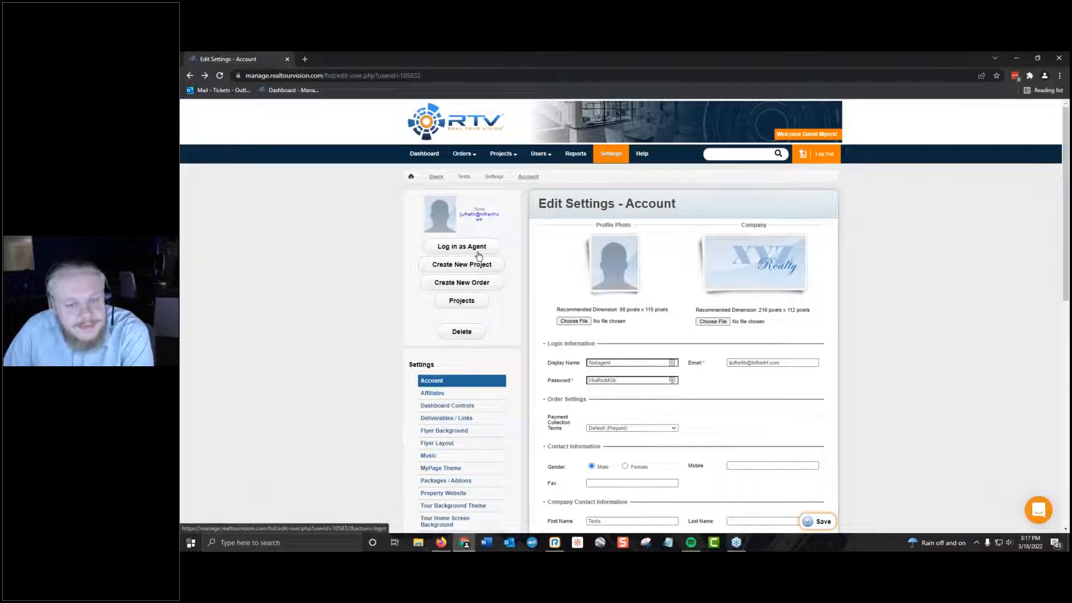
{"action": "left_click", "coordinate": [615, 155]}
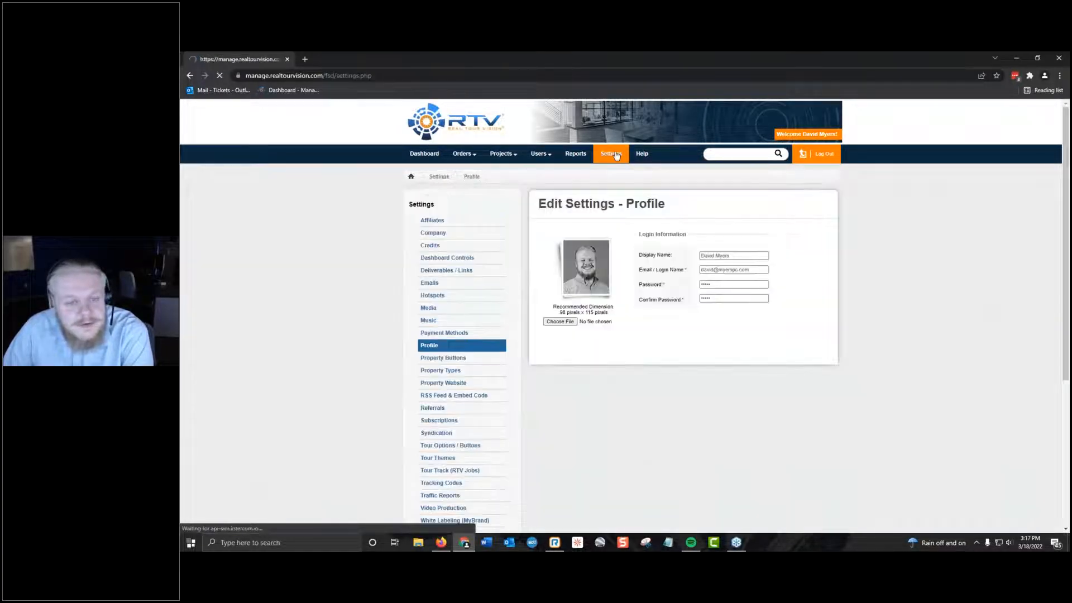
{"action": "left_click", "coordinate": [433, 233]}
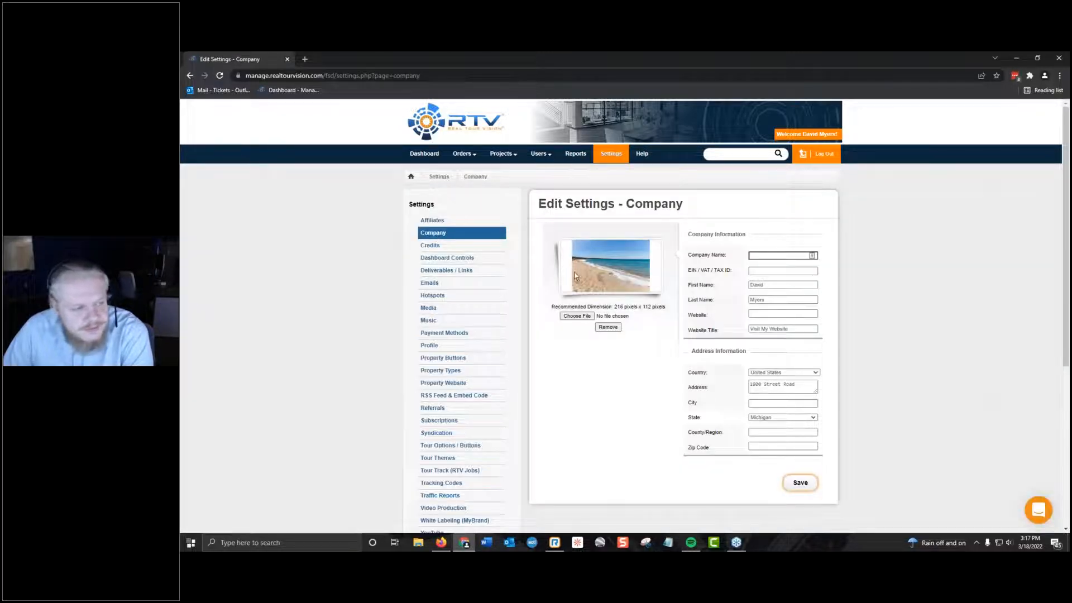
Open the test agent's account settings from the user list and log in as that agent.
{"action": "mouse_move", "coordinate": [500, 161]}
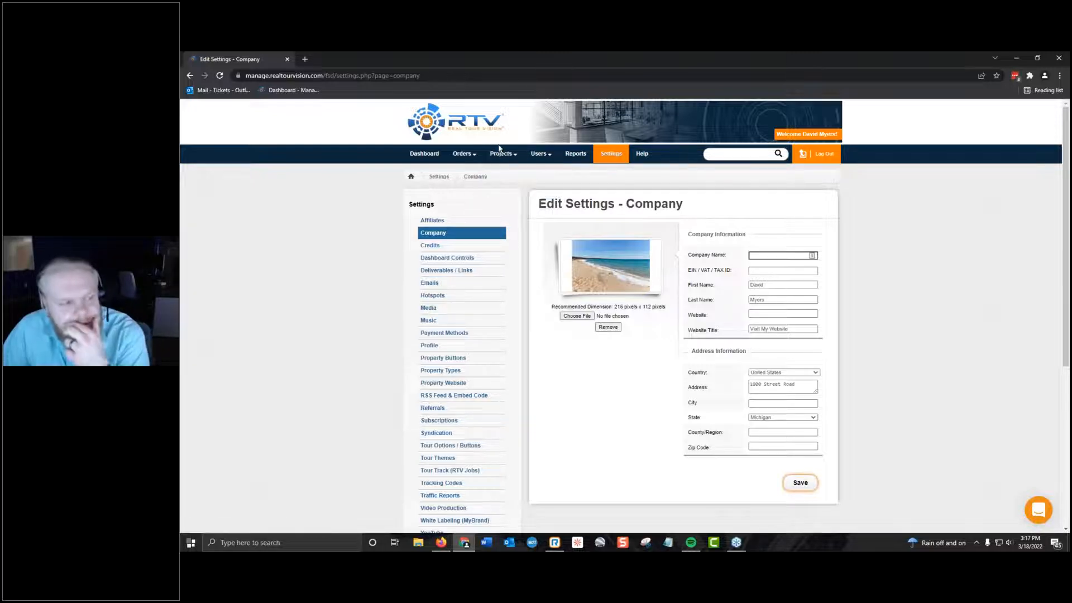
{"action": "mouse_move", "coordinate": [540, 155]}
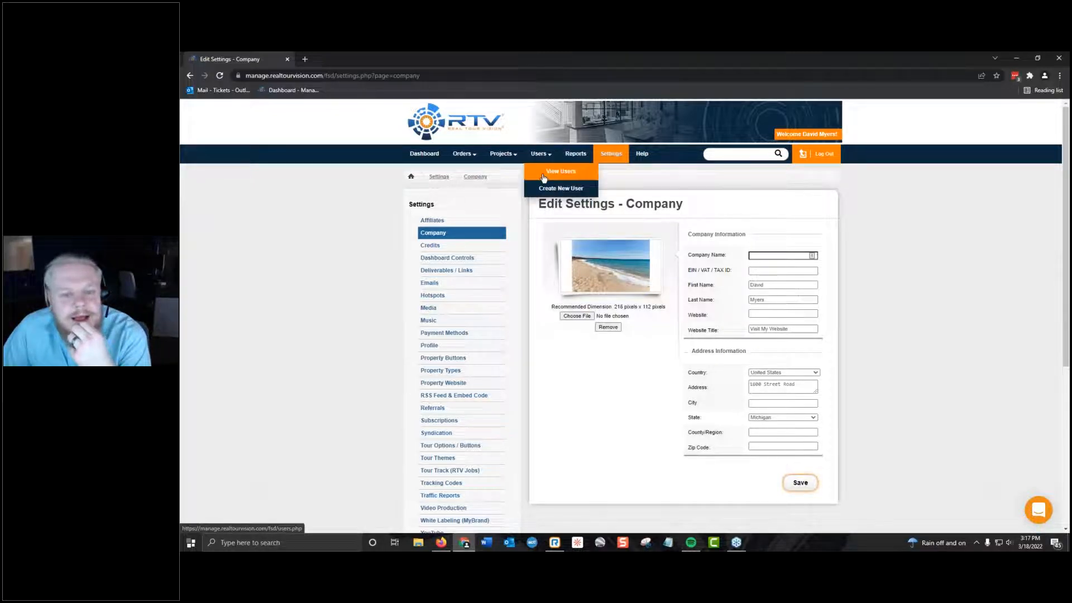
{"action": "left_click", "coordinate": [544, 173]}
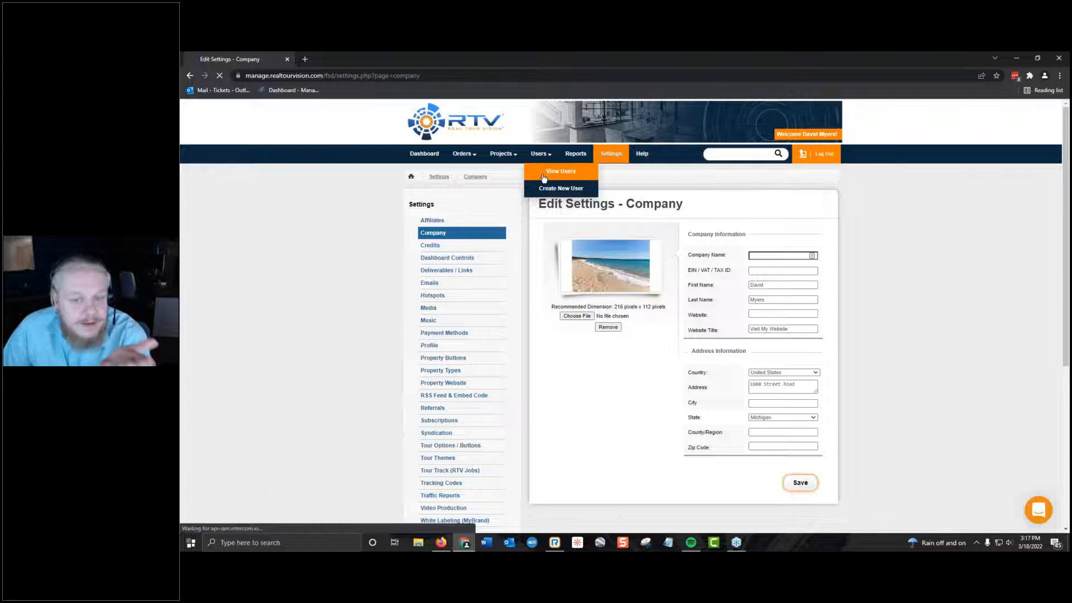
{"action": "left_click", "coordinate": [447, 288]}
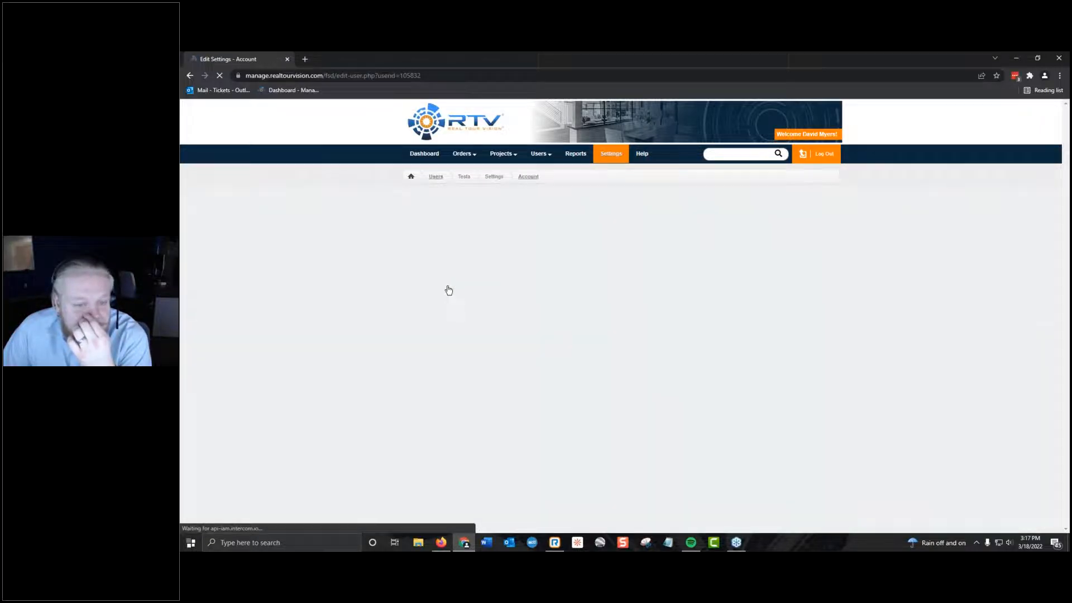
{"action": "left_click", "coordinate": [464, 246]}
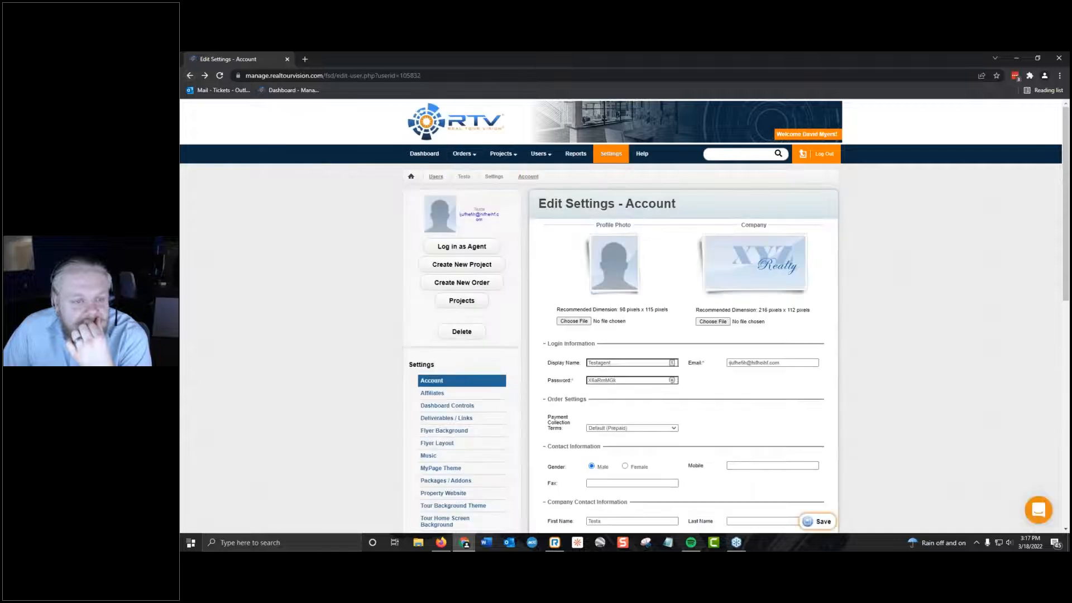
{"action": "left_click", "coordinate": [445, 246]}
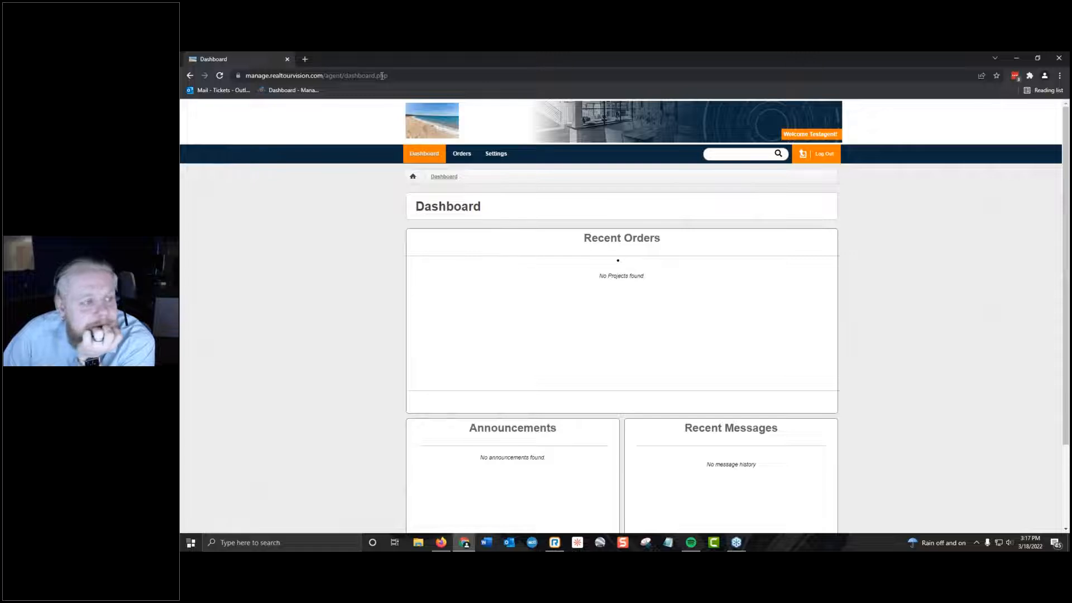
Look through the agent's orders page and its profile, company and YouTube settings.
{"action": "left_click", "coordinate": [433, 76]}
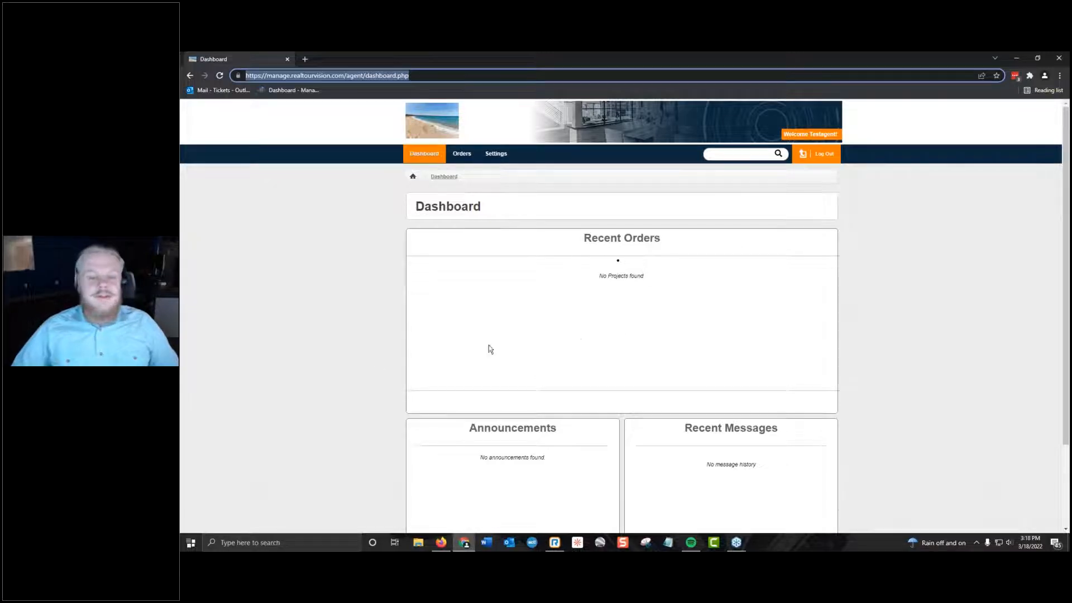
{"action": "left_click", "coordinate": [456, 157]}
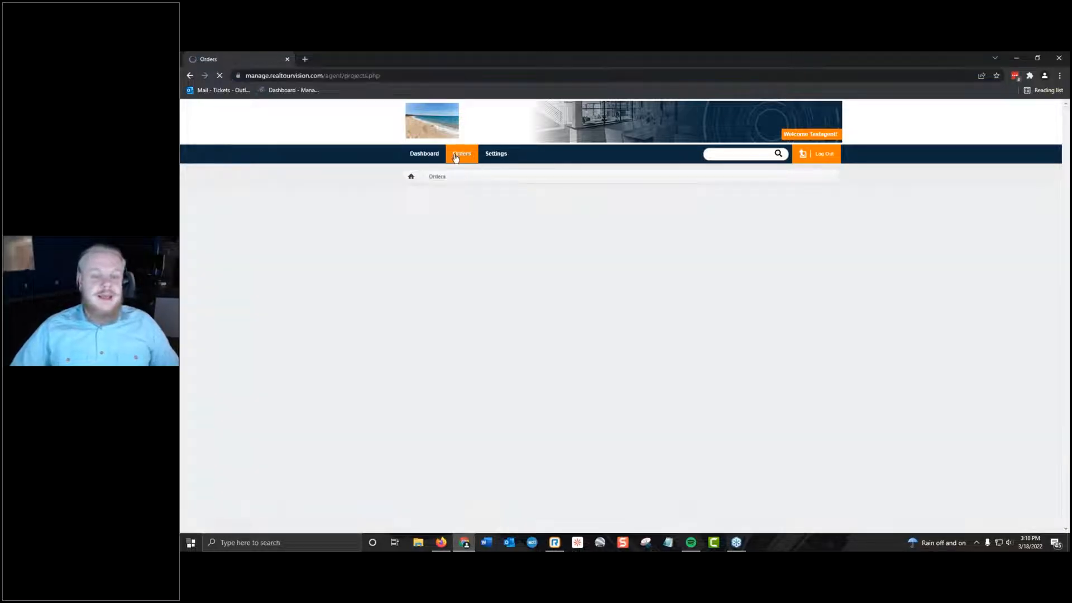
{"action": "left_click", "coordinate": [498, 154]}
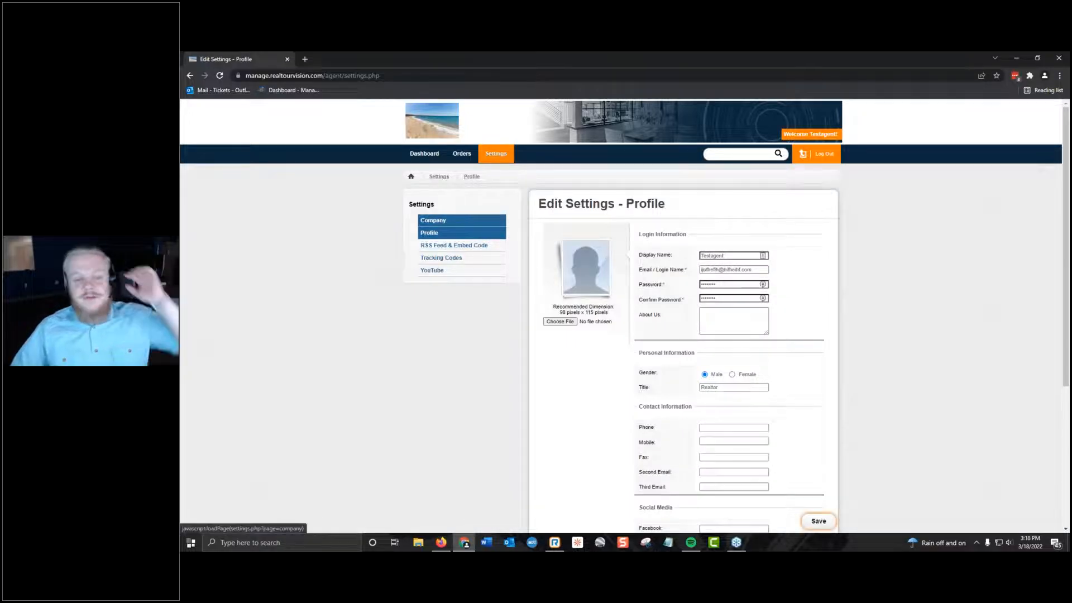
{"action": "scroll", "coordinate": [794, 203], "scroll_direction": "down", "scroll_amount": 3}
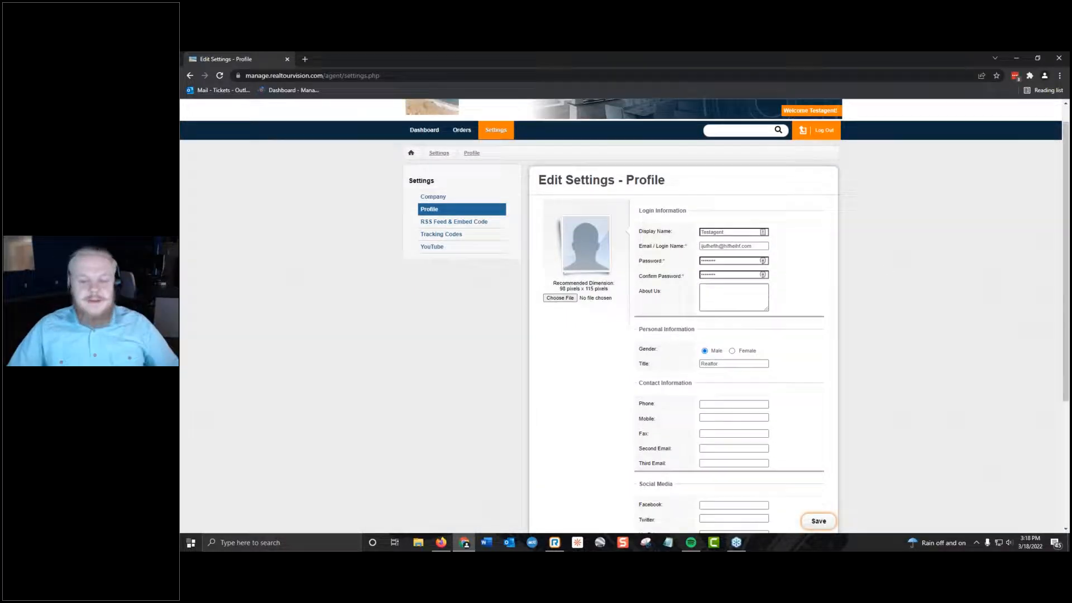
{"action": "scroll", "coordinate": [685, 334], "scroll_direction": "up", "scroll_amount": 4}
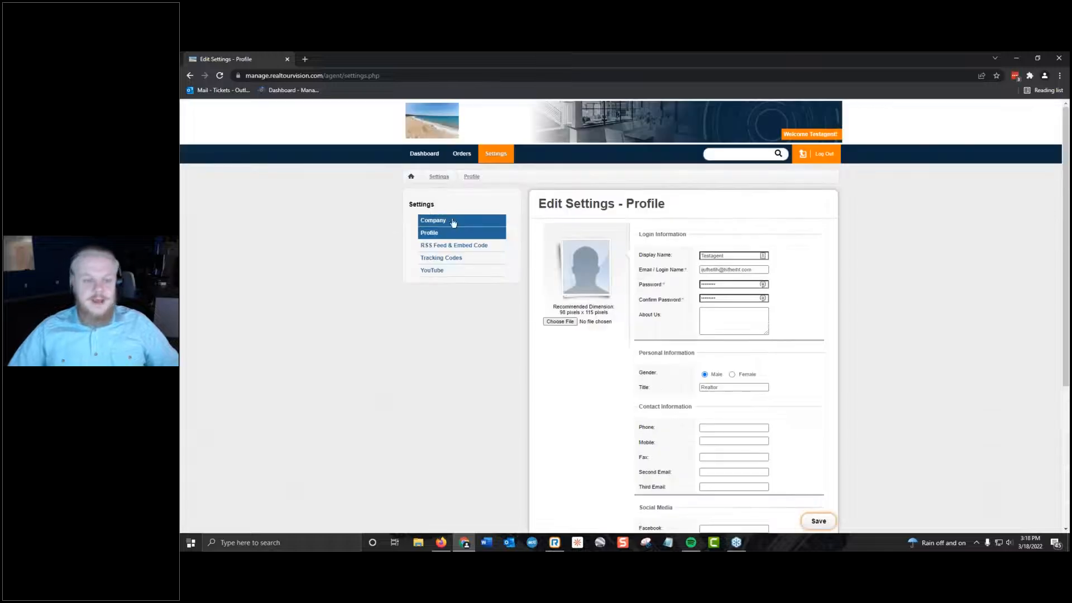
{"action": "left_click", "coordinate": [484, 220]}
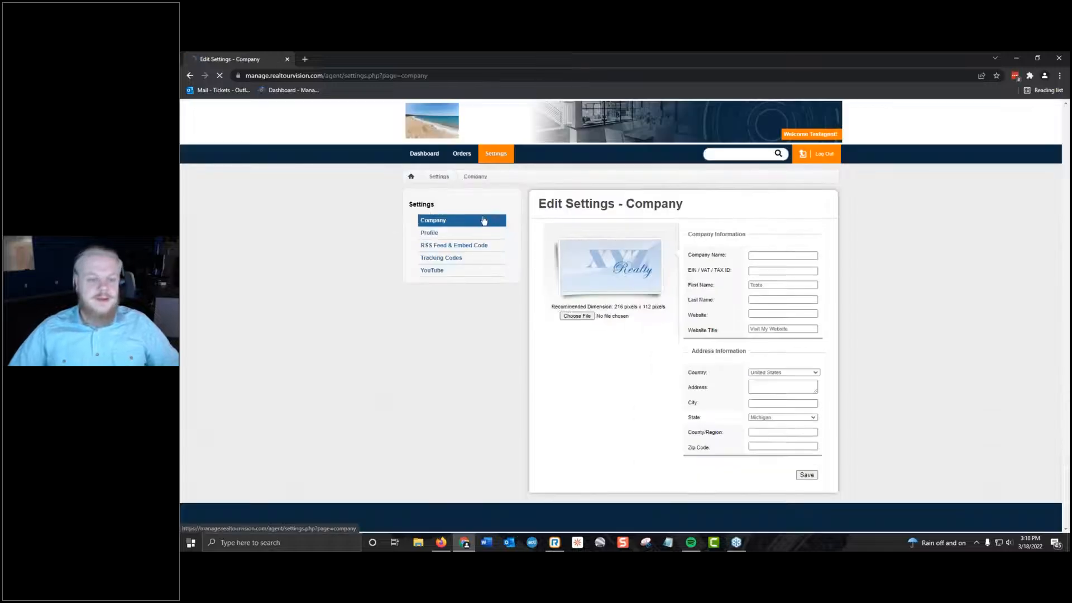
{"action": "left_click", "coordinate": [446, 274]}
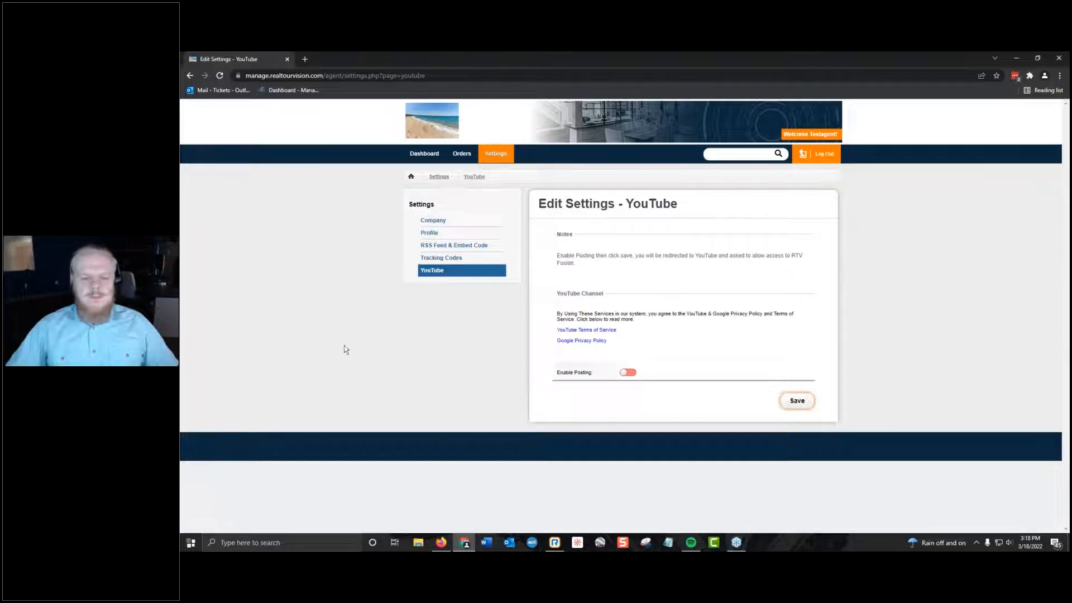
Leave the agent session, reopen the test agent's account settings, and view the agent's project list before returning.
{"action": "left_click", "coordinate": [803, 155]}
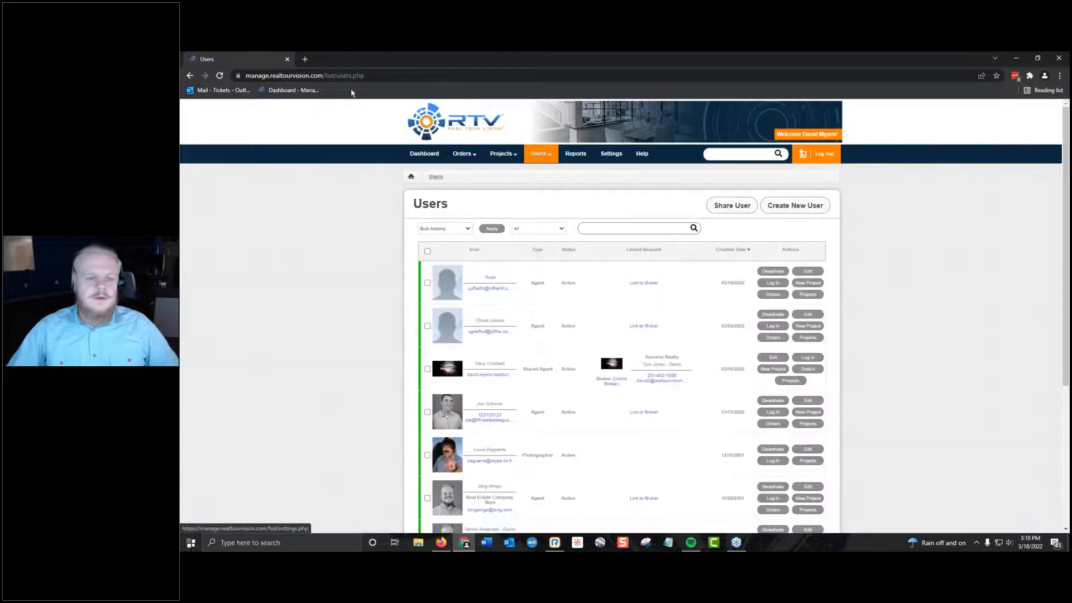
{"action": "scroll", "coordinate": [621, 229], "scroll_direction": "down", "scroll_amount": 4}
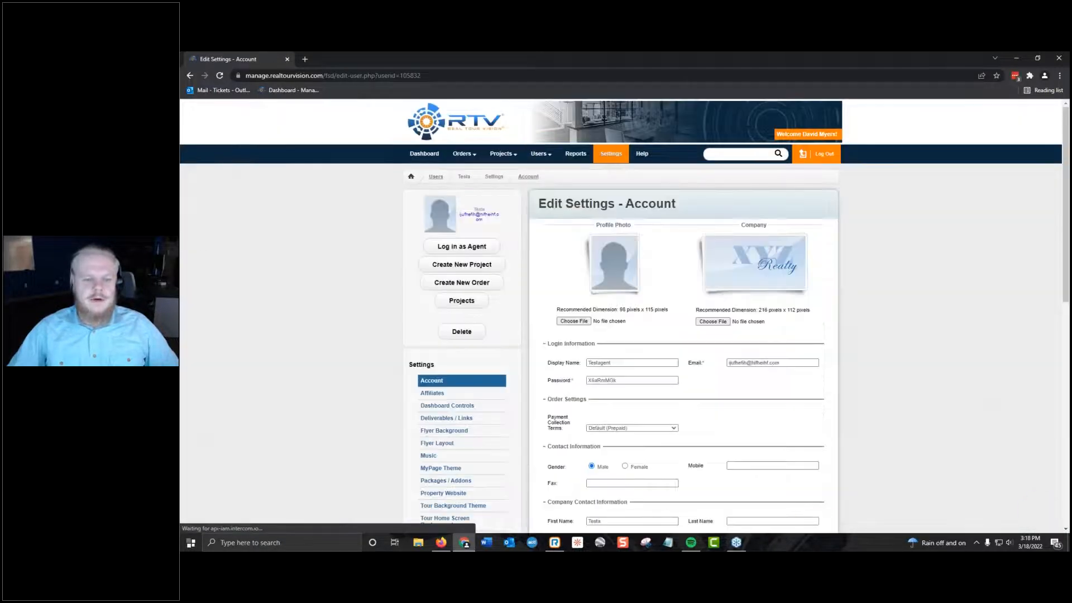
{"action": "scroll", "coordinate": [401, 252], "scroll_direction": "up", "scroll_amount": 2}
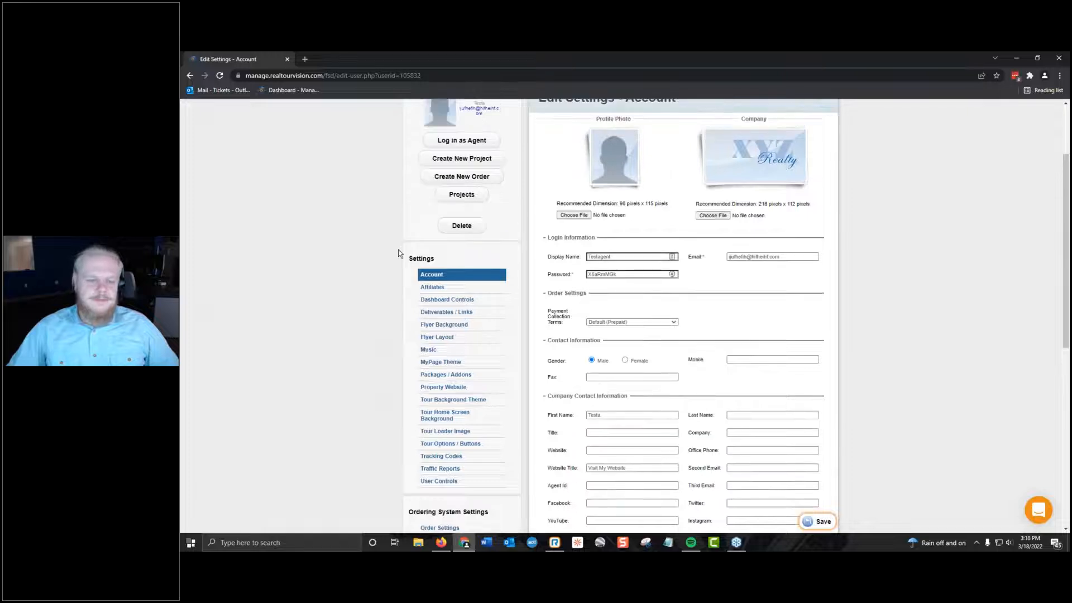
{"action": "left_click", "coordinate": [470, 261]}
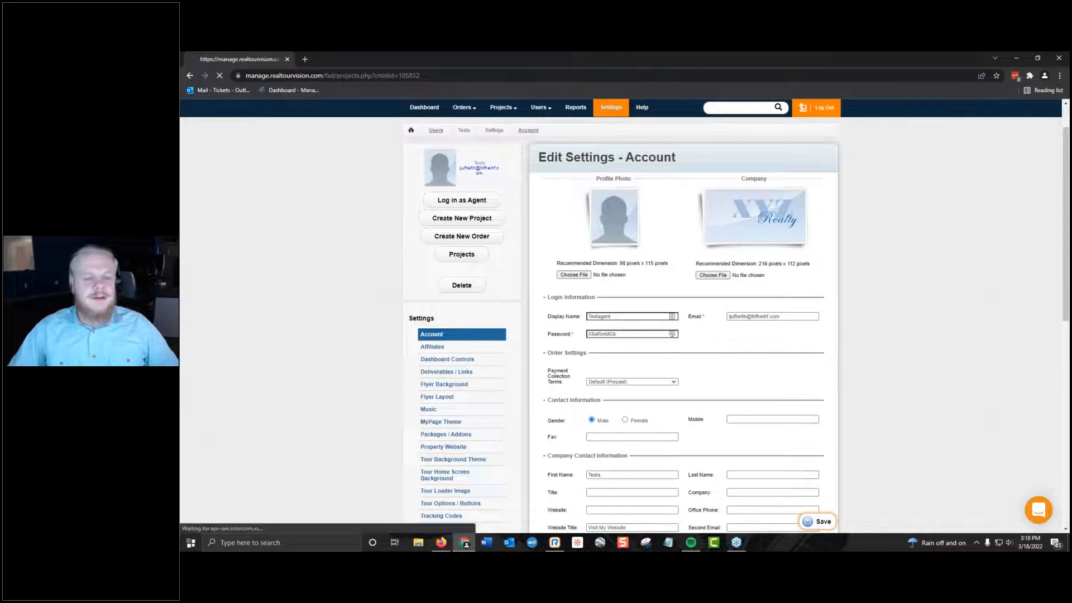
{"action": "left_click", "coordinate": [189, 75]}
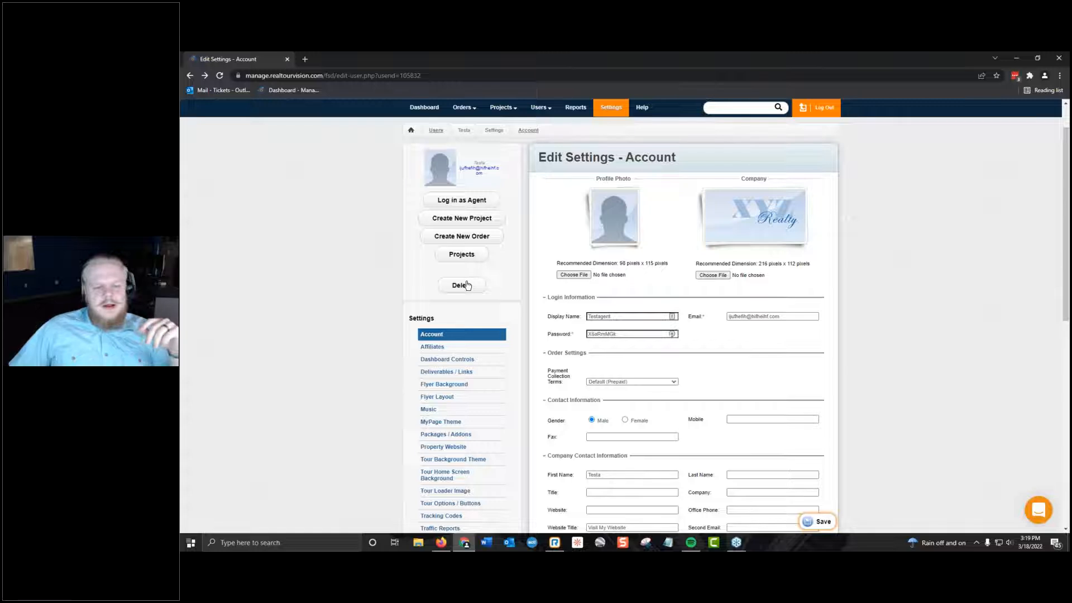
View the test agent's Dashboard Controls and Tour Background Theme settings.
{"action": "scroll", "coordinate": [494, 344], "scroll_direction": "down", "scroll_amount": 1}
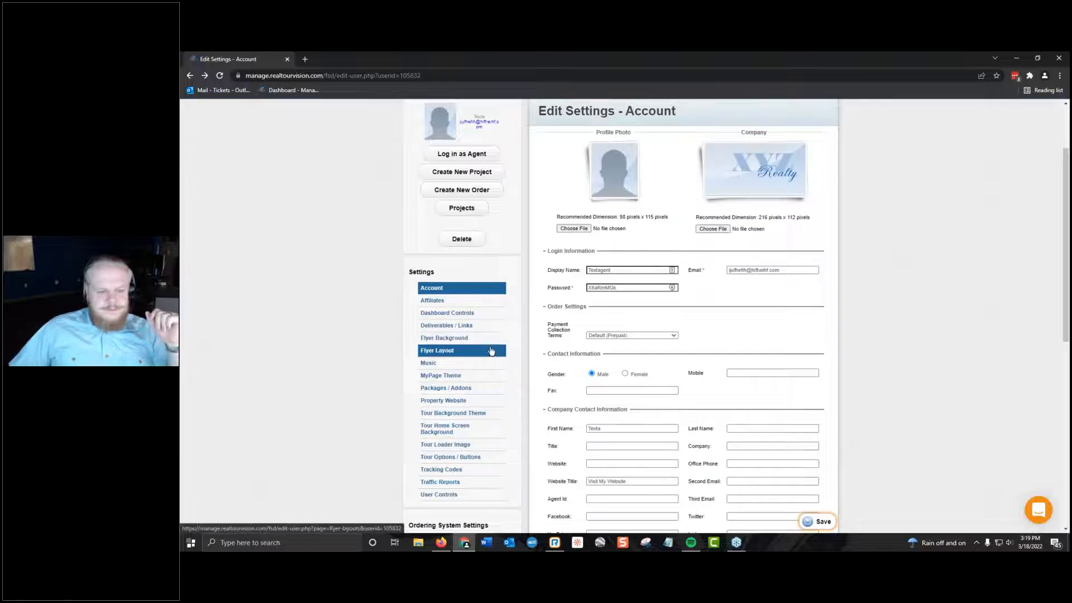
{"action": "scroll", "coordinate": [469, 385], "scroll_direction": "up", "scroll_amount": 2}
{"action": "left_click", "coordinate": [464, 392]}
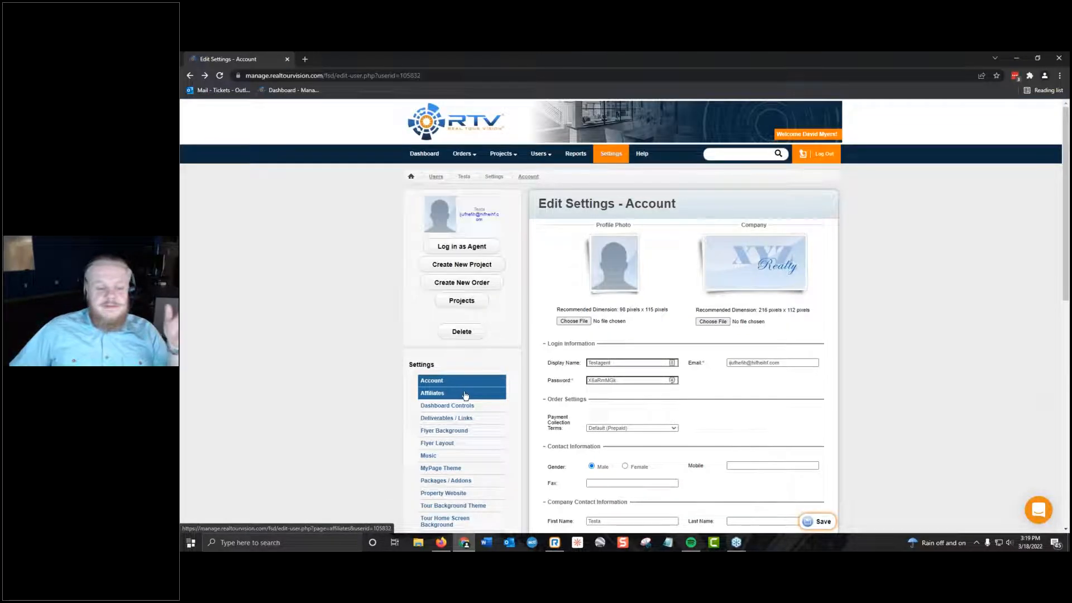
{"action": "left_click", "coordinate": [463, 406]}
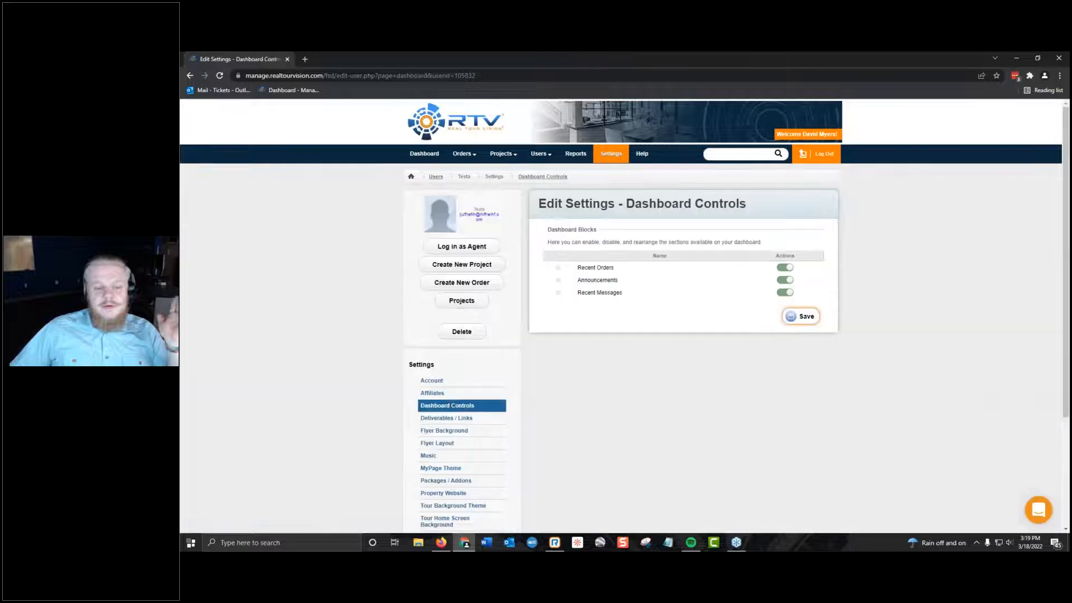
{"action": "scroll", "coordinate": [464, 406], "scroll_direction": "down", "scroll_amount": 2}
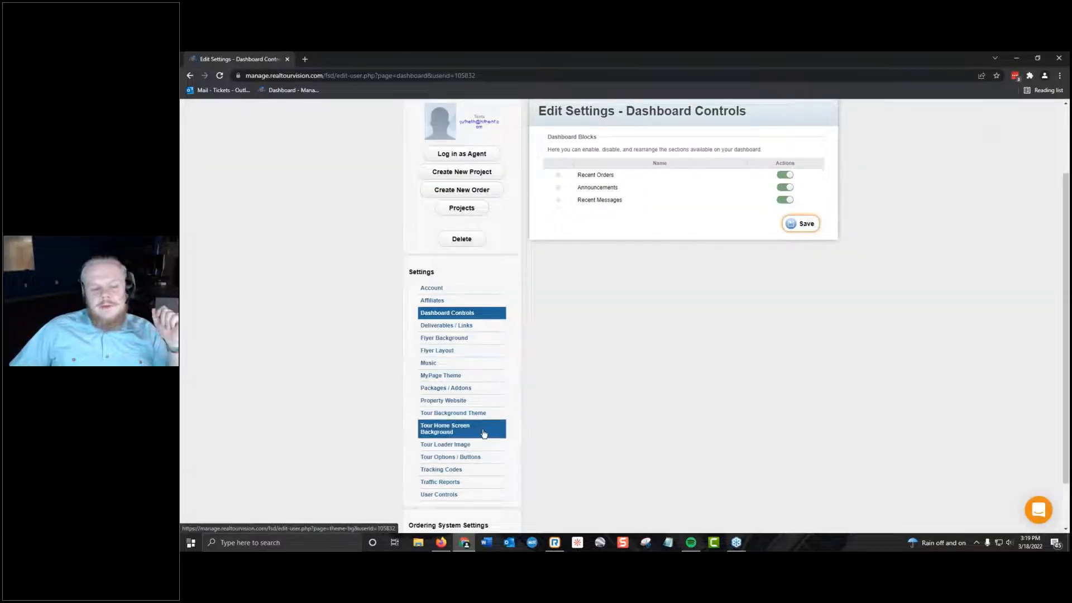
{"action": "left_click", "coordinate": [472, 413]}
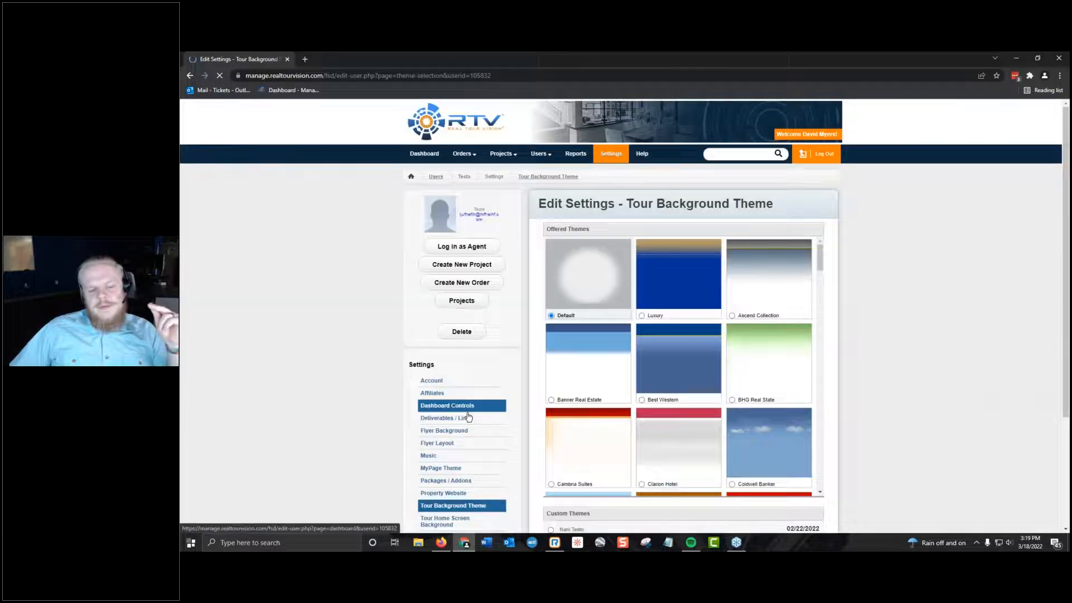
{"action": "scroll", "coordinate": [463, 447], "scroll_direction": "down", "scroll_amount": 2}
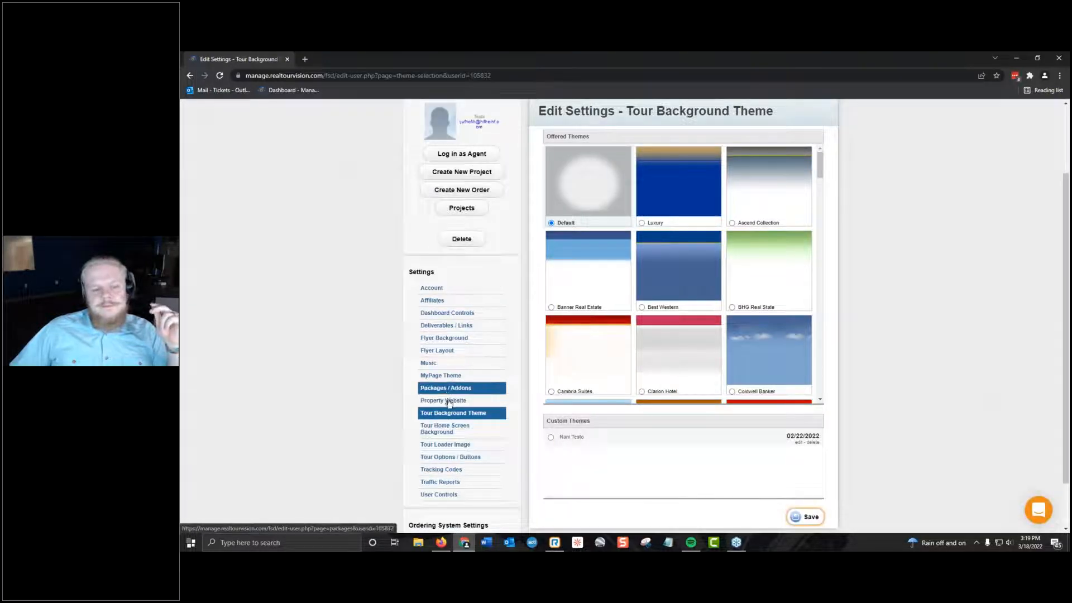
Turn off both Fusion Slim toggles in the test agent's Tour Options / Buttons settings and save.
{"action": "left_click", "coordinate": [460, 457]}
{"action": "scroll", "coordinate": [742, 304], "scroll_direction": "down", "scroll_amount": 4}
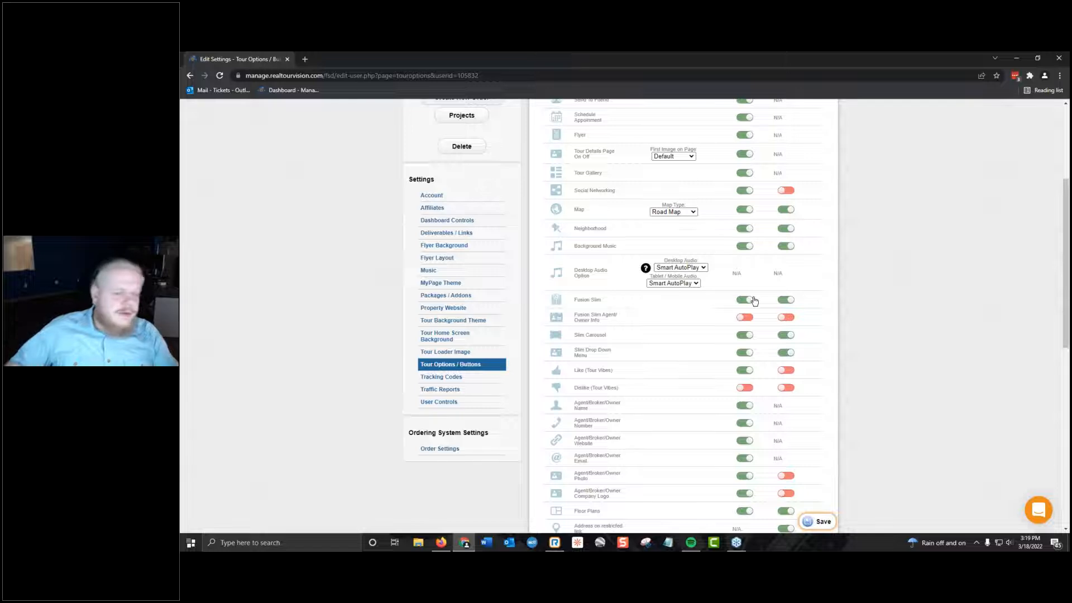
{"action": "left_click", "coordinate": [788, 300]}
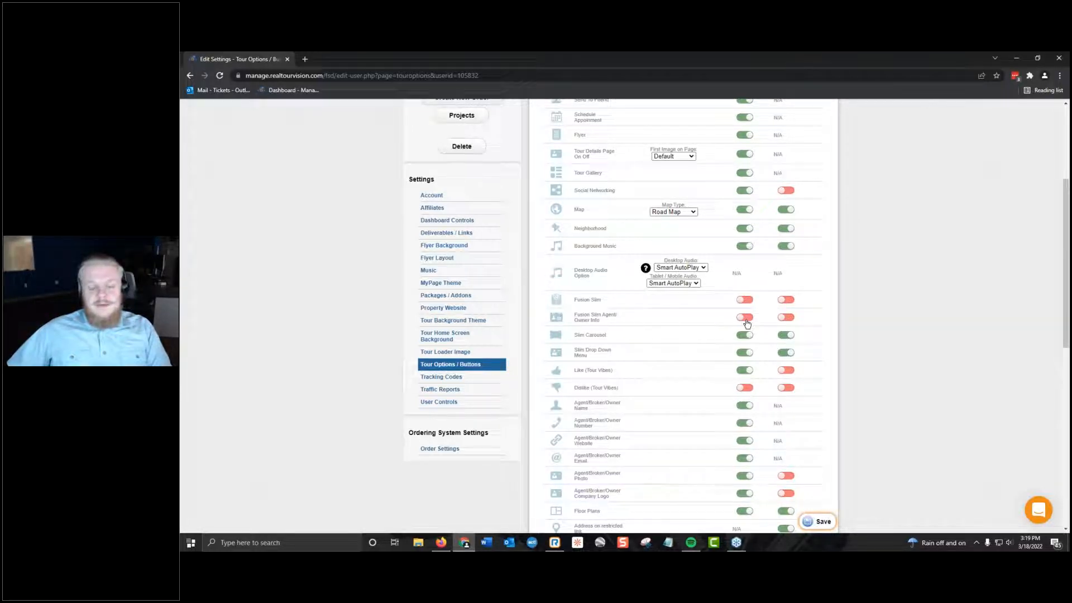
{"action": "left_click", "coordinate": [824, 525]}
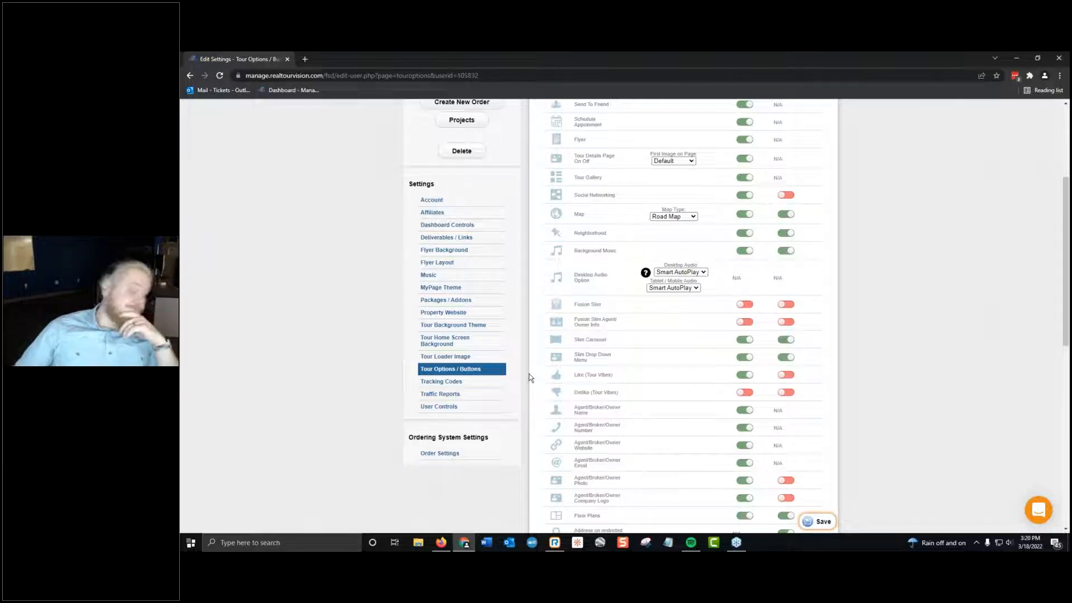
Look through the remaining tour options, and view the test agent's Account and Affiliates settings.
{"action": "scroll", "coordinate": [752, 300], "scroll_direction": "down", "scroll_amount": 3}
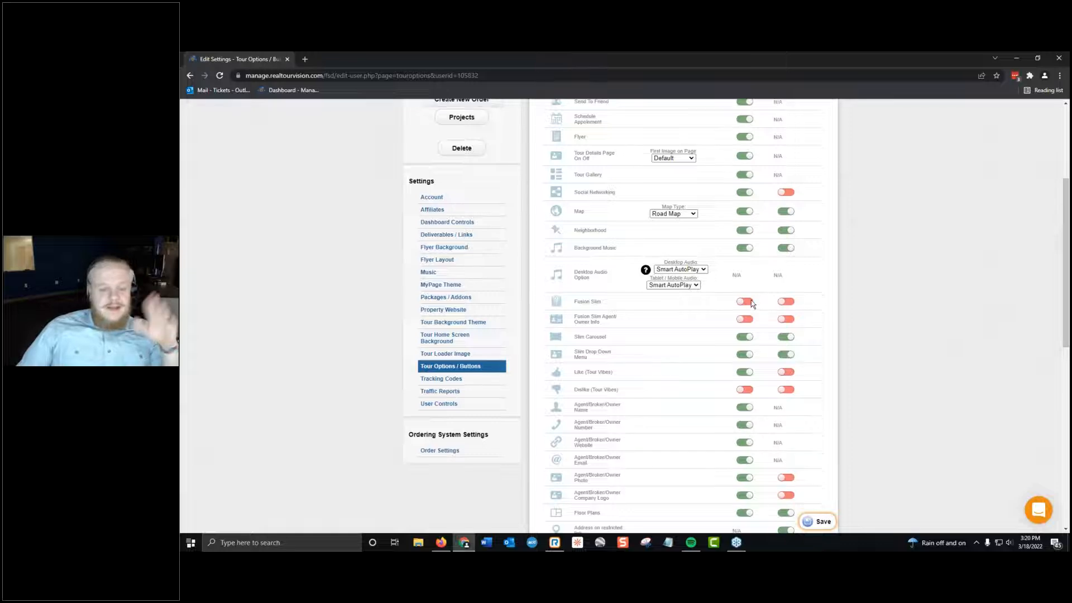
{"action": "scroll", "coordinate": [580, 283], "scroll_direction": "down", "scroll_amount": 5}
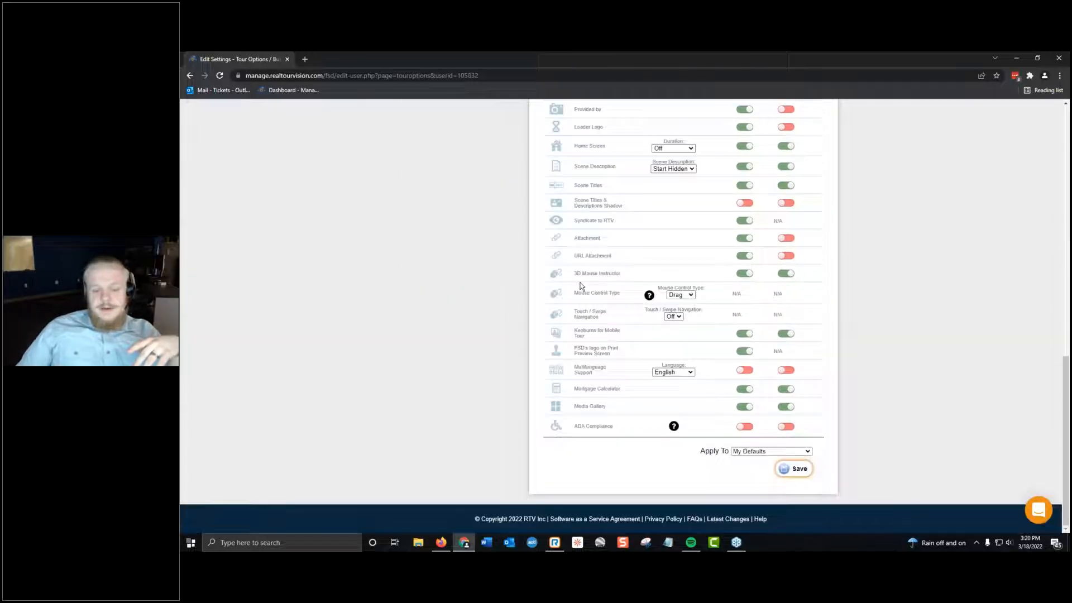
{"action": "scroll", "coordinate": [567, 293], "scroll_direction": "up", "scroll_amount": 8}
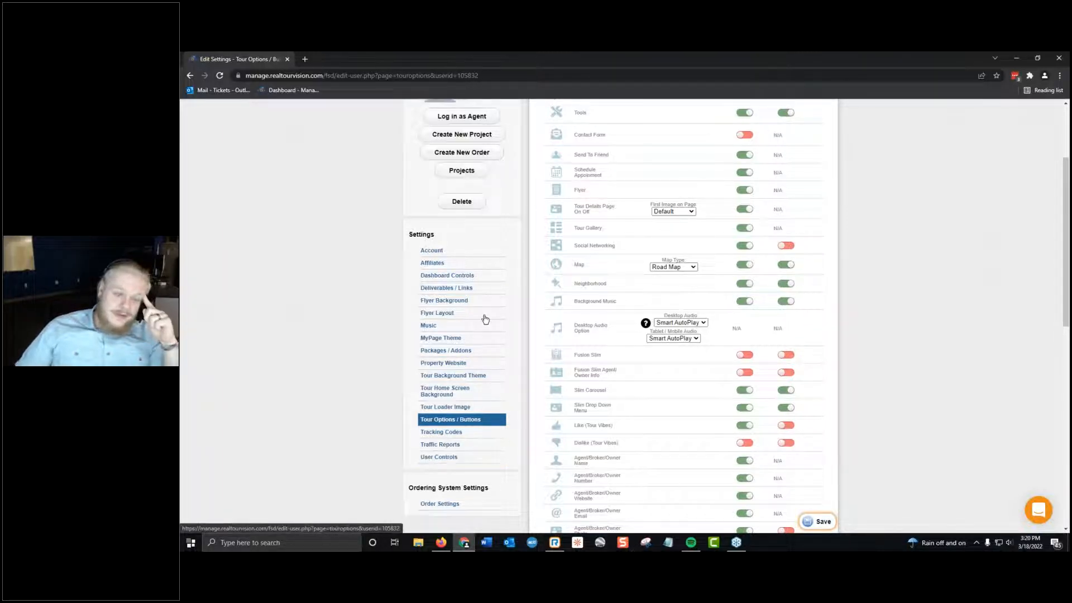
{"action": "left_click", "coordinate": [432, 250]}
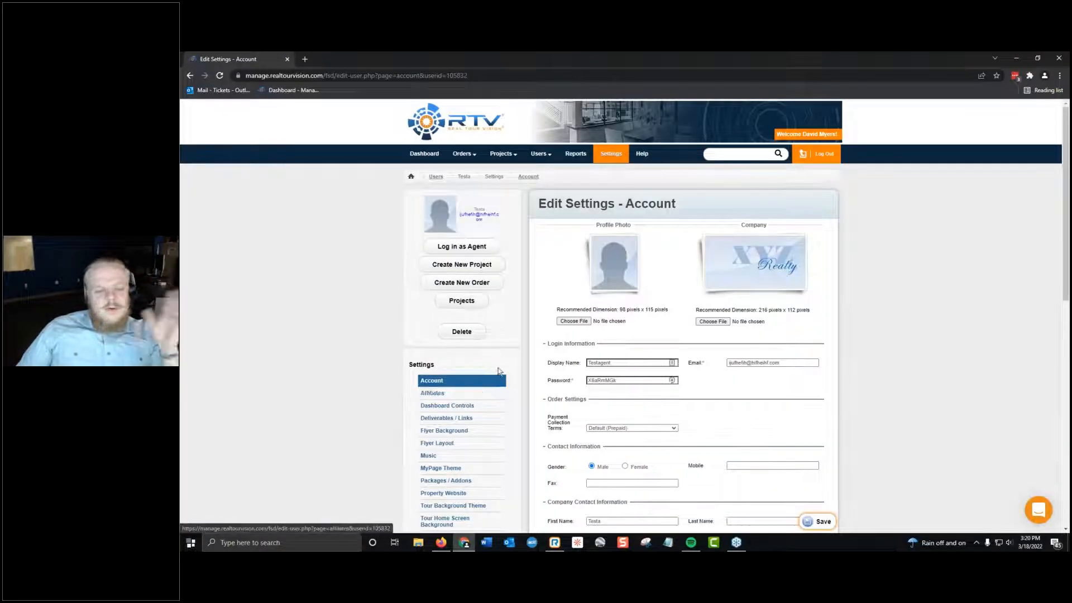
{"action": "left_click", "coordinate": [477, 394]}
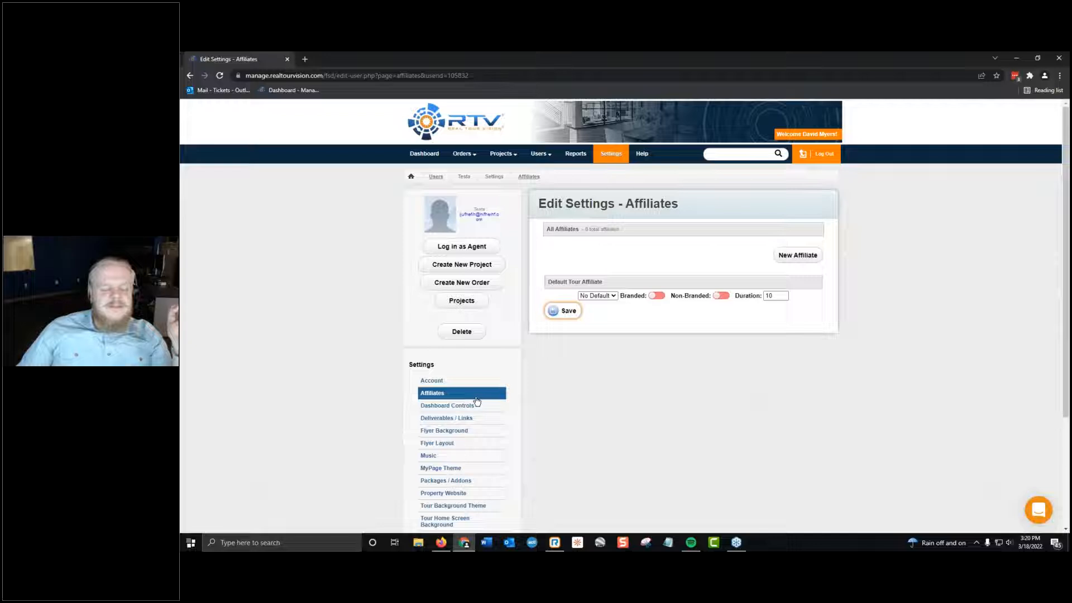
Open the test agent's User Controls settings to view the available edit controls.
{"action": "scroll", "coordinate": [476, 401], "scroll_direction": "down", "scroll_amount": 1}
{"action": "right_click", "coordinate": [472, 363]}
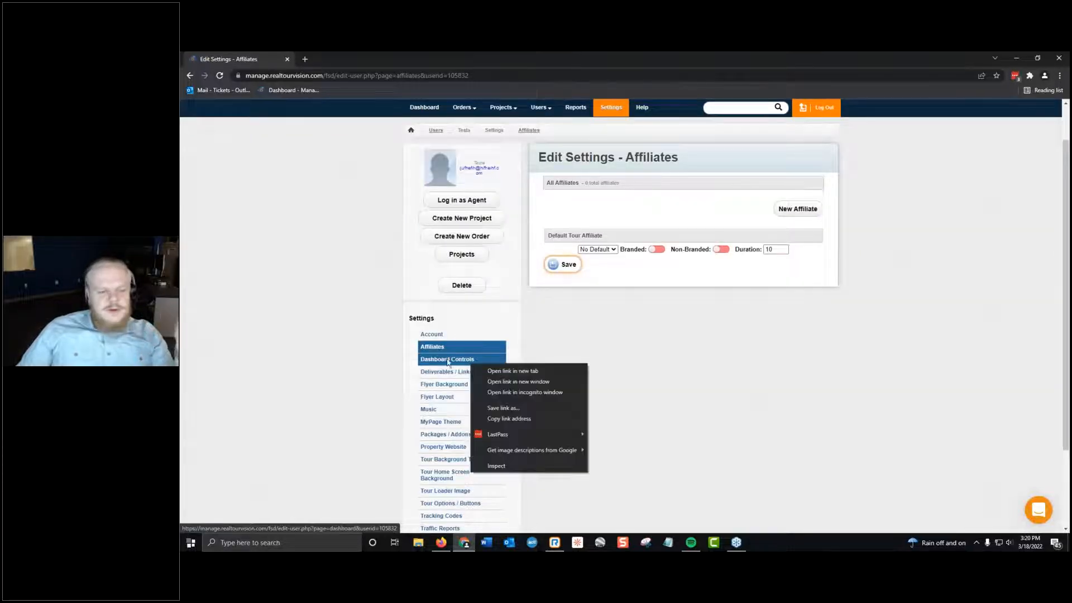
{"action": "left_click", "coordinate": [337, 392]}
{"action": "scroll", "coordinate": [337, 400], "scroll_direction": "down", "scroll_amount": 2}
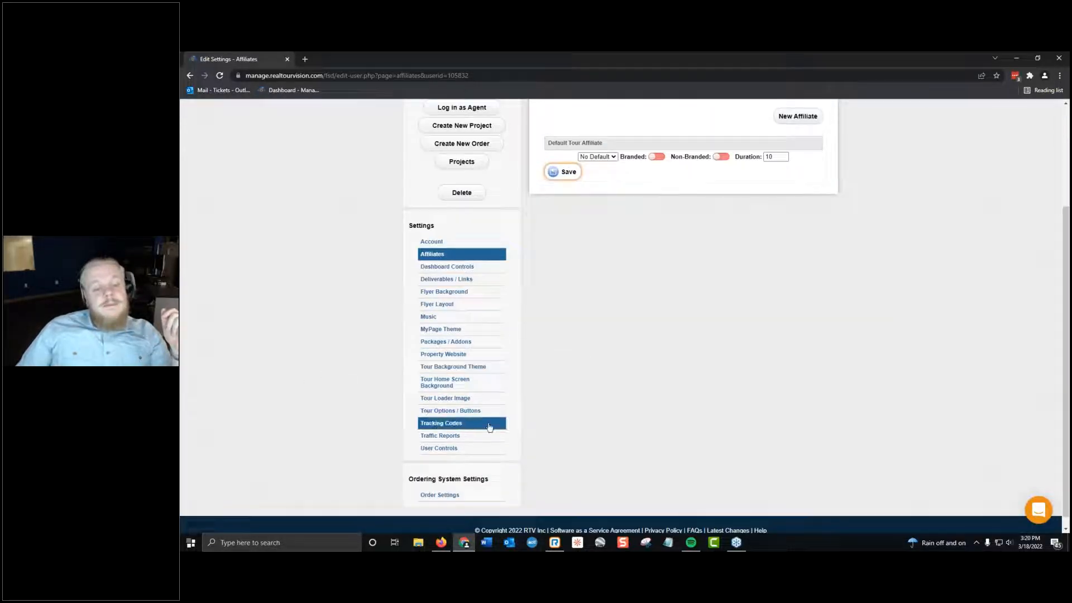
{"action": "left_click", "coordinate": [451, 449]}
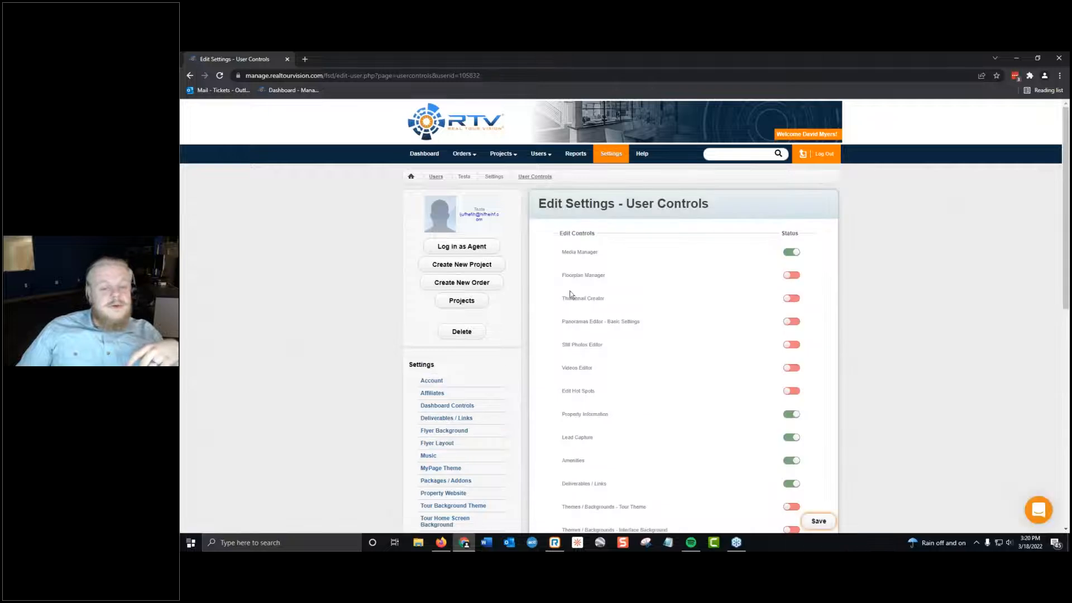
Look through the full list of edit controls in the test agent's User Controls settings.
{"action": "scroll", "coordinate": [579, 286], "scroll_direction": "down", "scroll_amount": 4}
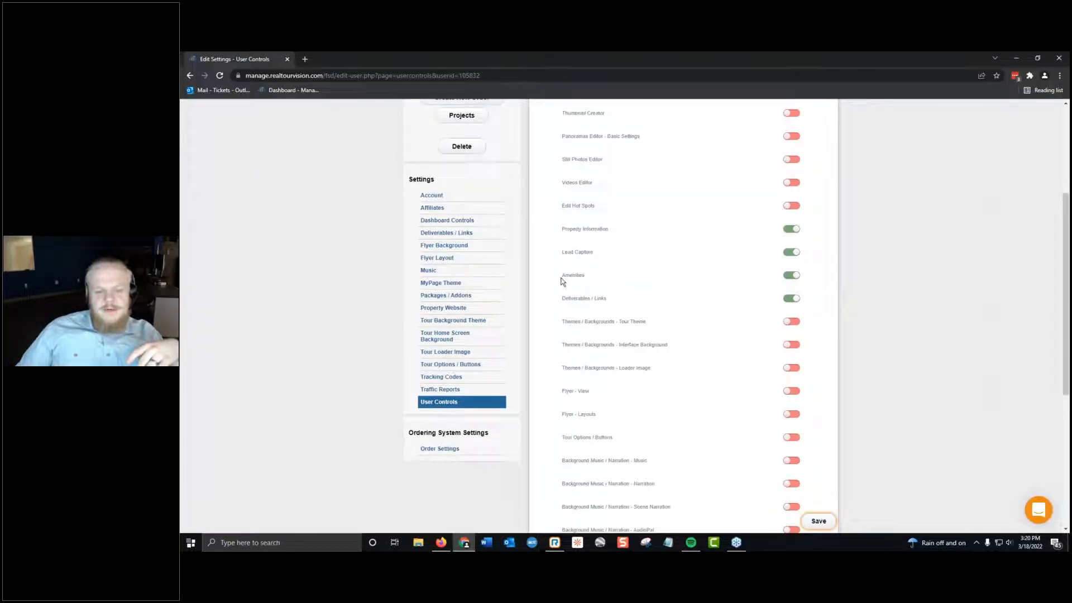
{"action": "scroll", "coordinate": [561, 279], "scroll_direction": "up", "scroll_amount": 4}
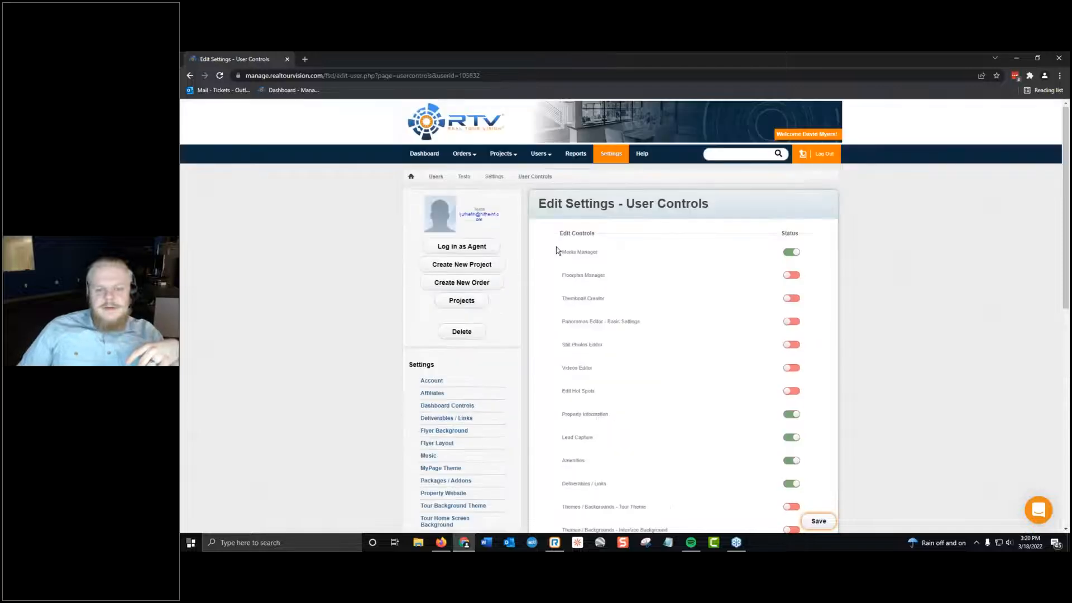
{"action": "scroll", "coordinate": [639, 282], "scroll_direction": "down", "scroll_amount": 10}
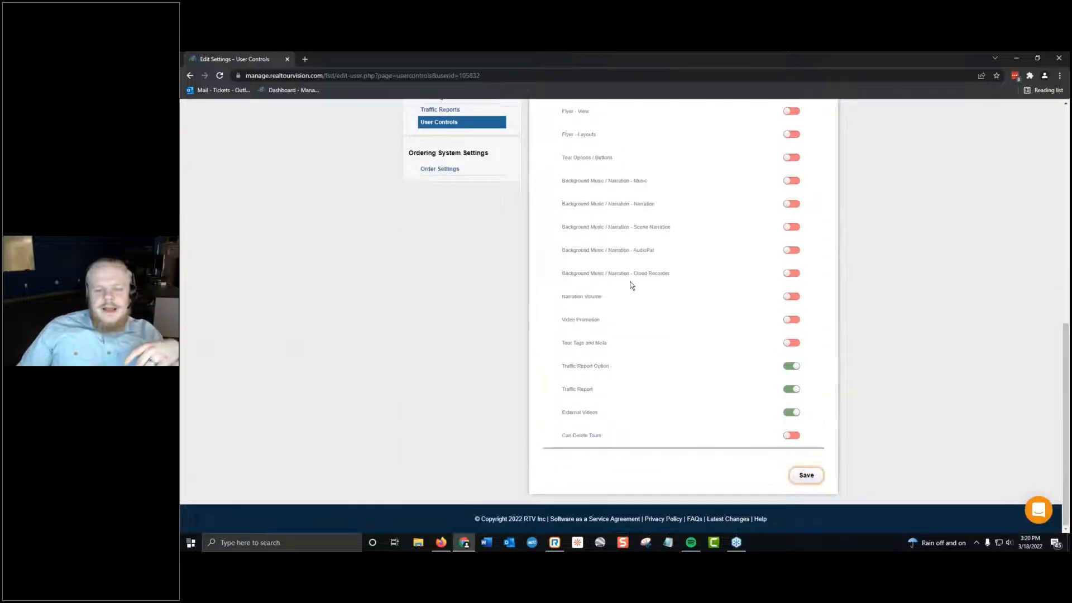
{"action": "scroll", "coordinate": [630, 285], "scroll_direction": "up", "scroll_amount": 8}
{"action": "scroll", "coordinate": [620, 285], "scroll_direction": "up", "scroll_amount": 2}
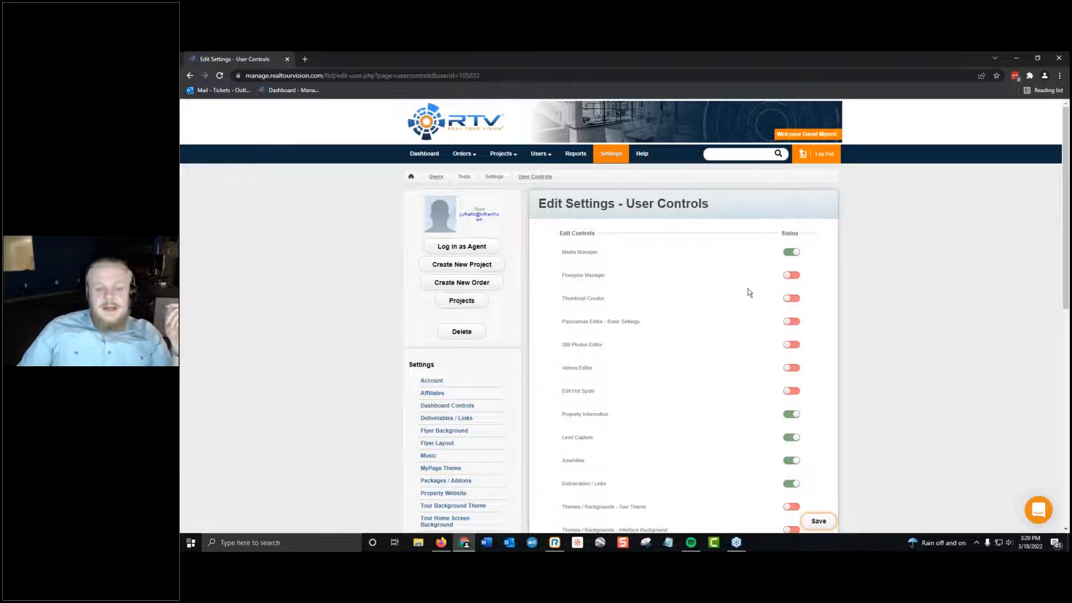
{"action": "scroll", "coordinate": [746, 291], "scroll_direction": "down", "scroll_amount": 3}
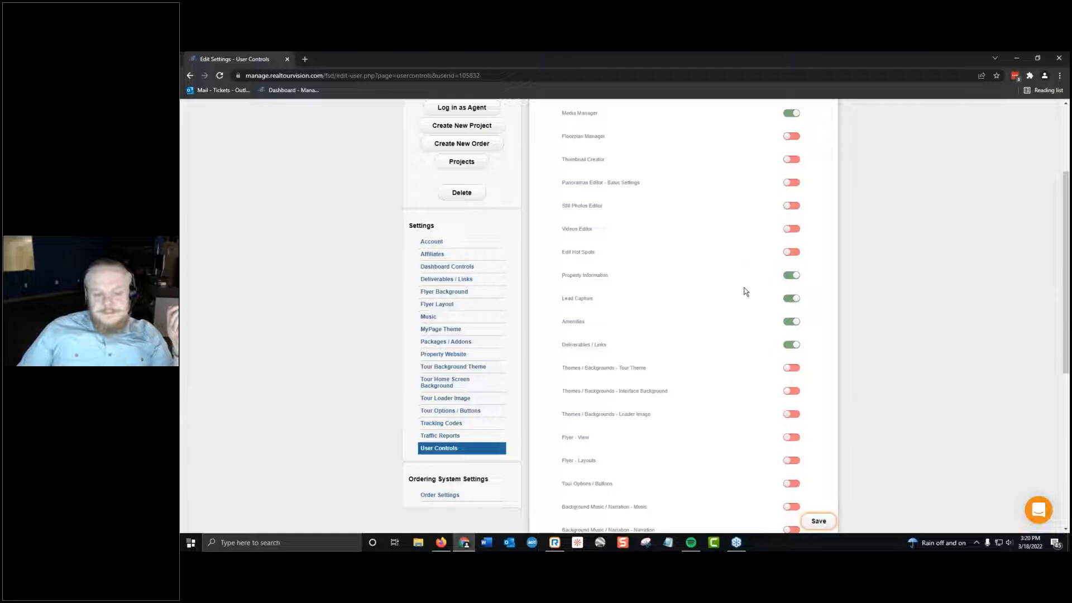
{"action": "scroll", "coordinate": [742, 290], "scroll_direction": "down", "scroll_amount": 4}
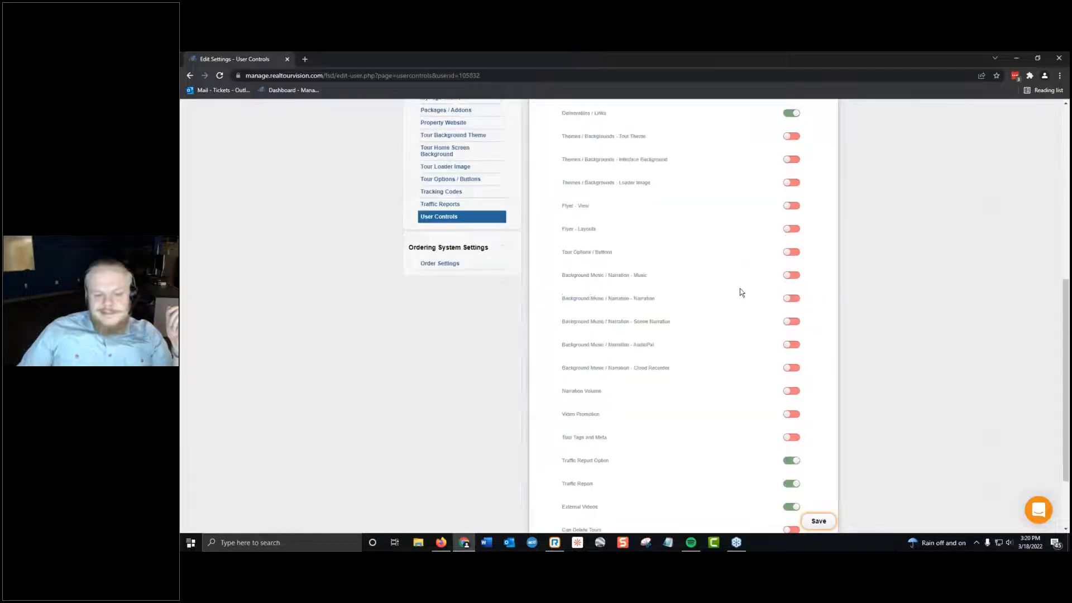
{"action": "scroll", "coordinate": [741, 292], "scroll_direction": "down", "scroll_amount": 2}
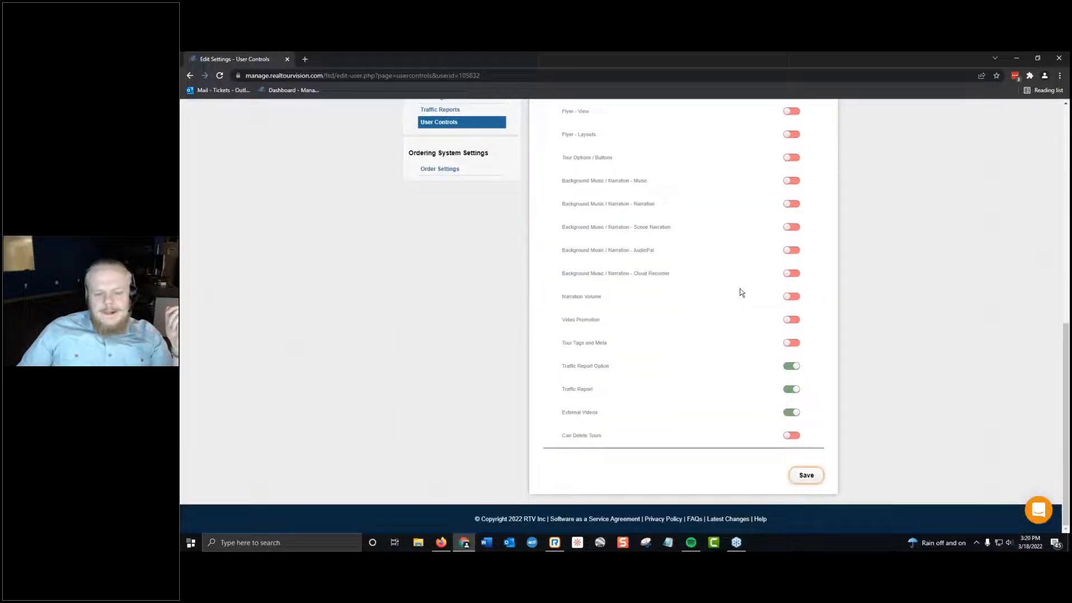
Turn off the Media Manager control for the test agent and save the User Controls settings.
{"action": "scroll", "coordinate": [736, 293], "scroll_direction": "up", "scroll_amount": 10}
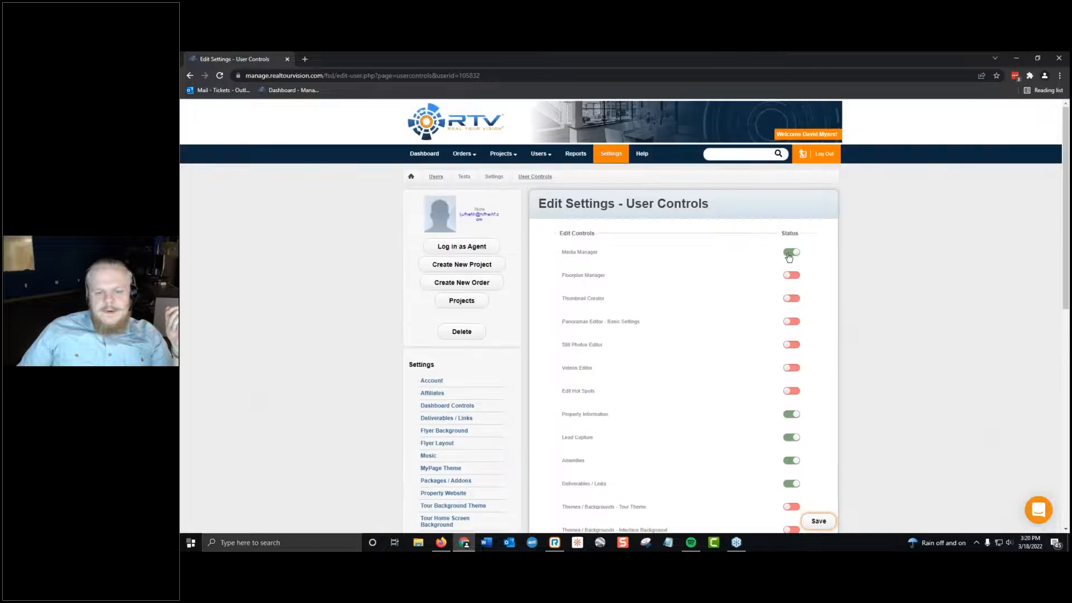
{"action": "left_click", "coordinate": [789, 254]}
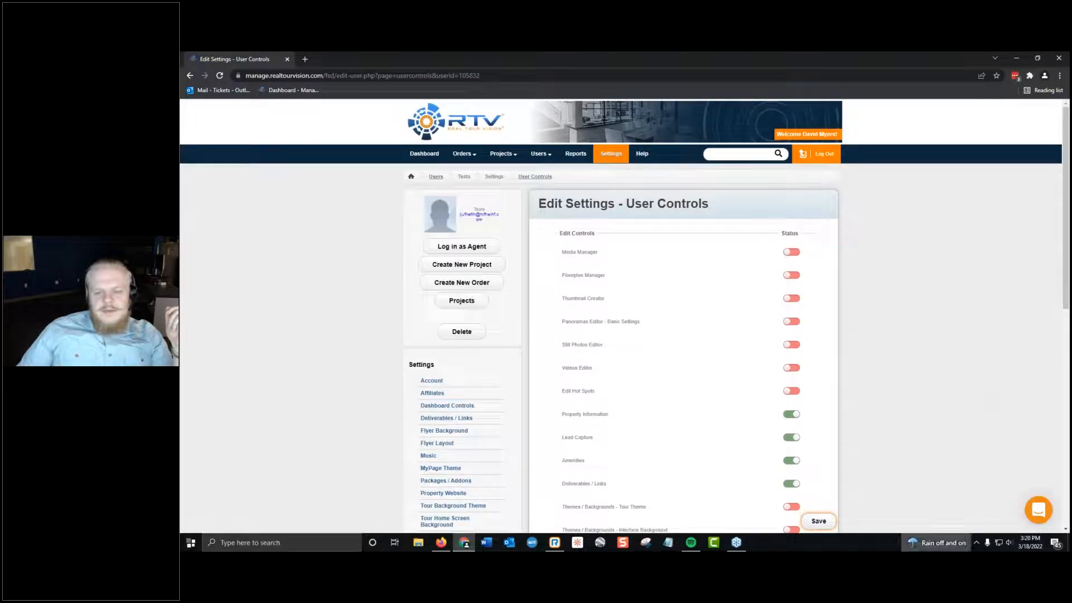
{"action": "left_click", "coordinate": [819, 521]}
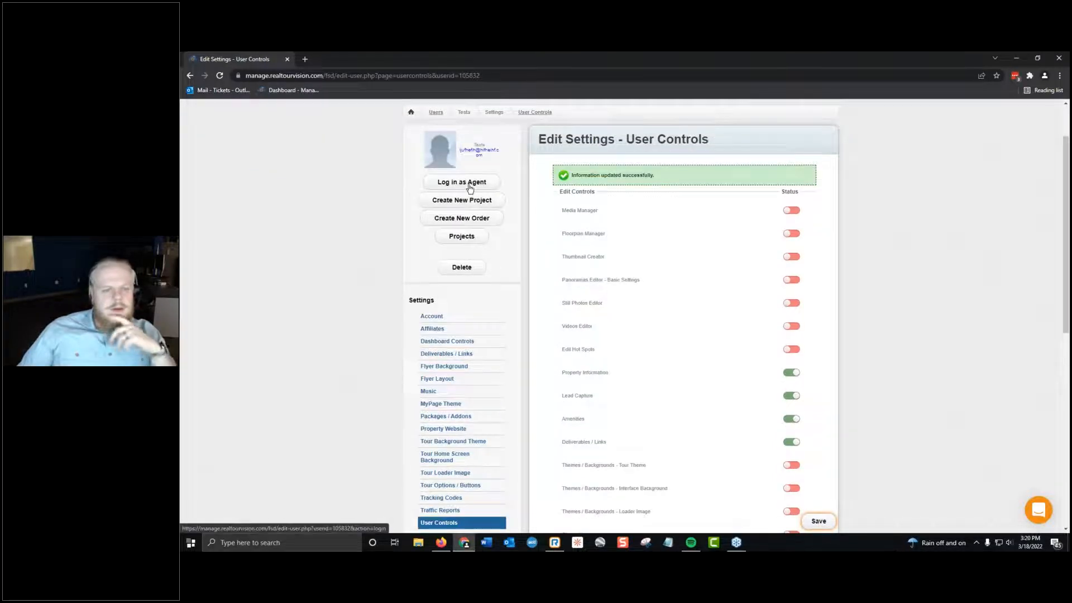
Log in as the test agent to view the agent dashboard, and return to the Users list.
{"action": "left_click", "coordinate": [458, 184]}
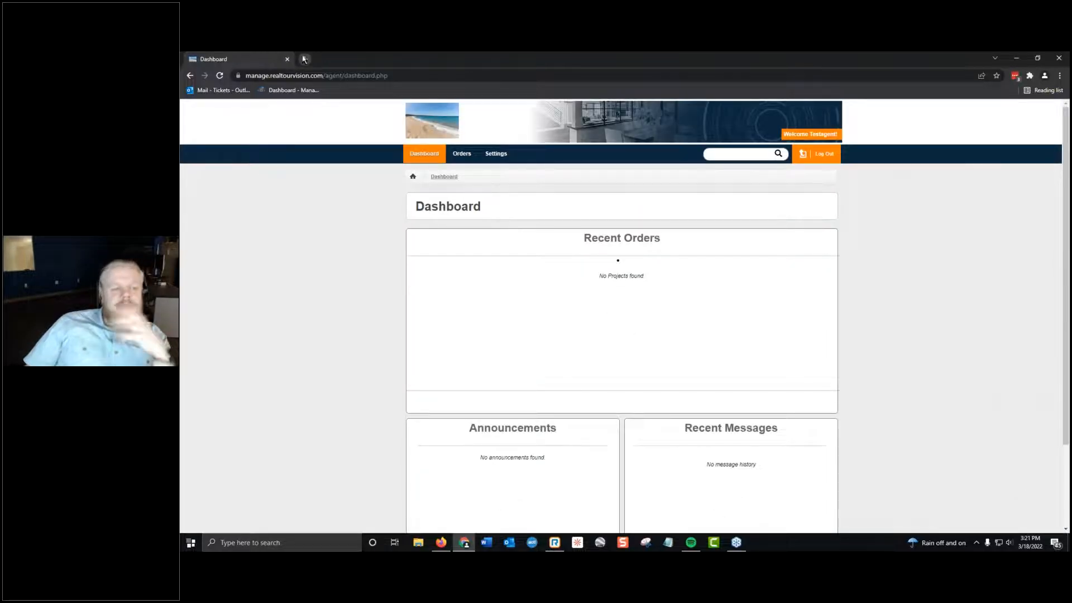
{"action": "left_click", "coordinate": [803, 154]}
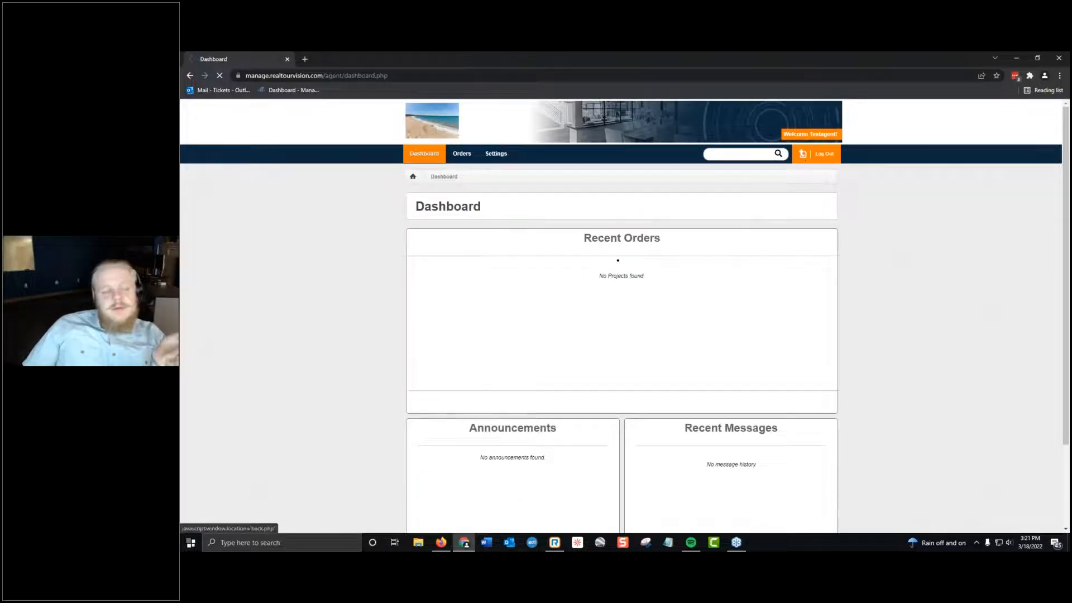
{"action": "mouse_move", "coordinate": [530, 154]}
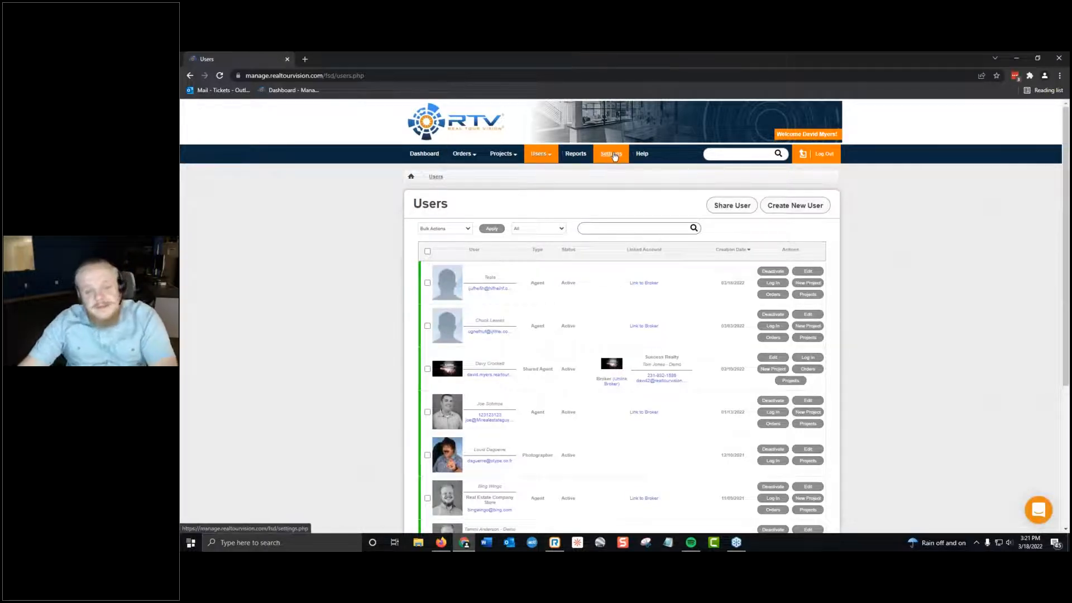
{"action": "left_click", "coordinate": [773, 283]}
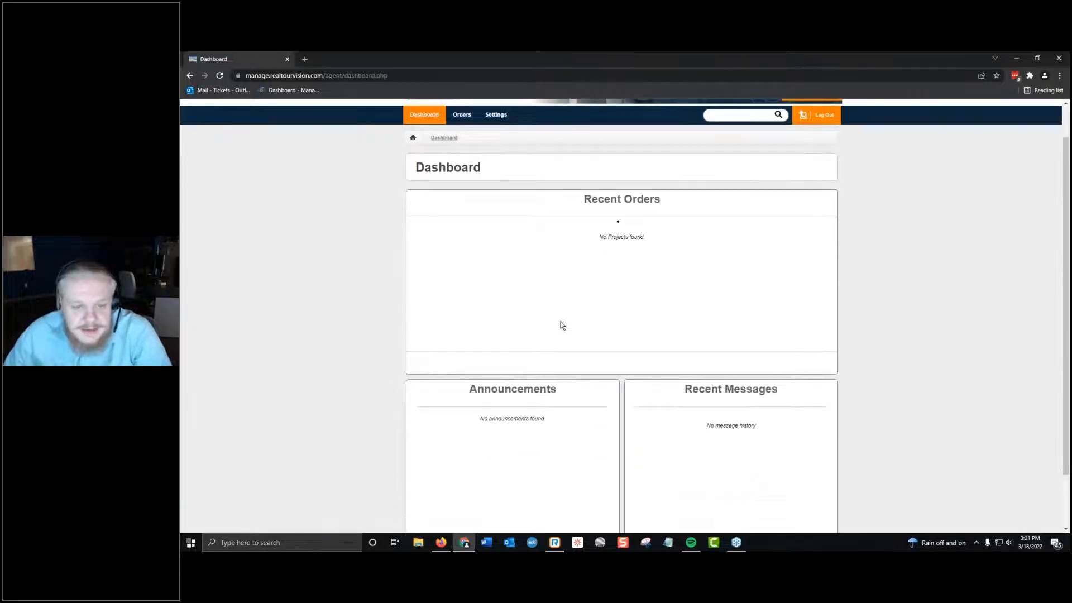
{"action": "key", "text": "alt+Left"}
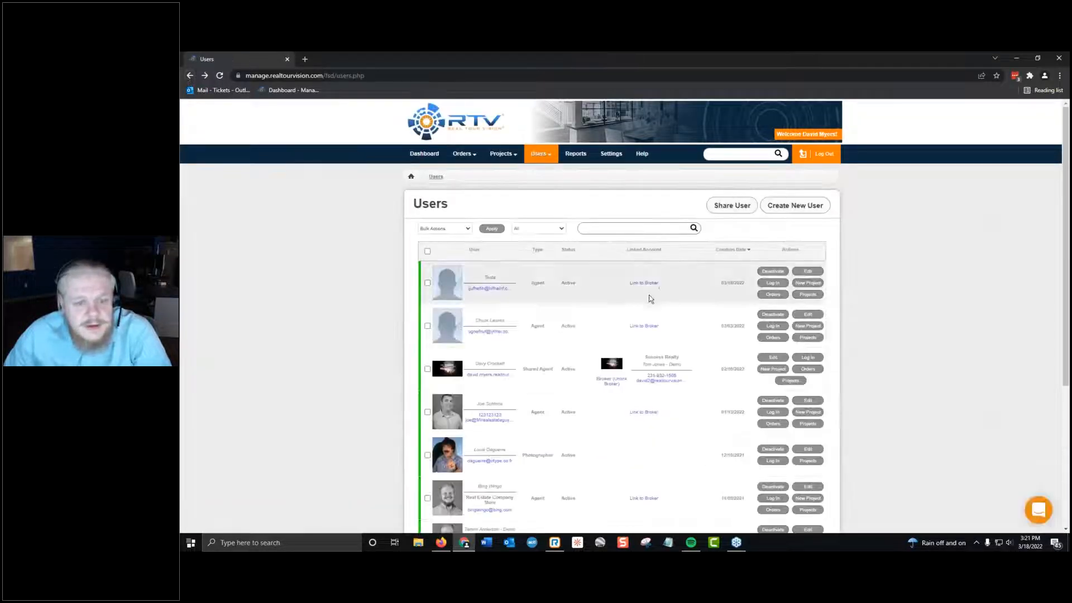
Turn on the Tour Options / Buttons control in the test agent's User Controls settings and save.
{"action": "left_click", "coordinate": [451, 283]}
{"action": "scroll", "coordinate": [452, 284], "scroll_direction": "down", "scroll_amount": 5}
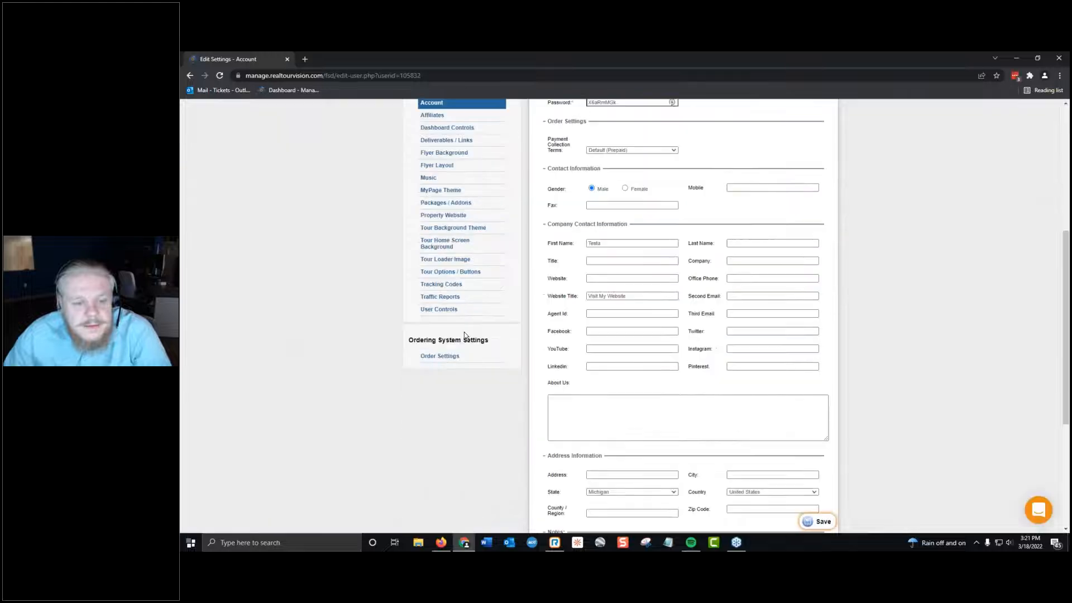
{"action": "scroll", "coordinate": [453, 361], "scroll_direction": "up", "scroll_amount": 1}
{"action": "left_click", "coordinate": [450, 361]}
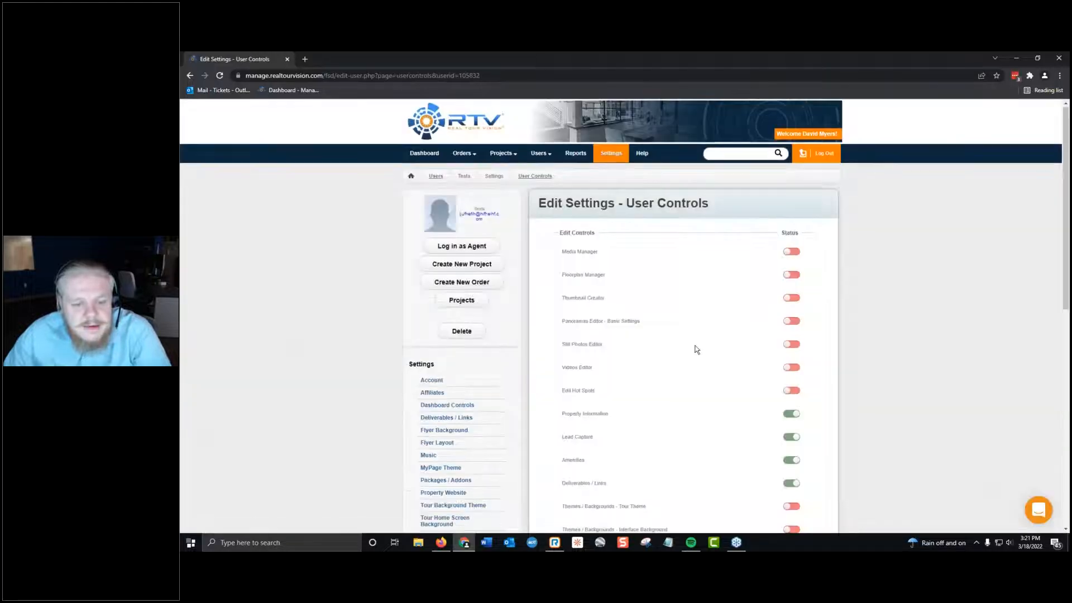
{"action": "scroll", "coordinate": [697, 351], "scroll_direction": "down", "scroll_amount": 5}
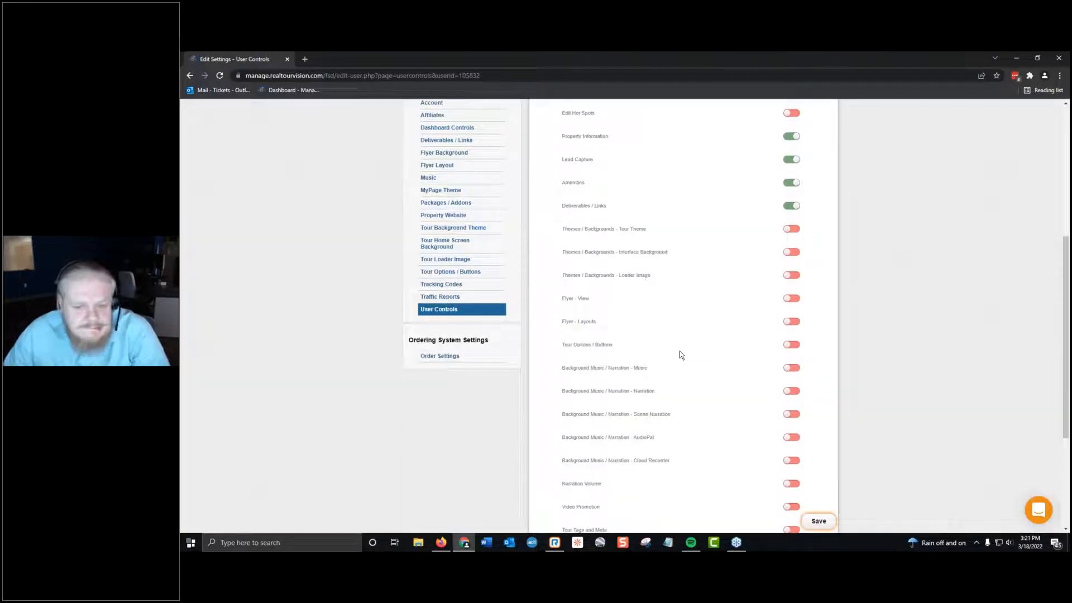
{"action": "left_click", "coordinate": [790, 345]}
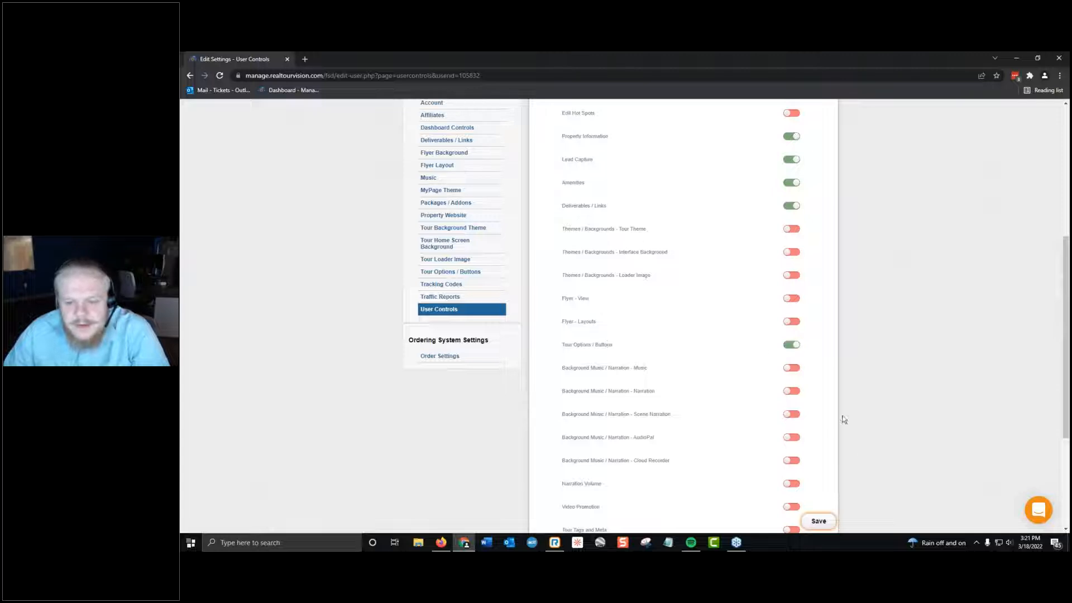
{"action": "left_click", "coordinate": [834, 523]}
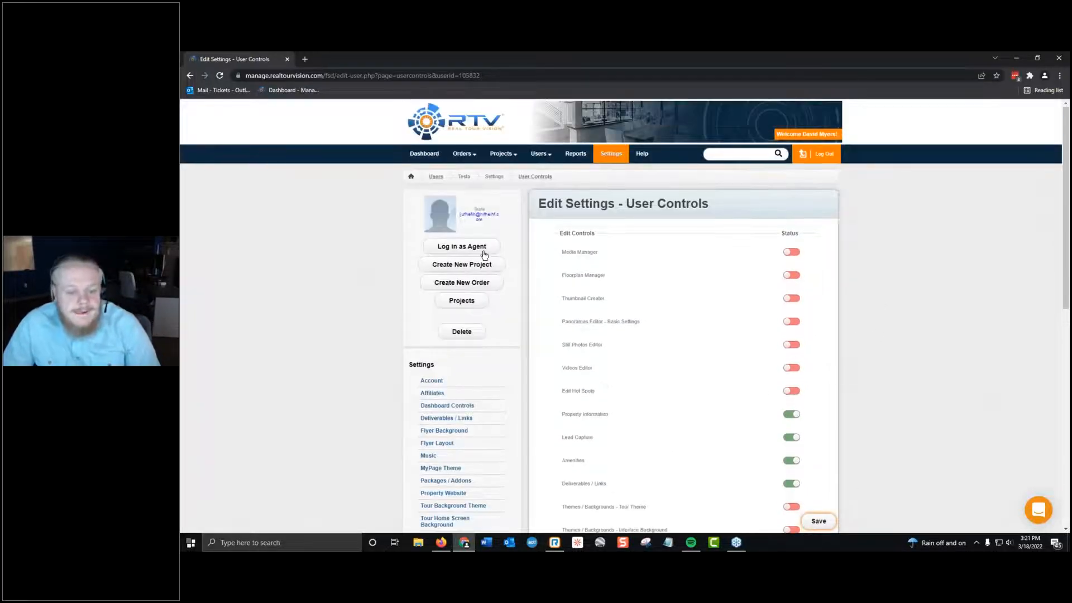
Log in as the test agent, check which options the agent's Settings page offers, and return to the main account.
{"action": "left_click", "coordinate": [482, 248]}
{"action": "left_click", "coordinate": [496, 153]}
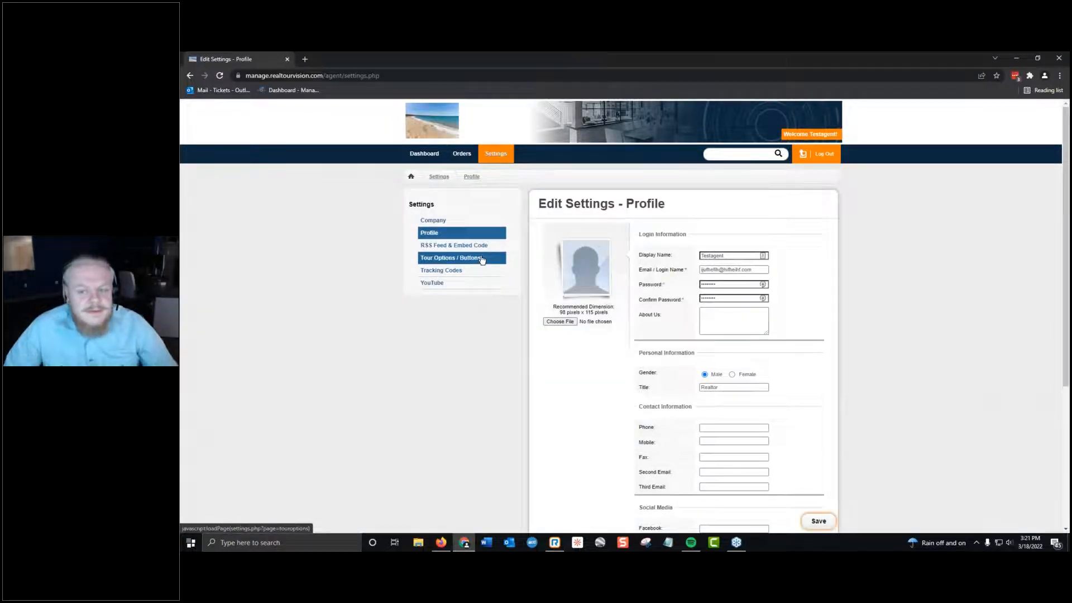
{"action": "left_click", "coordinate": [803, 155]}
Turn the Tour Options / Buttons control back off in the test agent's User Controls settings and save.
{"action": "scroll", "coordinate": [748, 326], "scroll_direction": "down", "scroll_amount": 3}
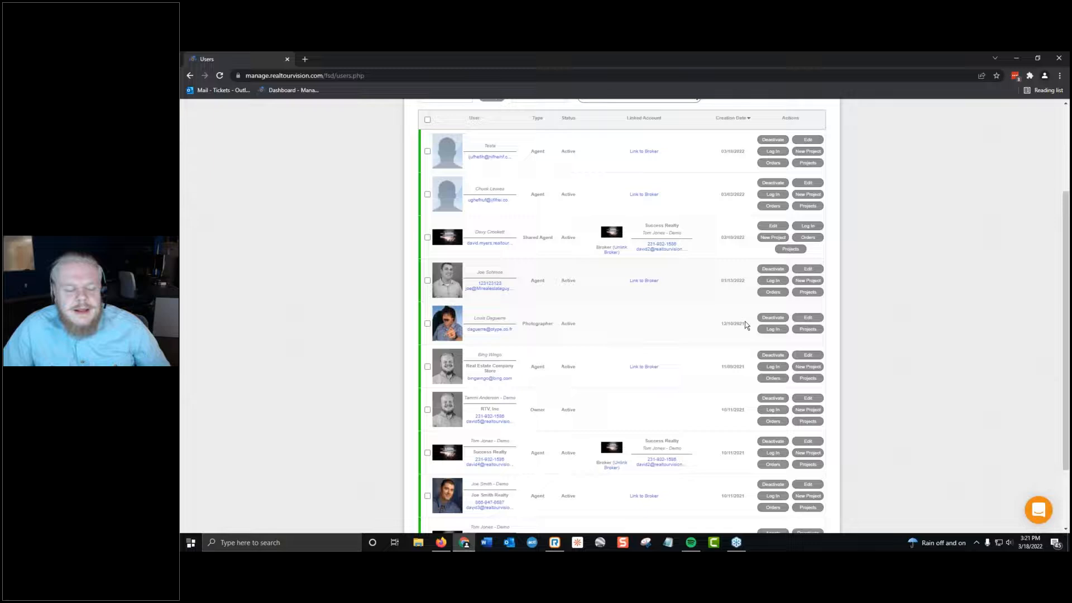
{"action": "scroll", "coordinate": [746, 326], "scroll_direction": "up", "scroll_amount": 3}
{"action": "left_click", "coordinate": [442, 282]}
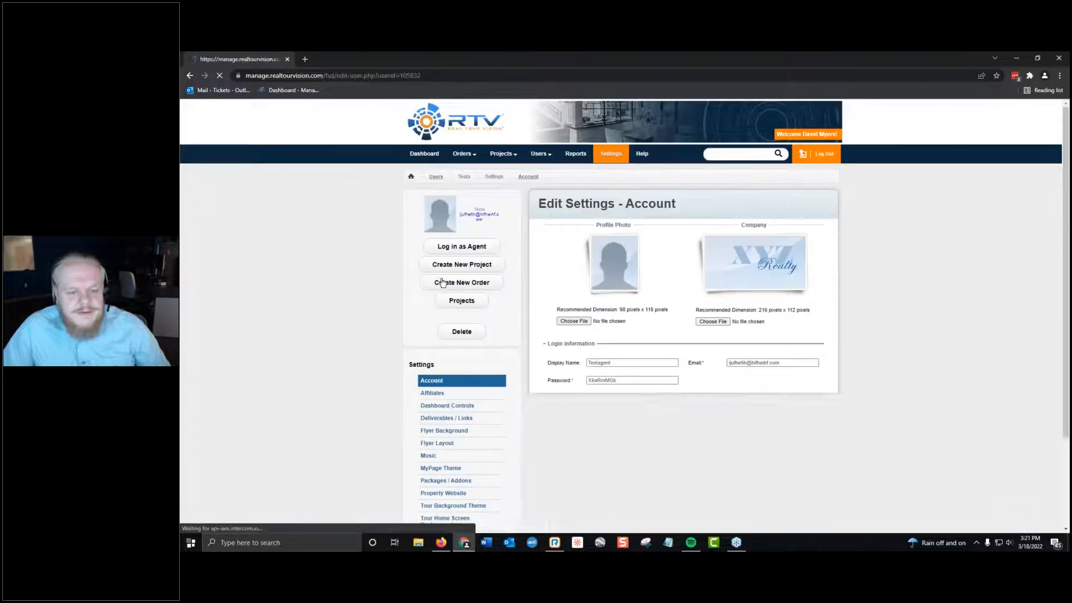
{"action": "scroll", "coordinate": [536, 304], "scroll_direction": "down", "scroll_amount": 6}
{"action": "scroll", "coordinate": [502, 305], "scroll_direction": "up", "scroll_amount": 2}
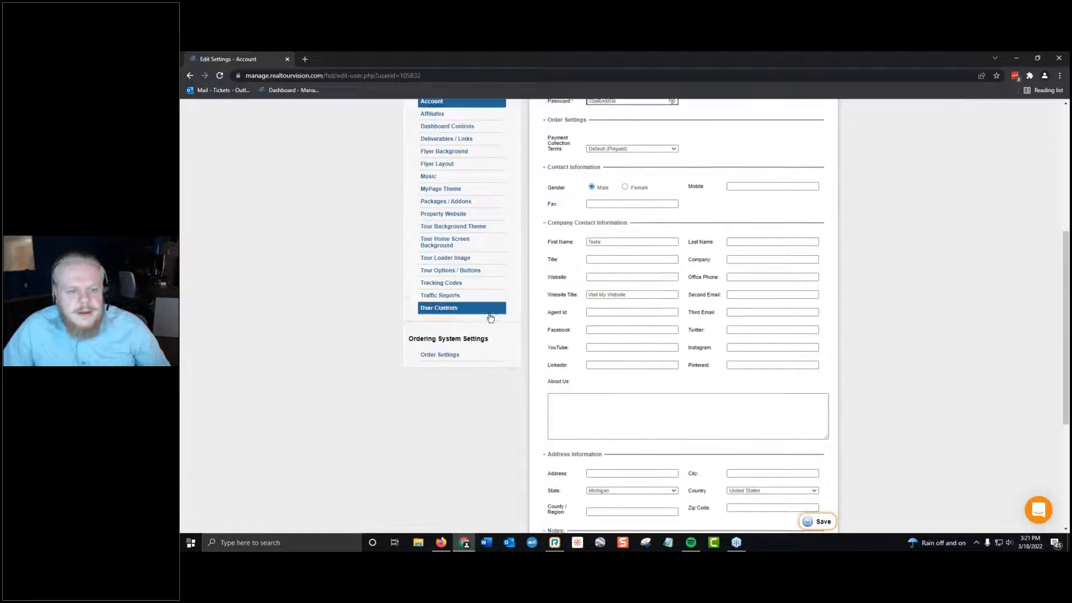
{"action": "left_click", "coordinate": [462, 308]}
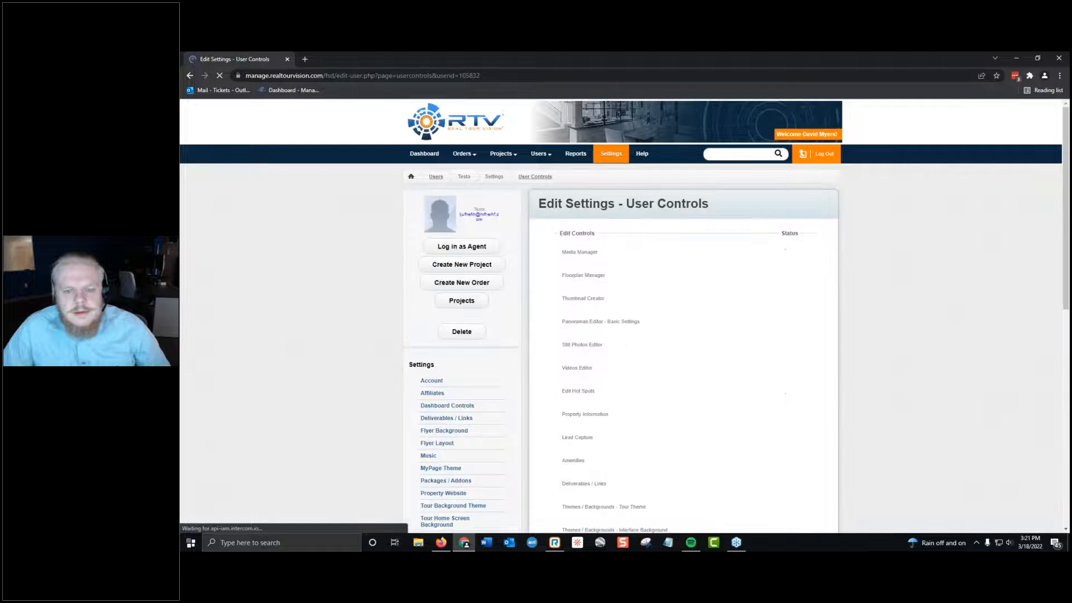
{"action": "scroll", "coordinate": [766, 363], "scroll_direction": "down", "scroll_amount": 4}
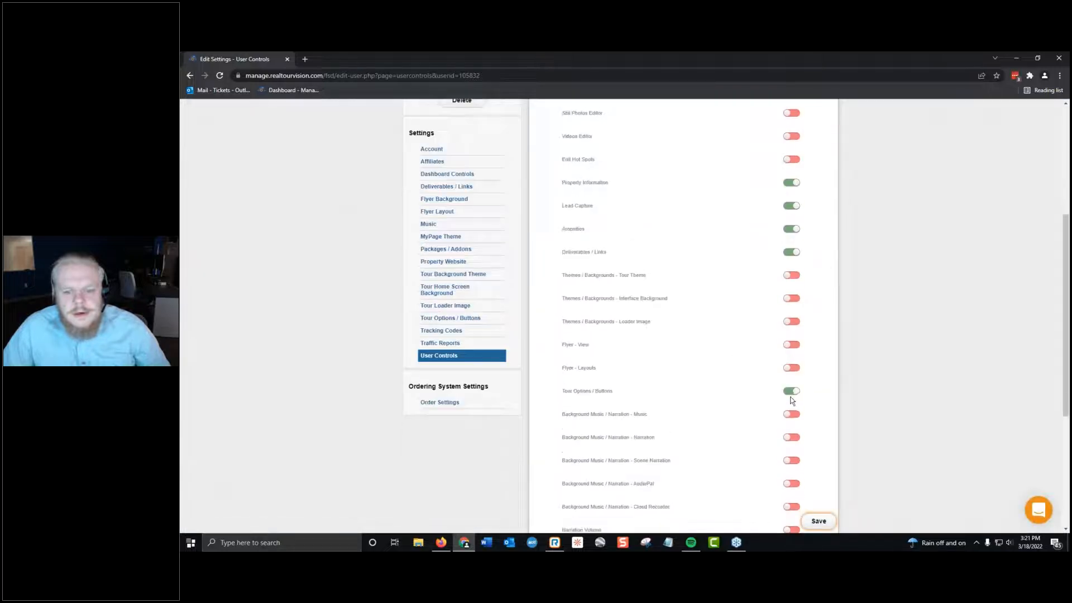
{"action": "left_click", "coordinate": [819, 522]}
Log in as the test agent again to recheck the agent's Settings options, and return to the Users list.
{"action": "left_click", "coordinate": [461, 248]}
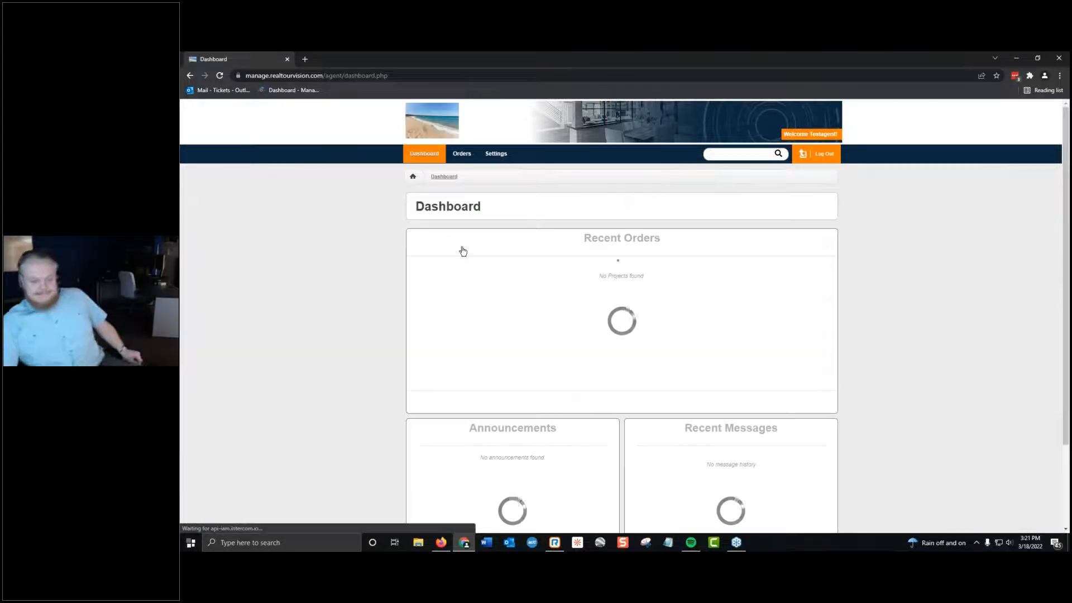
{"action": "left_click", "coordinate": [496, 153]}
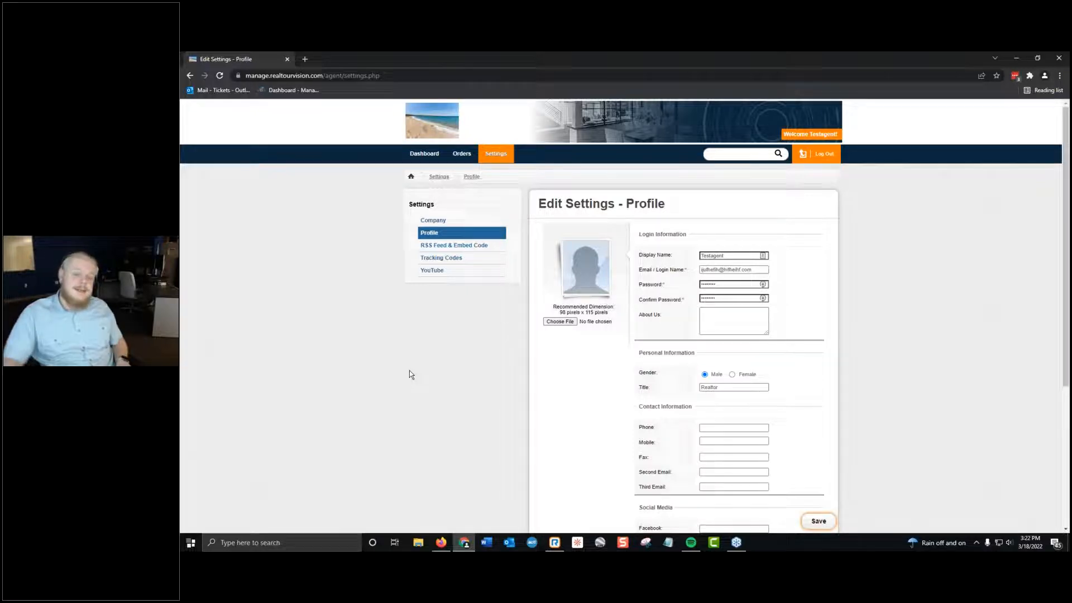
{"action": "left_click", "coordinate": [805, 156]}
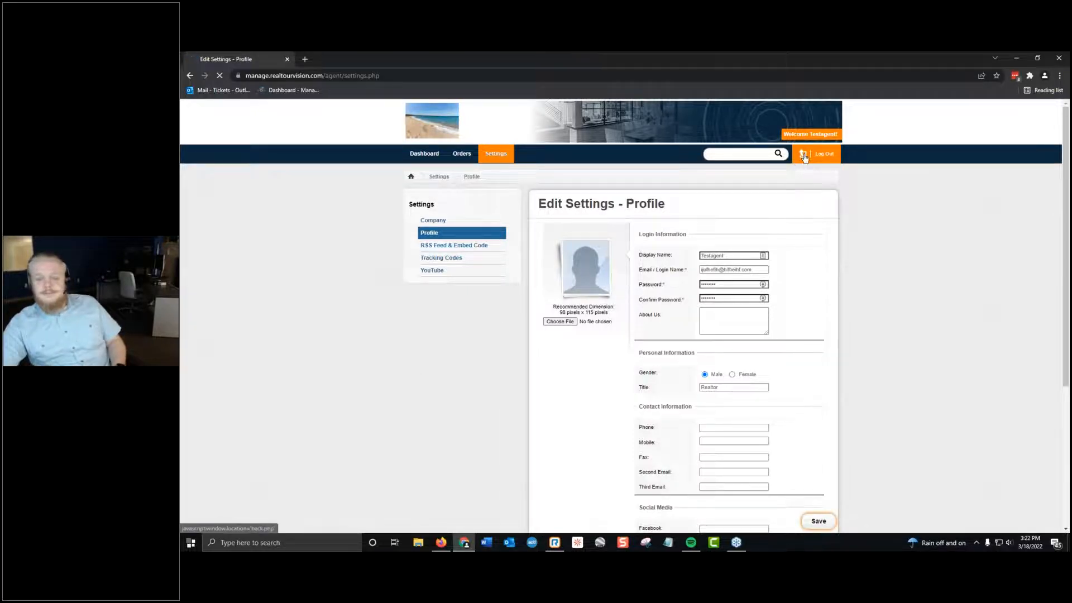
{"action": "right_click", "coordinate": [890, 348]}
{"action": "left_click", "coordinate": [907, 277]}
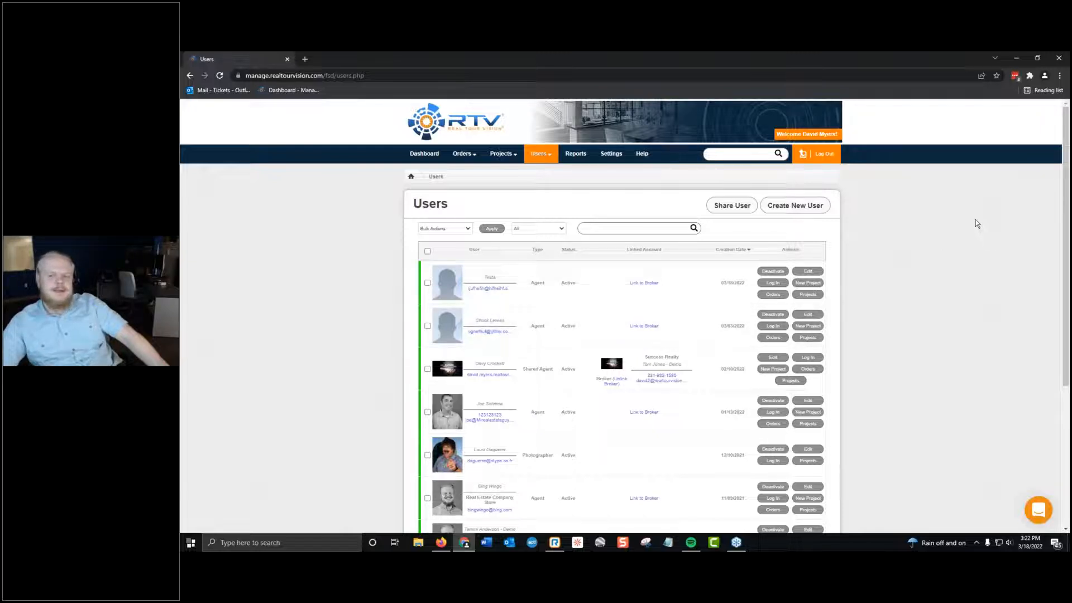
Deactivate the test agent in the Users list and reactivate it.
{"action": "mouse_move", "coordinate": [538, 152]}
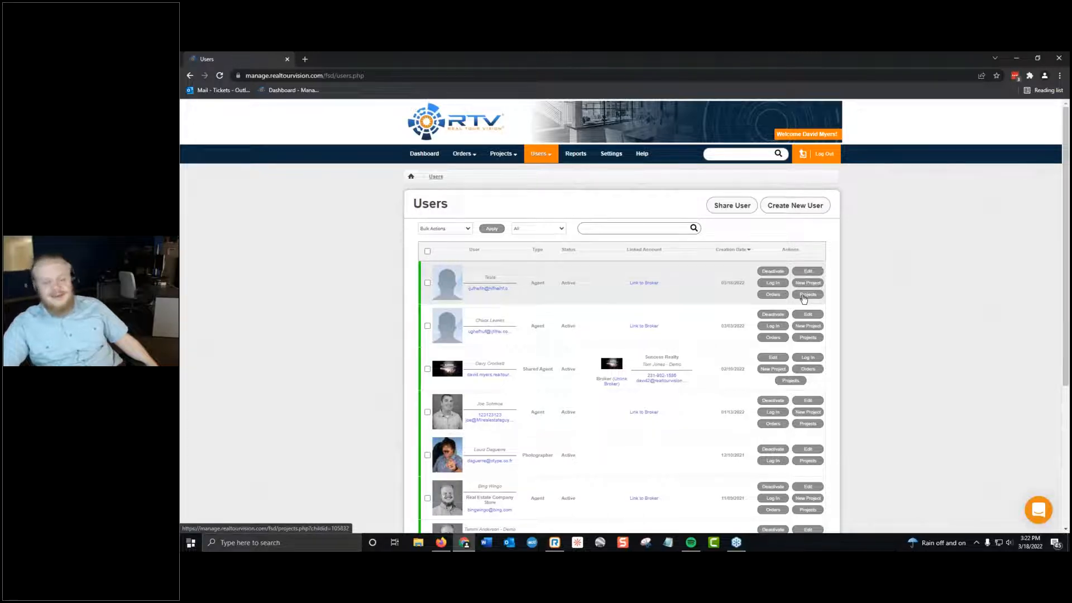
{"action": "left_click", "coordinate": [769, 273]}
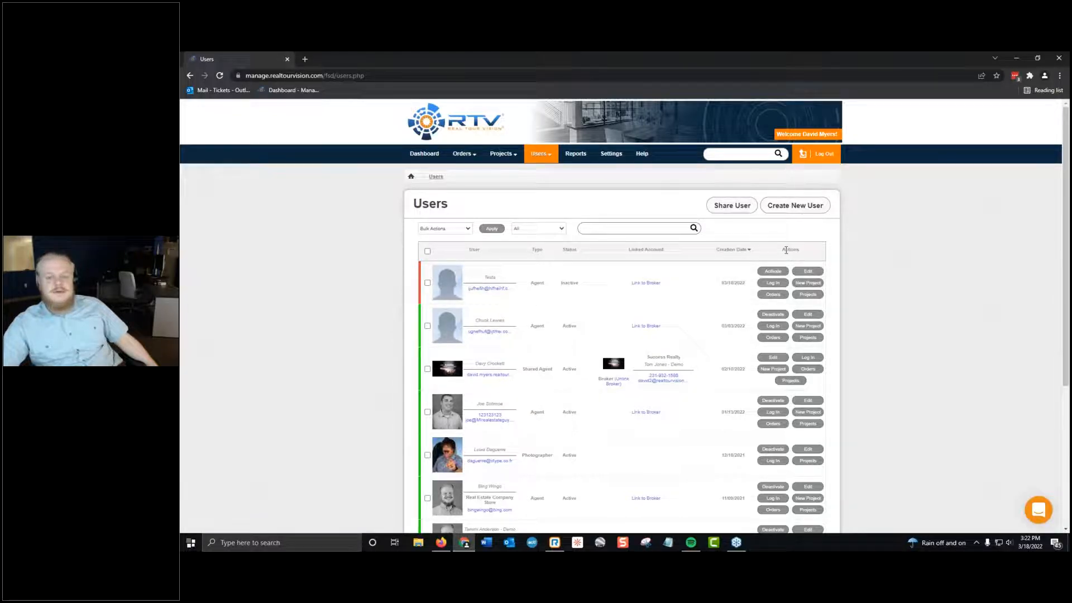
{"action": "left_click", "coordinate": [773, 272]}
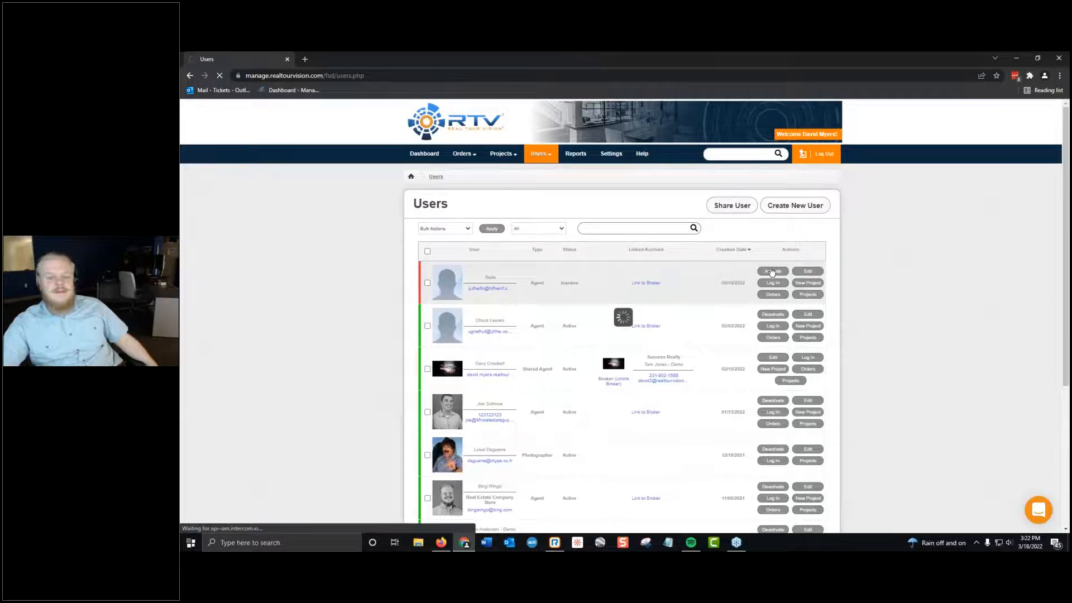
View the test agent's Account settings and open the form for creating a new order.
{"action": "left_click", "coordinate": [495, 278]}
{"action": "mouse_move", "coordinate": [483, 189]}
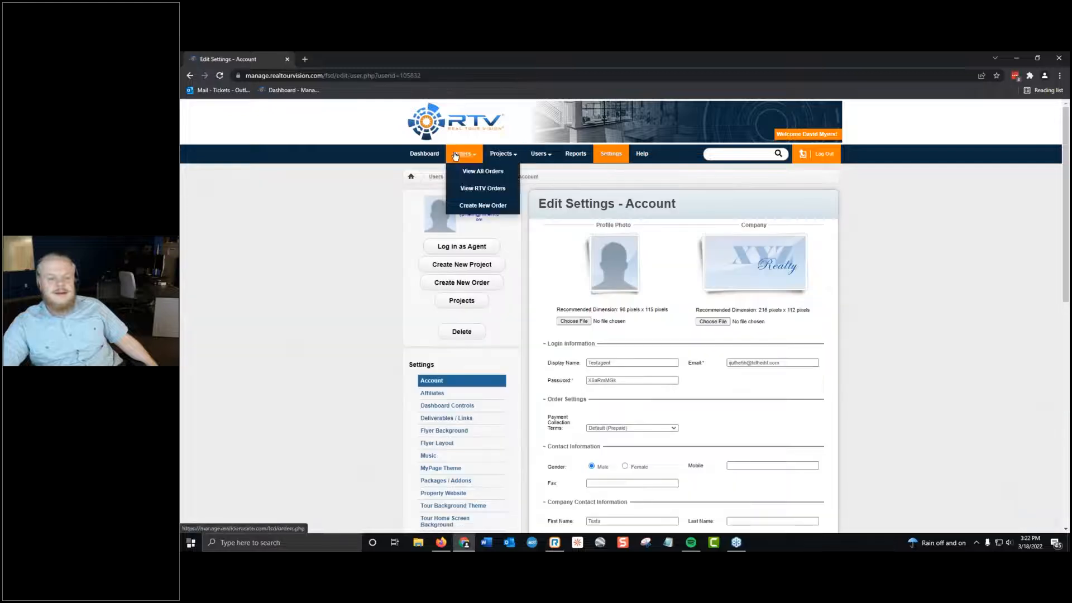
{"action": "left_click", "coordinate": [485, 207]}
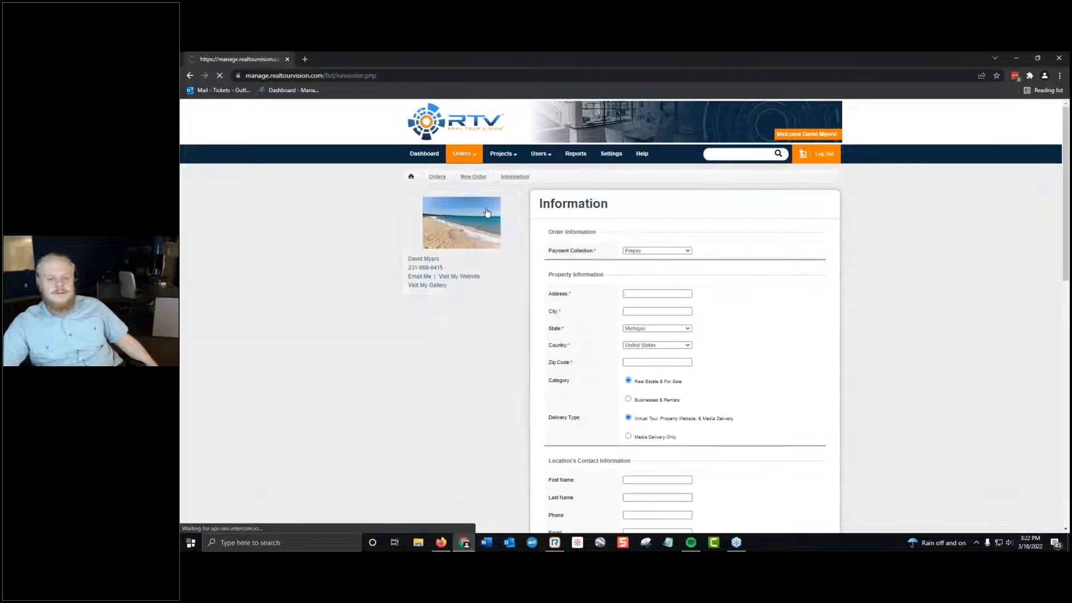
View the Create New Project form with its list of existing users, and close it.
{"action": "mouse_move", "coordinate": [503, 153]}
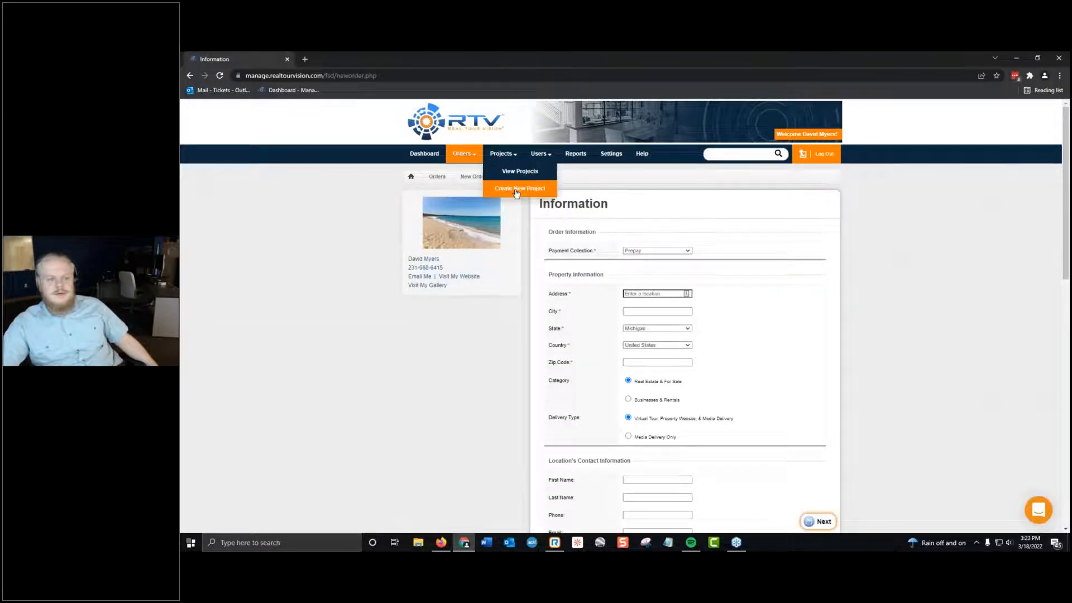
{"action": "left_click", "coordinate": [518, 189]}
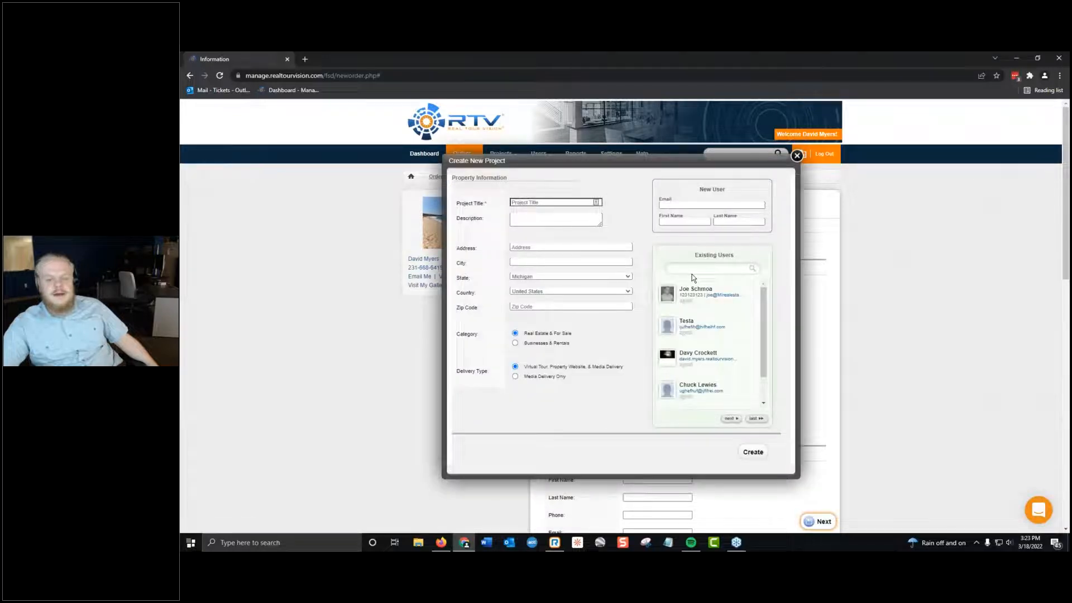
{"action": "left_click", "coordinate": [792, 159]}
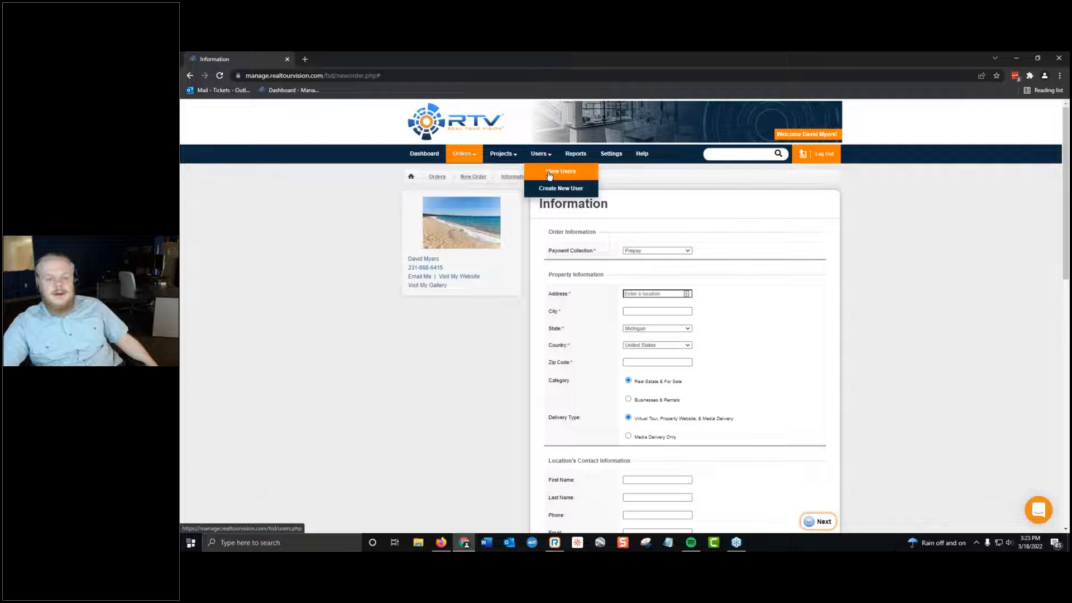
Deactivate the test agent in the Users list.
{"action": "left_click", "coordinate": [550, 175]}
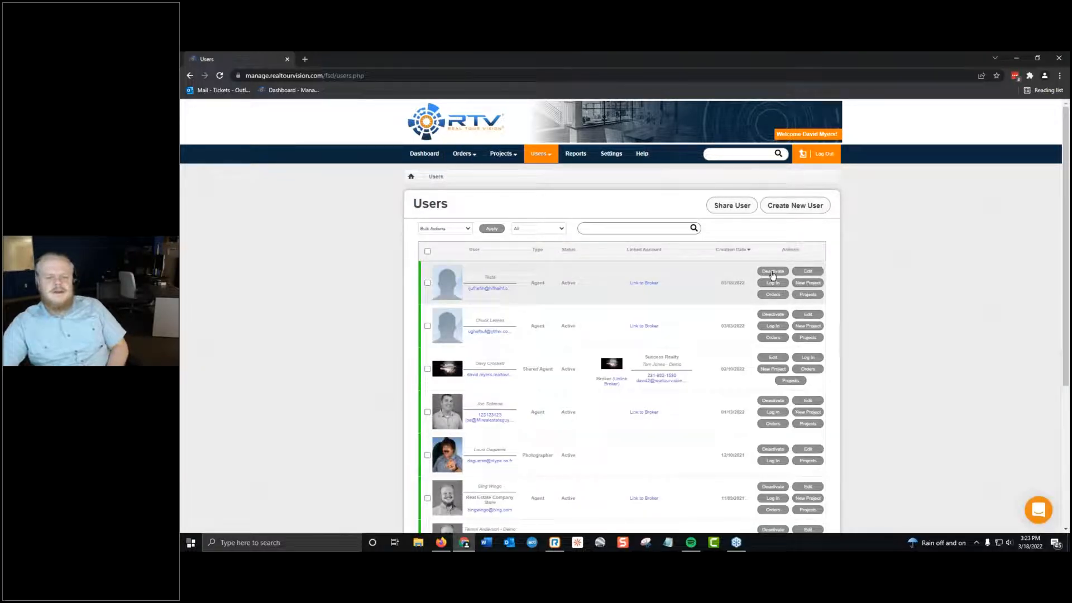
{"action": "left_click", "coordinate": [773, 272]}
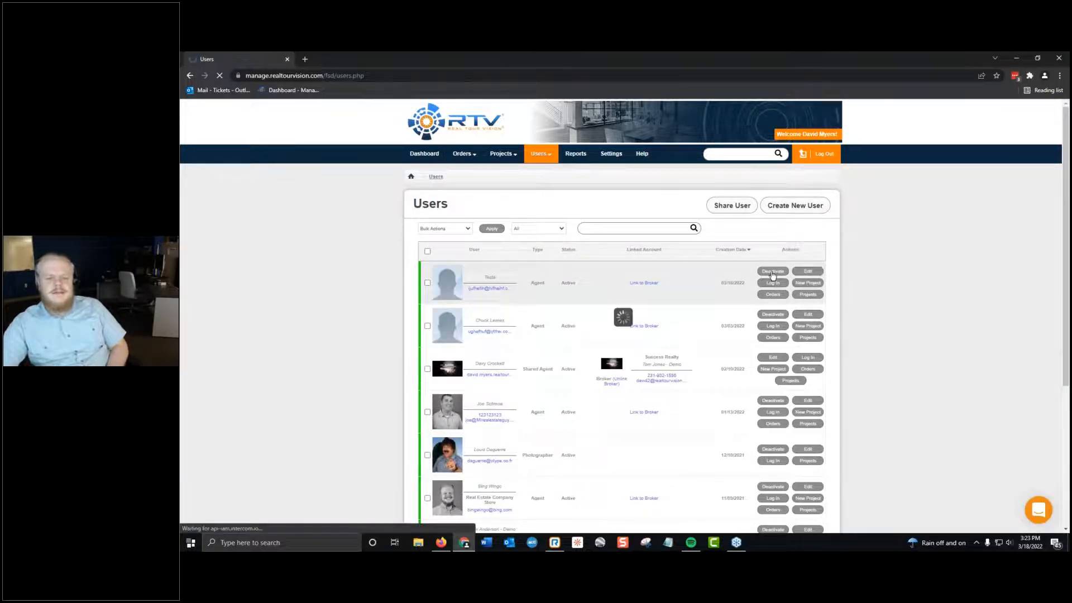
Open a new project form and look through all pages of Existing Users to check which agents are offered.
{"action": "mouse_move", "coordinate": [502, 162]}
{"action": "left_click", "coordinate": [515, 189]}
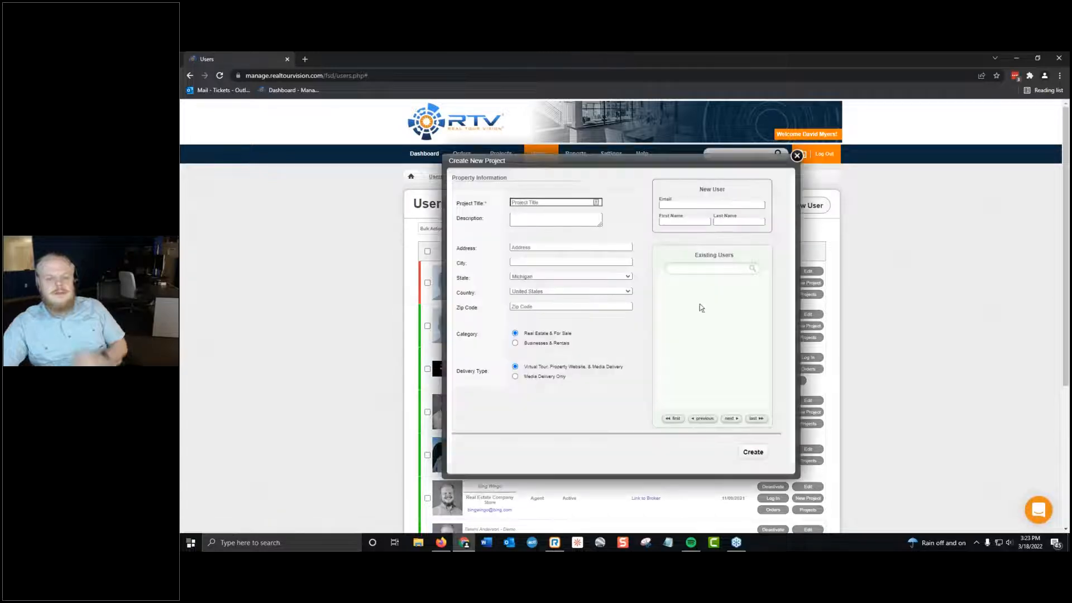
{"action": "scroll", "coordinate": [705, 312], "scroll_direction": "down", "scroll_amount": 3}
{"action": "scroll", "coordinate": [731, 398], "scroll_direction": "up", "scroll_amount": 3}
{"action": "left_click", "coordinate": [730, 419]}
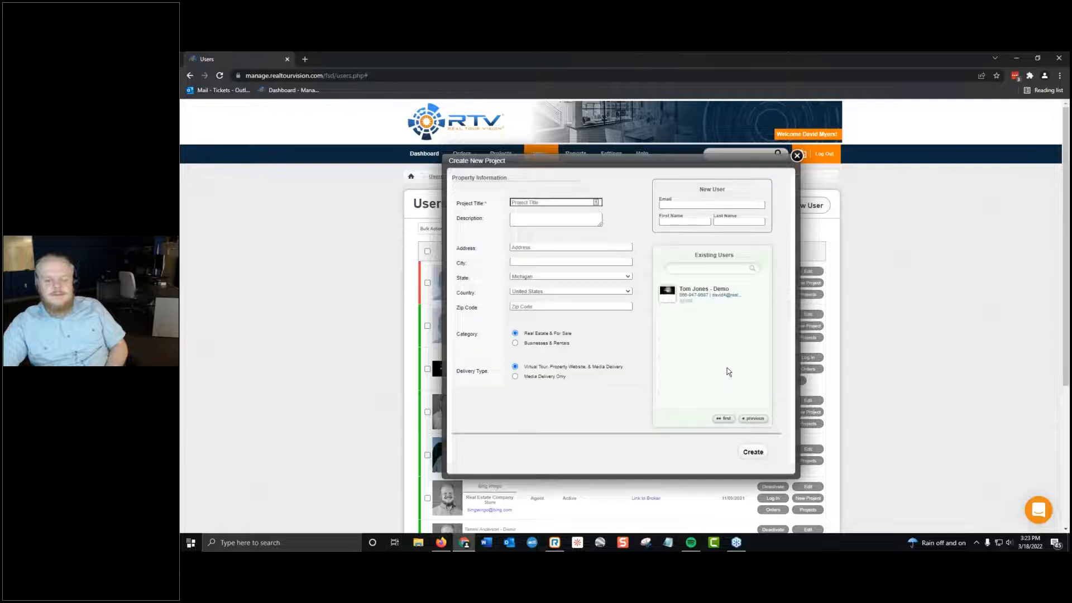
{"action": "scroll", "coordinate": [729, 385], "scroll_direction": "down", "scroll_amount": 5}
{"action": "left_click", "coordinate": [725, 418]}
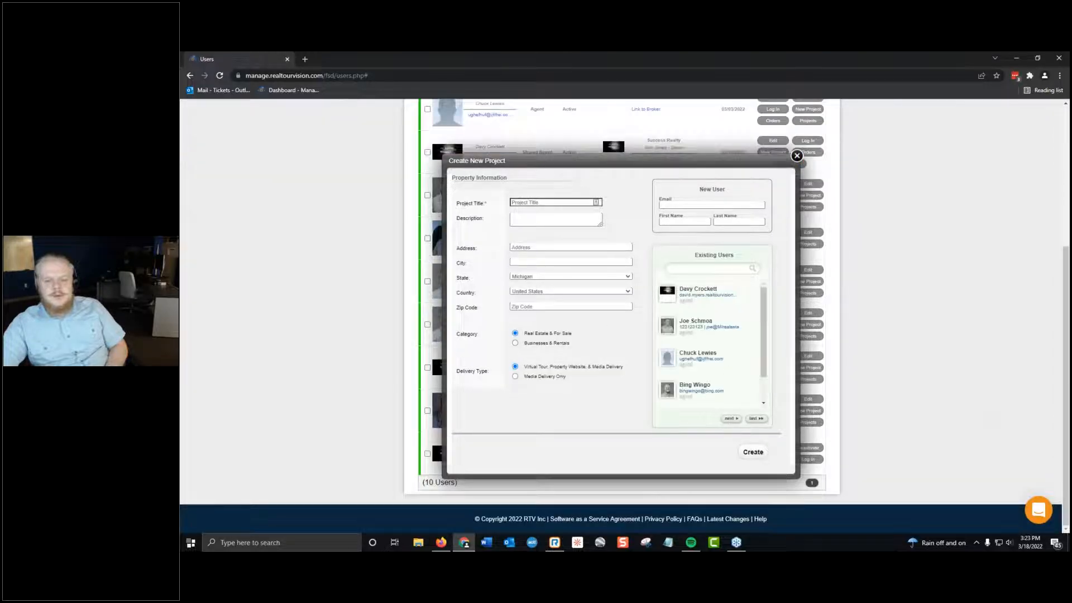
{"action": "scroll", "coordinate": [706, 358], "scroll_direction": "up", "scroll_amount": 4}
{"action": "scroll", "coordinate": [712, 327], "scroll_direction": "down", "scroll_amount": 2}
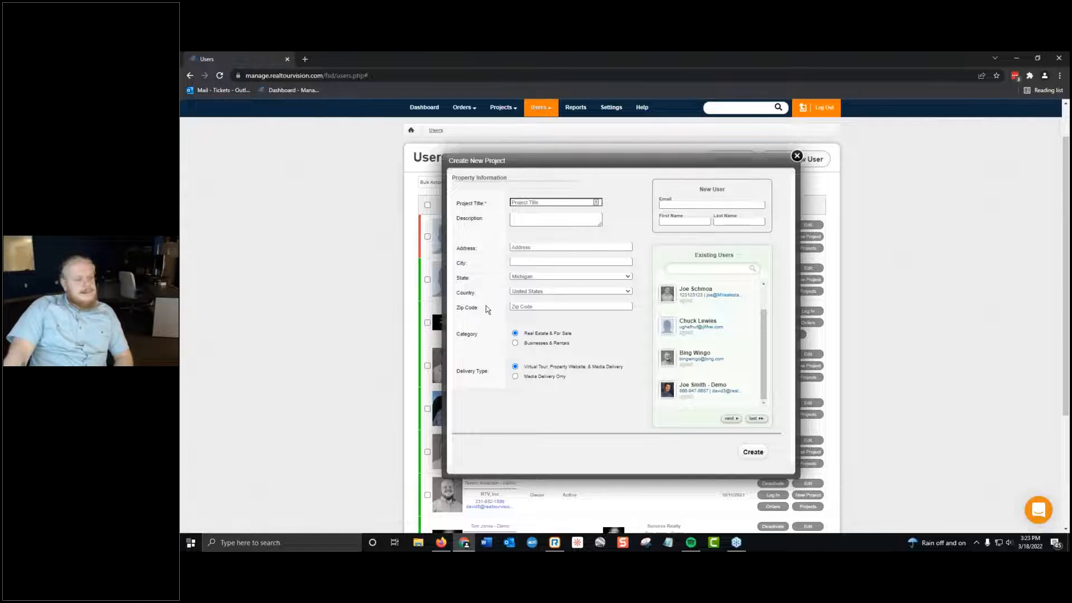
Try to create the project without a title, and close the new project form.
{"action": "left_click", "coordinate": [751, 454]}
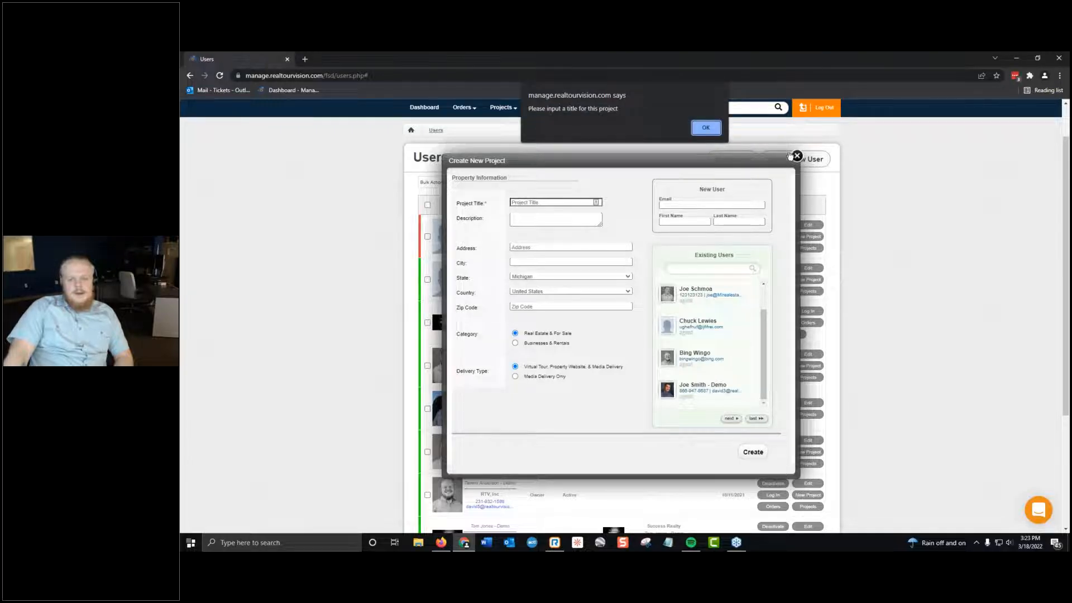
{"action": "left_click", "coordinate": [706, 128]}
{"action": "left_click", "coordinate": [797, 156]}
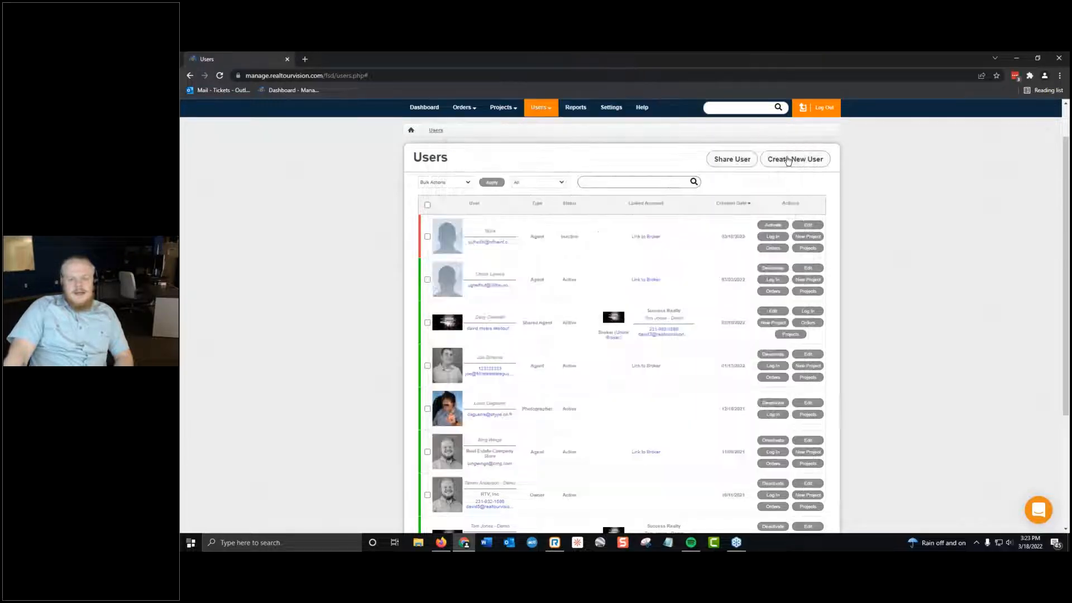
Reactivate the test agent in the Users list and view the brokers available for linking to it.
{"action": "left_click", "coordinate": [219, 75]}
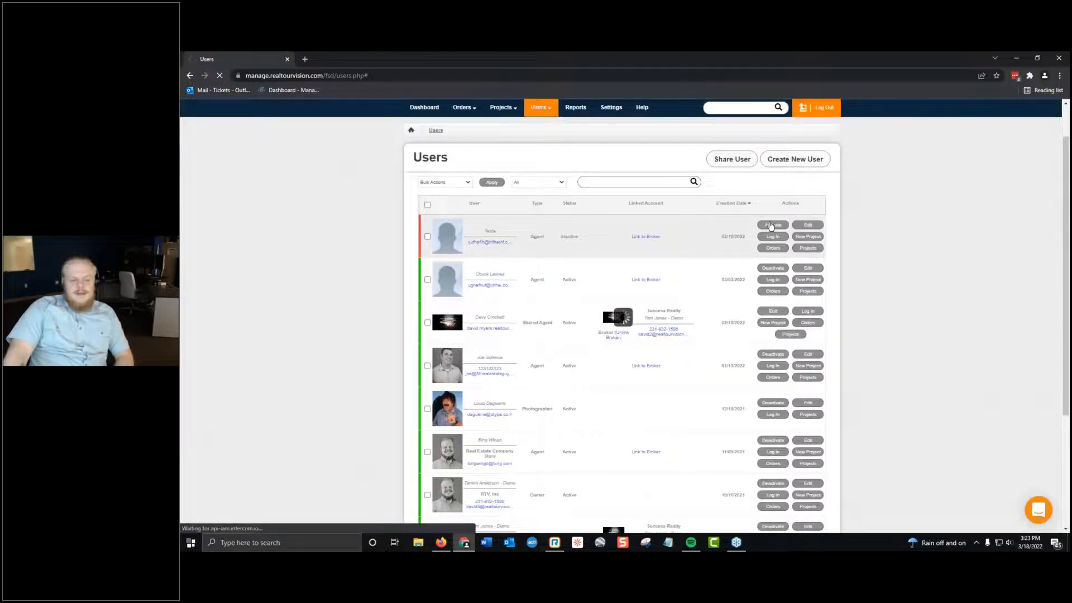
{"action": "left_click", "coordinate": [770, 227]}
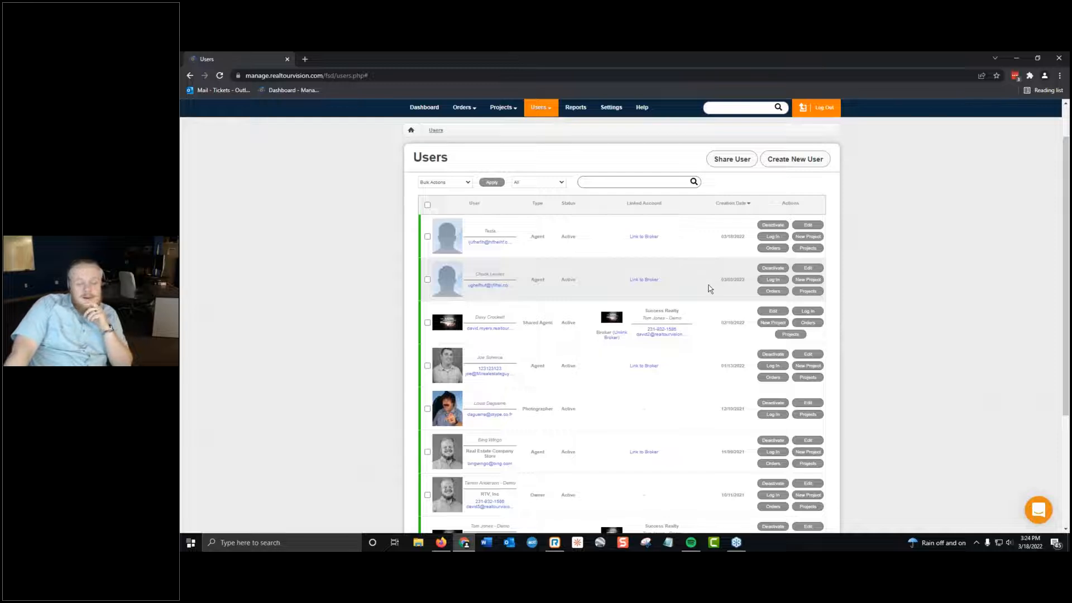
{"action": "left_click", "coordinate": [641, 238]}
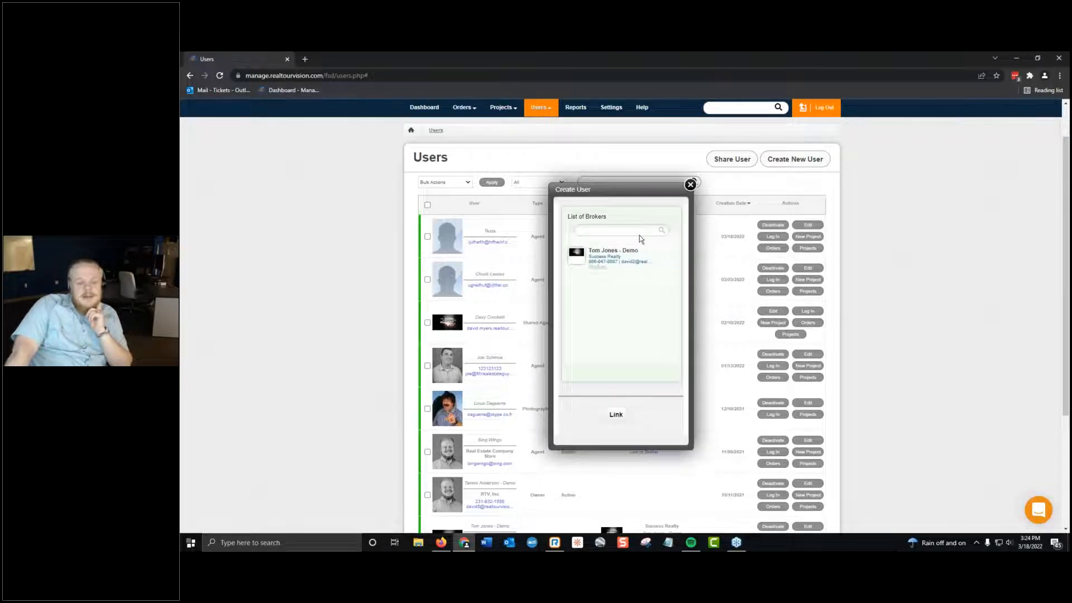
{"action": "left_click", "coordinate": [691, 184]}
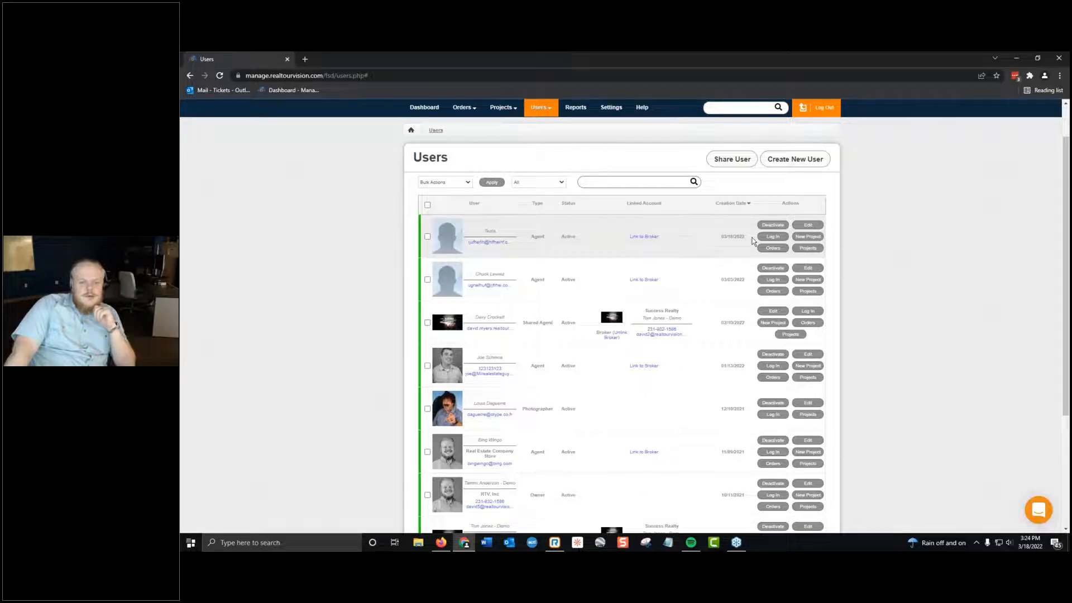
Log in as the test agent and open the agent's profile settings.
{"action": "left_click", "coordinate": [773, 236]}
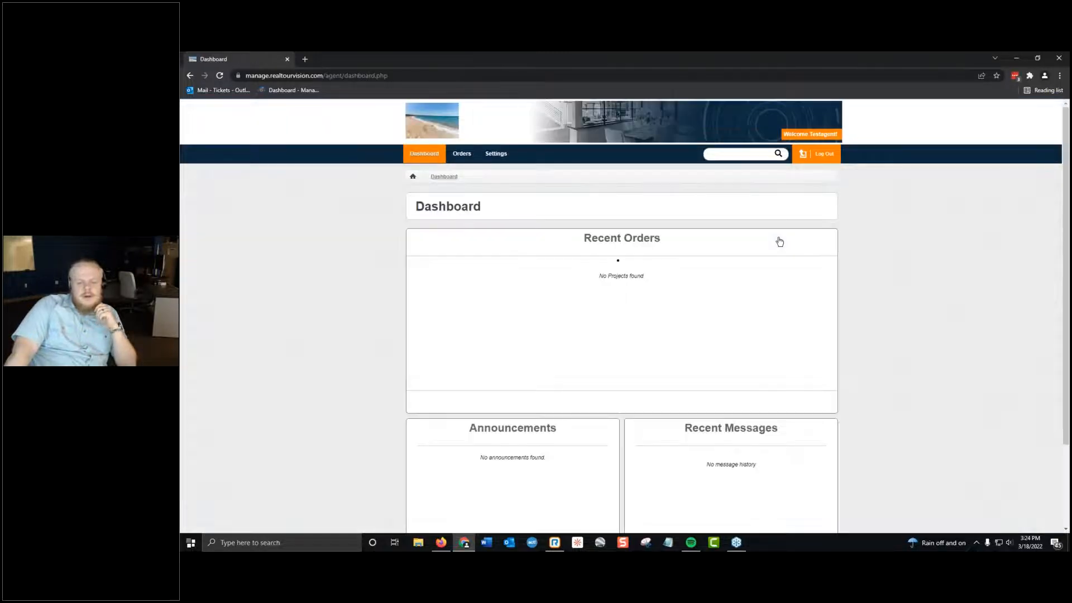
{"action": "left_click", "coordinate": [496, 154]}
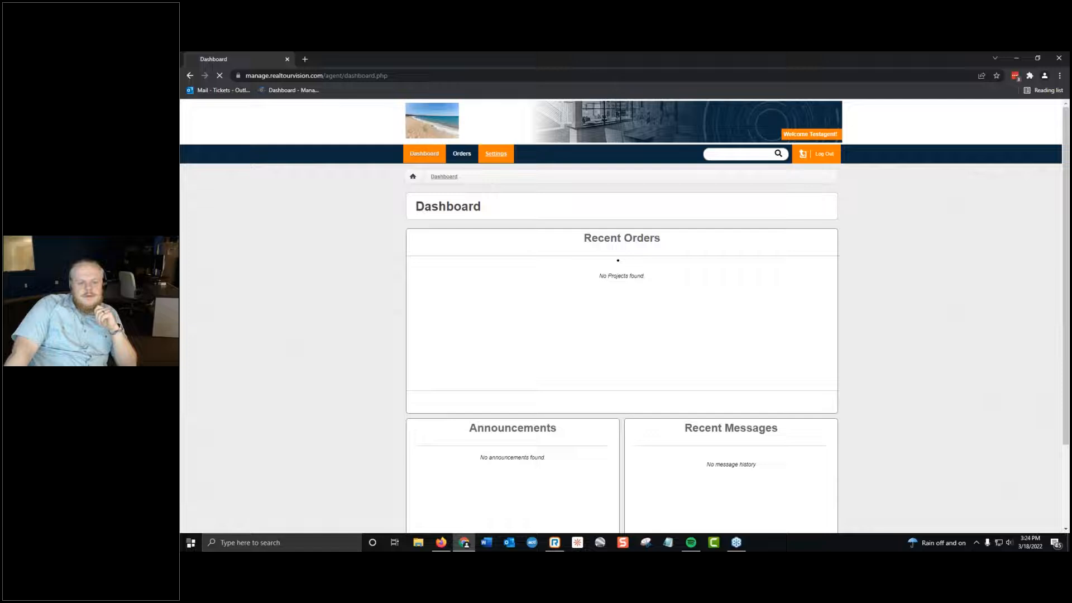
Choose IMG_3994.MOV as the file for the test agent's profile picture.
{"action": "left_click", "coordinate": [561, 322]}
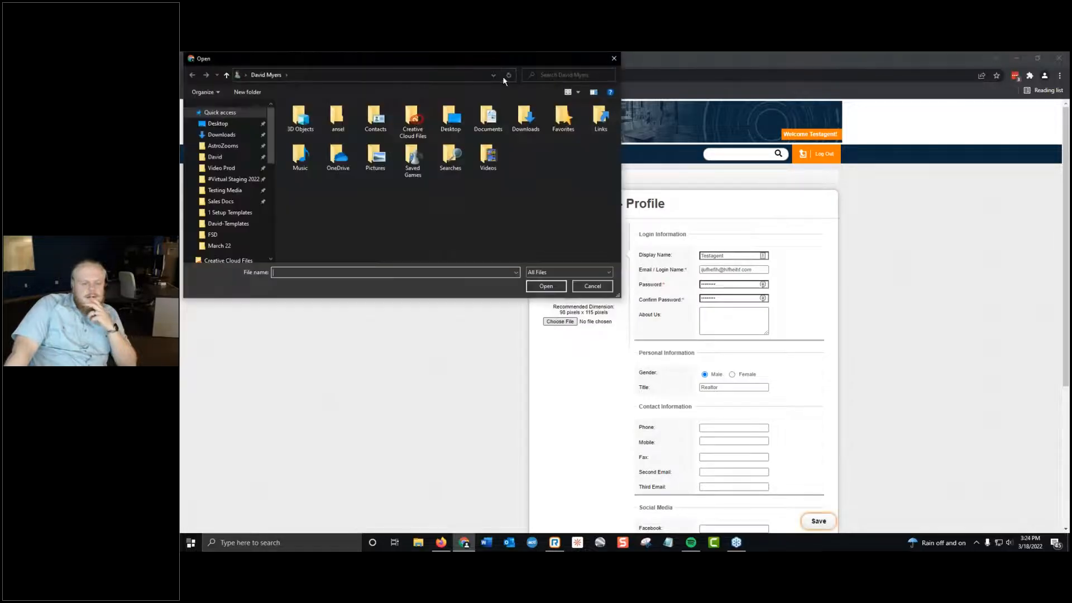
{"action": "left_click_drag", "start_coordinate": [477, 61], "coordinate": [181, 62]}
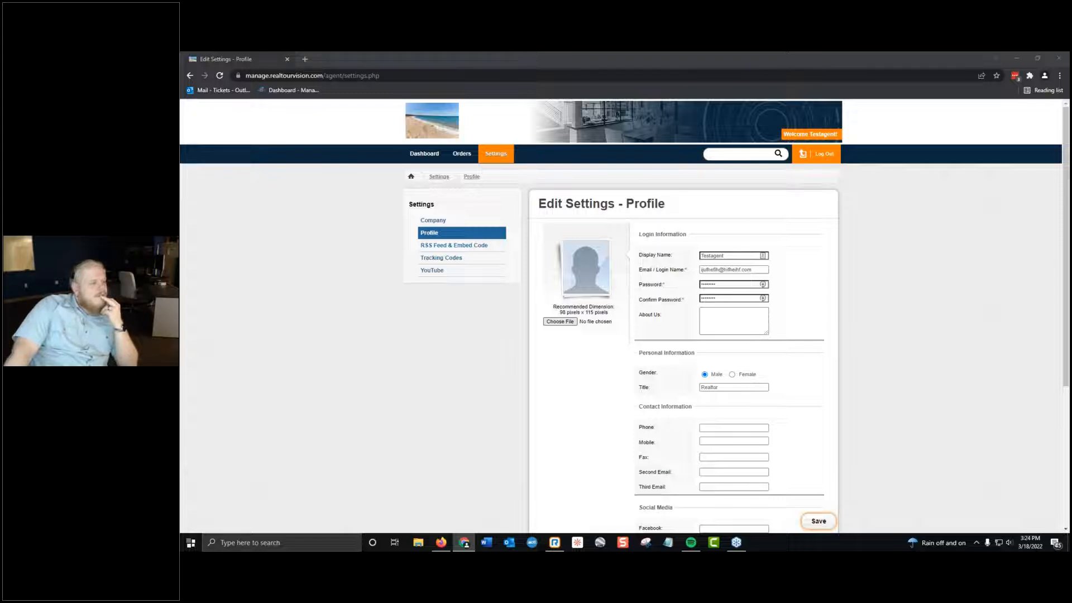
{"action": "key", "text": "Return"}
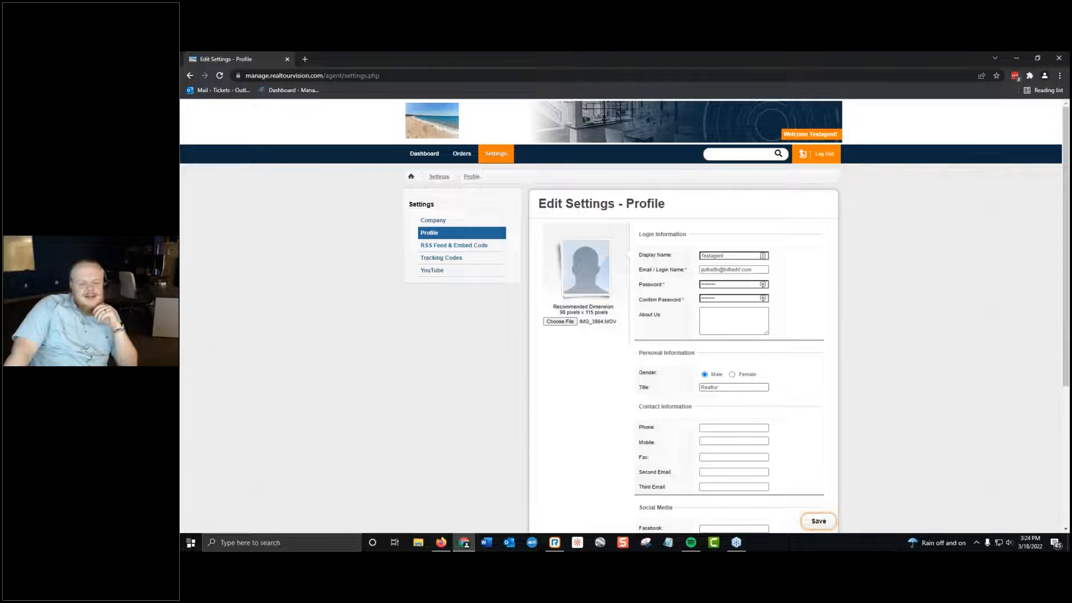
Choose Capture01 9-30-2021.png as the test agent's profile picture and save the profile.
{"action": "left_click", "coordinate": [561, 322]}
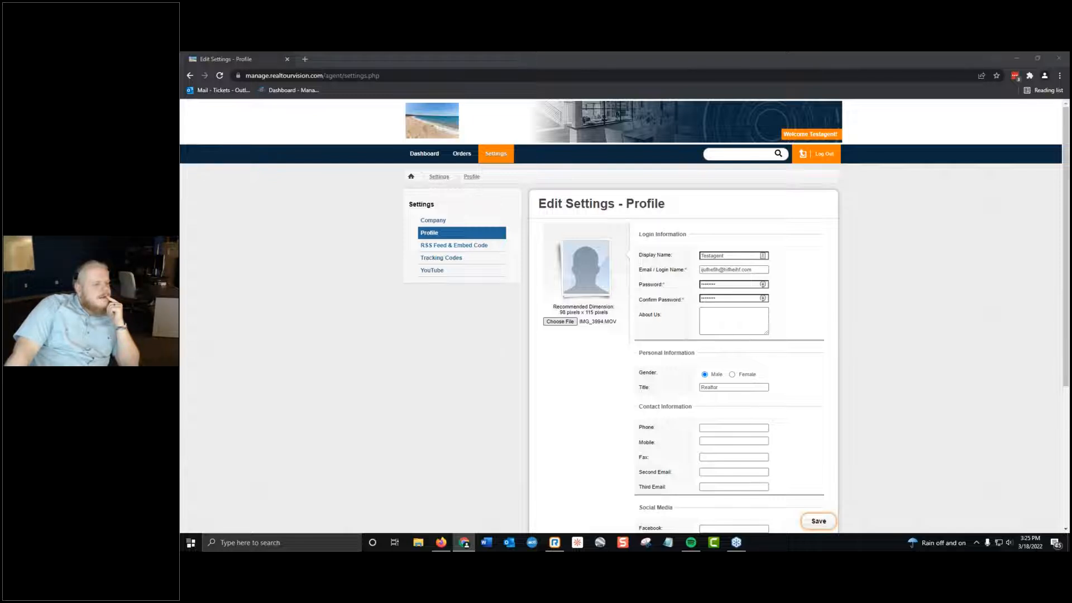
{"action": "key", "text": "Return"}
{"action": "left_click", "coordinate": [819, 521]}
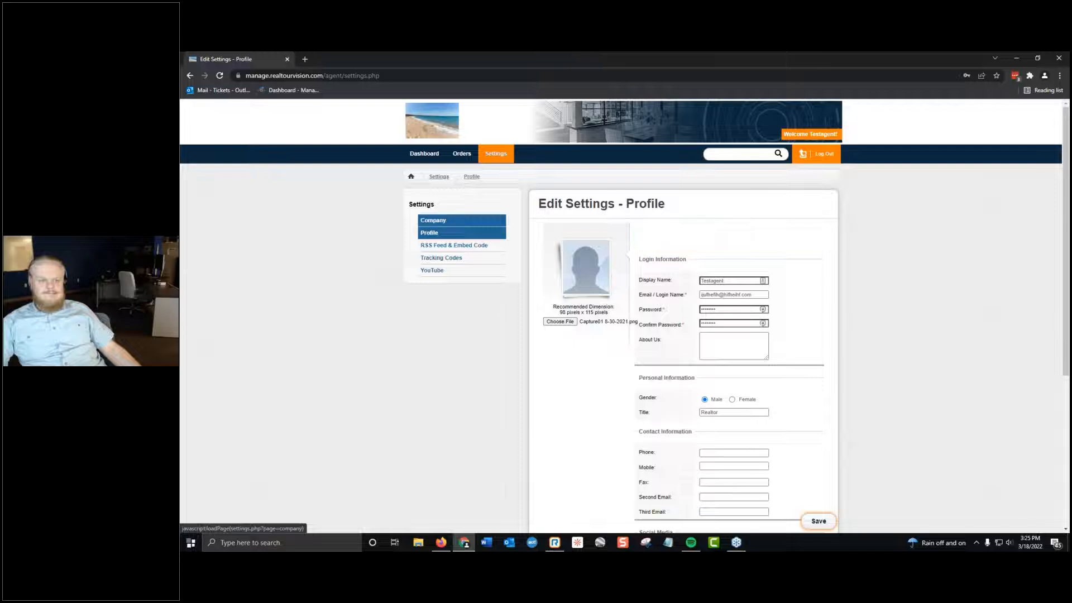
Choose the CMS template title PNG as the company logo in the test agent's Company settings, and save.
{"action": "left_click", "coordinate": [448, 223]}
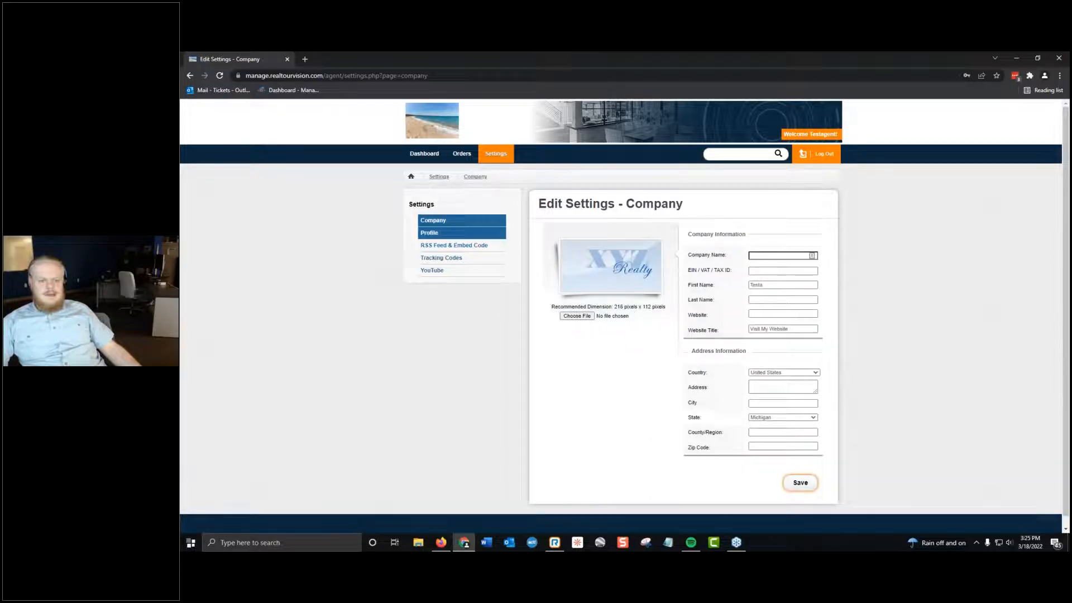
{"action": "left_click", "coordinate": [577, 316]}
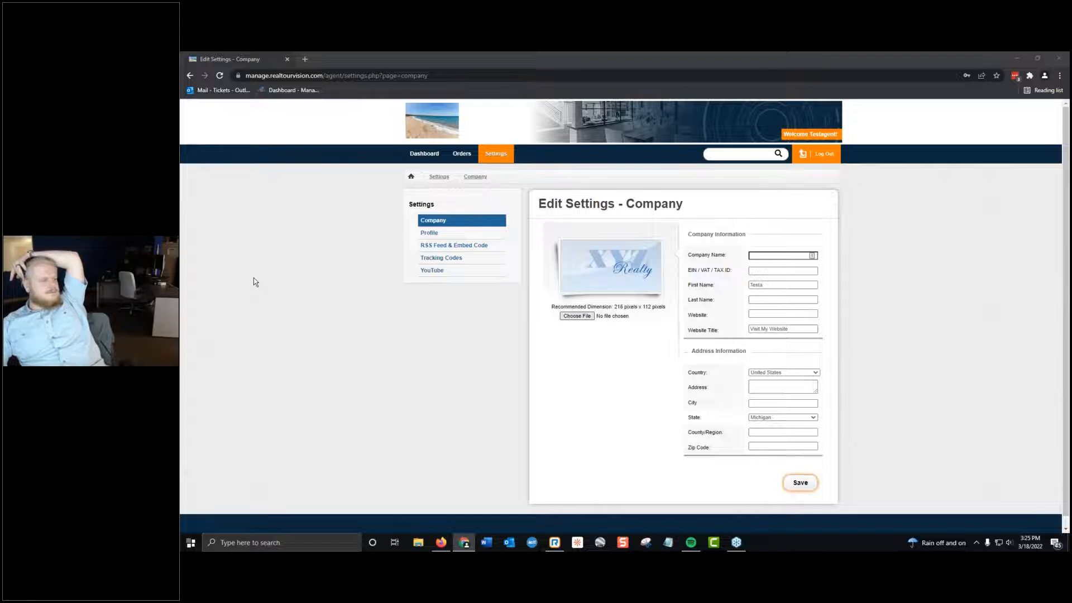
{"action": "double_click", "coordinate": [253, 277]}
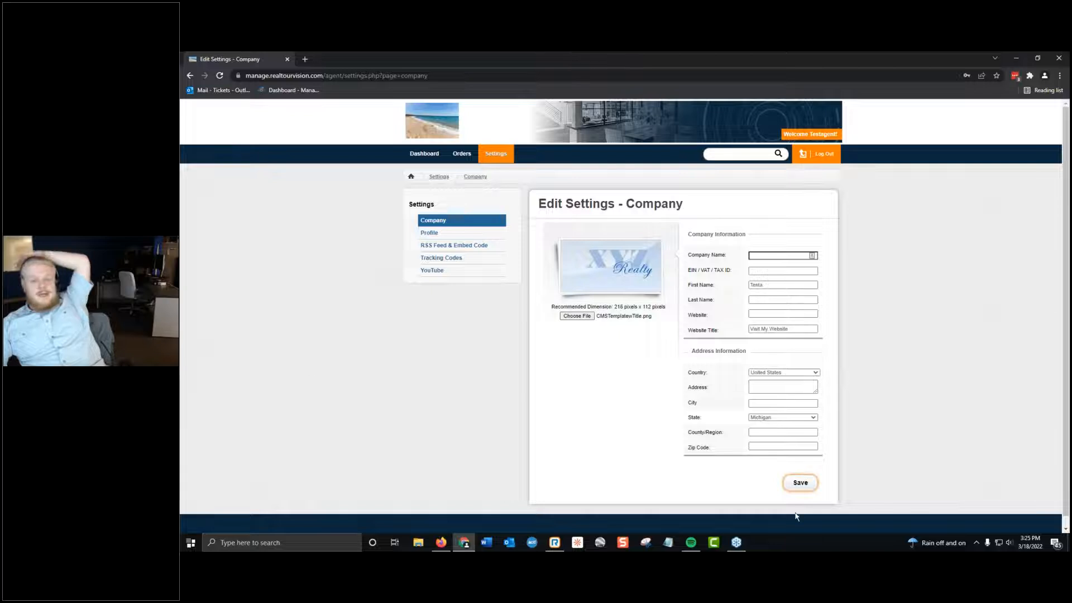
{"action": "left_click", "coordinate": [799, 488]}
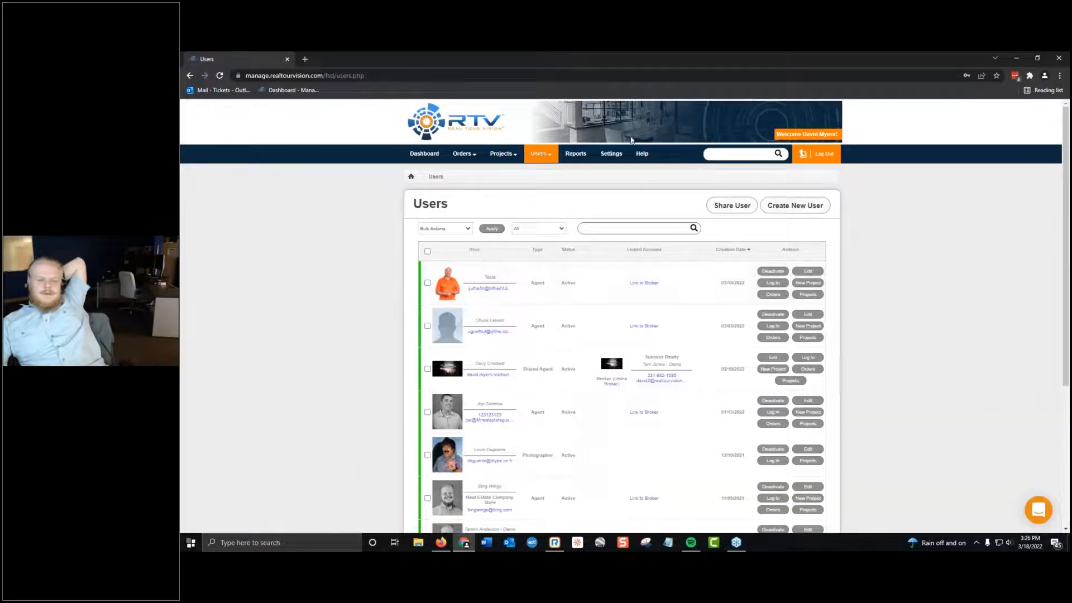
Open the Test Project from the owner account's project list and view its Agent settings.
{"action": "mouse_move", "coordinate": [514, 155]}
{"action": "left_click", "coordinate": [504, 178]}
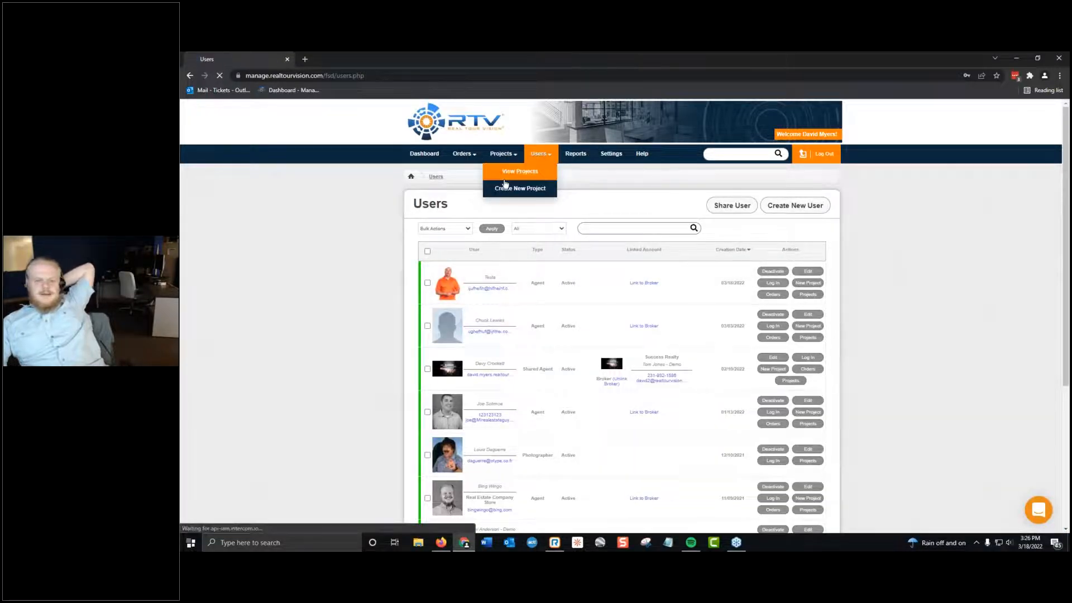
{"action": "right_click", "coordinate": [505, 182]}
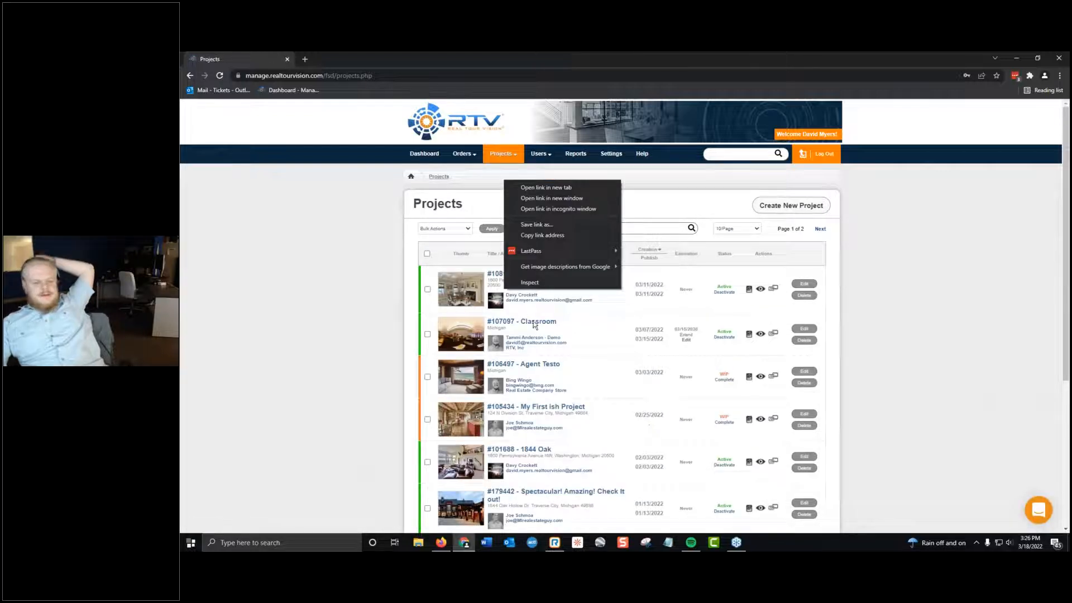
{"action": "left_click", "coordinate": [496, 273]}
{"action": "left_click", "coordinate": [495, 273]}
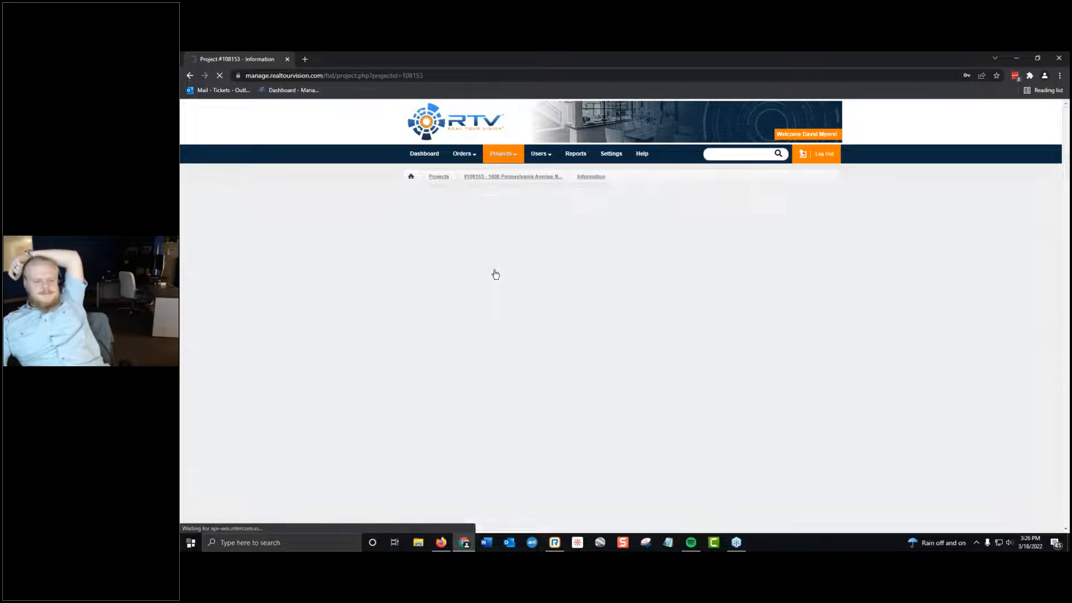
{"action": "scroll", "coordinate": [480, 309], "scroll_direction": "down", "scroll_amount": 3}
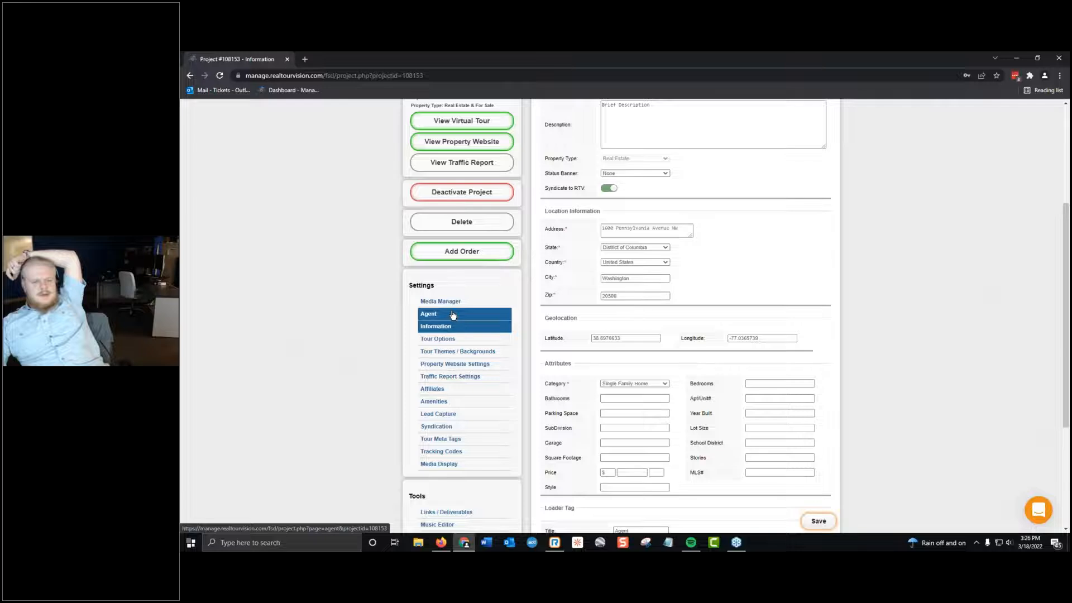
{"action": "left_click", "coordinate": [494, 313]}
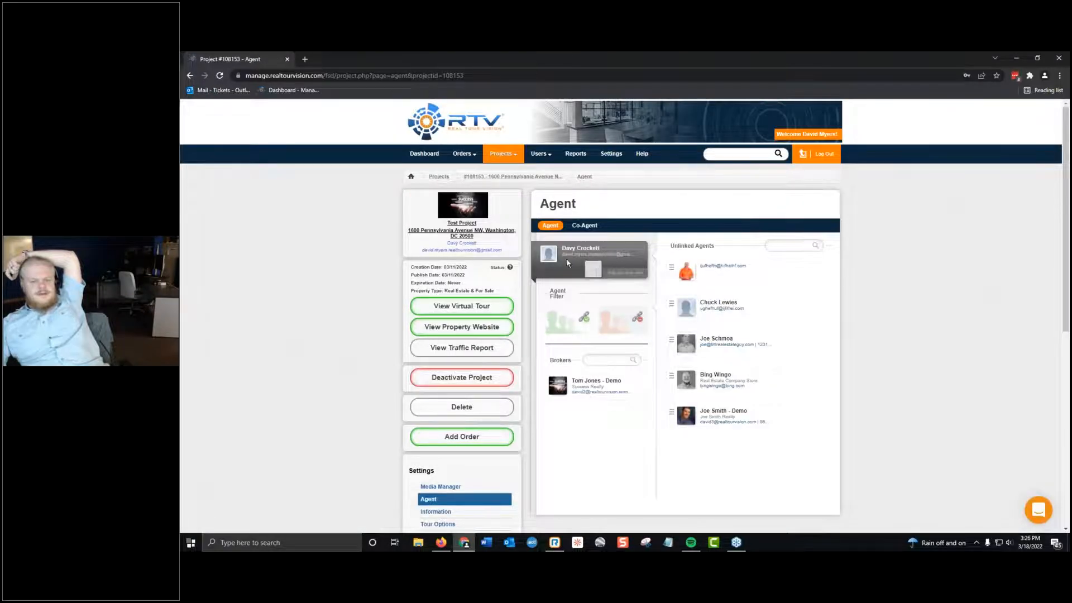
View the Test Project's virtual tour, close it, and open the project's Tour Options settings.
{"action": "left_click", "coordinate": [478, 306]}
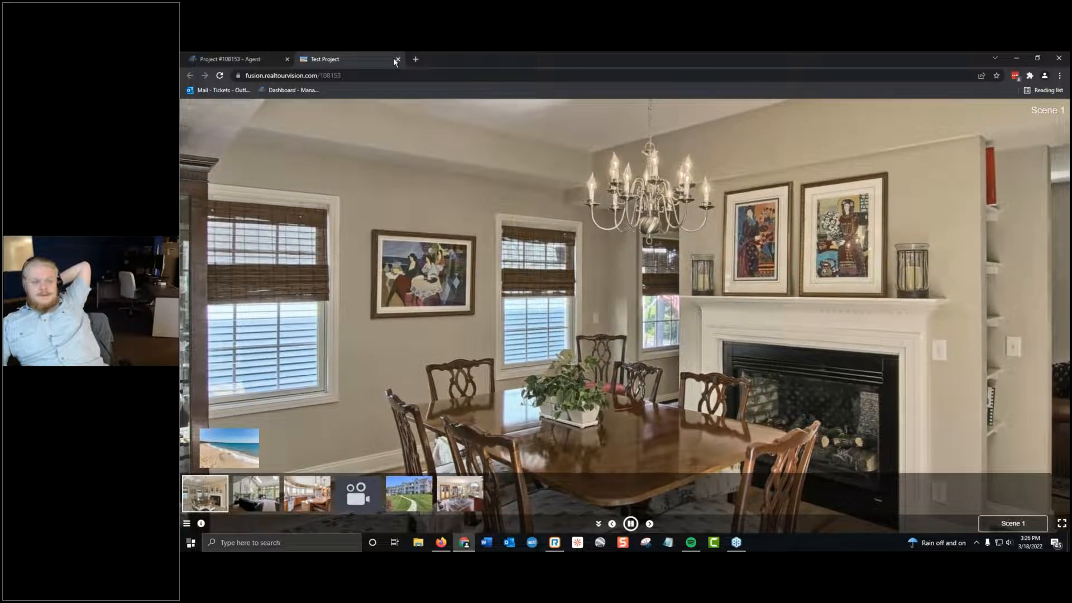
{"action": "left_click", "coordinate": [397, 60]}
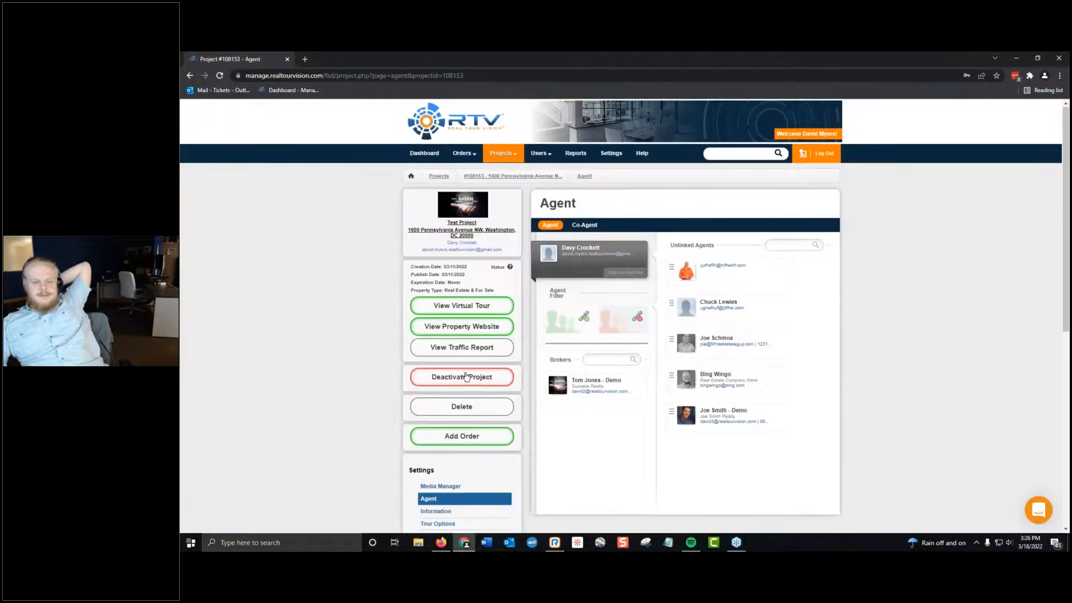
{"action": "scroll", "coordinate": [466, 376], "scroll_direction": "down", "scroll_amount": 4}
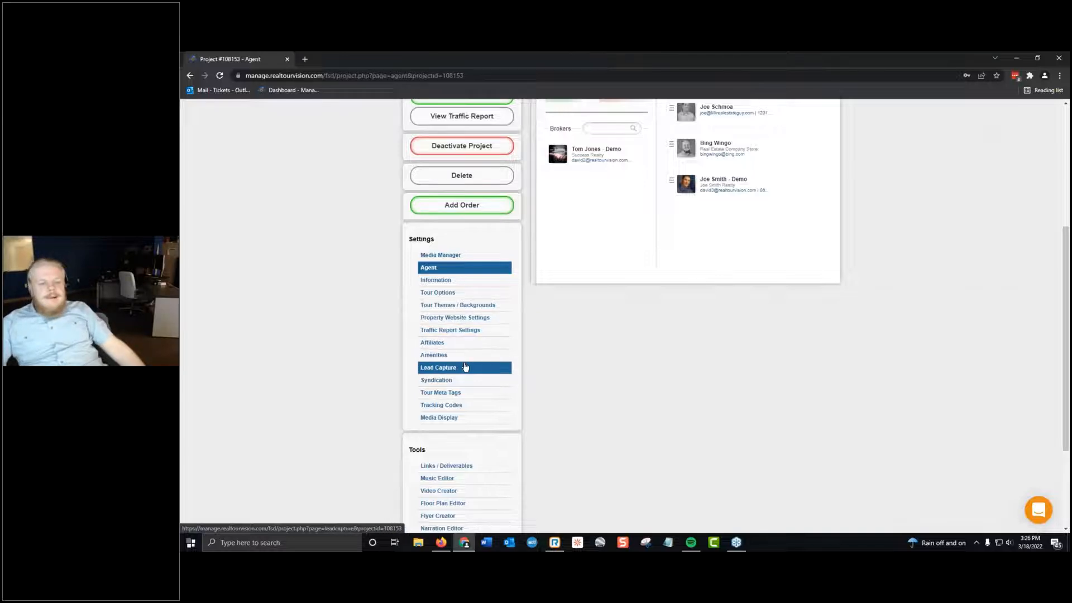
{"action": "left_click", "coordinate": [466, 292]}
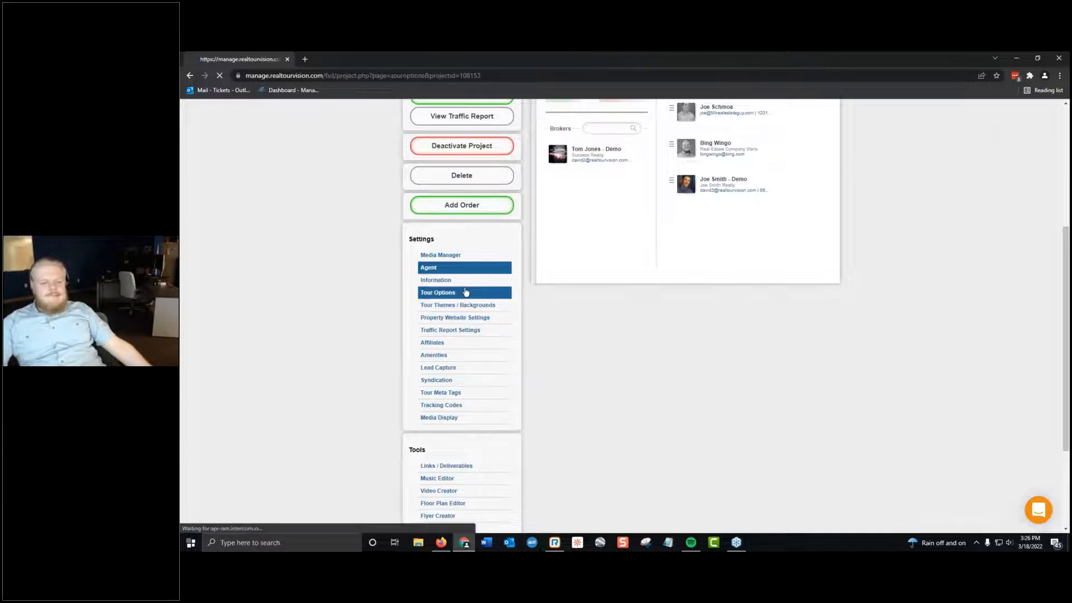
Review the Test Project's agent display toggles in Tour Options and save the tour options.
{"action": "scroll", "coordinate": [817, 366], "scroll_direction": "down", "scroll_amount": 5}
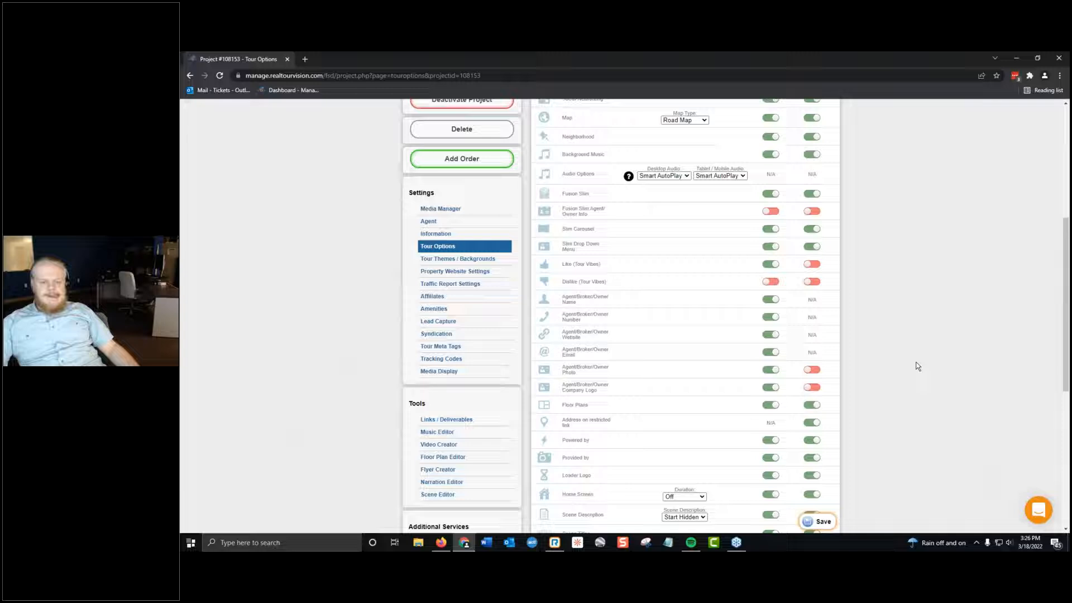
{"action": "scroll", "coordinate": [901, 370], "scroll_direction": "down", "scroll_amount": 5}
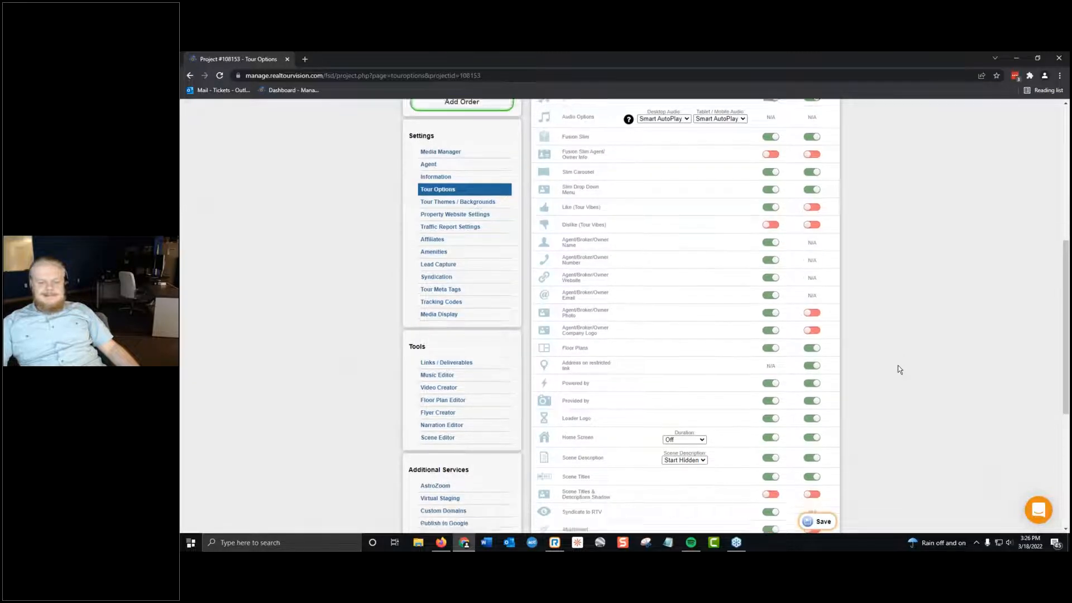
{"action": "left_click", "coordinate": [815, 526]}
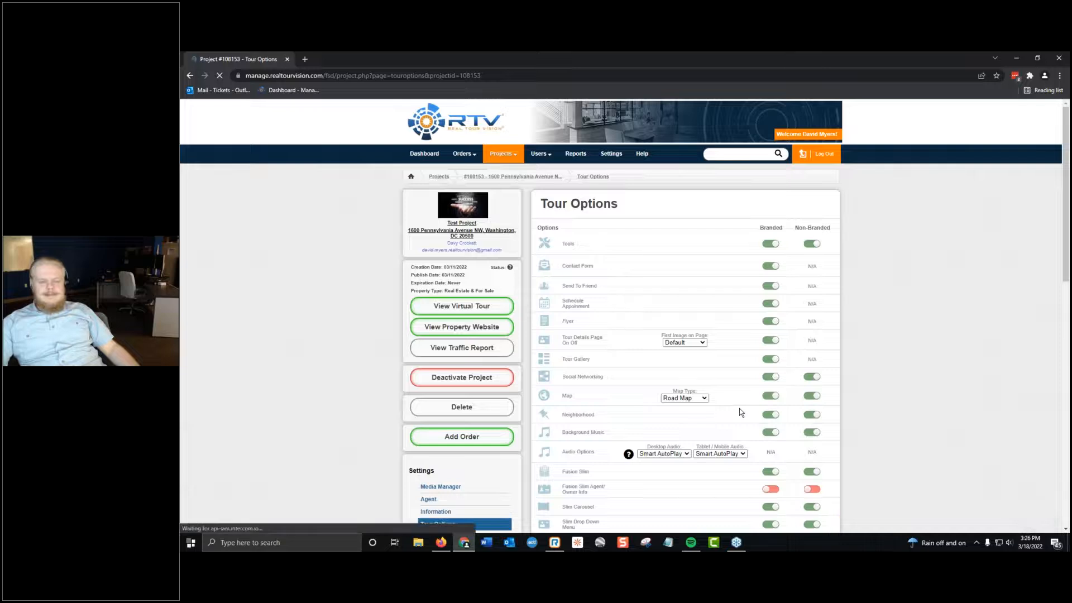
Assign the test agent to the Test Project in the project's Agent settings, replacing the current agent.
{"action": "scroll", "coordinate": [469, 481], "scroll_direction": "down", "scroll_amount": 3}
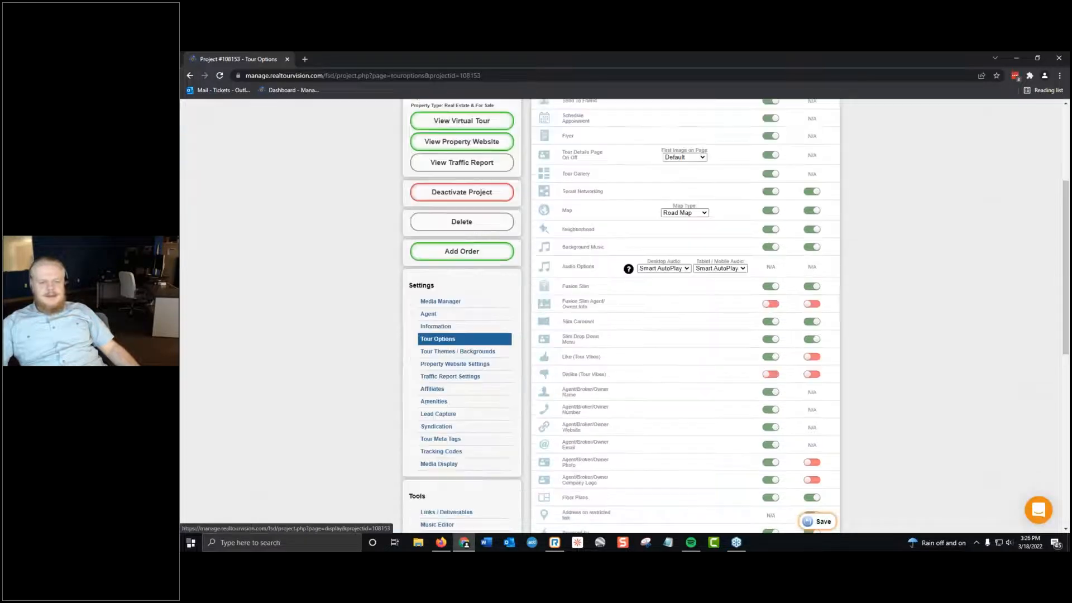
{"action": "left_click", "coordinate": [456, 316]}
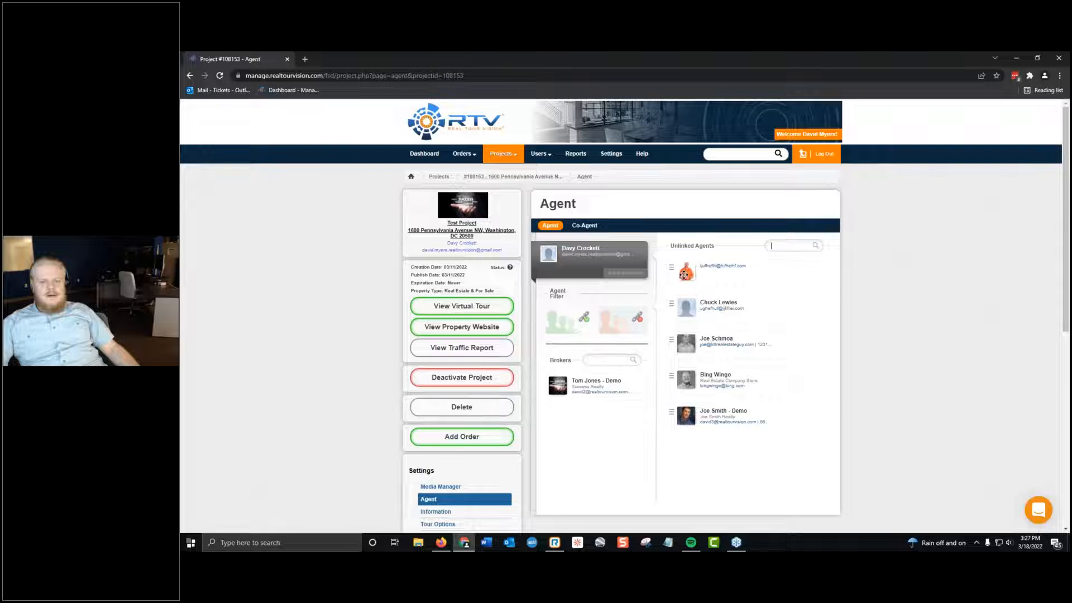
{"action": "left_click_drag", "start_coordinate": [519, 257], "coordinate": [553, 251]}
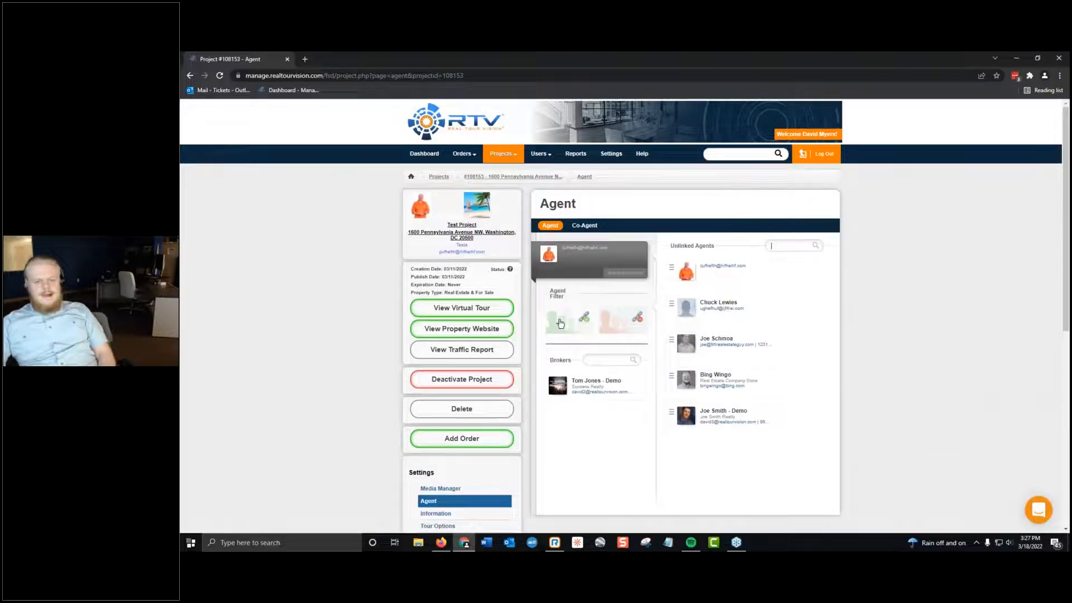
View the Test Project's virtual tour to check the agent branding, and close it.
{"action": "left_click", "coordinate": [466, 309]}
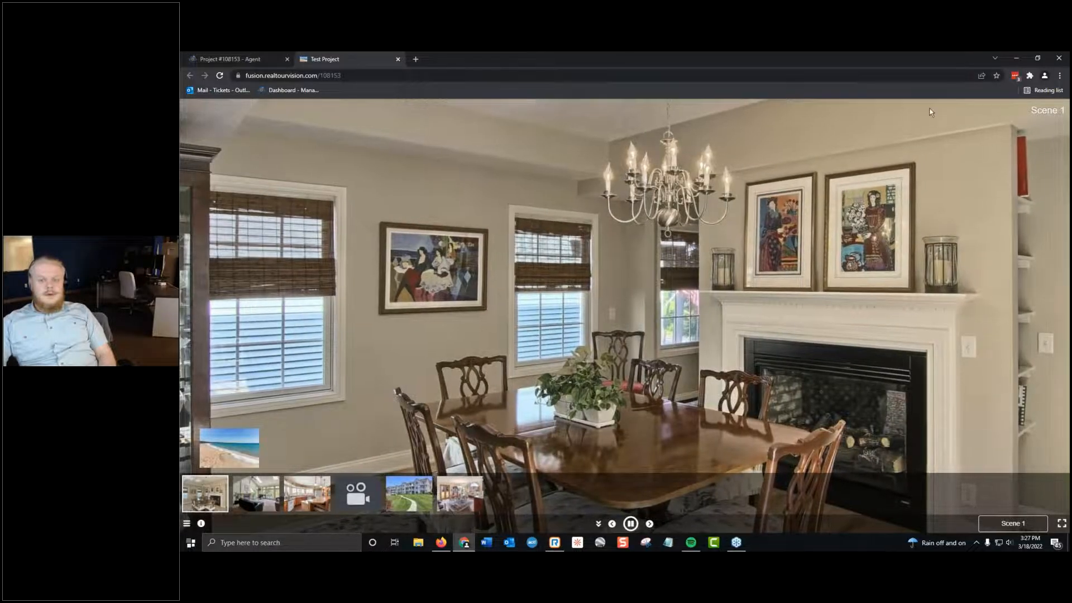
{"action": "scroll", "coordinate": [936, 240], "scroll_direction": "up", "scroll_amount": 3}
{"action": "scroll", "coordinate": [936, 240], "scroll_direction": "down", "scroll_amount": 5}
{"action": "left_click", "coordinate": [410, 493]}
{"action": "left_click", "coordinate": [397, 59]}
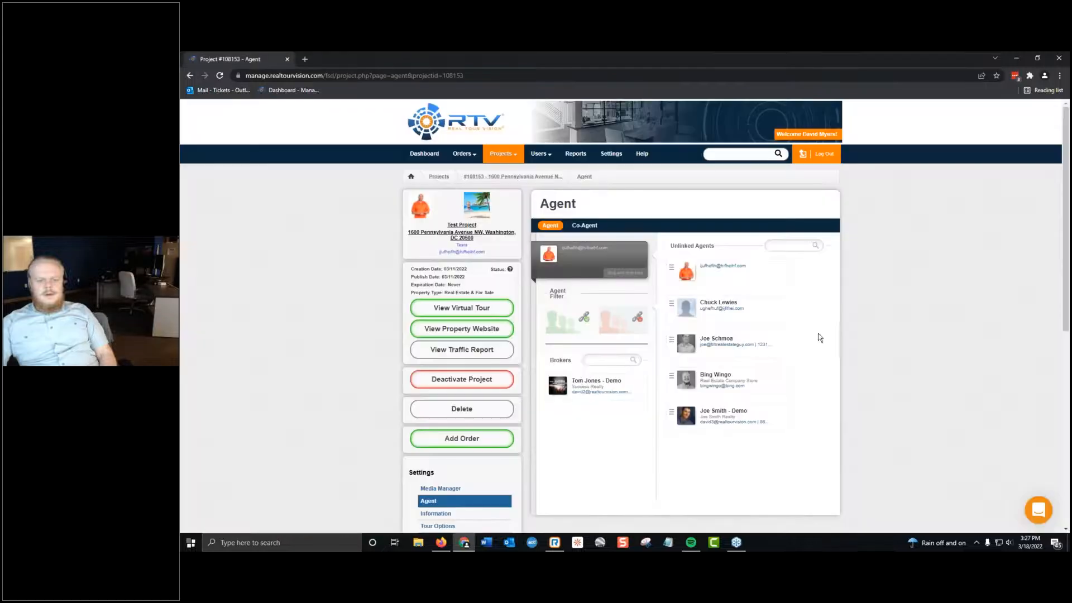
Enable Fusion Slim Agent/Owner Info for the branded tour in Tour Options, save, and check it in the virtual tour.
{"action": "scroll", "coordinate": [514, 379], "scroll_direction": "down", "scroll_amount": 3}
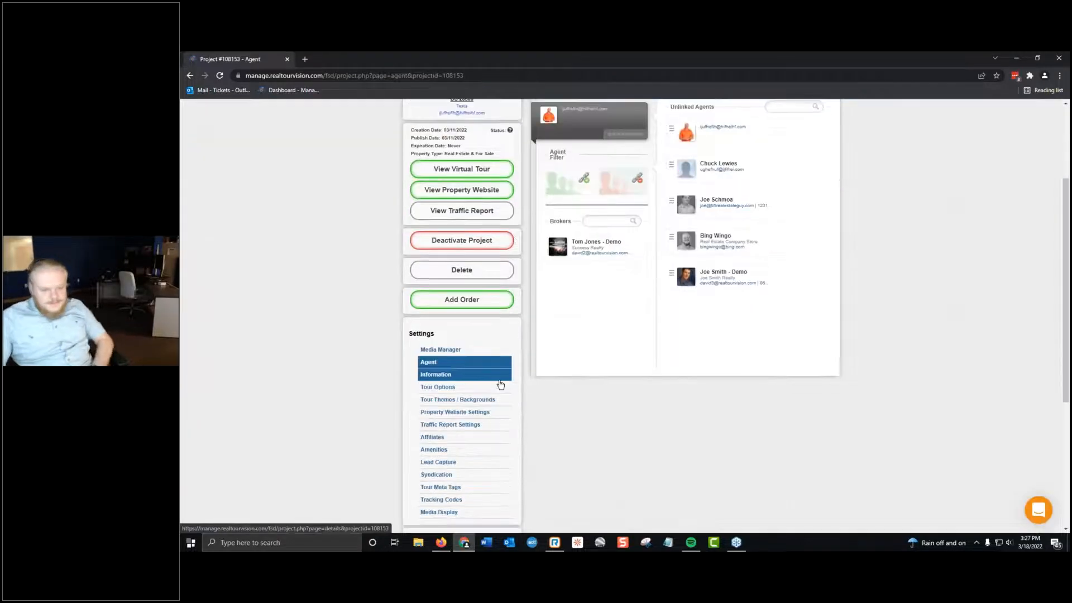
{"action": "left_click", "coordinate": [475, 387]}
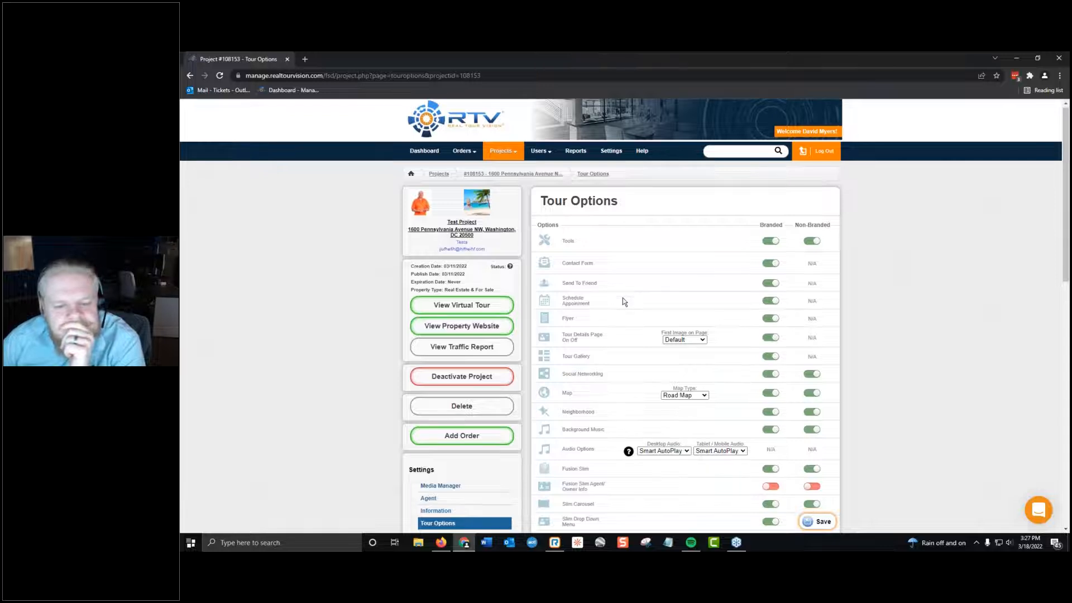
{"action": "scroll", "coordinate": [623, 301], "scroll_direction": "down", "scroll_amount": 5}
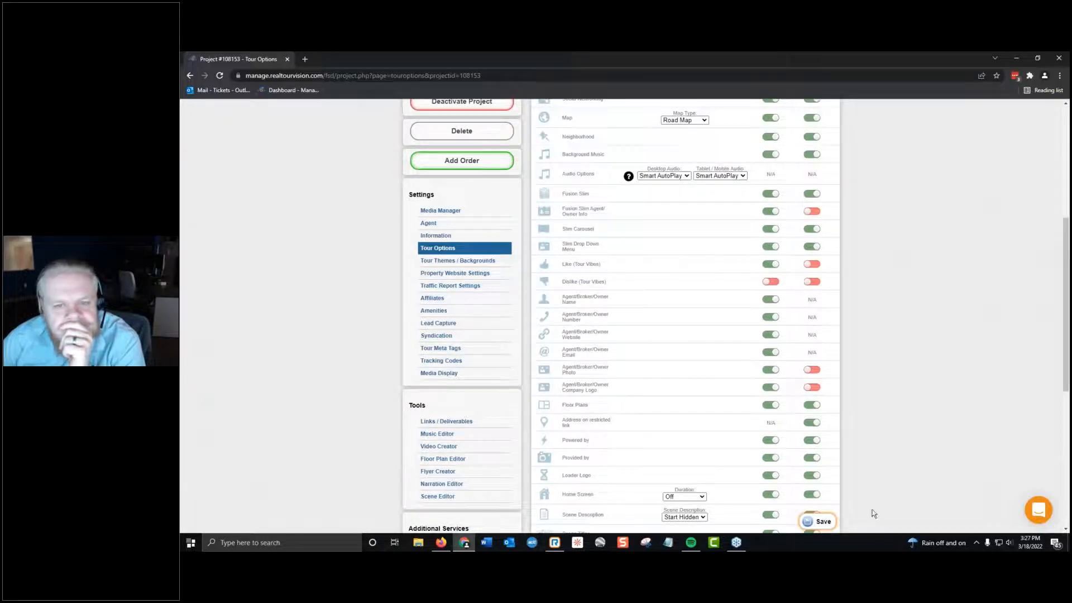
{"action": "left_click", "coordinate": [829, 522]}
{"action": "scroll", "coordinate": [588, 210], "scroll_direction": "up", "scroll_amount": 5}
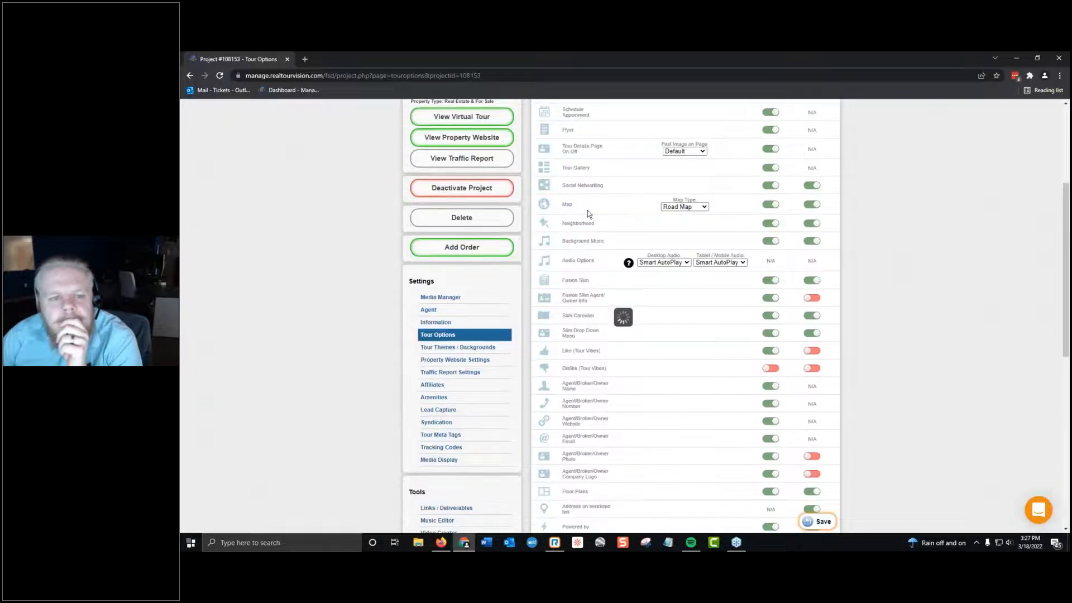
{"action": "left_click", "coordinate": [501, 302]}
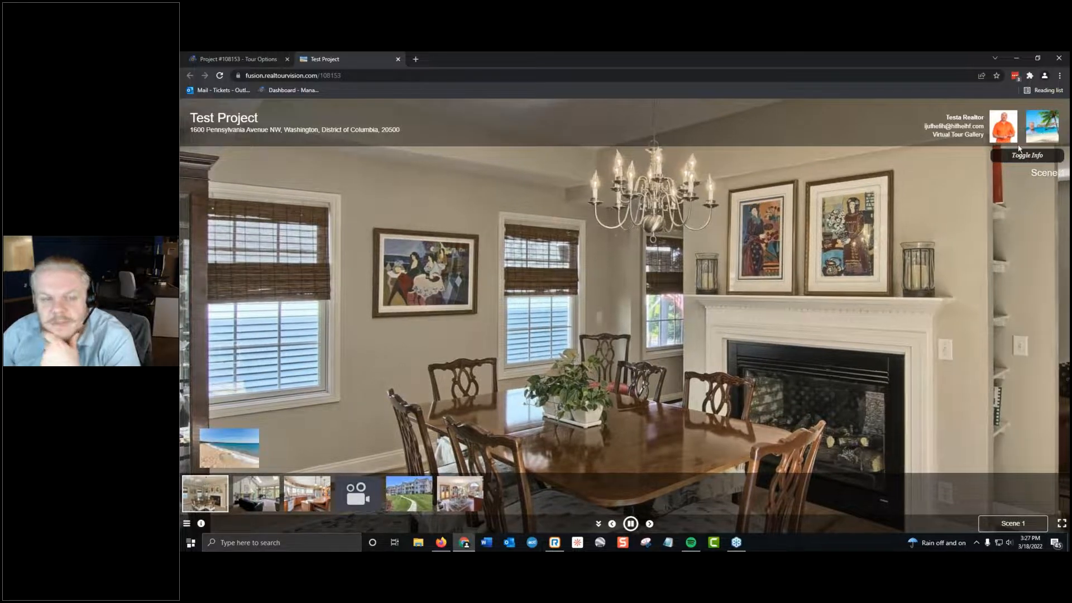
{"action": "left_click", "coordinate": [397, 59]}
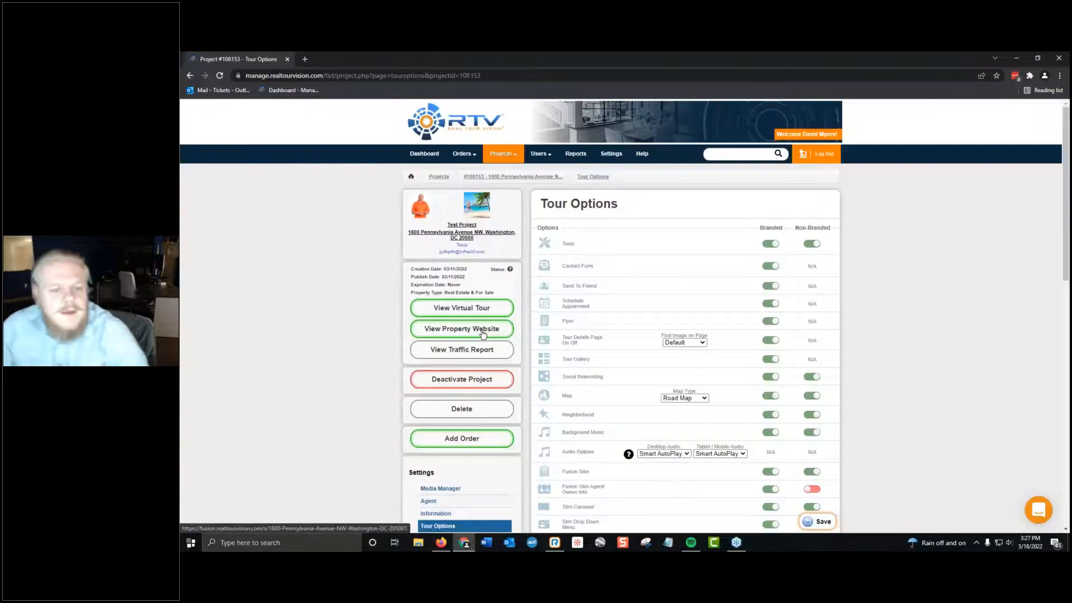
View the Success Realty broker's account settings from the Users list and return to the list.
{"action": "left_click", "coordinate": [505, 174]}
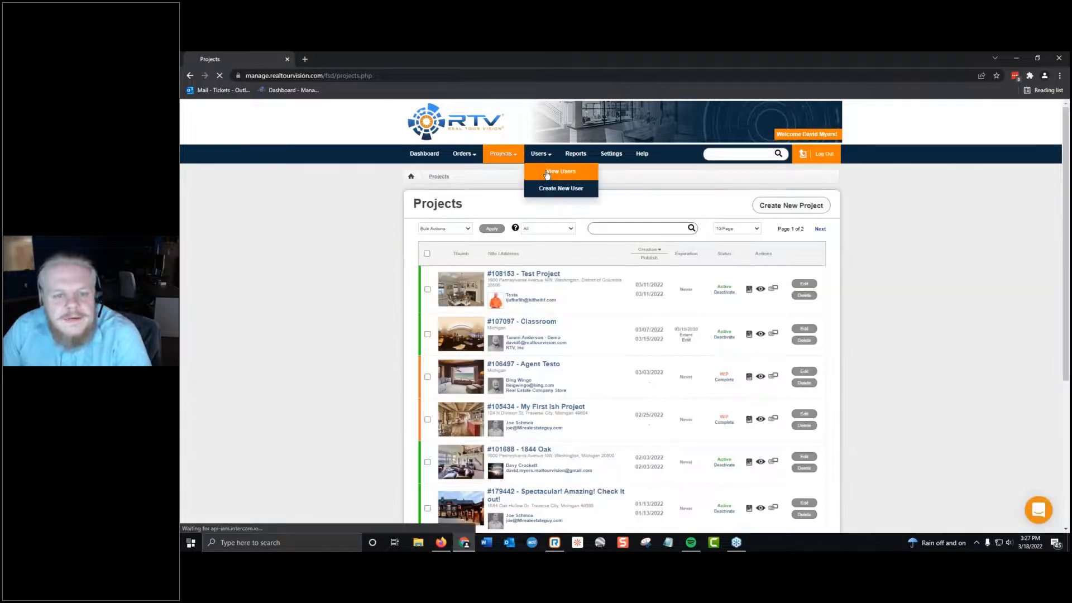
{"action": "left_click", "coordinate": [547, 175]}
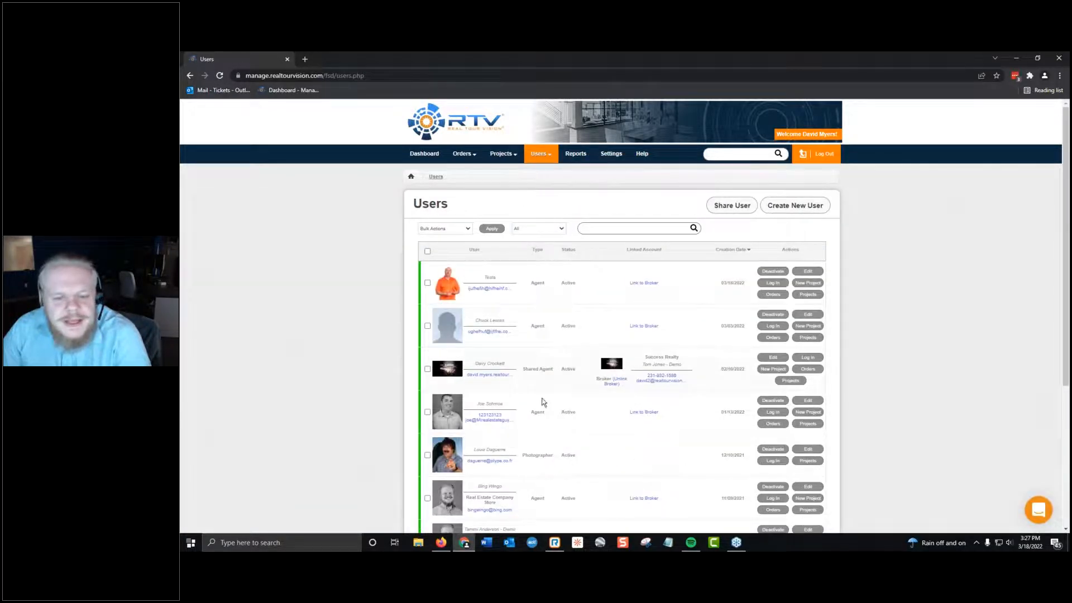
{"action": "scroll", "coordinate": [530, 380], "scroll_direction": "down", "scroll_amount": 4}
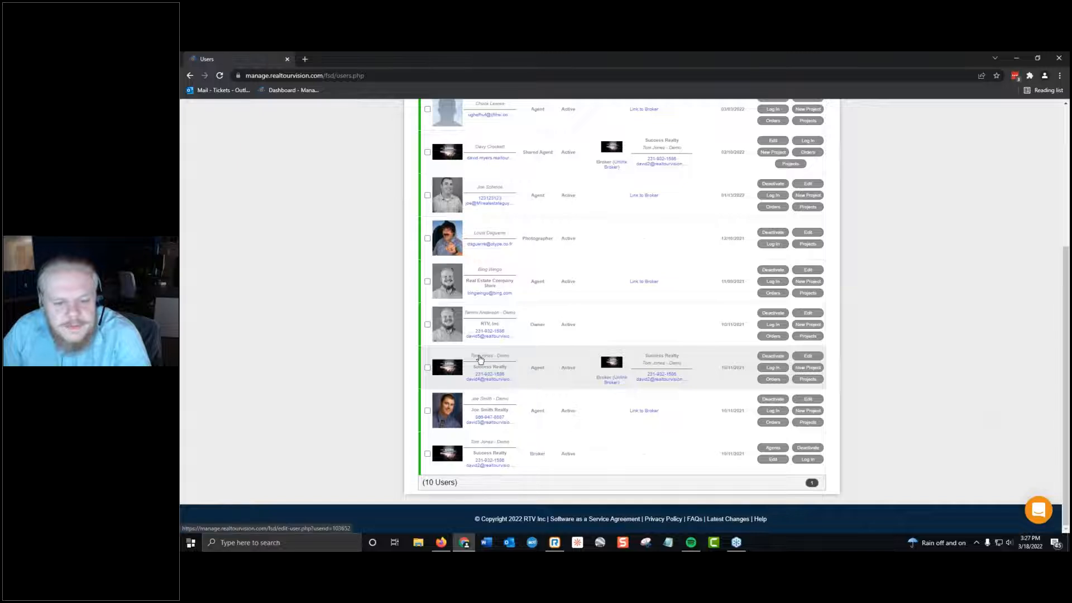
{"action": "left_click", "coordinate": [773, 460]}
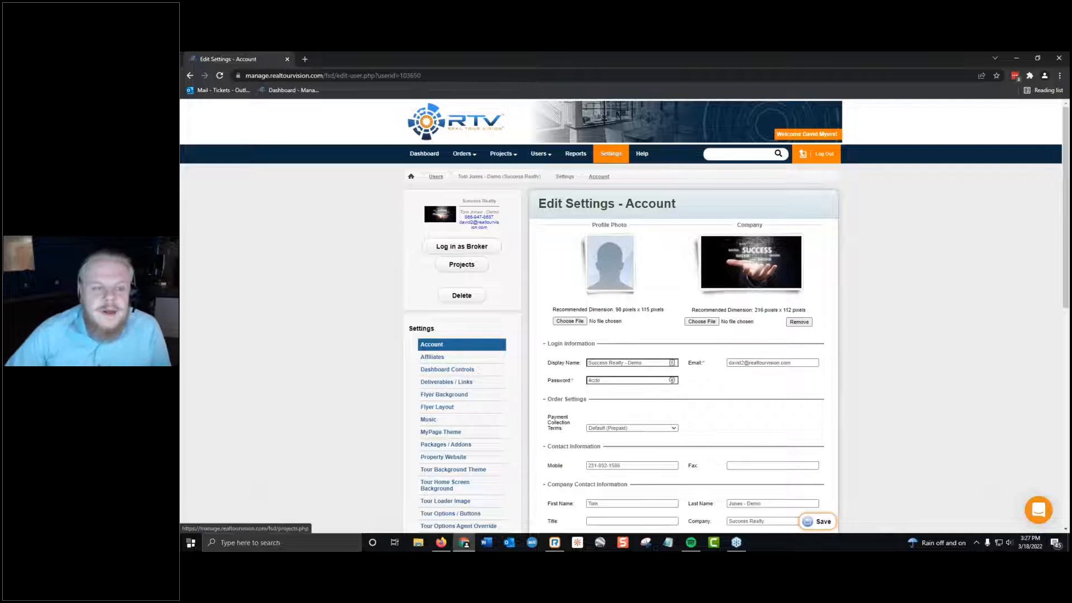
{"action": "left_click", "coordinate": [190, 76]}
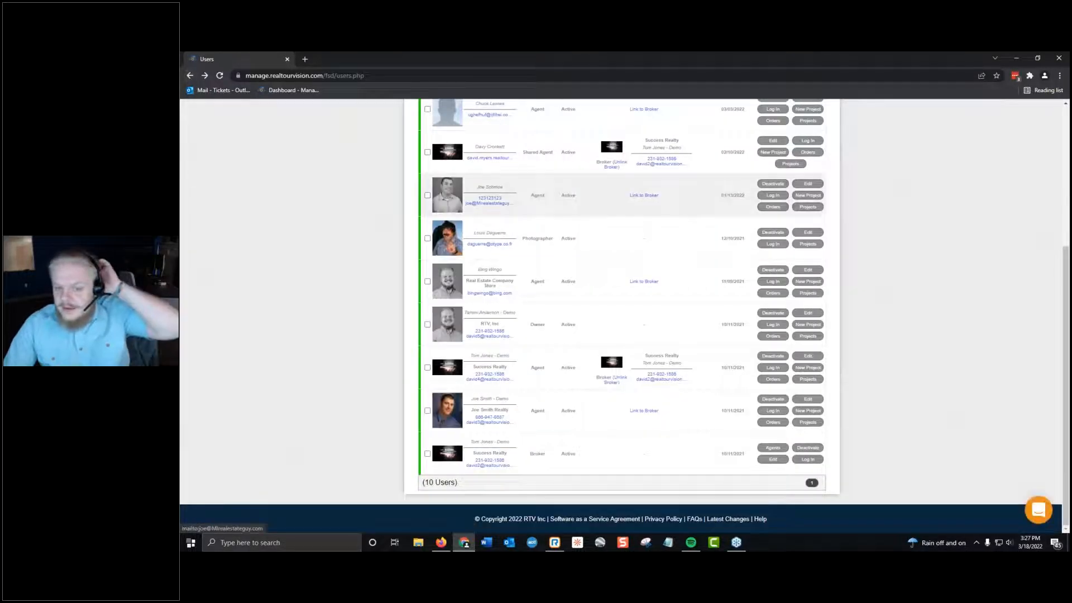
Link the test agent to the Success Realty broker in the Users list.
{"action": "scroll", "coordinate": [542, 209], "scroll_direction": "up", "scroll_amount": 5}
{"action": "scroll", "coordinate": [604, 246], "scroll_direction": "down", "scroll_amount": 1}
{"action": "left_click", "coordinate": [631, 239]}
{"action": "left_click", "coordinate": [654, 261]}
{"action": "left_click", "coordinate": [610, 420]}
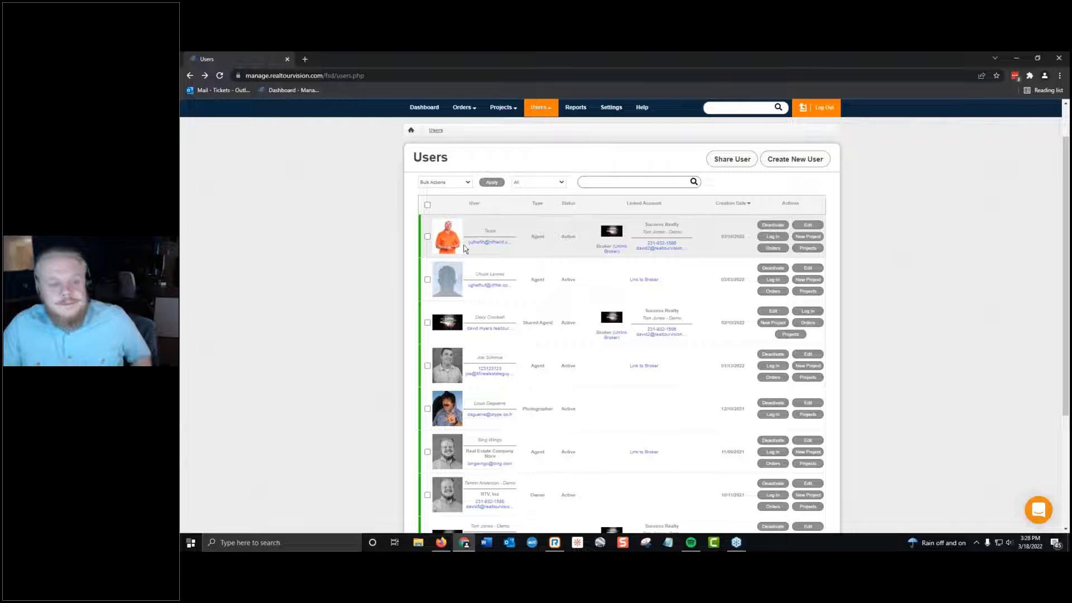
Open the Test Project from the project list, check its virtual tour for the agent's branding, and close the tour.
{"action": "left_click", "coordinate": [512, 124]}
{"action": "right_click", "coordinate": [512, 122]}
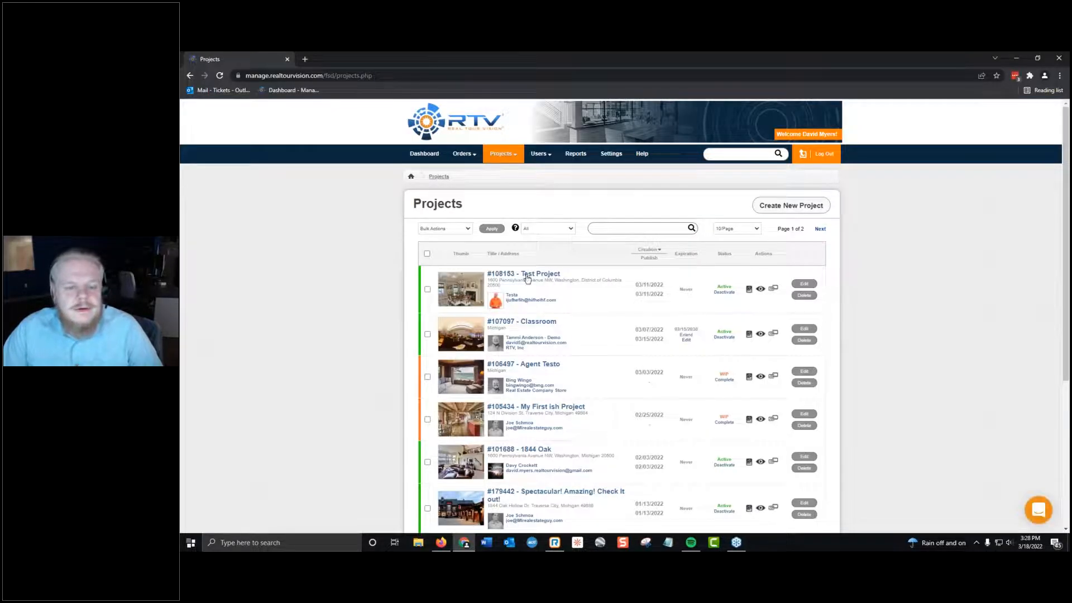
{"action": "left_click", "coordinate": [527, 275]}
{"action": "left_click", "coordinate": [498, 303]}
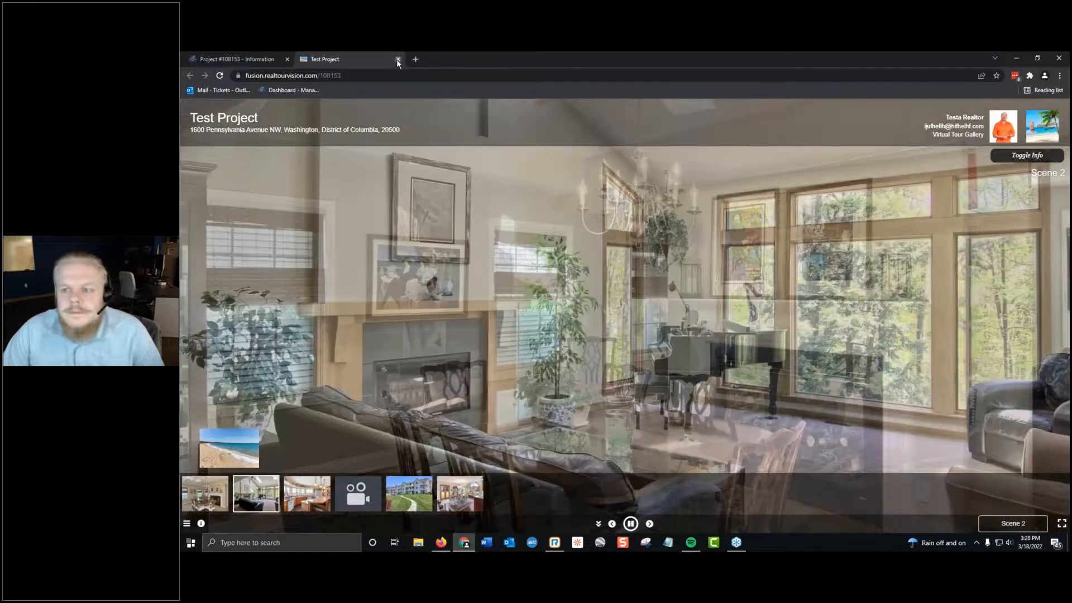
{"action": "key", "text": "ctrl+w"}
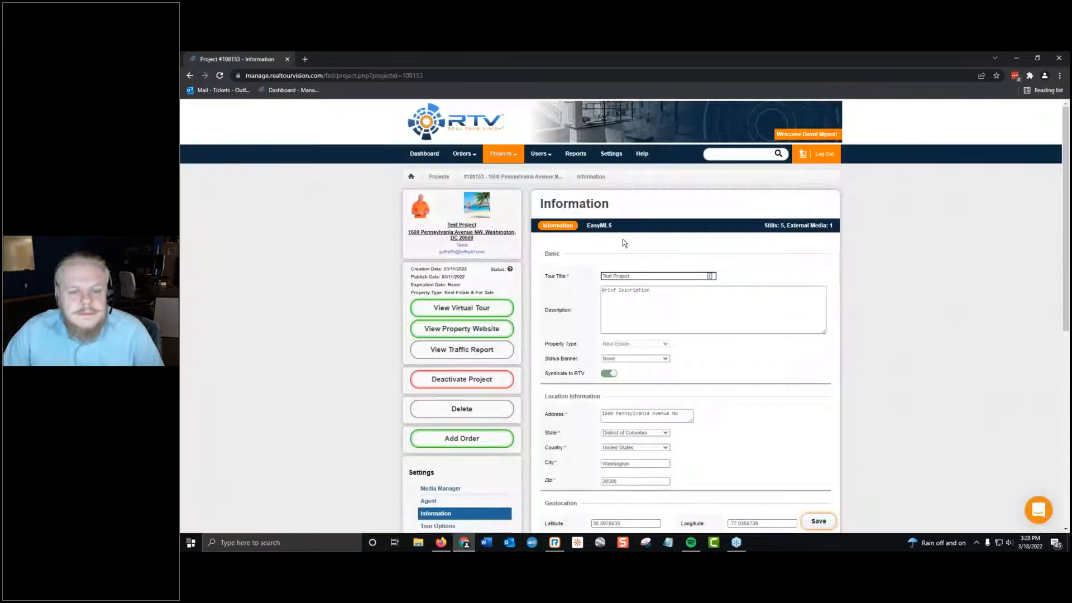
Check the profile photo and company logo in the test agent's account settings, and return to the Users list.
{"action": "mouse_move", "coordinate": [552, 154]}
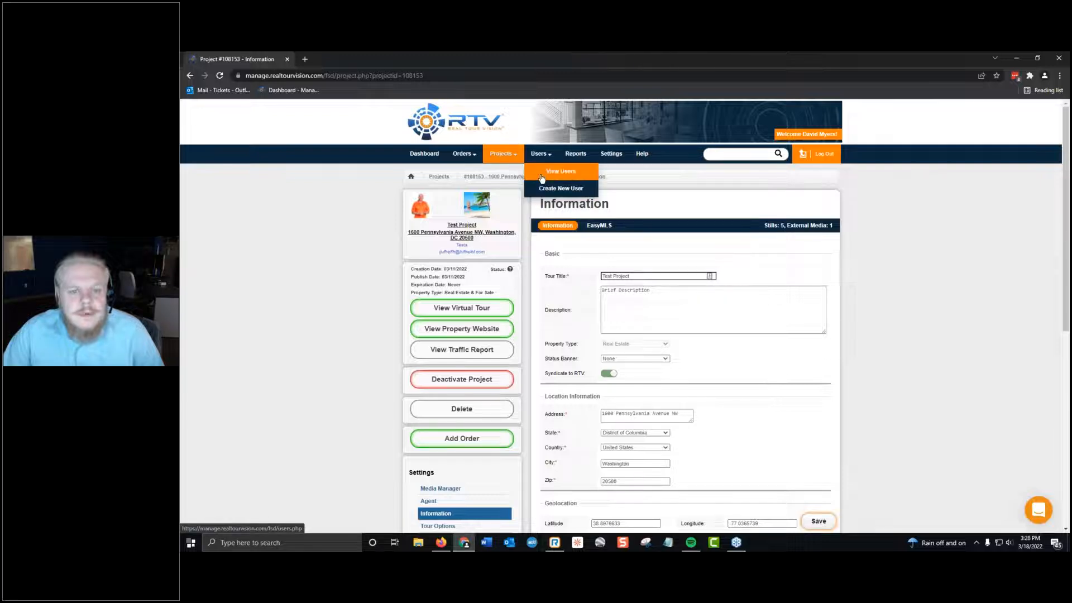
{"action": "scroll", "coordinate": [505, 369], "scroll_direction": "down", "scroll_amount": 1}
{"action": "scroll", "coordinate": [505, 369], "scroll_direction": "down", "scroll_amount": 3}
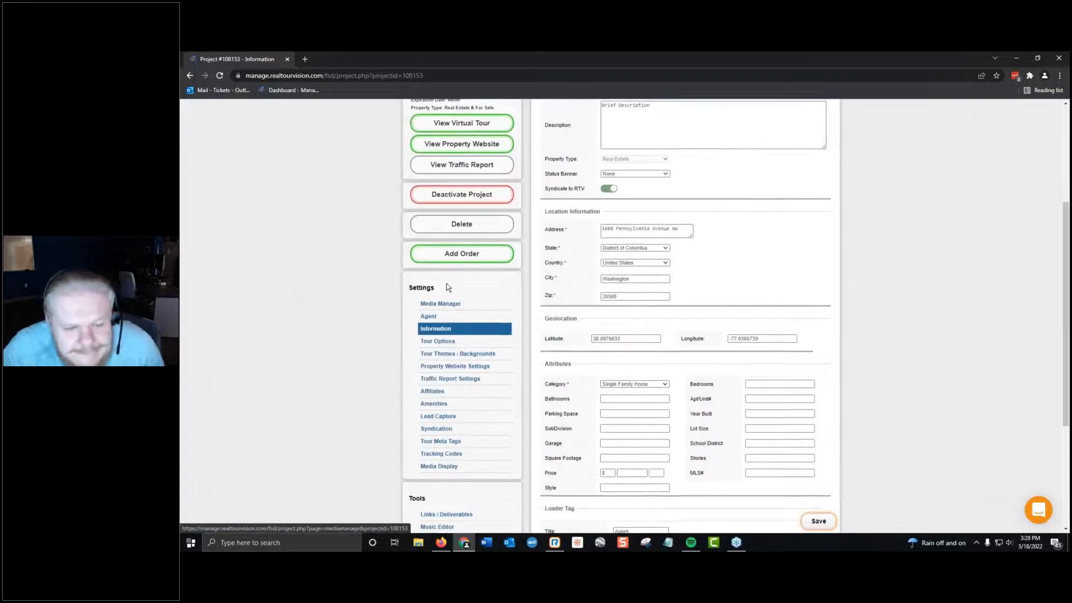
{"action": "scroll", "coordinate": [505, 369], "scroll_direction": "up", "scroll_amount": 4}
{"action": "left_click", "coordinate": [538, 173]}
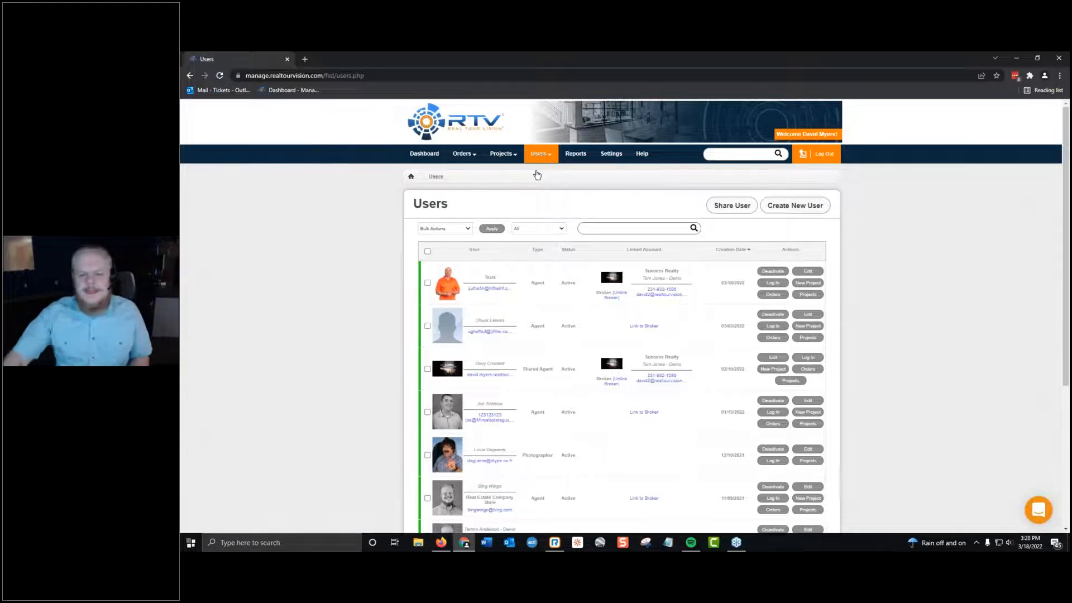
{"action": "left_click", "coordinate": [812, 272]}
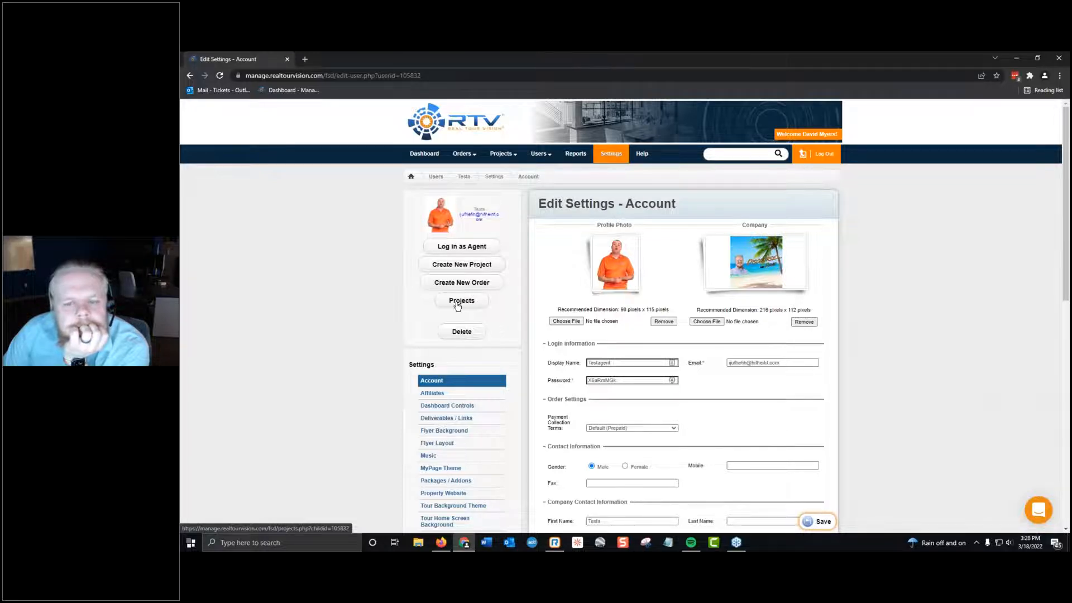
{"action": "left_click", "coordinate": [190, 75]}
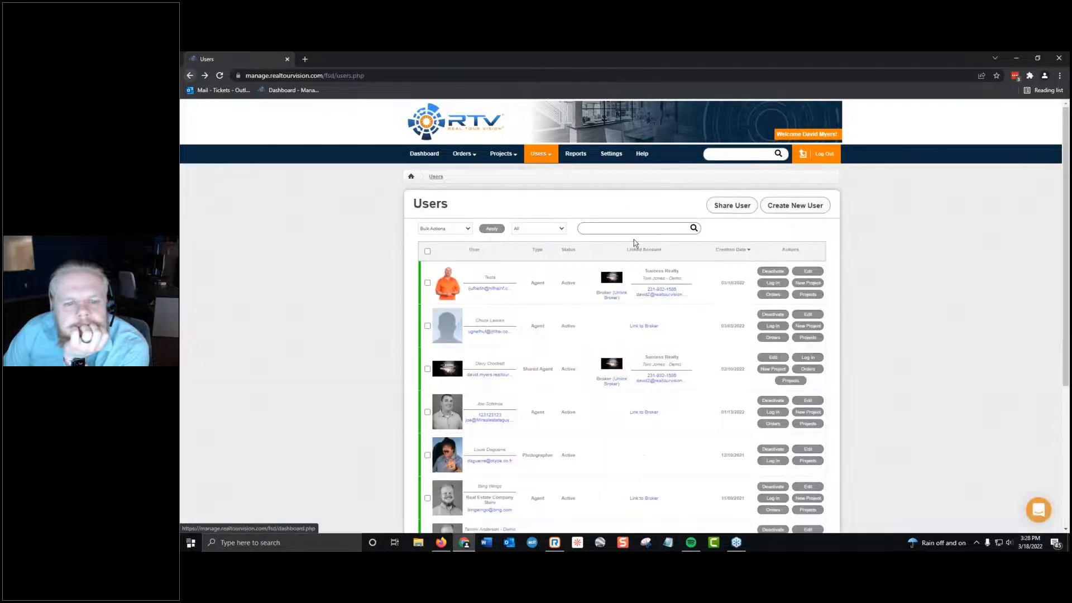
Examine the account settings of the Success Realty agent already linked to the broker, and return to the Users list.
{"action": "scroll", "coordinate": [656, 294], "scroll_direction": "down", "scroll_amount": 4}
{"action": "left_click", "coordinate": [807, 356]}
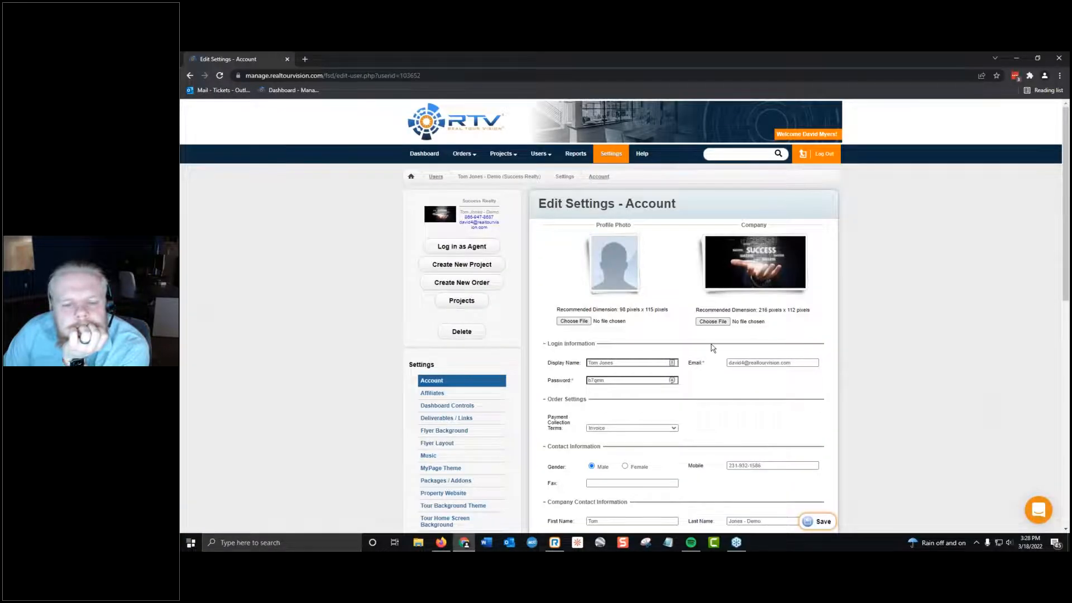
{"action": "scroll", "coordinate": [710, 346], "scroll_direction": "down", "scroll_amount": 7}
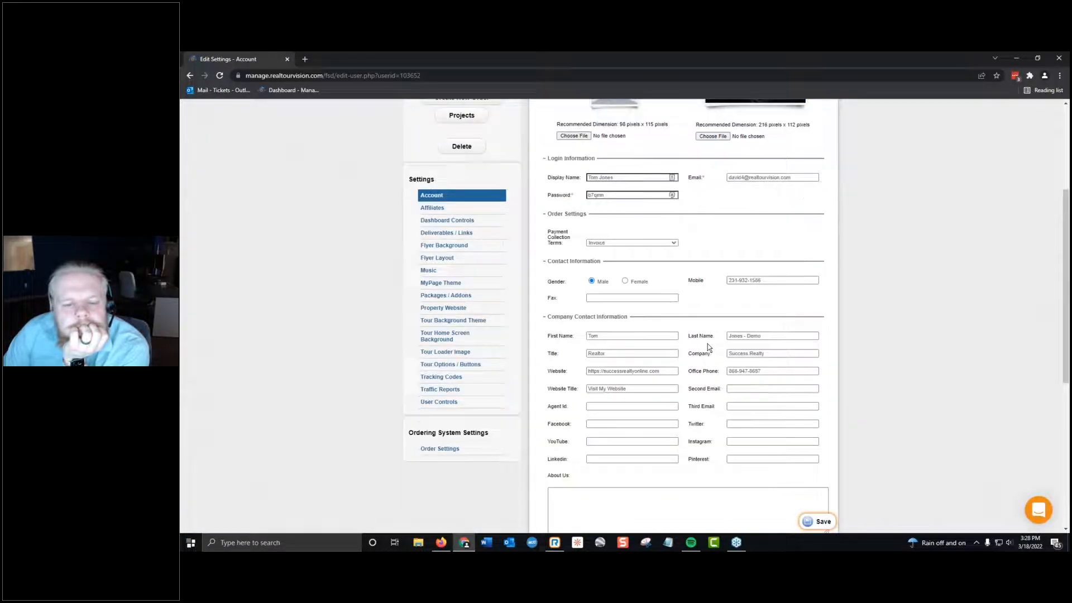
{"action": "left_click", "coordinate": [191, 74]}
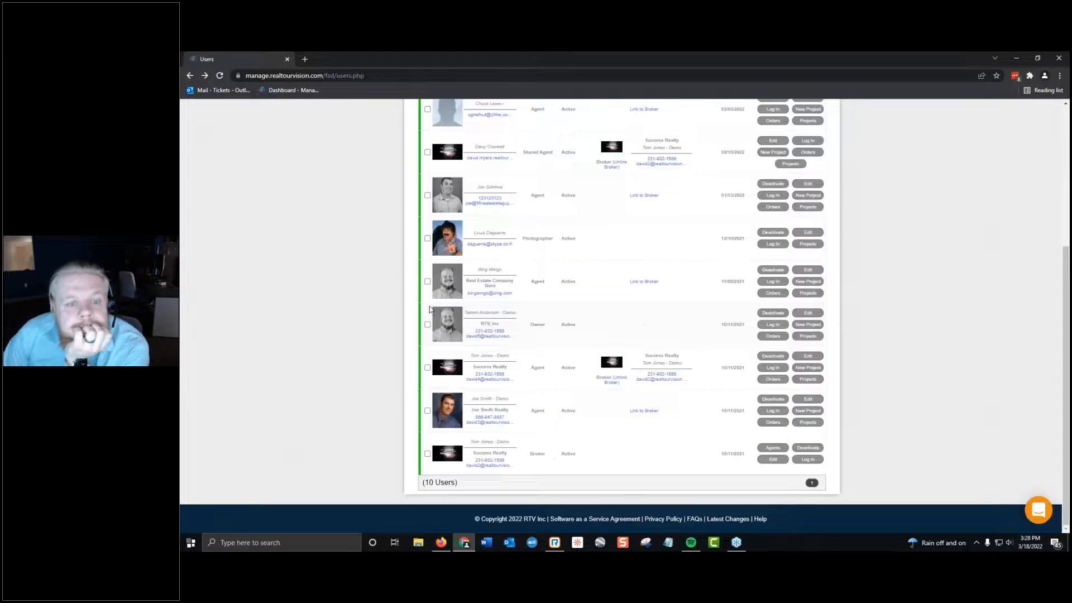
Reload the Users list and open the Test Project through the test agent's account and projects.
{"action": "left_click", "coordinate": [214, 75]}
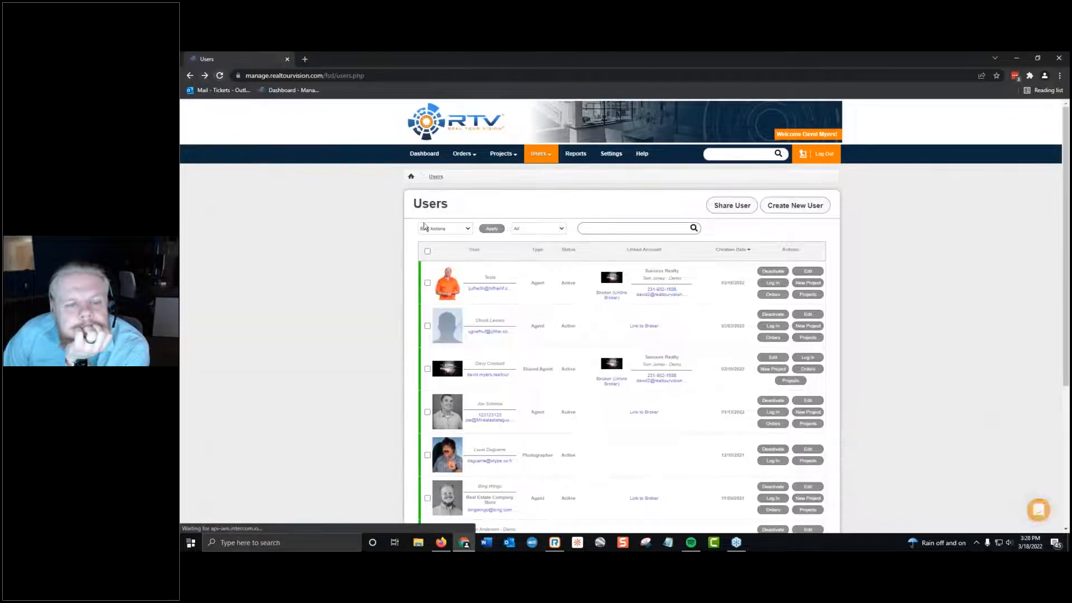
{"action": "left_click", "coordinate": [452, 288]}
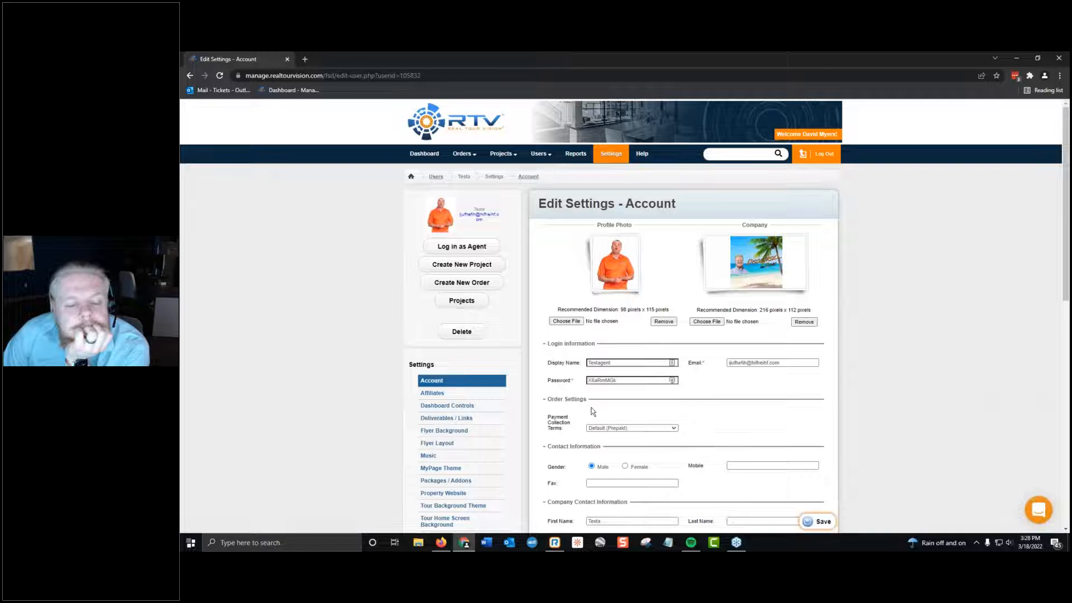
{"action": "left_click", "coordinate": [463, 301]}
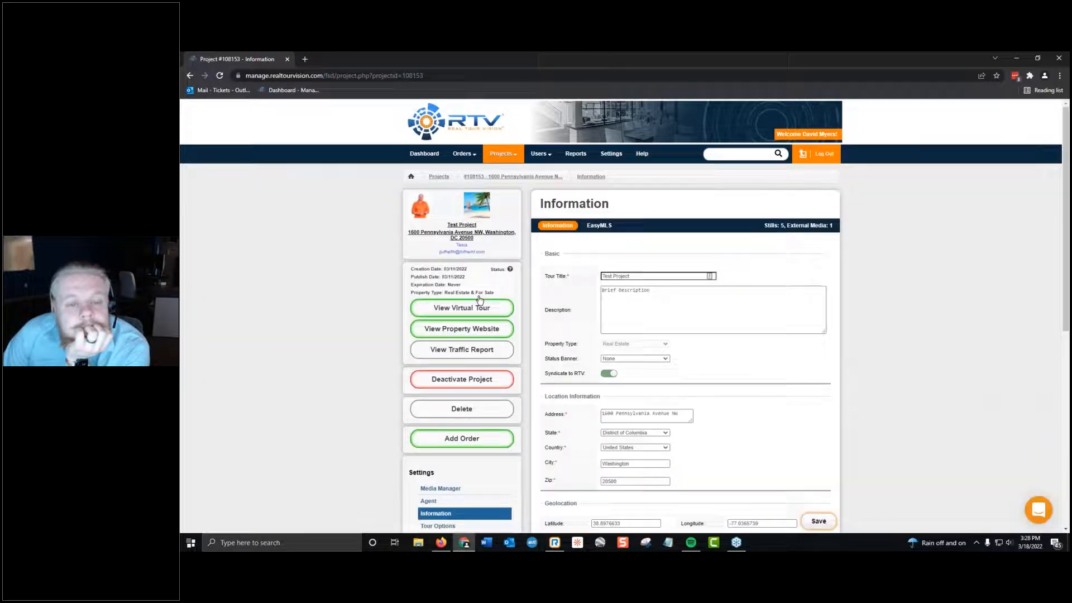
View the Test Project's property website, examine its agent branding and page sections, and close it.
{"action": "left_click", "coordinate": [461, 329]}
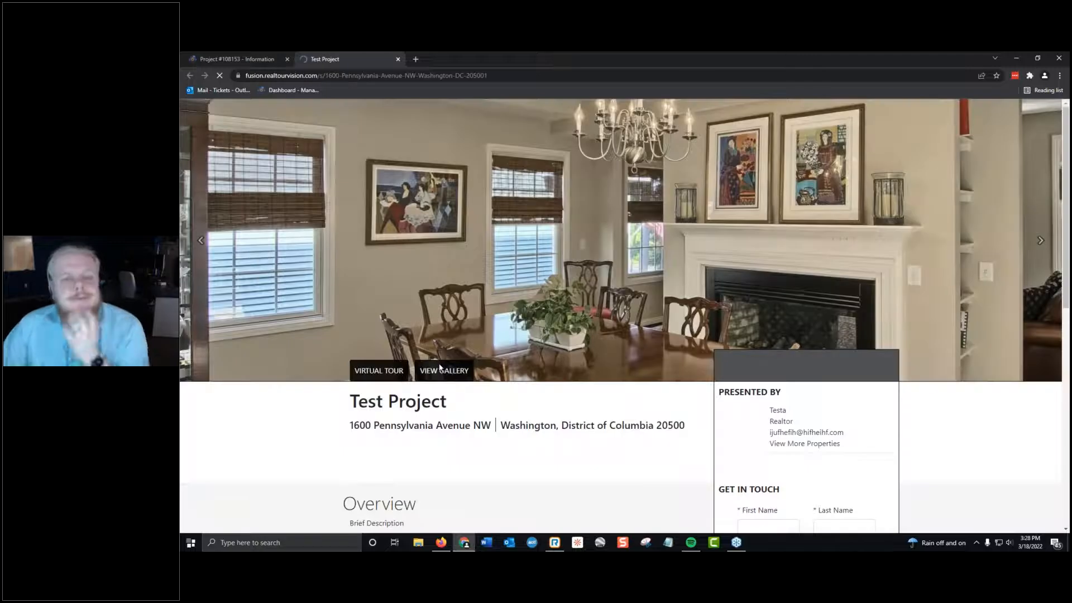
{"action": "scroll", "coordinate": [594, 450], "scroll_direction": "down", "scroll_amount": 6}
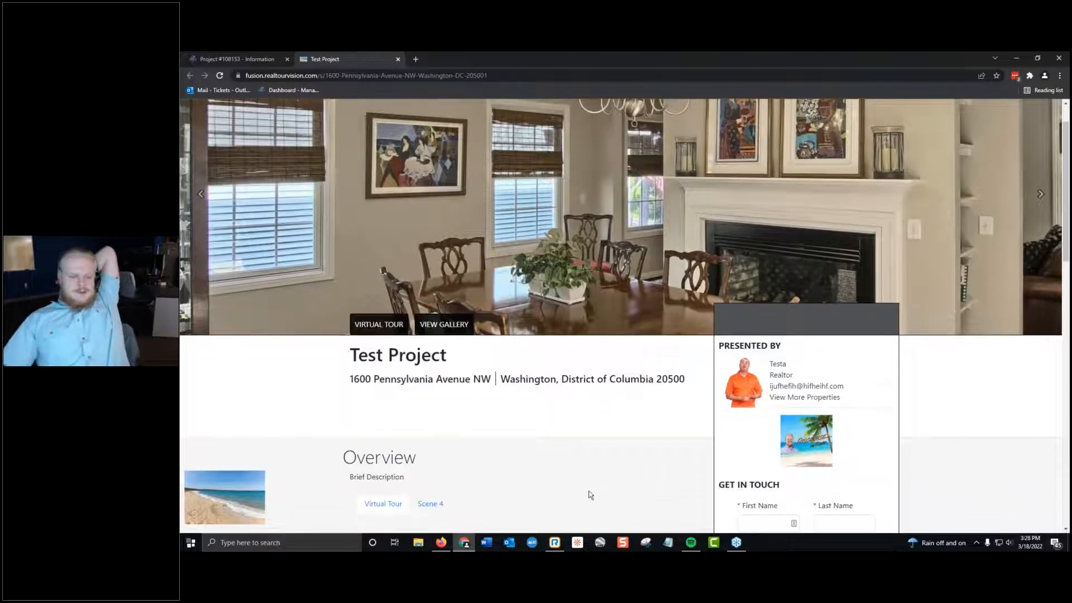
{"action": "scroll", "coordinate": [590, 494], "scroll_direction": "down", "scroll_amount": 2}
{"action": "scroll", "coordinate": [579, 487], "scroll_direction": "up", "scroll_amount": 20}
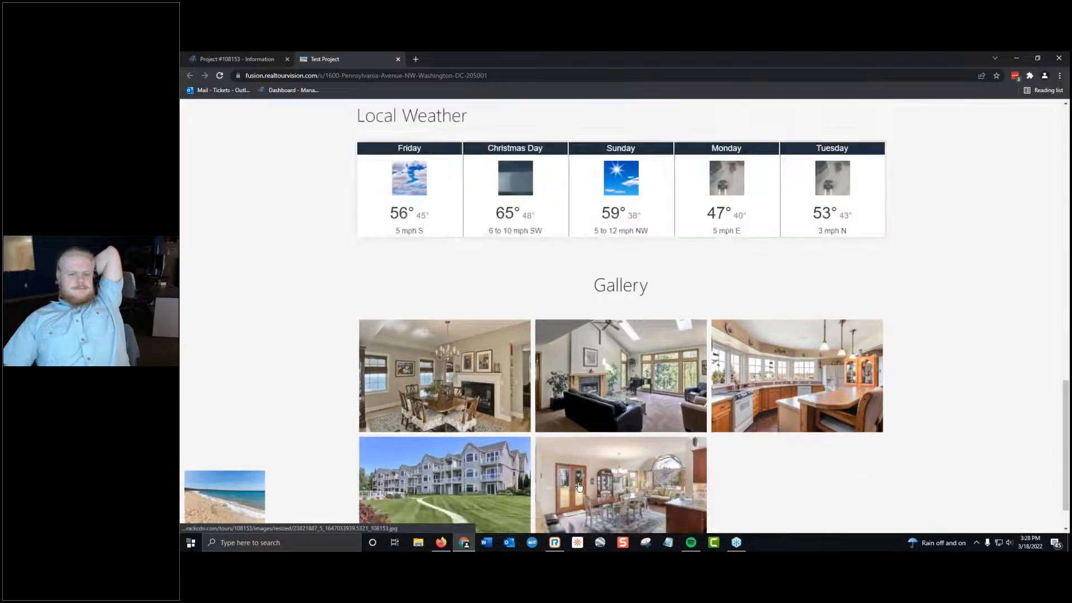
{"action": "scroll", "coordinate": [574, 490], "scroll_direction": "down", "scroll_amount": 6}
{"action": "scroll", "coordinate": [574, 486], "scroll_direction": "down", "scroll_amount": 8}
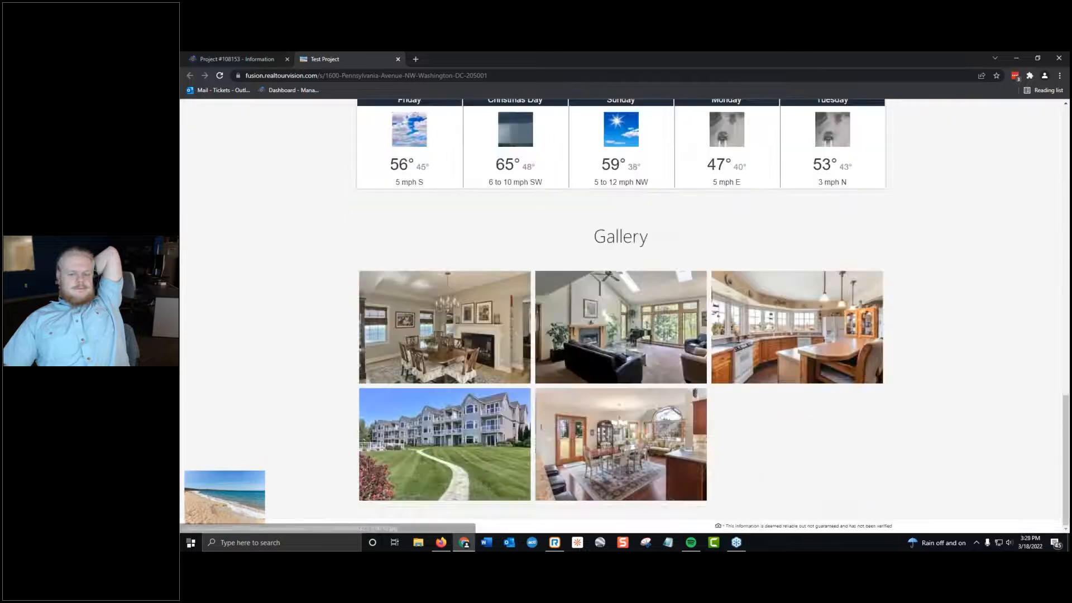
{"action": "left_click", "coordinate": [398, 59]}
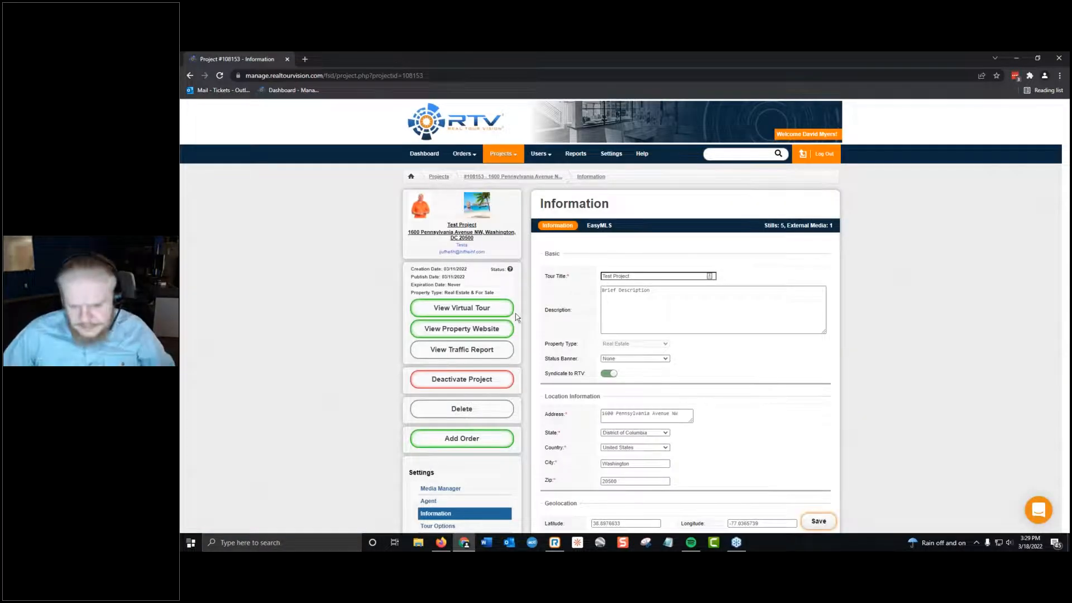
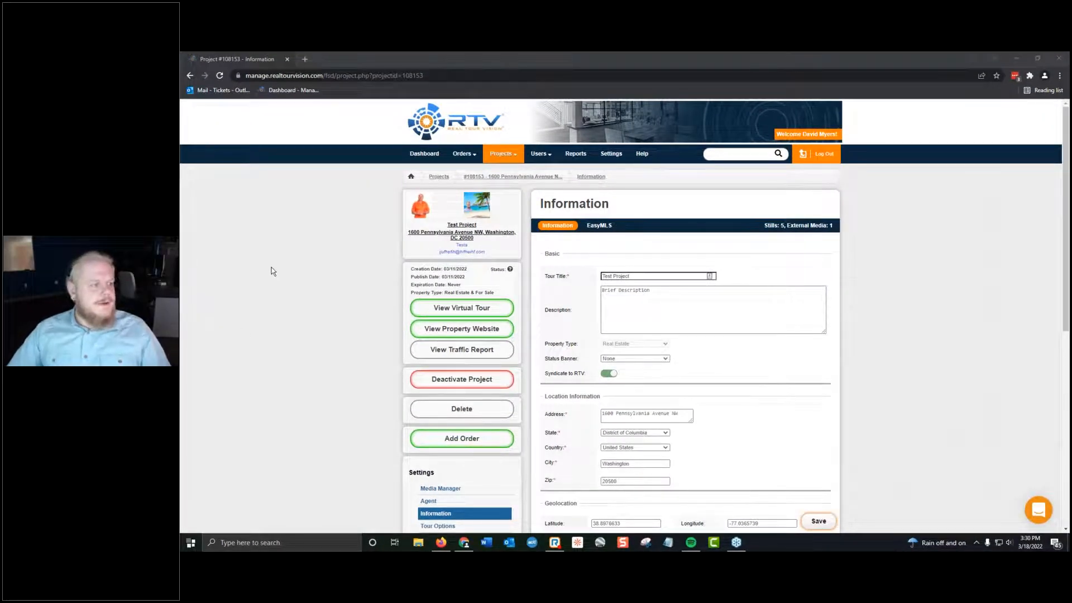
Open the test agent's account settings from the Test Project and examine the profile, login, order and contact sections.
{"action": "scroll", "coordinate": [246, 283], "scroll_direction": "down", "scroll_amount": 3}
{"action": "scroll", "coordinate": [573, 356], "scroll_direction": "up", "scroll_amount": 3}
{"action": "left_click", "coordinate": [460, 251]}
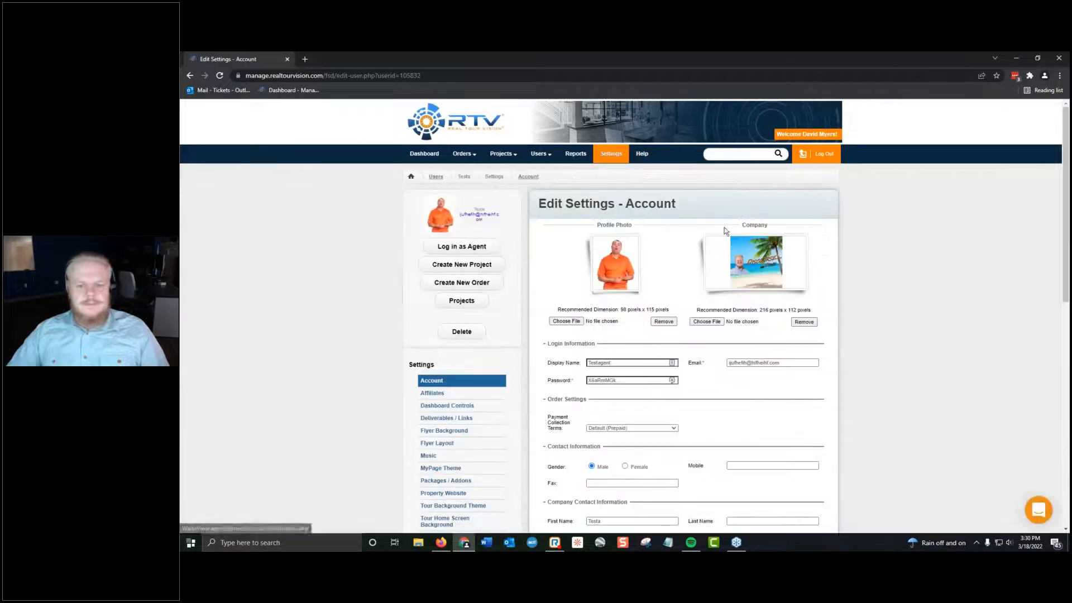
{"action": "scroll", "coordinate": [524, 295], "scroll_direction": "down", "scroll_amount": 2}
{"action": "scroll", "coordinate": [524, 293], "scroll_direction": "down", "scroll_amount": 3}
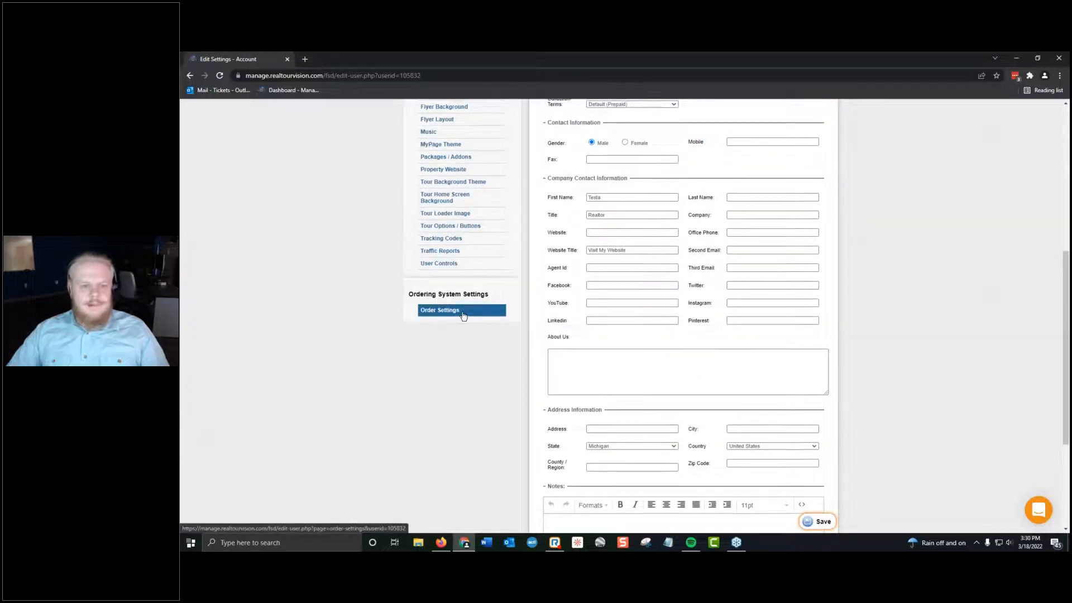
{"action": "scroll", "coordinate": [464, 316], "scroll_direction": "up", "scroll_amount": 6}
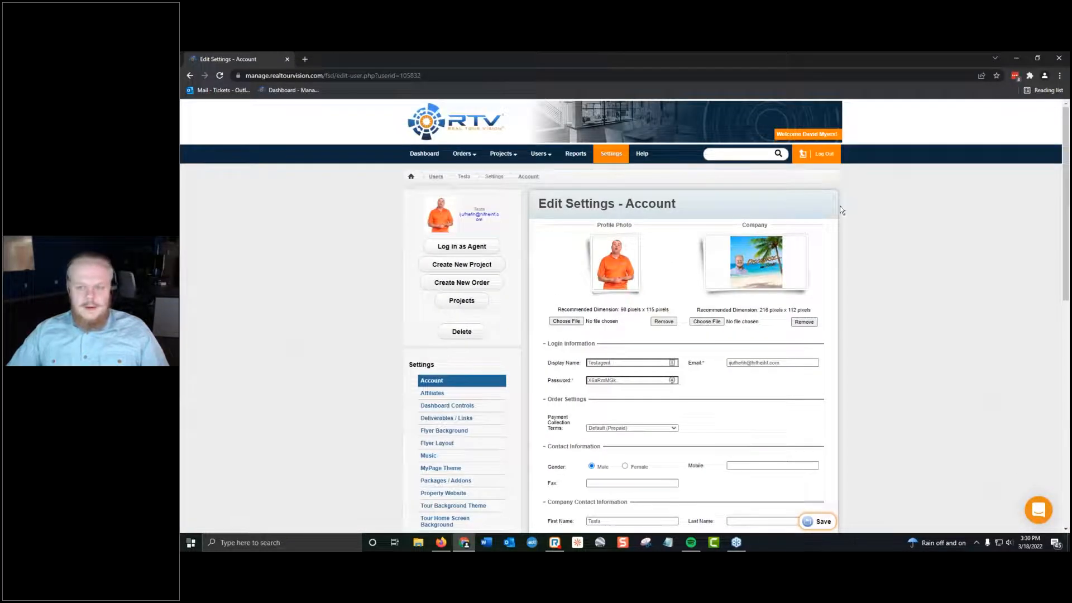
{"action": "scroll", "coordinate": [288, 353], "scroll_direction": "down", "scroll_amount": 7}
{"action": "scroll", "coordinate": [261, 391], "scroll_direction": "up", "scroll_amount": 8}
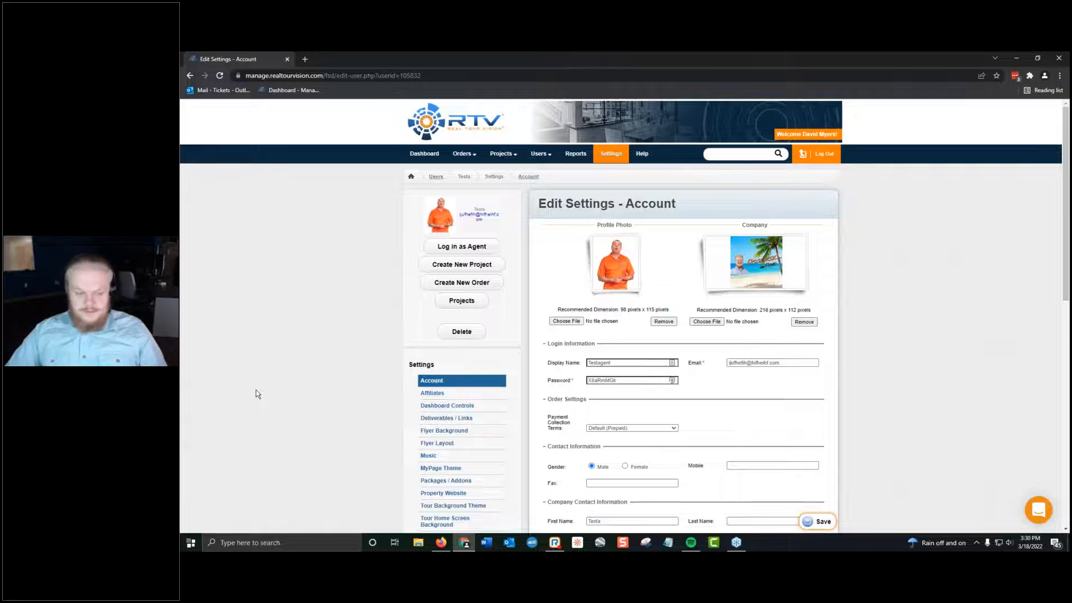
{"action": "scroll", "coordinate": [402, 363], "scroll_direction": "down", "scroll_amount": 4}
{"action": "scroll", "coordinate": [402, 360], "scroll_direction": "up", "scroll_amount": 4}
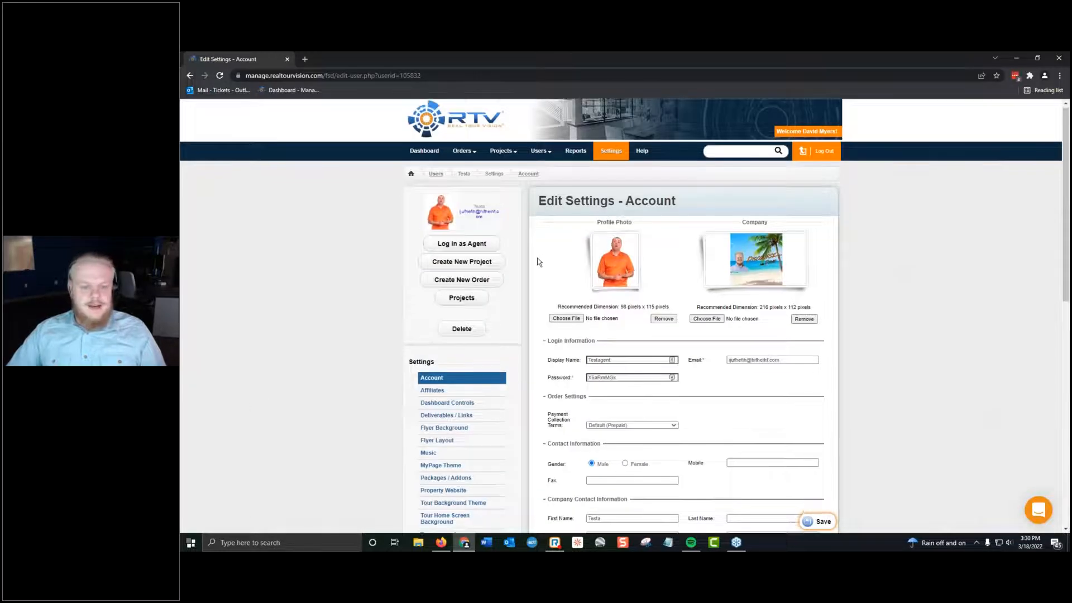
Open the test agent's Order Settings and view the available Default Payment Collection Terms options.
{"action": "scroll", "coordinate": [537, 258], "scroll_direction": "down", "scroll_amount": 6}
{"action": "left_click", "coordinate": [447, 310]}
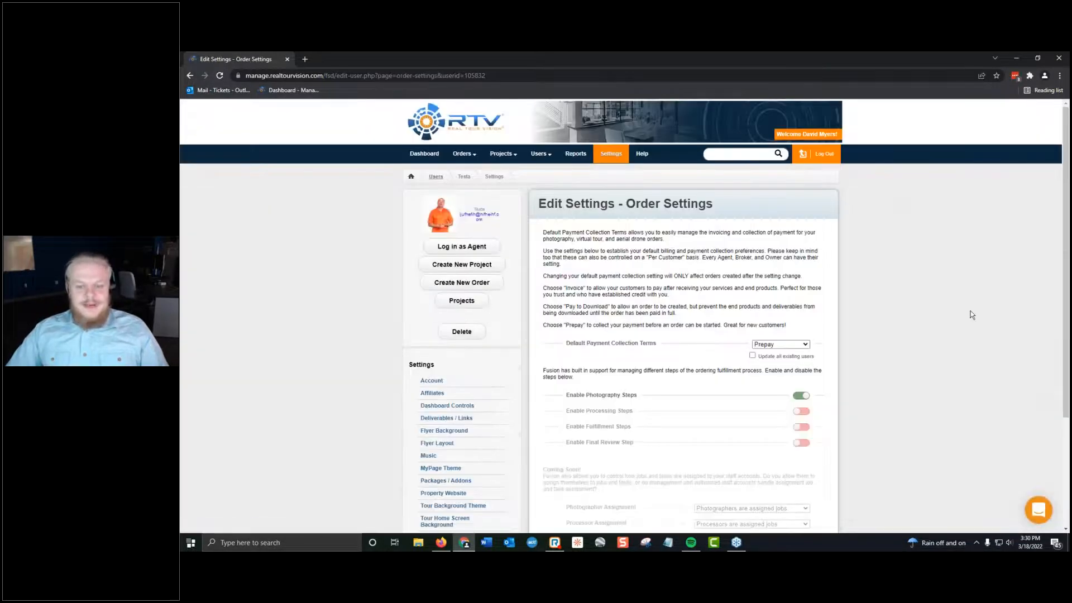
{"action": "scroll", "coordinate": [972, 315], "scroll_direction": "down", "scroll_amount": 1}
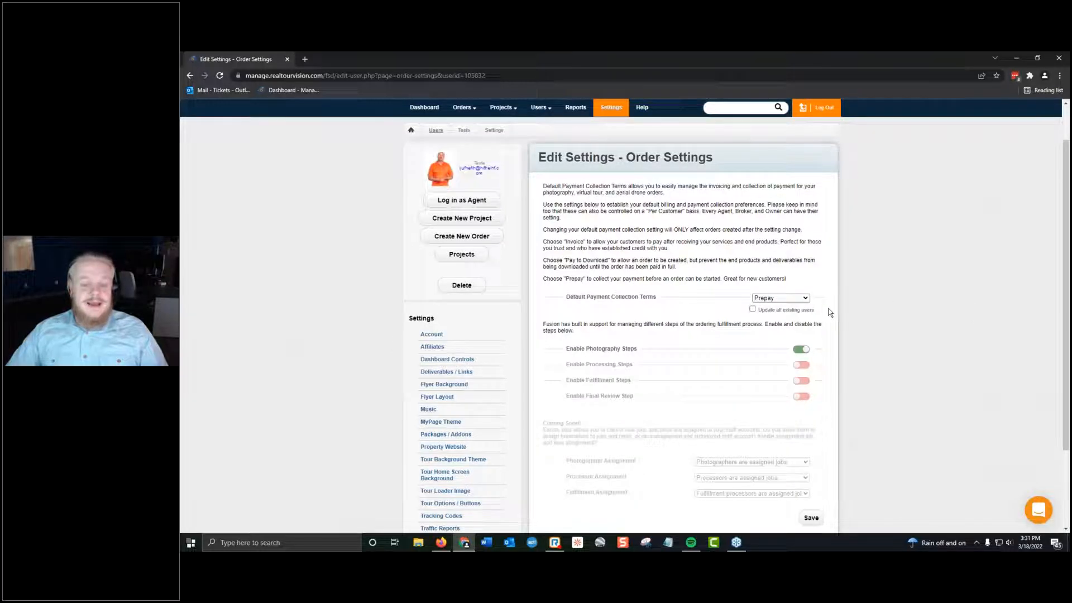
{"action": "left_click", "coordinate": [788, 301]}
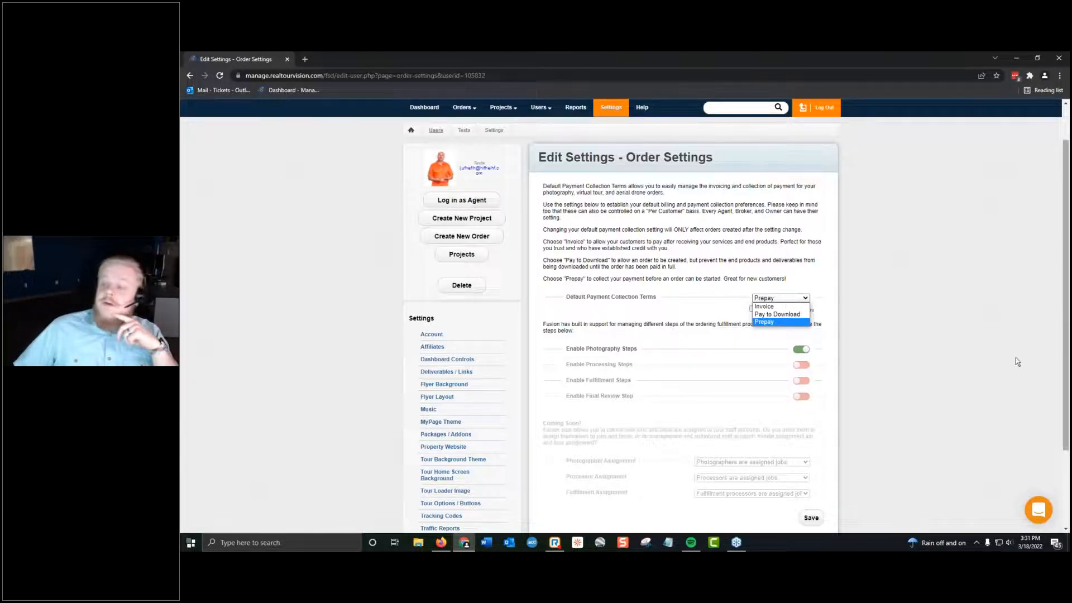
{"action": "left_click", "coordinate": [555, 544]}
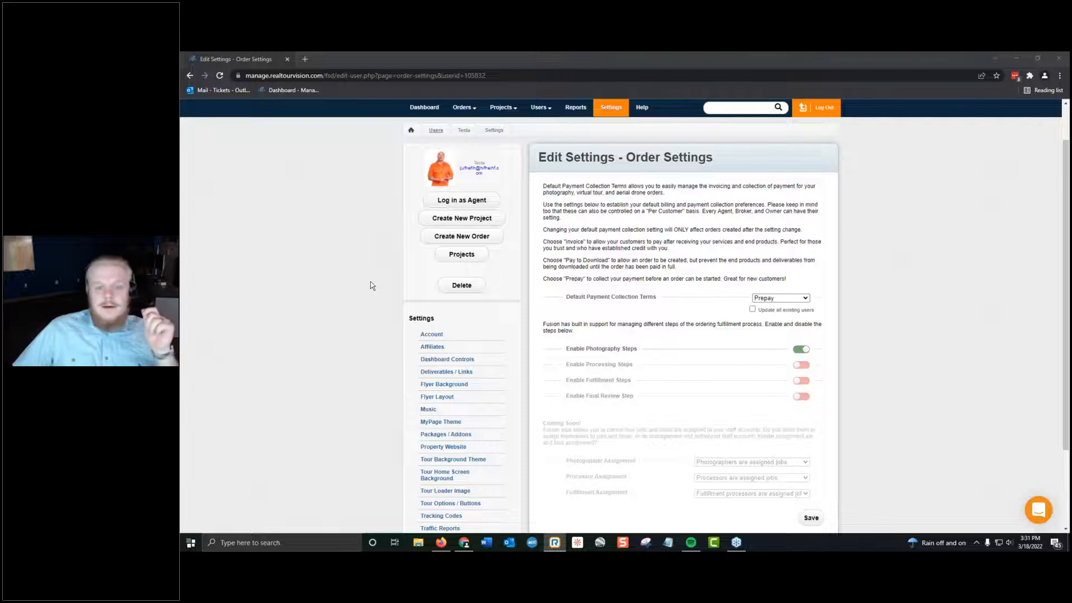
{"action": "left_click", "coordinate": [744, 272]}
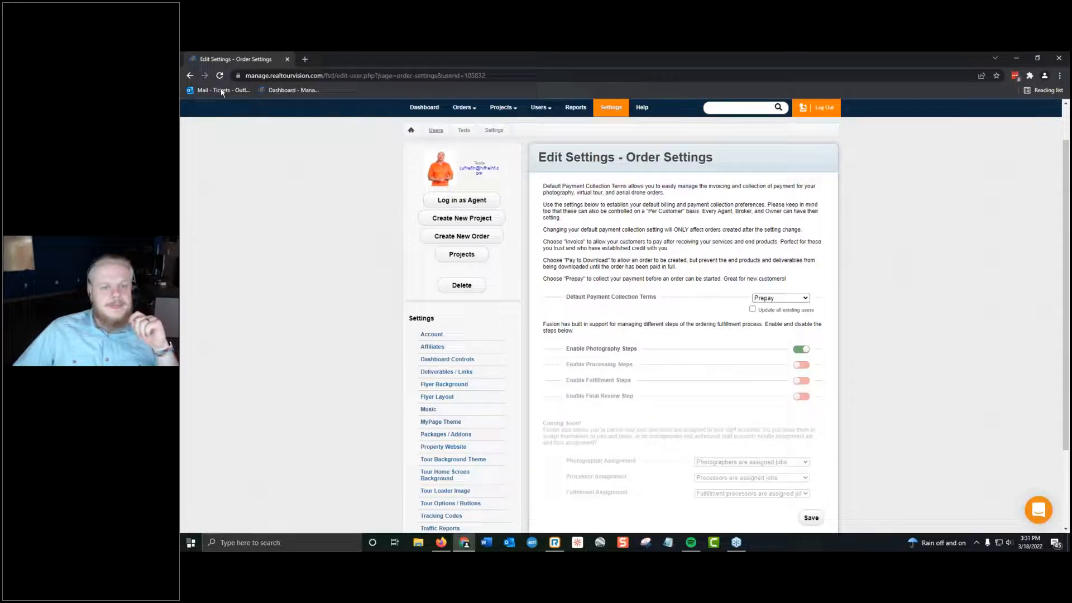
Return to the Users list and unlink the test agent from the Success Realty broker without reassigning projects.
{"action": "scroll", "coordinate": [611, 379], "scroll_direction": "up", "scroll_amount": 1}
{"action": "mouse_move", "coordinate": [553, 155]}
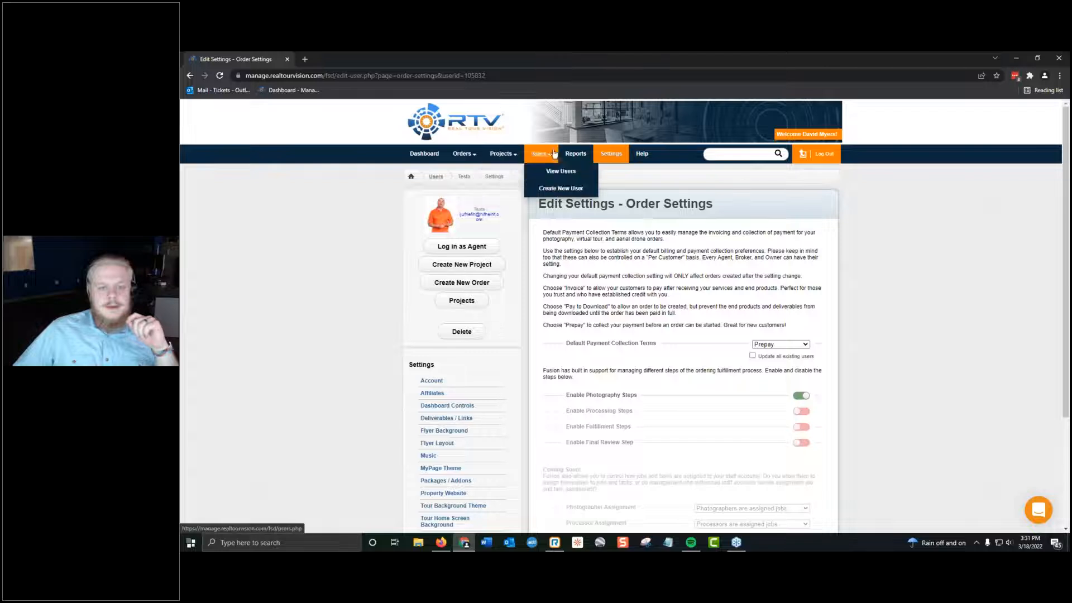
{"action": "left_click", "coordinate": [549, 173]}
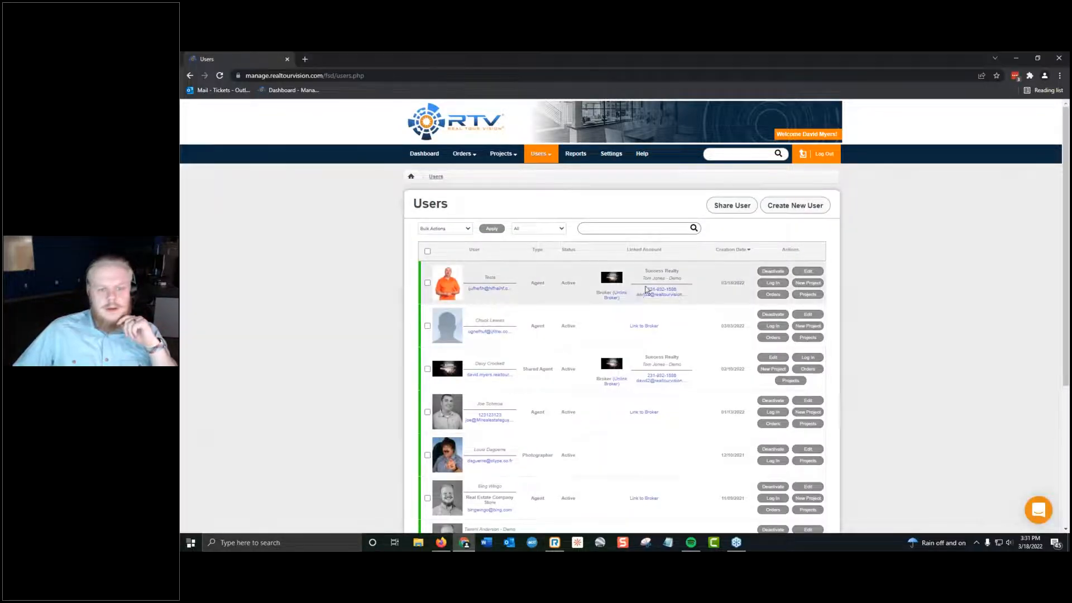
{"action": "left_click", "coordinate": [612, 295]}
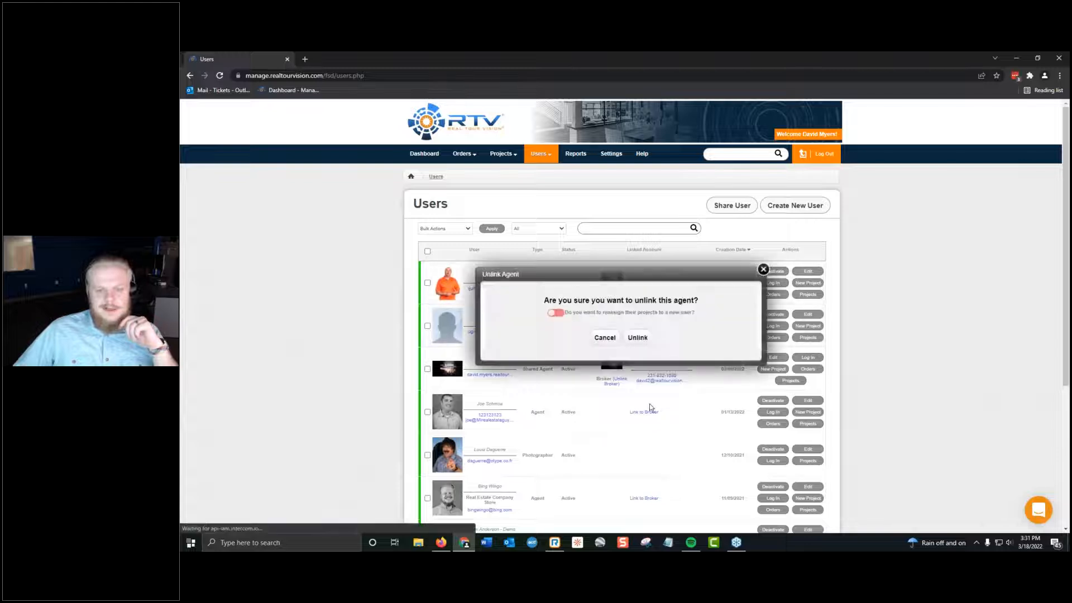
{"action": "left_click", "coordinate": [630, 339]}
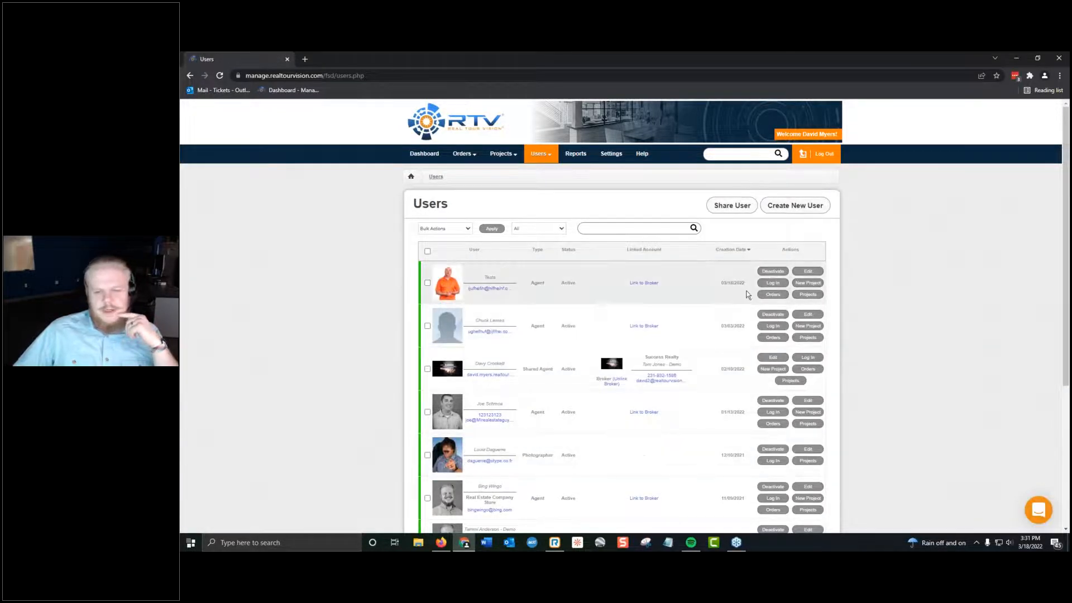
Open the Success Realty broker's account settings, and examine the broker's User Controls and Order Settings.
{"action": "scroll", "coordinate": [563, 361], "scroll_direction": "down", "scroll_amount": 4}
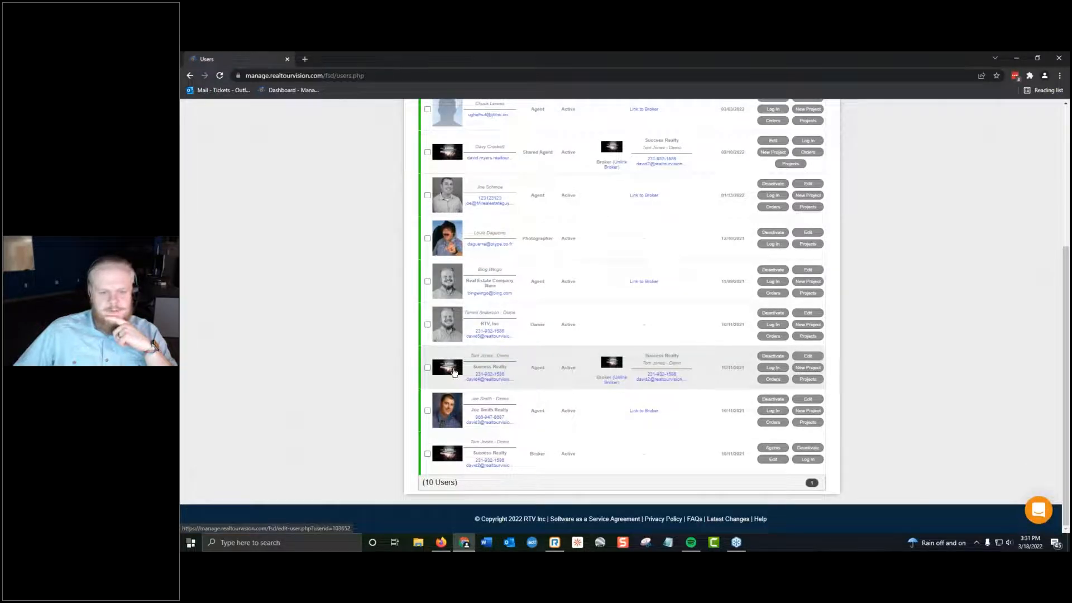
{"action": "left_click", "coordinate": [462, 465]}
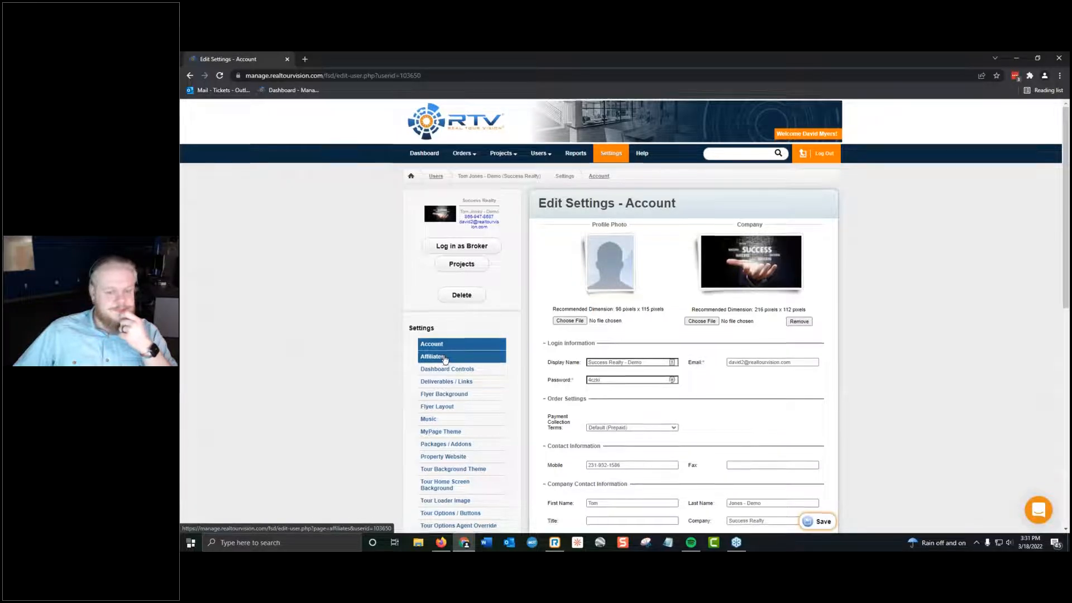
{"action": "scroll", "coordinate": [445, 359], "scroll_direction": "down", "scroll_amount": 2}
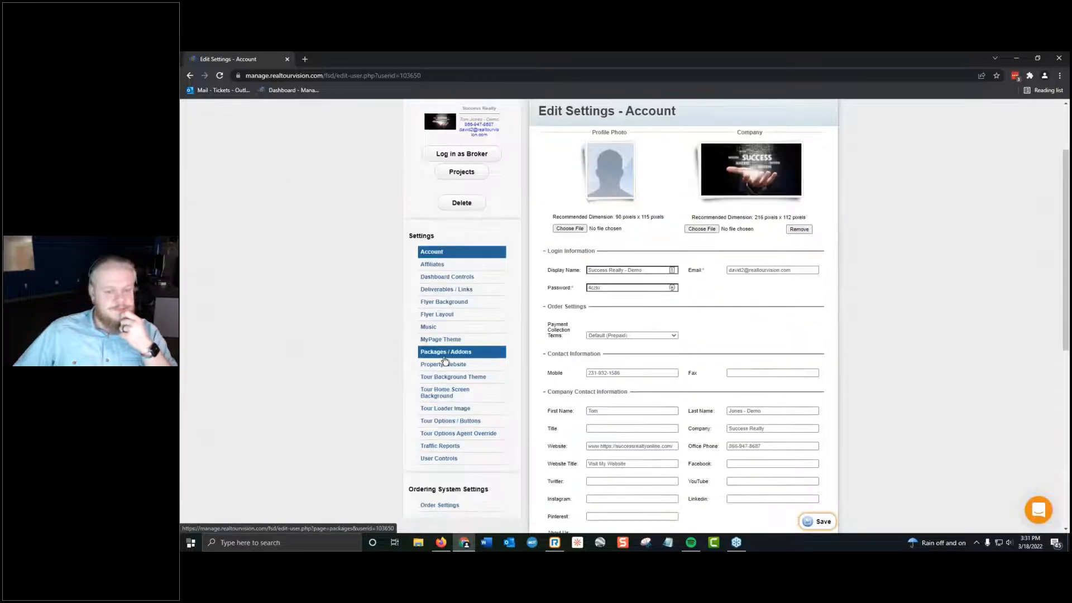
{"action": "left_click", "coordinate": [492, 458]}
{"action": "scroll", "coordinate": [492, 463], "scroll_direction": "down", "scroll_amount": 6}
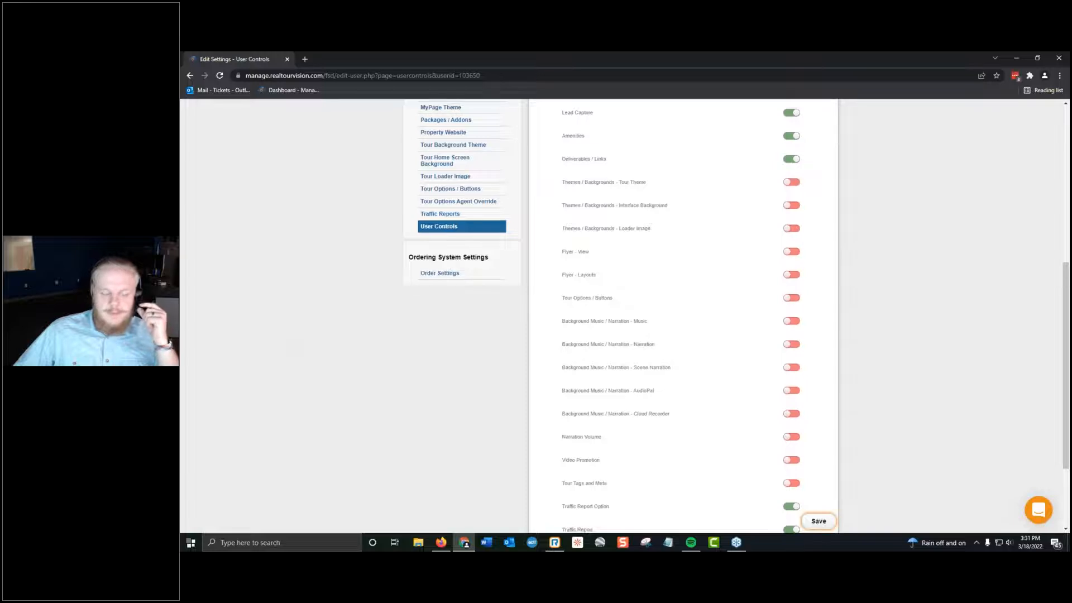
{"action": "scroll", "coordinate": [443, 318], "scroll_direction": "down", "scroll_amount": 2}
{"action": "scroll", "coordinate": [439, 321], "scroll_direction": "up", "scroll_amount": 3}
{"action": "left_click", "coordinate": [455, 341]}
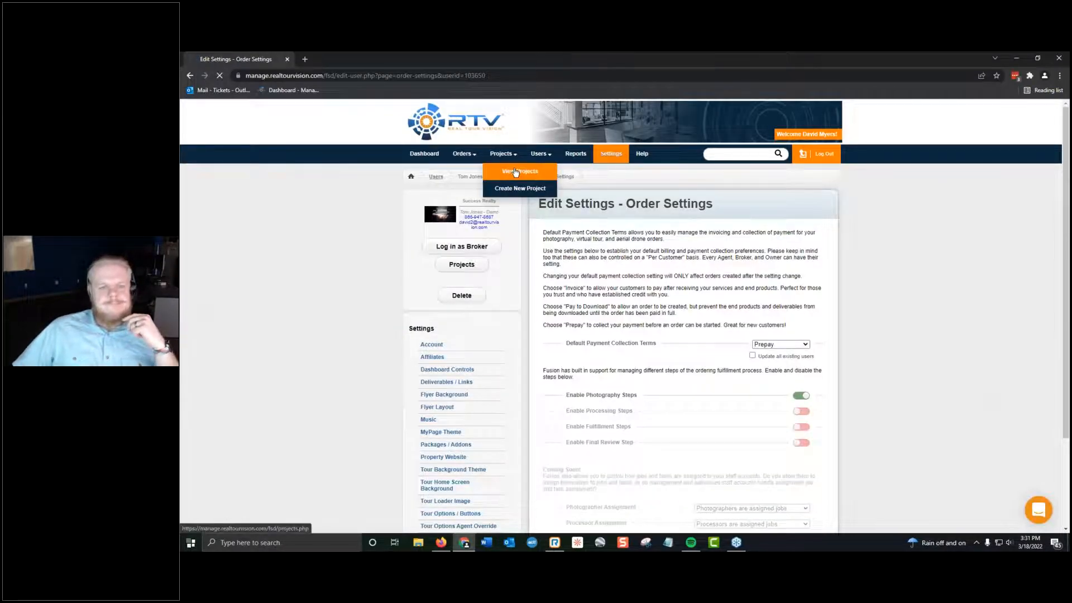
View the Projects list and open the Test Project's information page.
{"action": "left_click", "coordinate": [533, 156]}
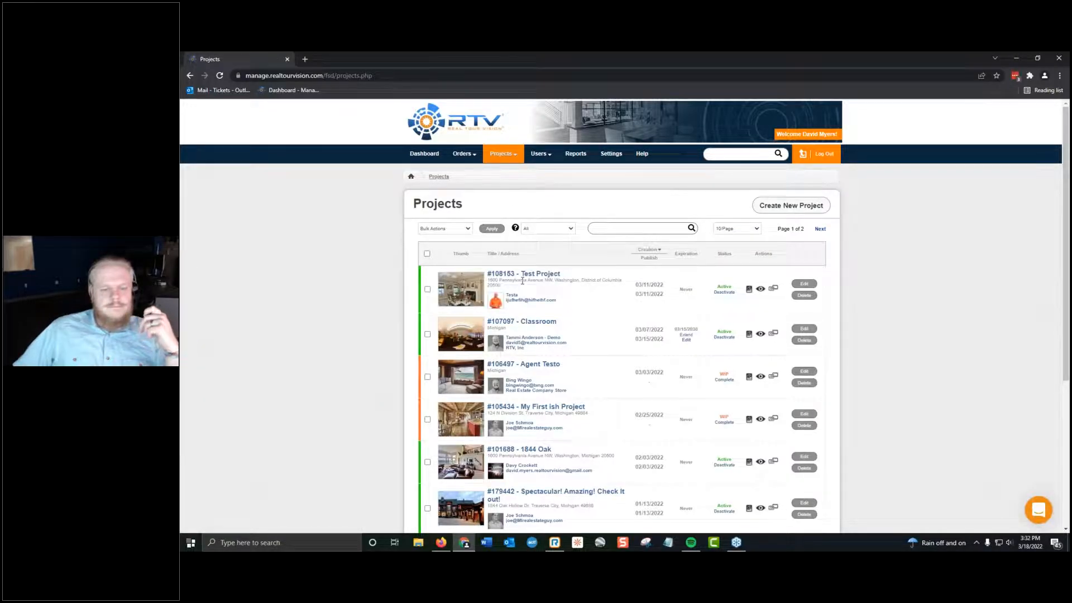
{"action": "scroll", "coordinate": [587, 369], "scroll_direction": "down", "scroll_amount": 3}
{"action": "scroll", "coordinate": [586, 369], "scroll_direction": "up", "scroll_amount": 3}
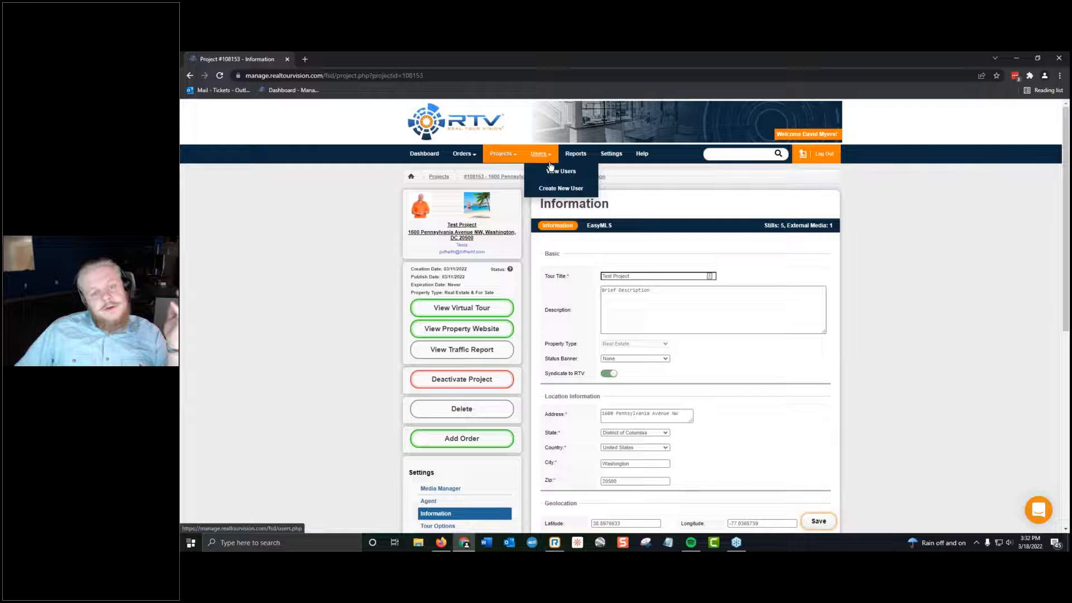
From the Users list, open the account settings of the agent below the test agent and view the default Music settings.
{"action": "left_click", "coordinate": [556, 174]}
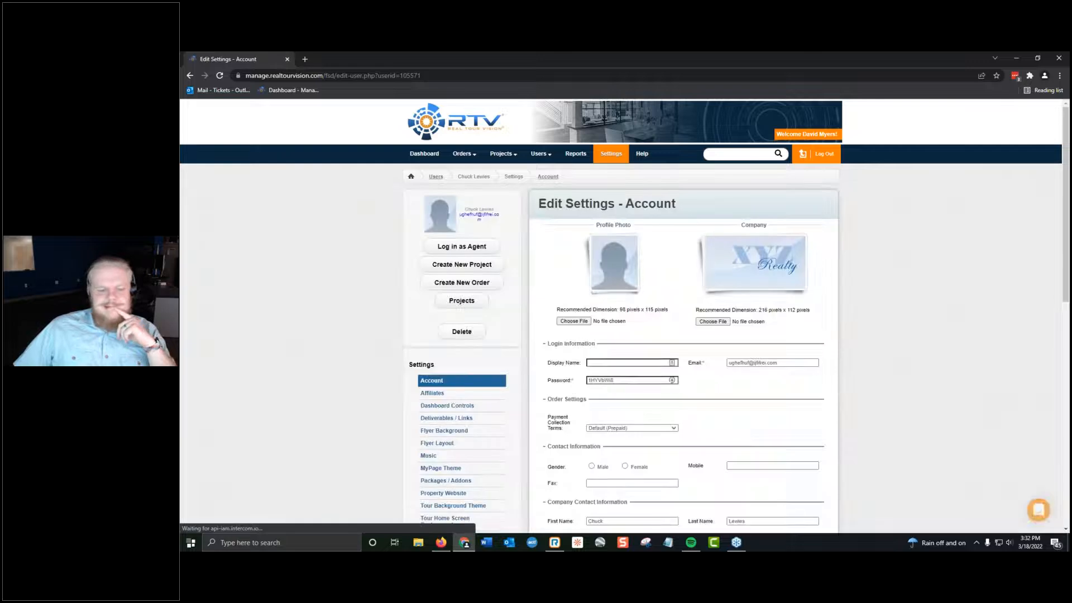
{"action": "scroll", "coordinate": [569, 319], "scroll_direction": "down", "scroll_amount": 5}
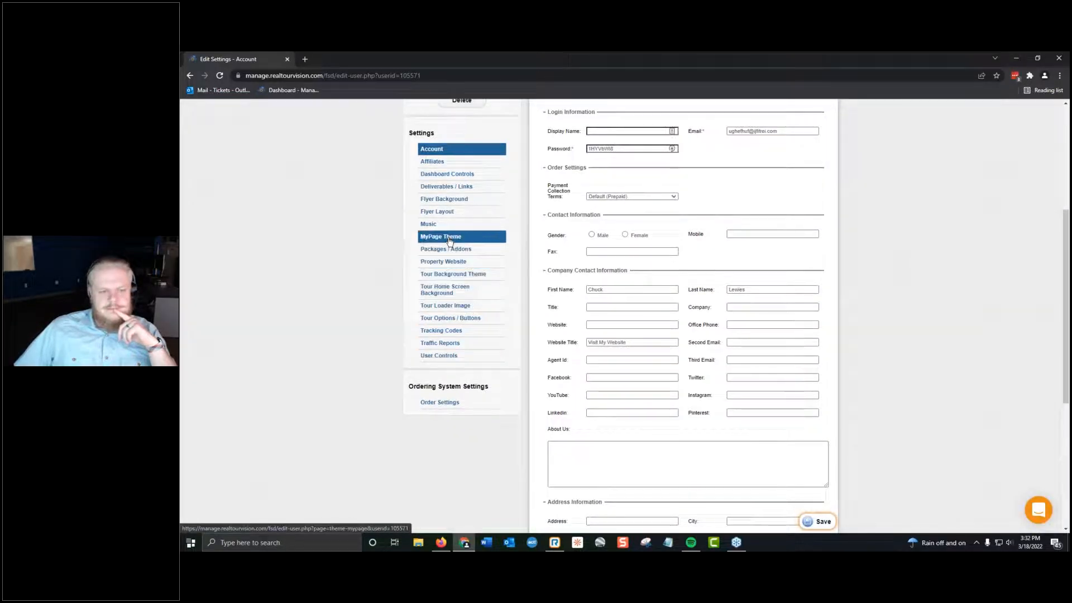
{"action": "scroll", "coordinate": [445, 240], "scroll_direction": "up", "scroll_amount": 1}
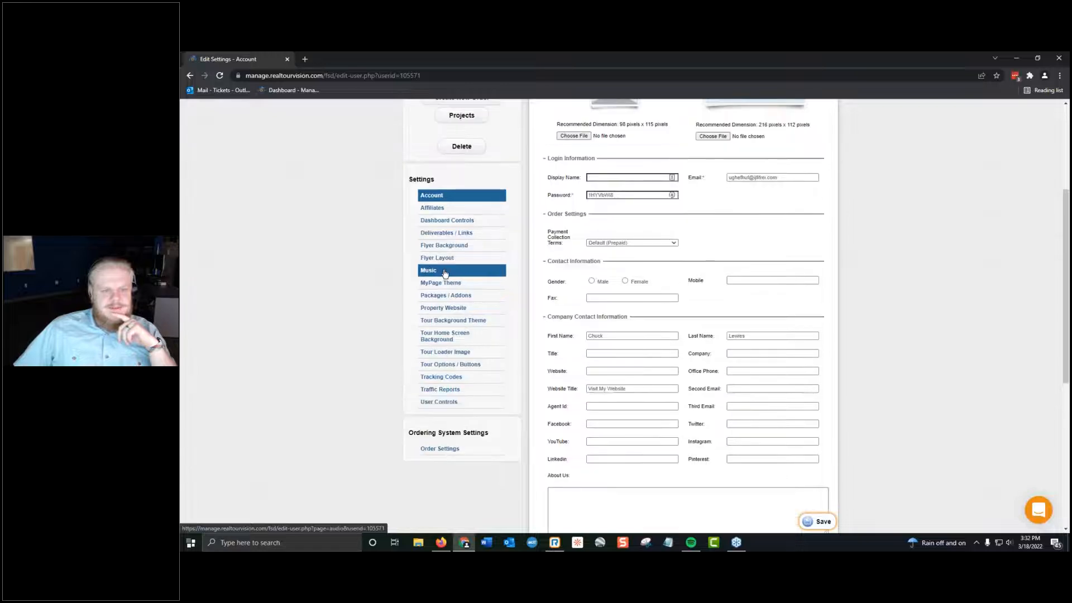
{"action": "left_click", "coordinate": [445, 274]}
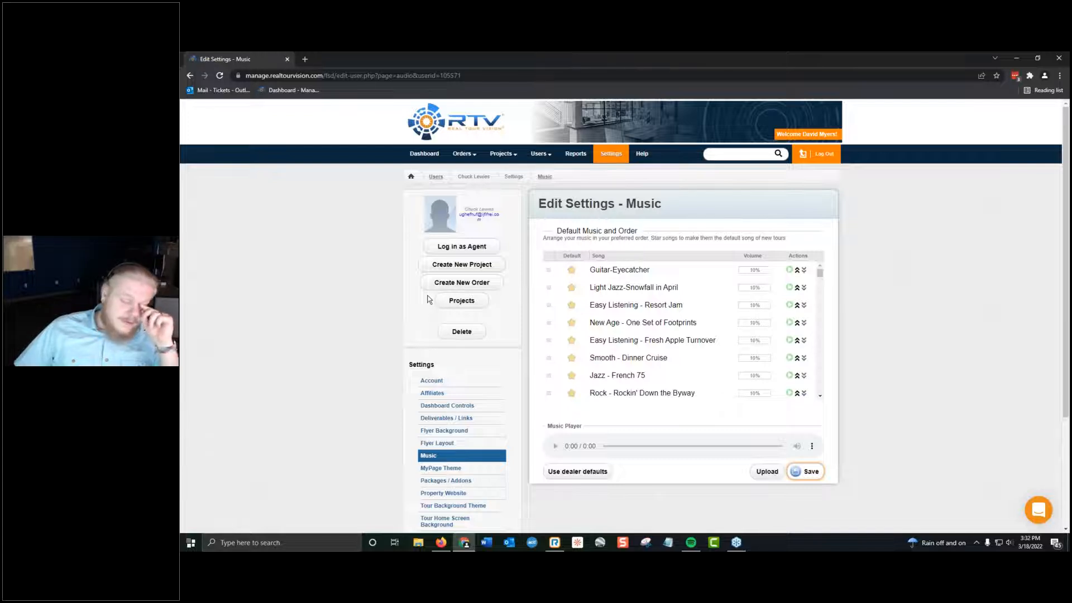
{"action": "scroll", "coordinate": [329, 376], "scroll_direction": "down", "scroll_amount": 2}
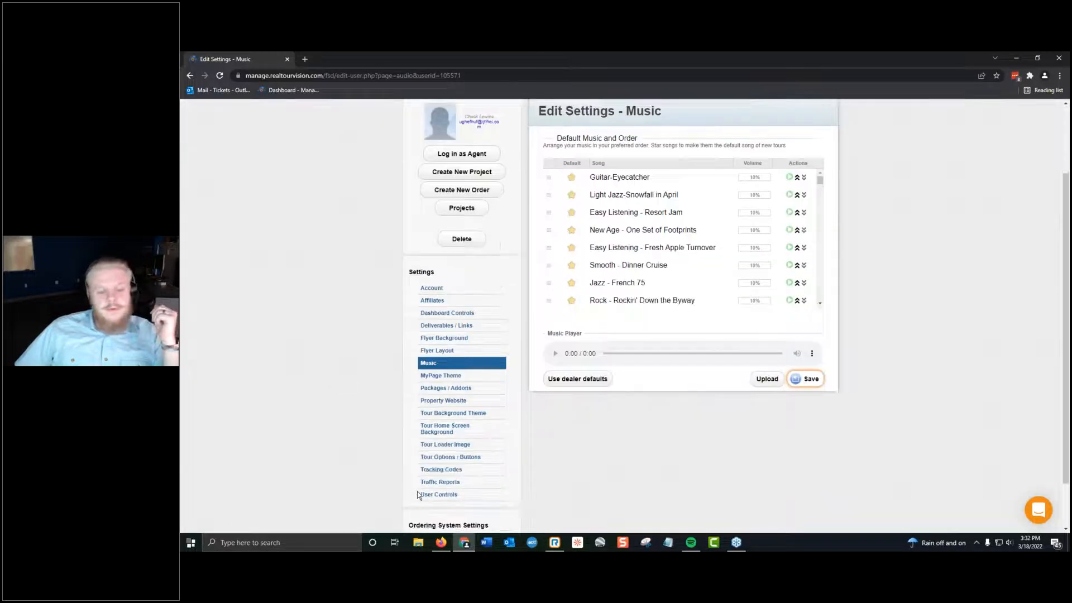
Open this agent's User Controls, search the page for "music", examine the background music and narration controls, and close the search.
{"action": "left_click", "coordinate": [439, 494]}
{"action": "scroll", "coordinate": [809, 296], "scroll_direction": "down", "scroll_amount": 8}
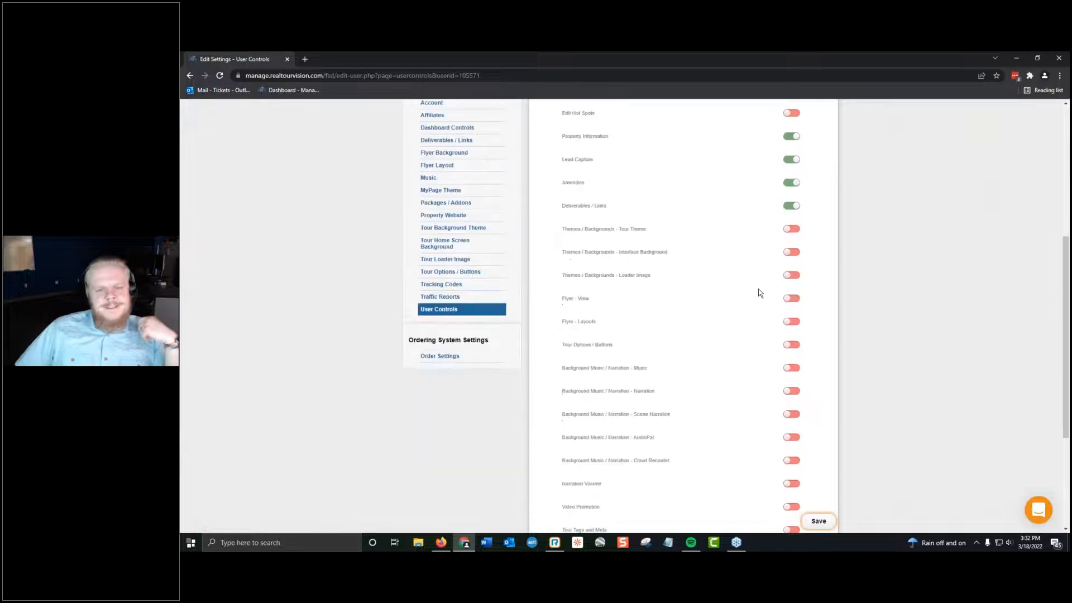
{"action": "scroll", "coordinate": [759, 293], "scroll_direction": "up", "scroll_amount": 5}
{"action": "key", "text": "ctrl+f"}
{"action": "type", "text": "music"}
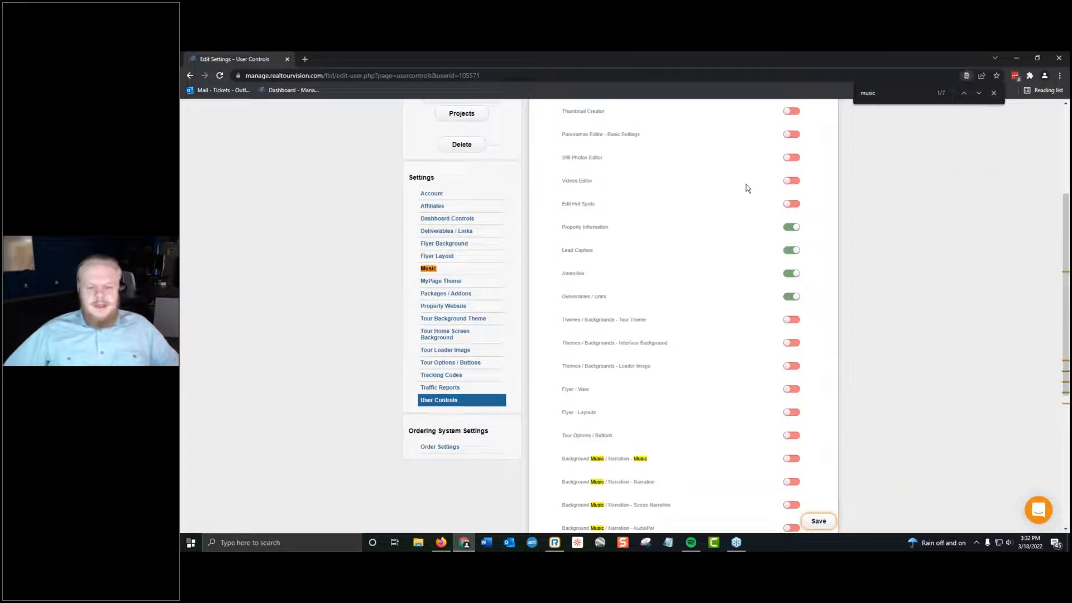
{"action": "scroll", "coordinate": [446, 189], "scroll_direction": "down", "scroll_amount": 3}
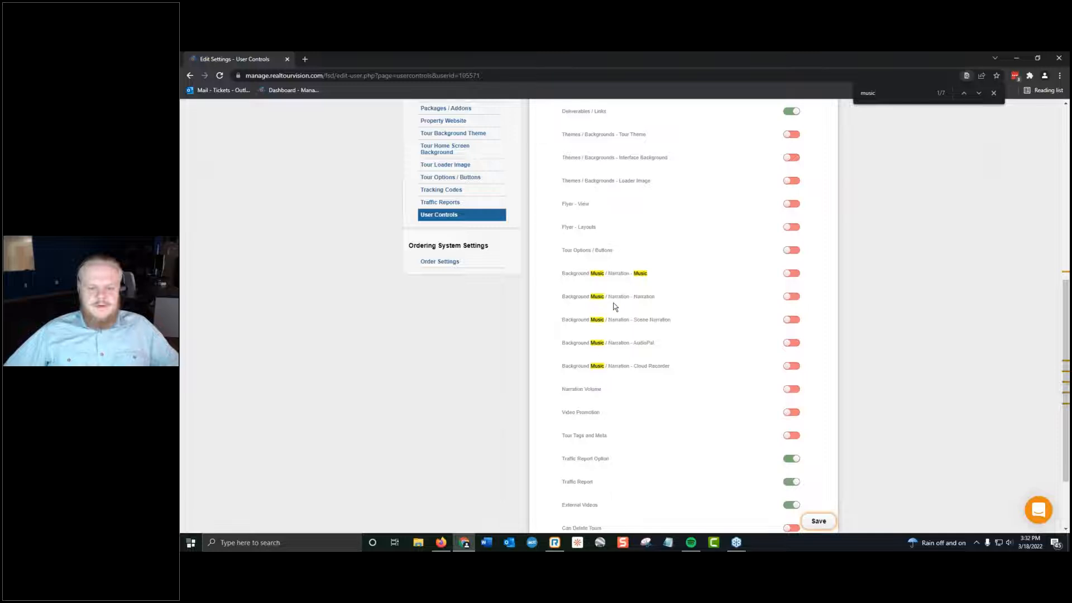
{"action": "scroll", "coordinate": [658, 319], "scroll_direction": "up", "scroll_amount": 7}
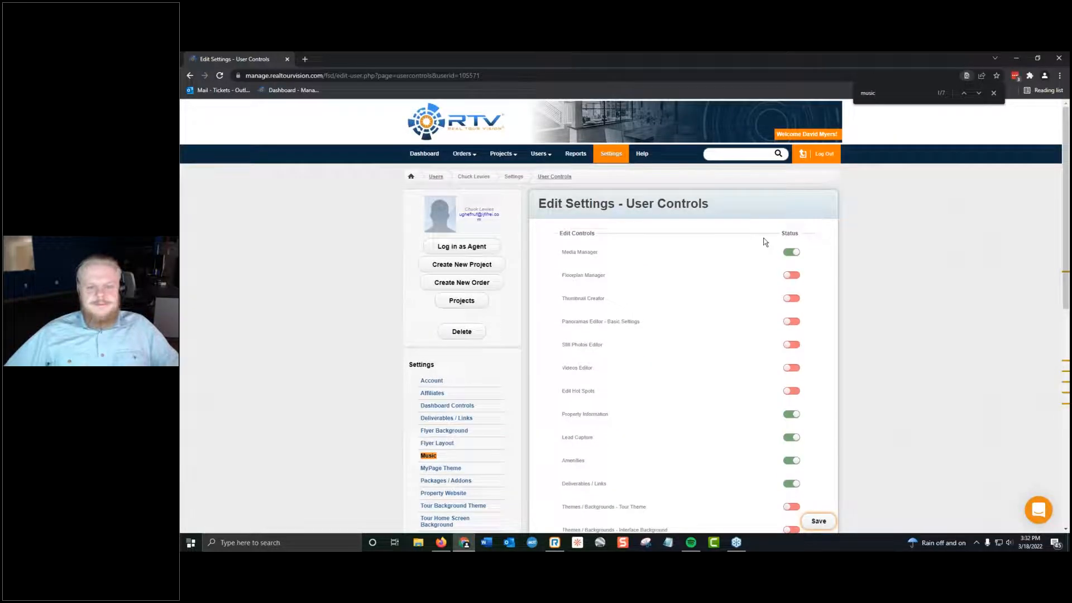
{"action": "key", "text": "Escape"}
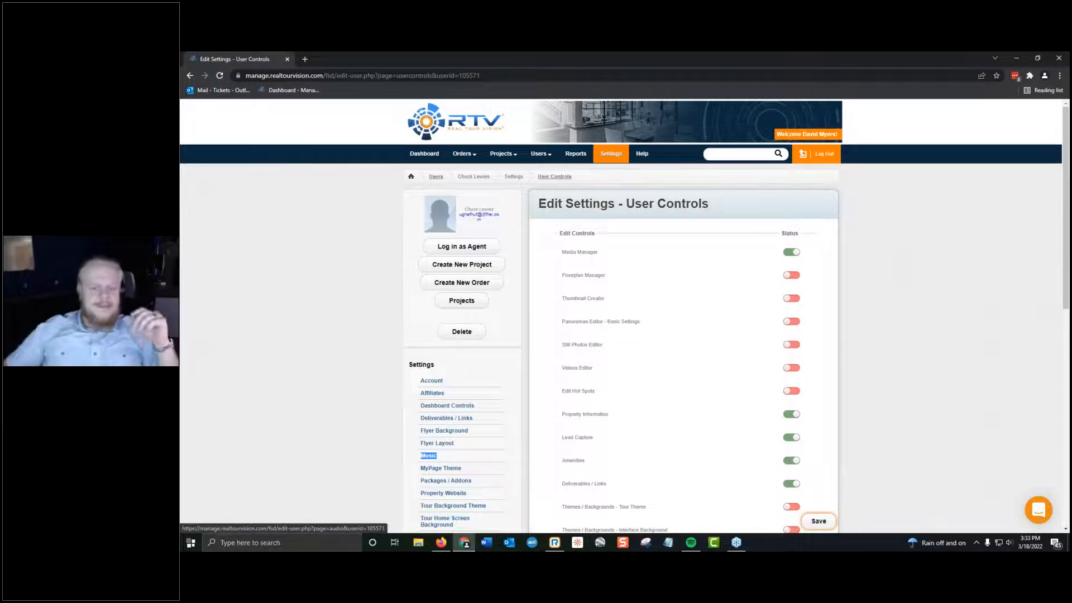
Open the main account's own Settings and look through the Profile page and the general and ordering system categories.
{"action": "left_click", "coordinate": [576, 154]}
{"action": "left_click", "coordinate": [613, 156]}
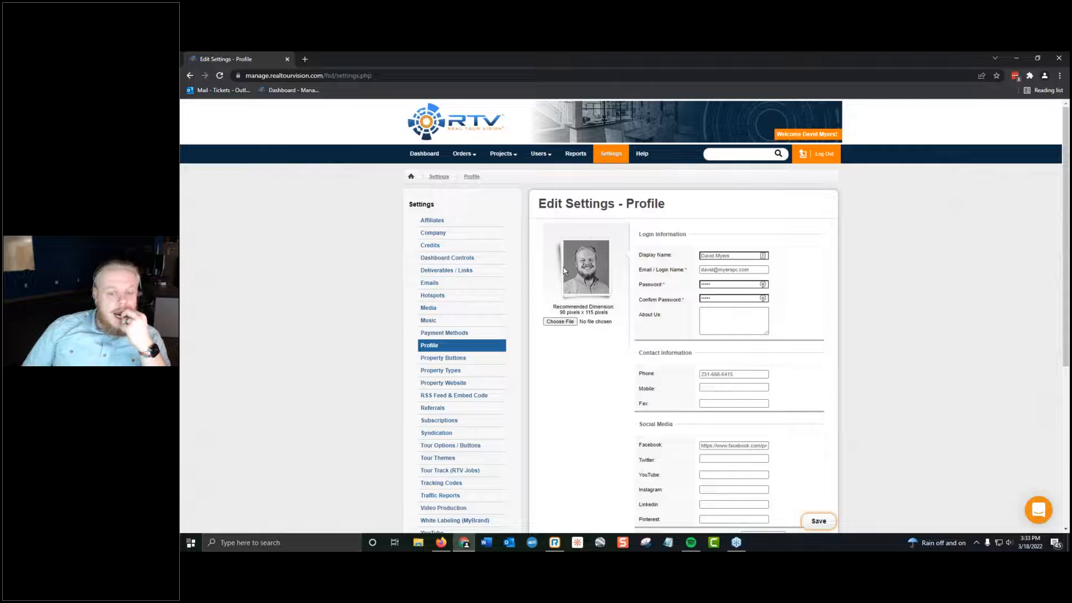
{"action": "scroll", "coordinate": [562, 267], "scroll_direction": "down", "scroll_amount": 5}
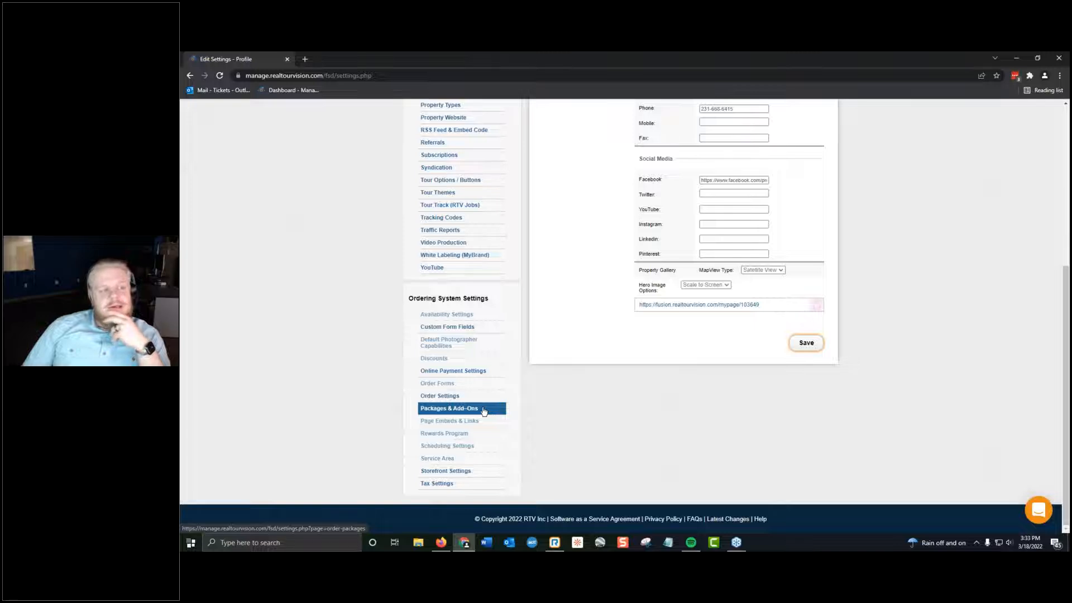
{"action": "scroll", "coordinate": [512, 452], "scroll_direction": "up", "scroll_amount": 5}
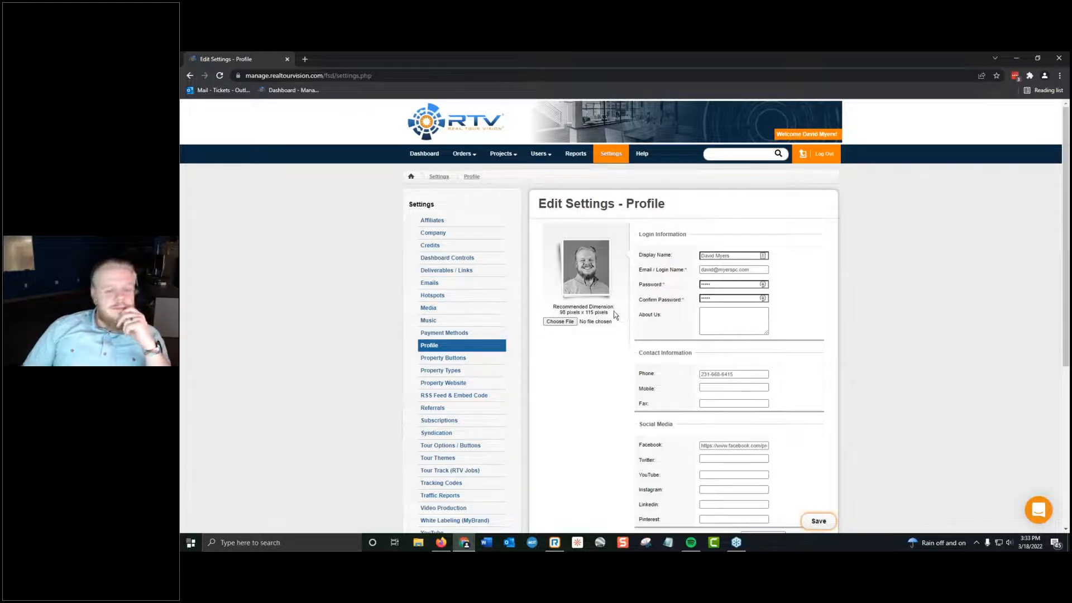
{"action": "scroll", "coordinate": [593, 363], "scroll_direction": "down", "scroll_amount": 2}
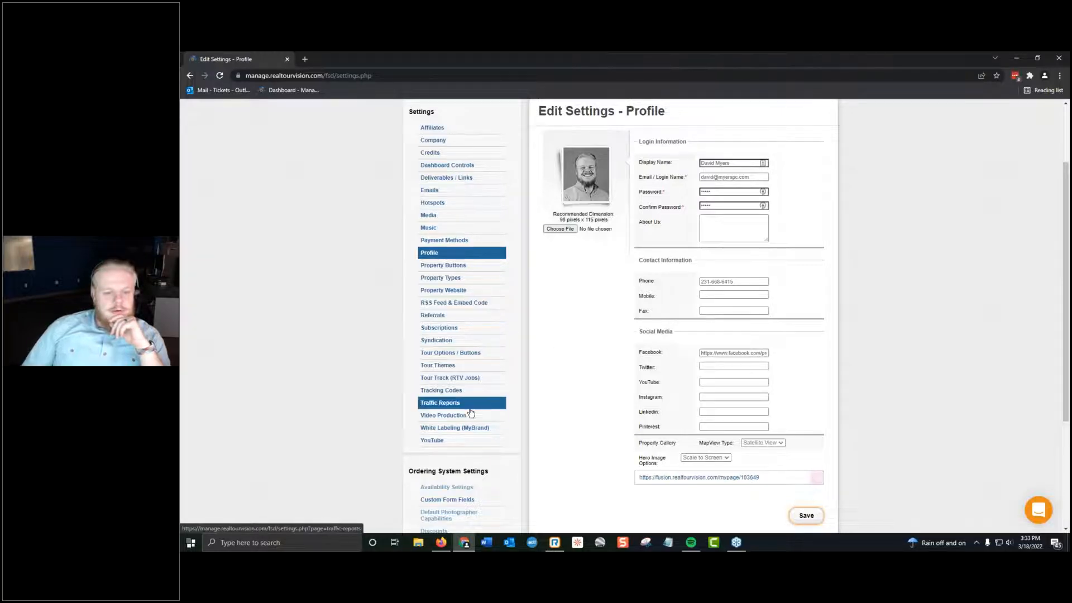
Look over the Settings category list alongside the Profile page and reopen the account's Settings.
{"action": "scroll", "coordinate": [480, 430], "scroll_direction": "up", "scroll_amount": 2}
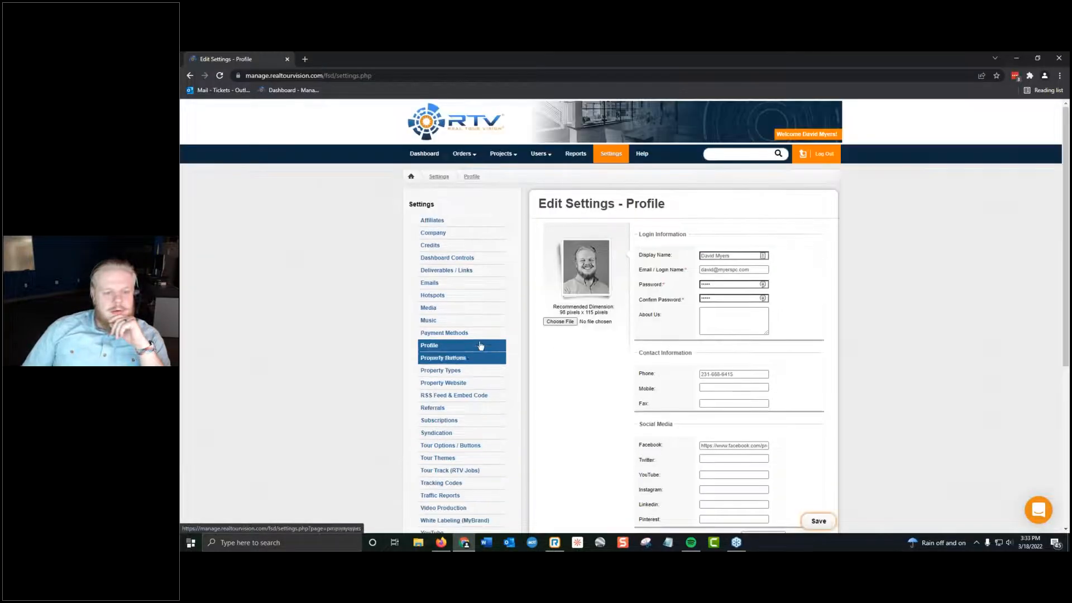
{"action": "scroll", "coordinate": [480, 339], "scroll_direction": "down", "scroll_amount": 2}
{"action": "scroll", "coordinate": [441, 423], "scroll_direction": "up", "scroll_amount": 2}
{"action": "mouse_move", "coordinate": [510, 157]}
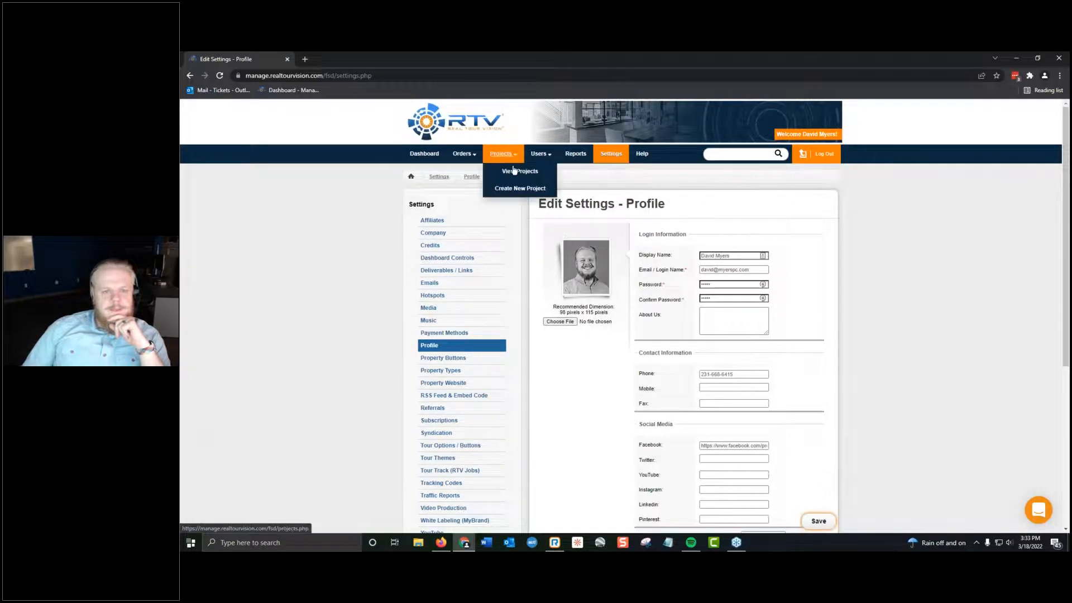
{"action": "left_click", "coordinate": [520, 188]}
{"action": "key", "text": "Escape"}
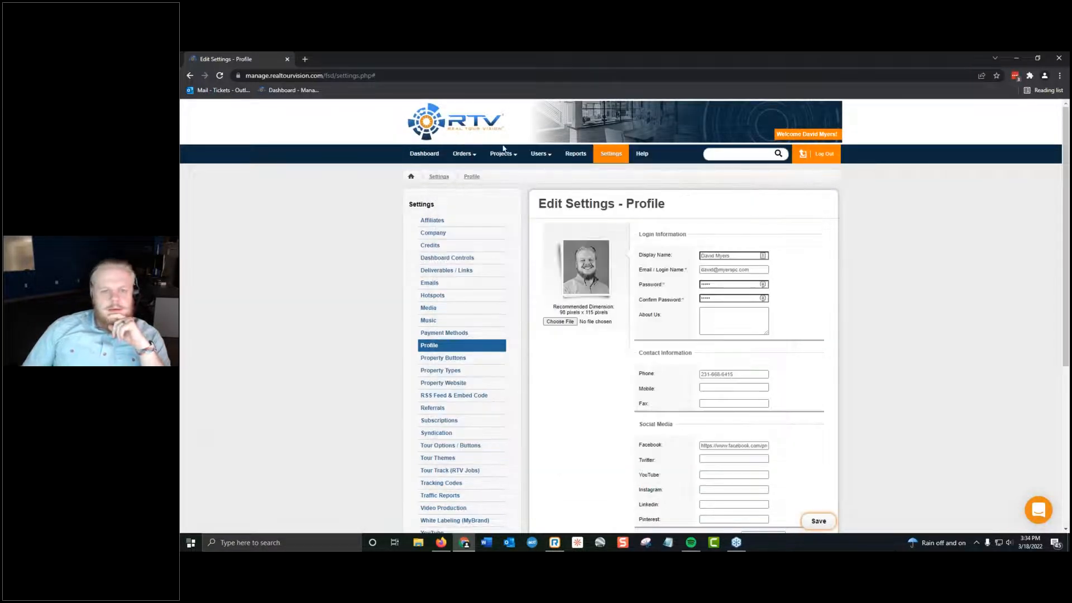
{"action": "left_click", "coordinate": [518, 174]}
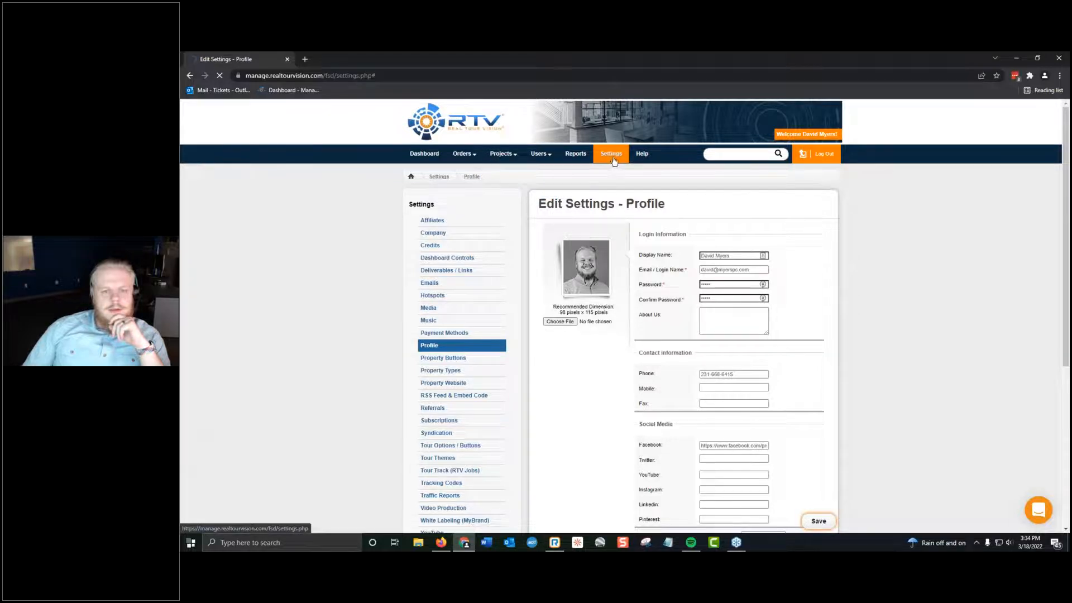
{"action": "left_click", "coordinate": [613, 158]}
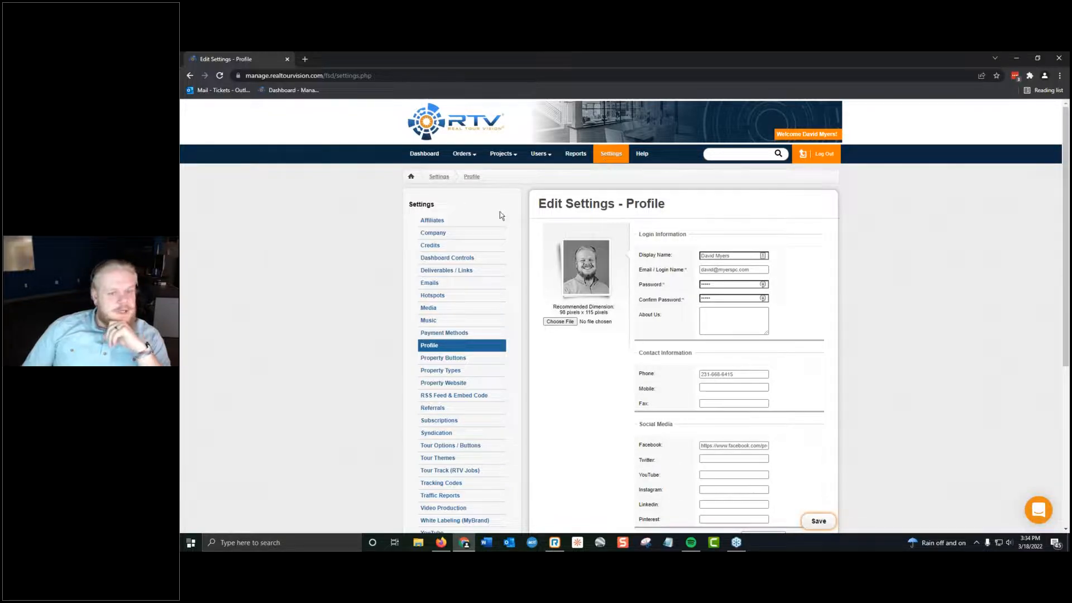
{"action": "scroll", "coordinate": [503, 279], "scroll_direction": "down", "scroll_amount": 2}
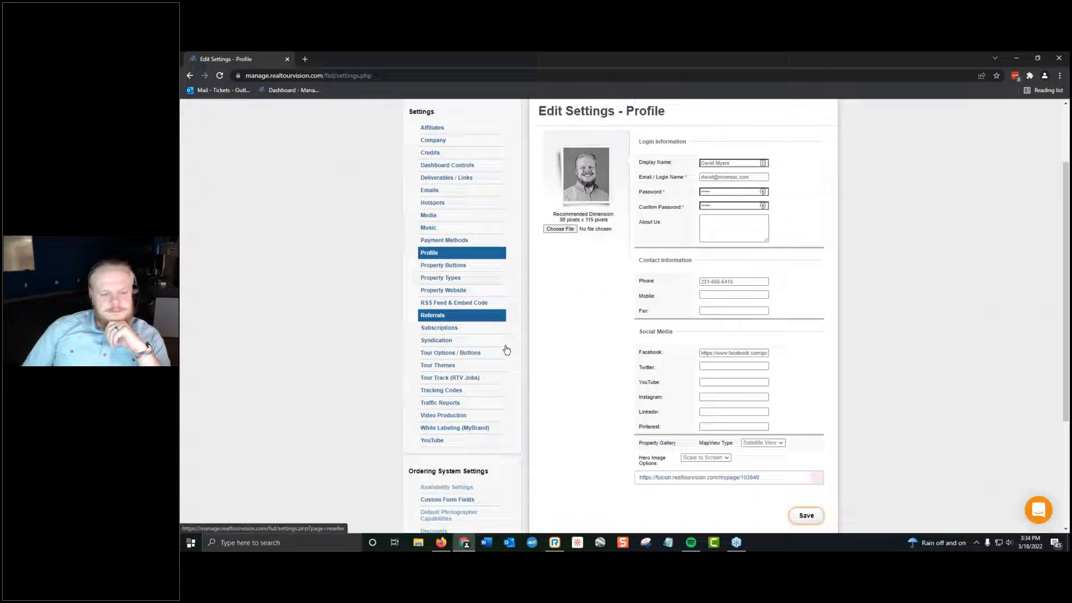
{"action": "scroll", "coordinate": [348, 366], "scroll_direction": "up", "scroll_amount": 2}
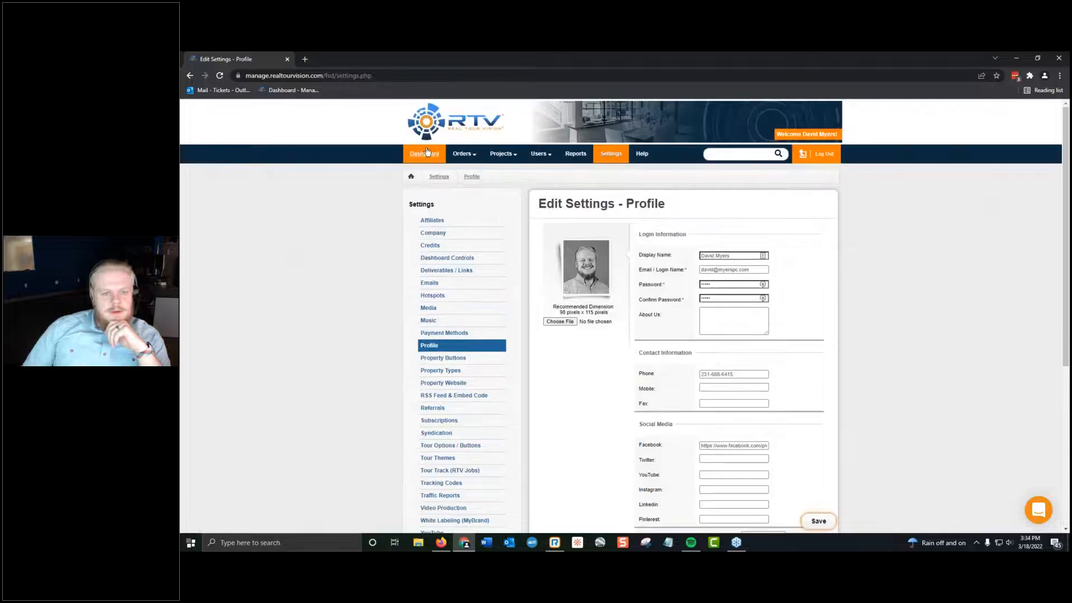
View the account's Dashboard and the Projects list.
{"action": "left_click", "coordinate": [426, 151]}
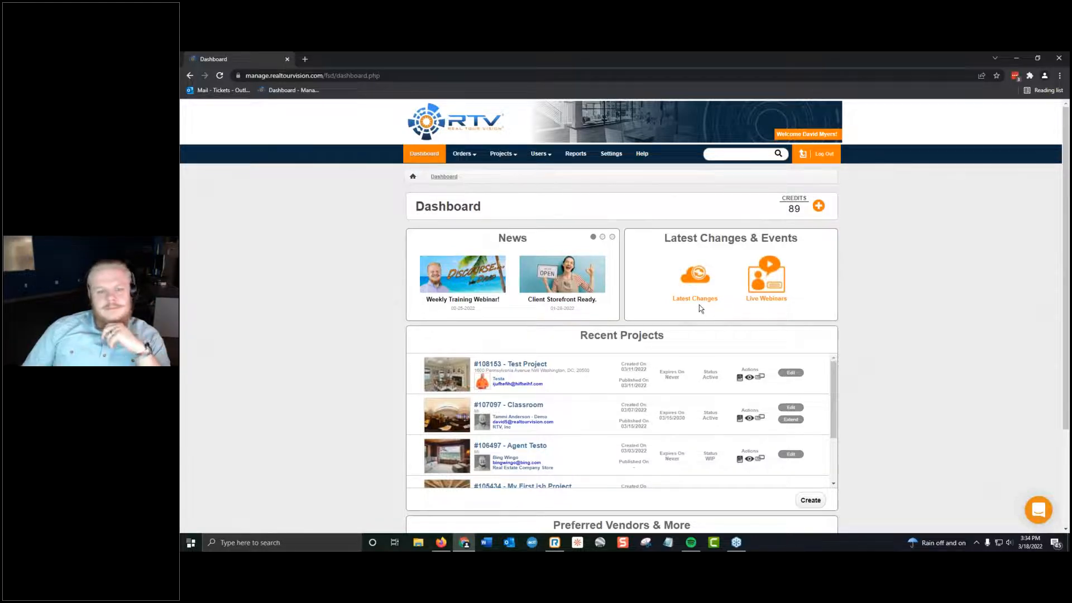
{"action": "left_click", "coordinate": [503, 154]}
{"action": "left_click", "coordinate": [513, 174]}
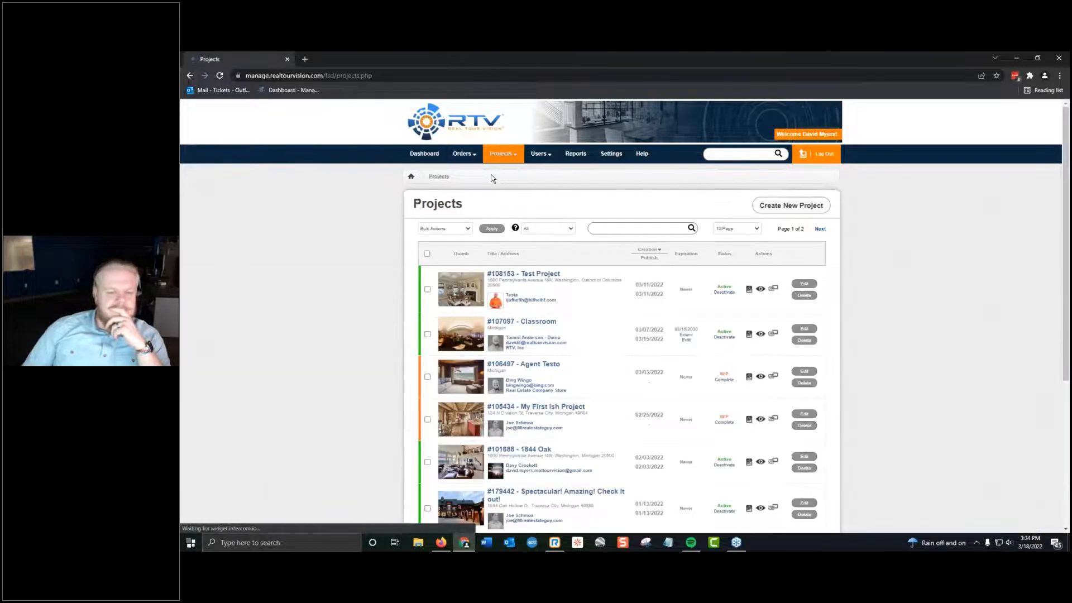
Open the Packages & Add-Ons settings, view the Basic Package's details and return to the package list.
{"action": "left_click", "coordinate": [607, 154]}
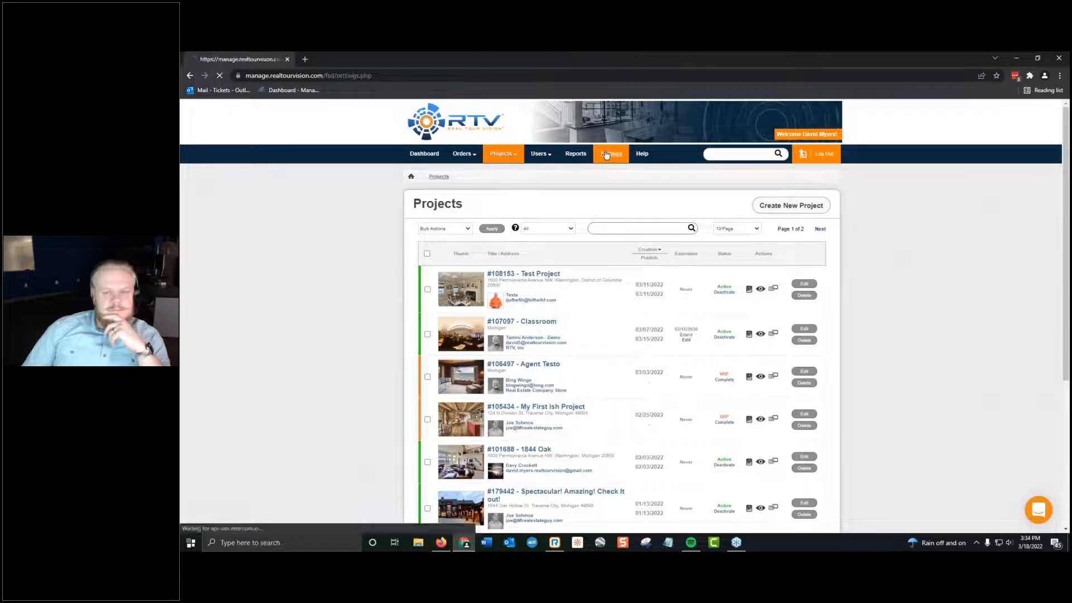
{"action": "scroll", "coordinate": [481, 239], "scroll_direction": "down", "scroll_amount": 10}
{"action": "left_click", "coordinate": [483, 414]}
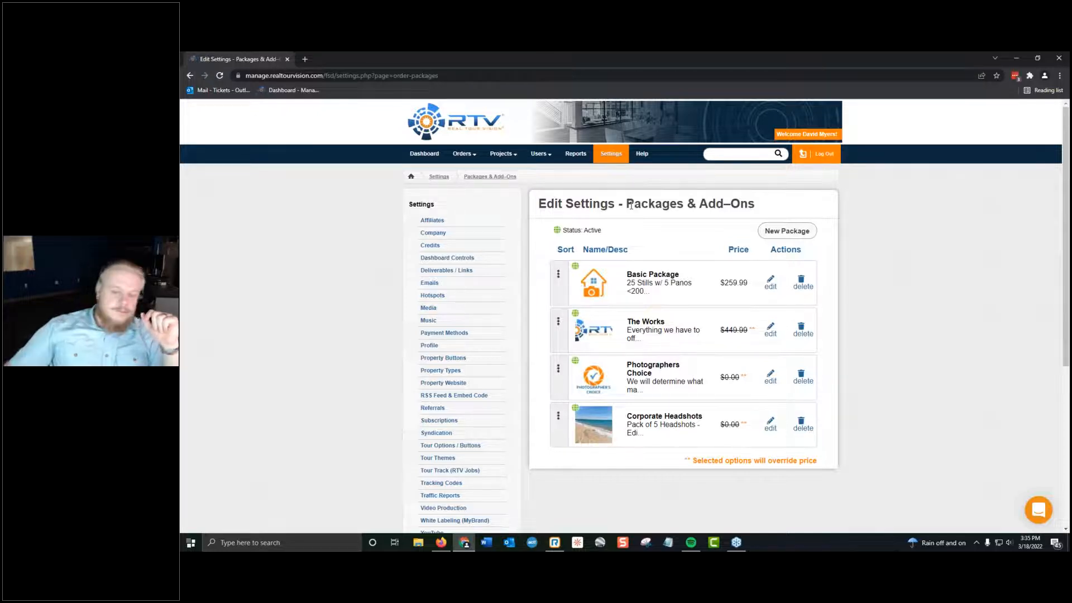
{"action": "left_click", "coordinate": [770, 282]}
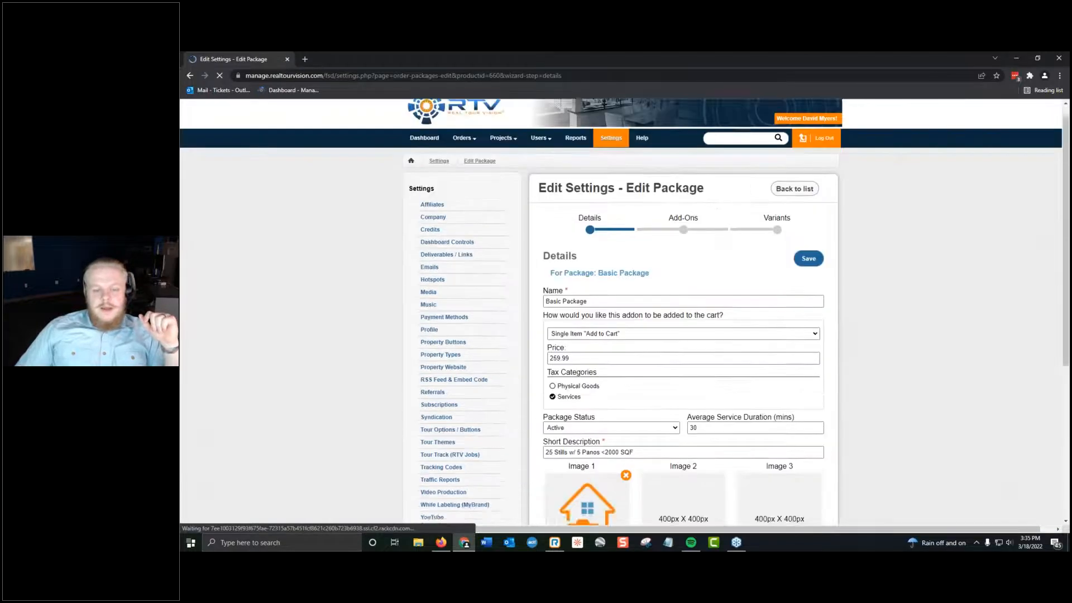
{"action": "left_click", "coordinate": [189, 76]}
Start a new package in the Packages & Add-Ons settings and name it "Webinar Package".
{"action": "left_click", "coordinate": [794, 230]}
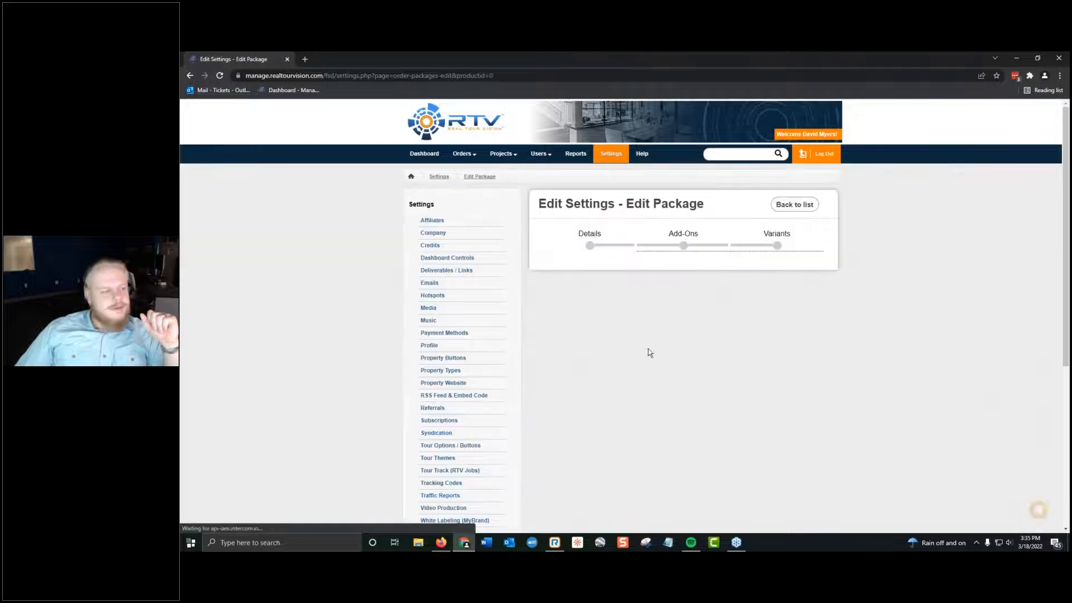
{"action": "scroll", "coordinate": [609, 337], "scroll_direction": "down", "scroll_amount": 4}
{"action": "scroll", "coordinate": [826, 311], "scroll_direction": "up", "scroll_amount": 3}
{"action": "scroll", "coordinate": [825, 311], "scroll_direction": "down", "scroll_amount": 2}
{"action": "scroll", "coordinate": [968, 308], "scroll_direction": "up", "scroll_amount": 2}
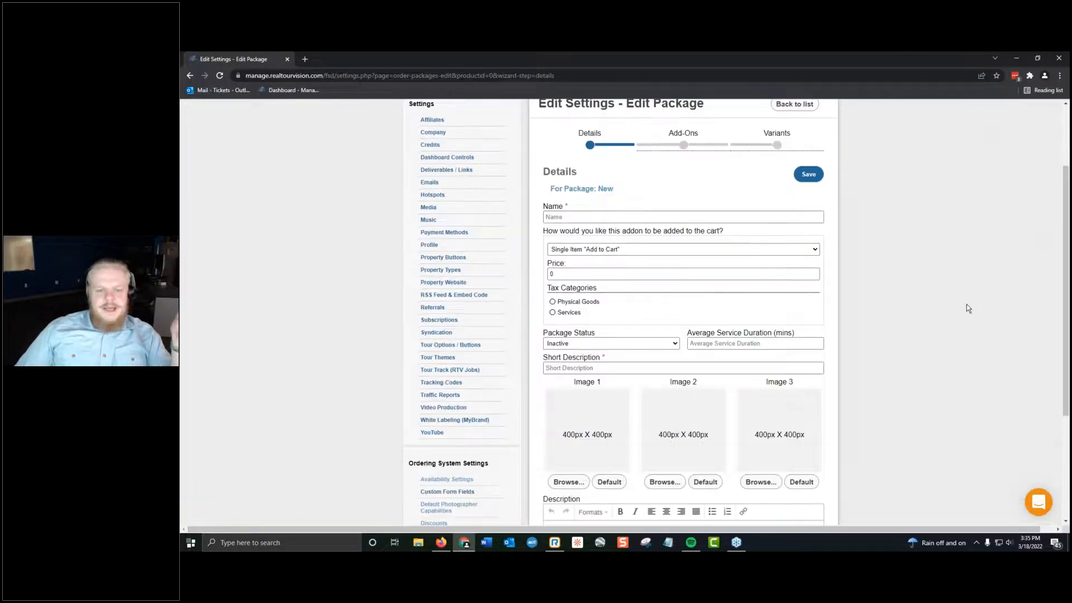
{"action": "scroll", "coordinate": [968, 308], "scroll_direction": "up", "scroll_amount": 1}
{"action": "left_click", "coordinate": [600, 227]}
{"action": "left_click", "coordinate": [601, 226]}
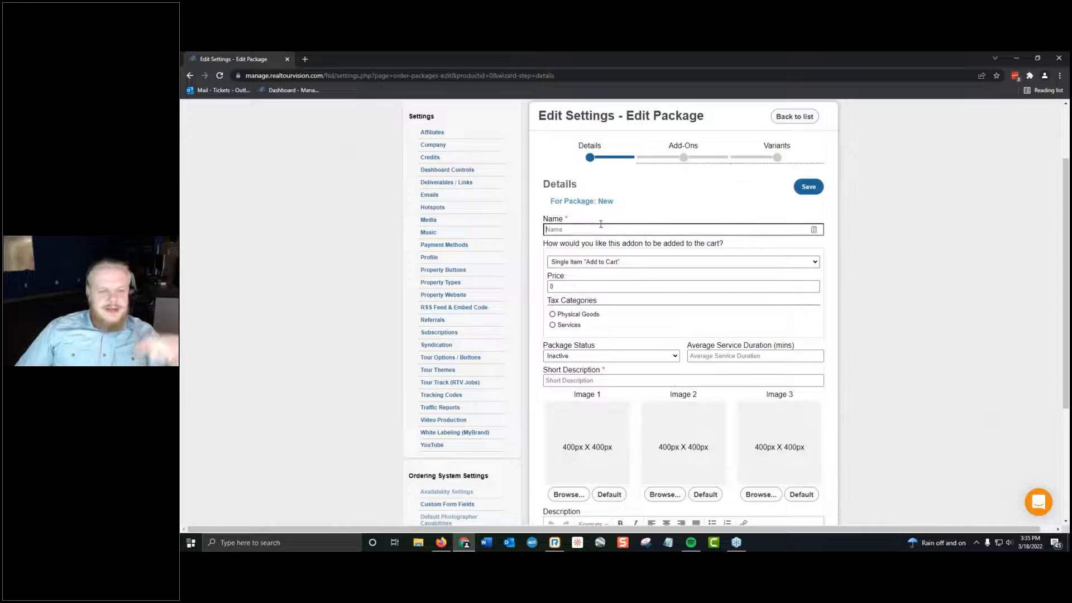
{"action": "type", "text": "Webinar Pac"}
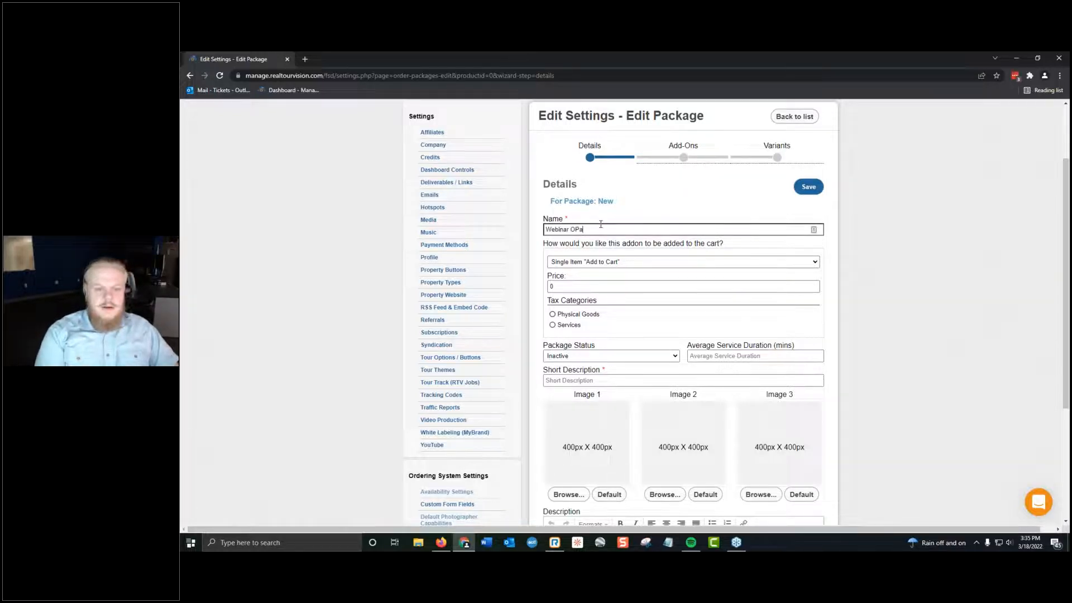
{"action": "type", "text": "kage"}
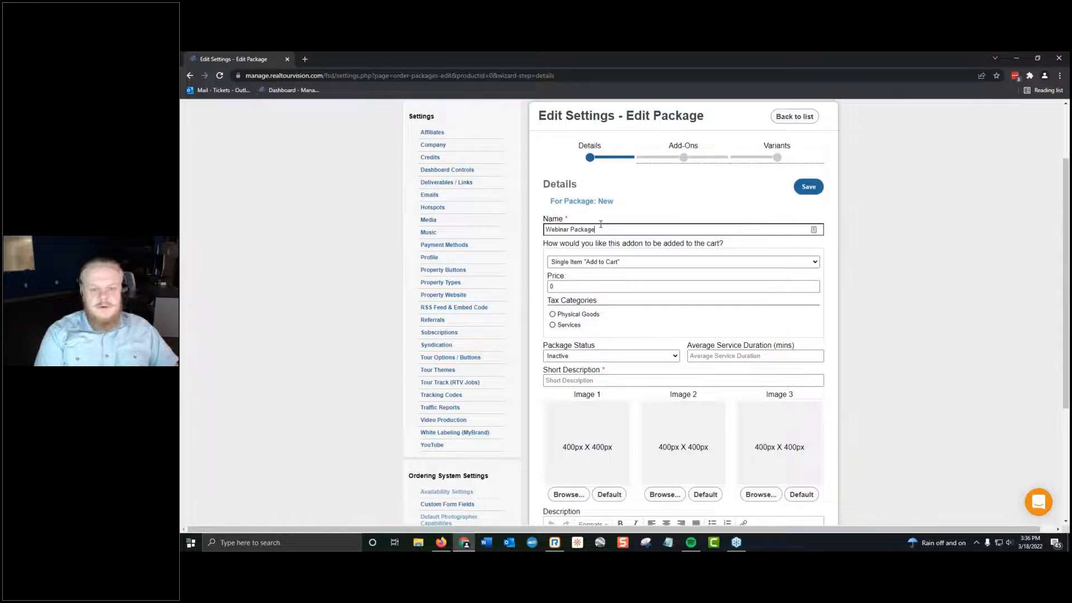
{"action": "key", "text": "Tab"}
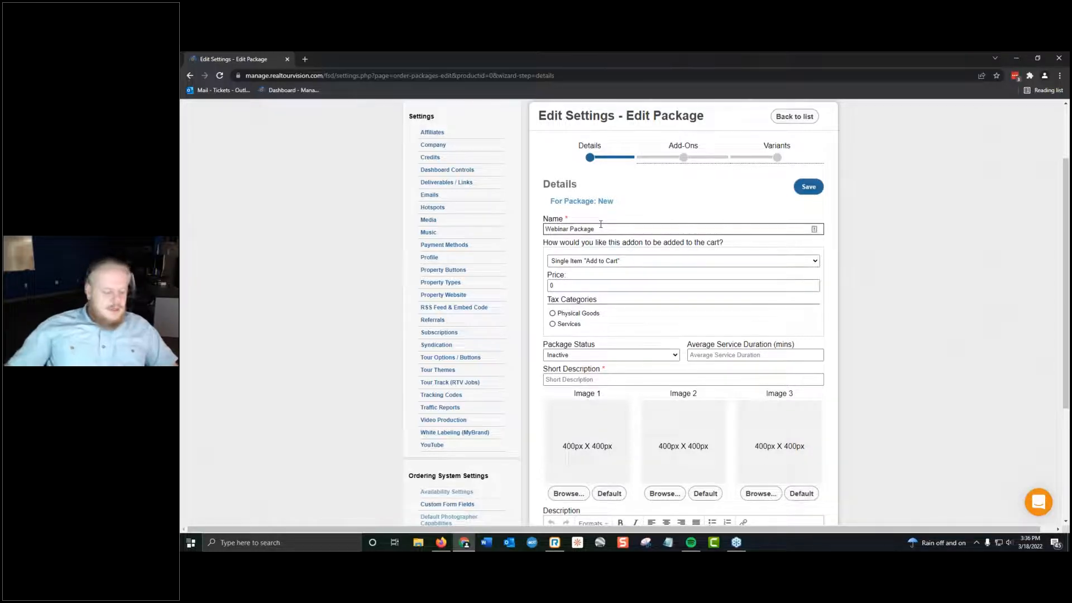
Keep the Webinar Package as Single Item "Add to Cart" and set its price to 250.
{"action": "left_click", "coordinate": [634, 262]}
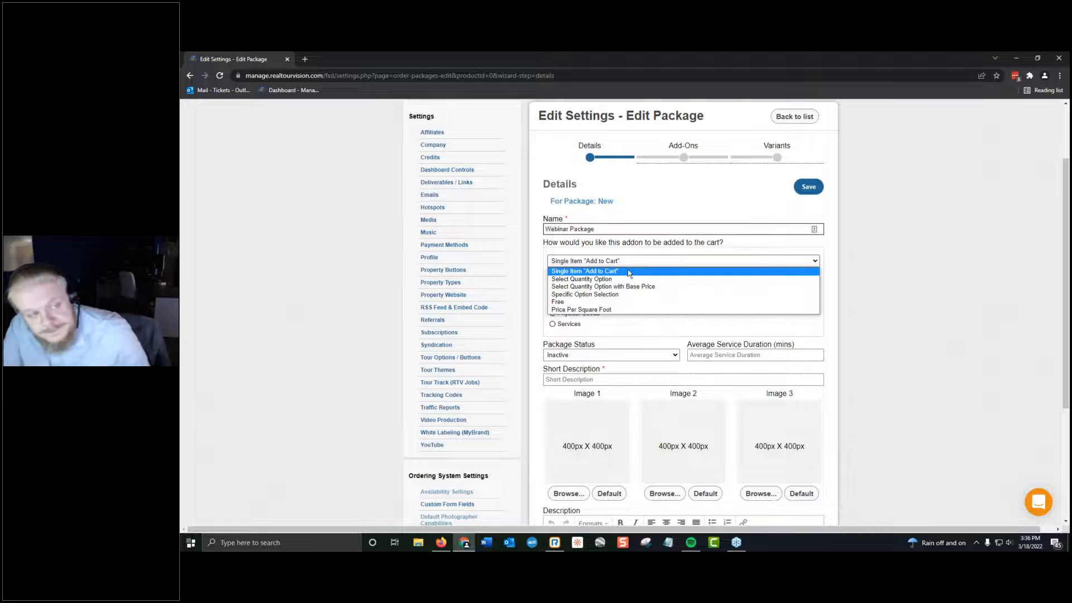
{"action": "left_click", "coordinate": [263, 343]}
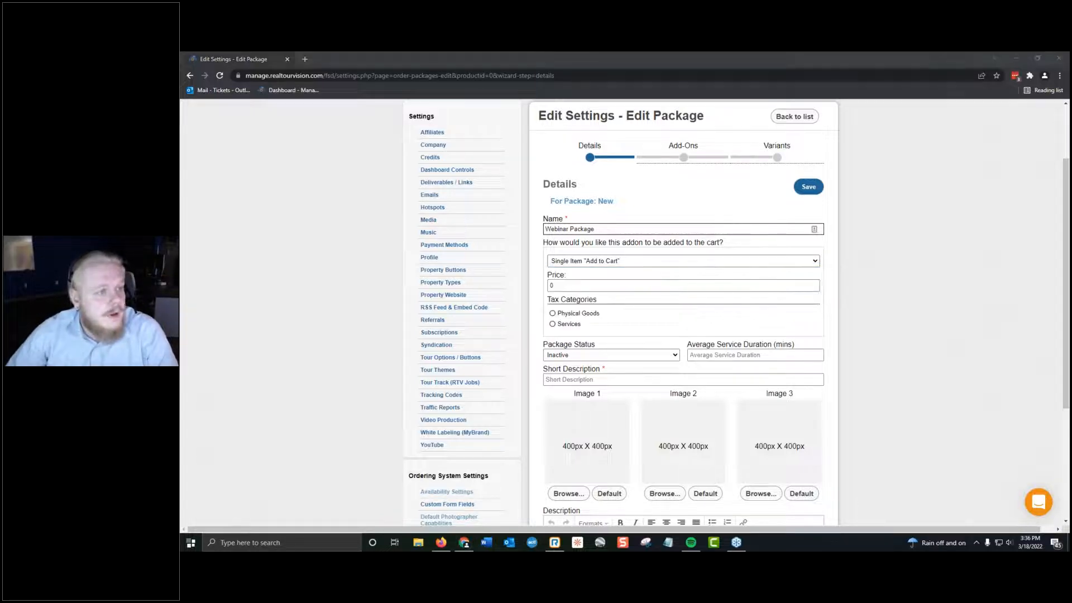
{"action": "left_click", "coordinate": [634, 267]}
{"action": "left_click", "coordinate": [633, 270]}
{"action": "key", "text": "Tab"}
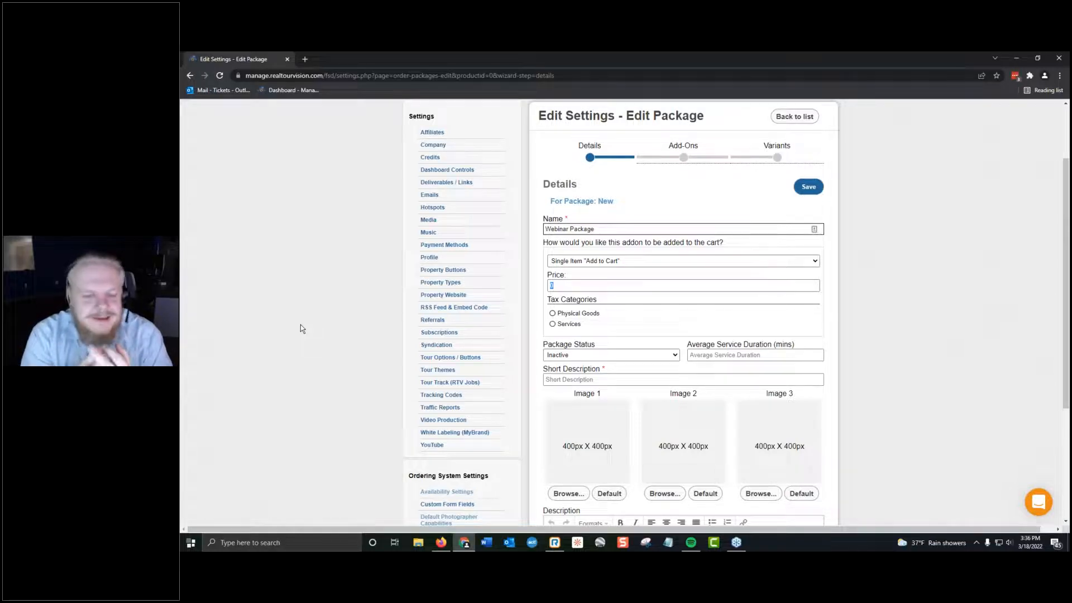
{"action": "left_click_drag", "start_coordinate": [621, 285], "coordinate": [346, 287]}
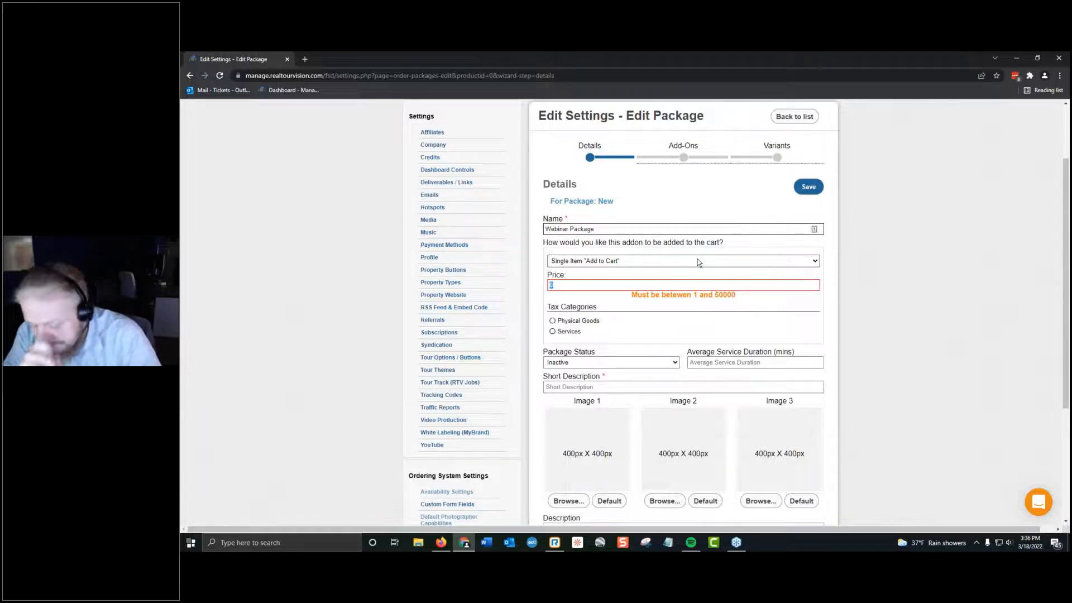
{"action": "type", "text": "250"}
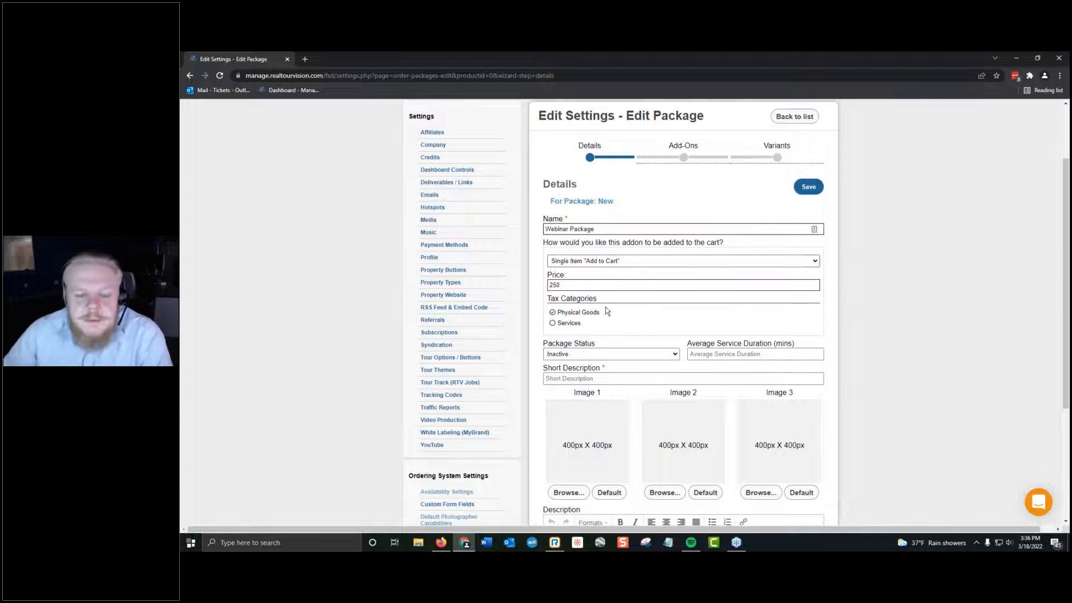
Assign the Webinar Package to the Services tax category and keep its package status Inactive.
{"action": "left_click", "coordinate": [578, 322]}
{"action": "left_click", "coordinate": [557, 314]}
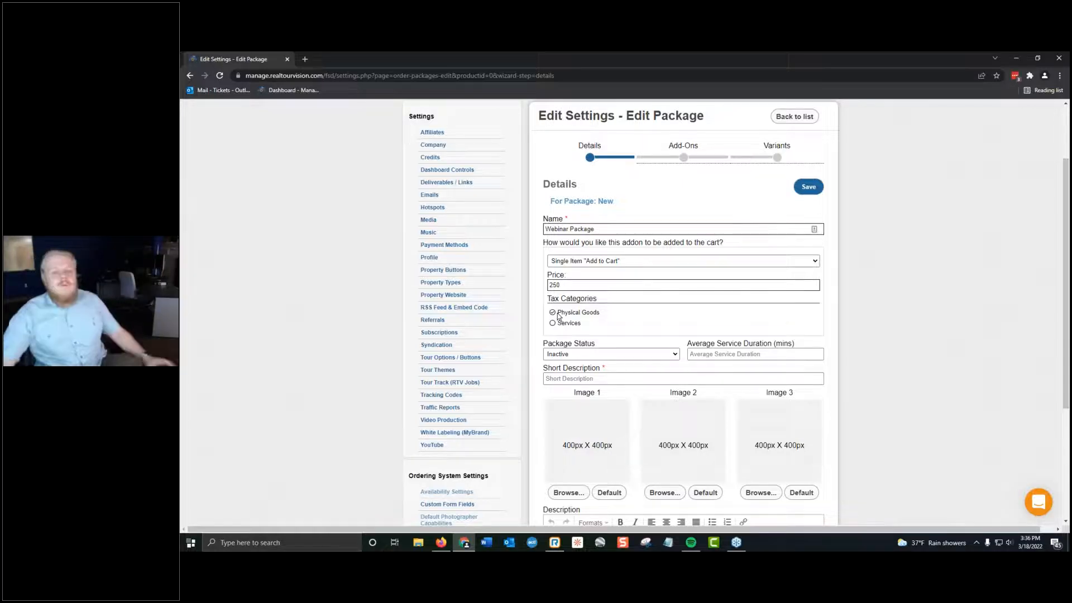
{"action": "left_click", "coordinate": [558, 323]}
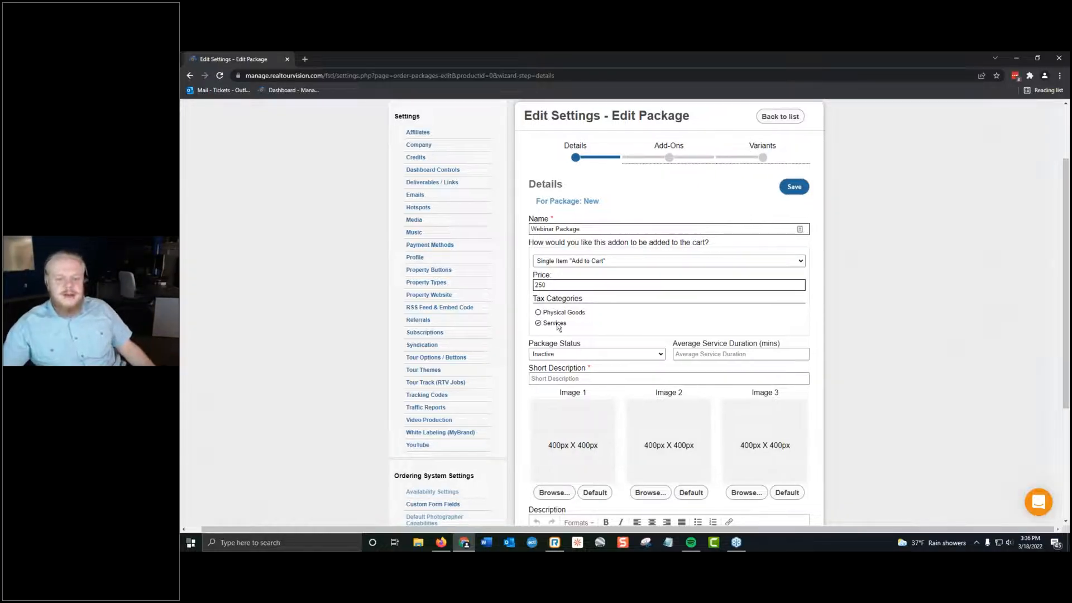
{"action": "left_click", "coordinate": [547, 357]}
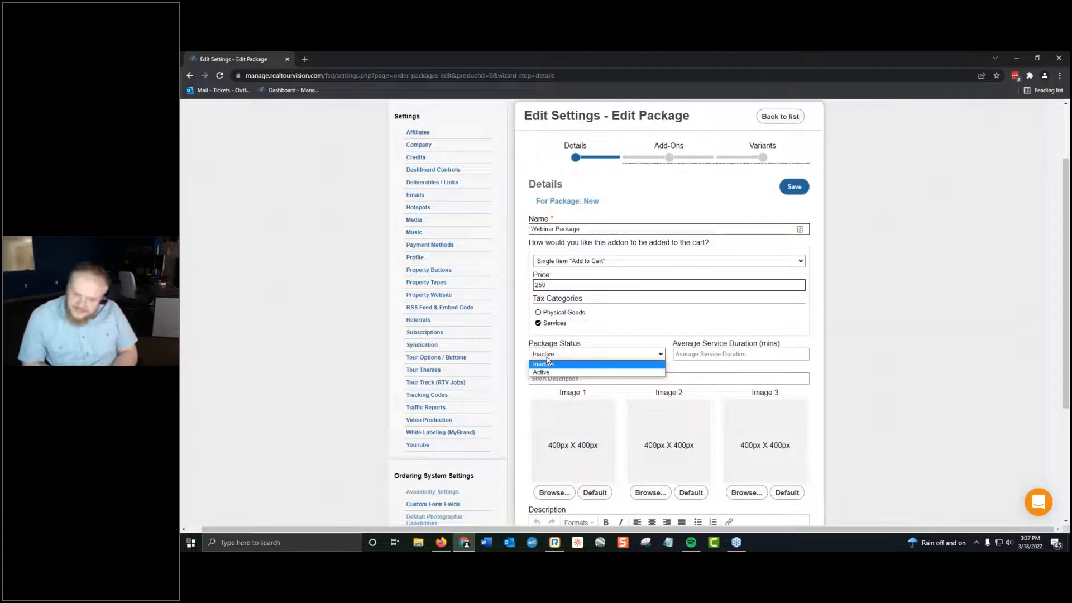
{"action": "left_click", "coordinate": [544, 364]}
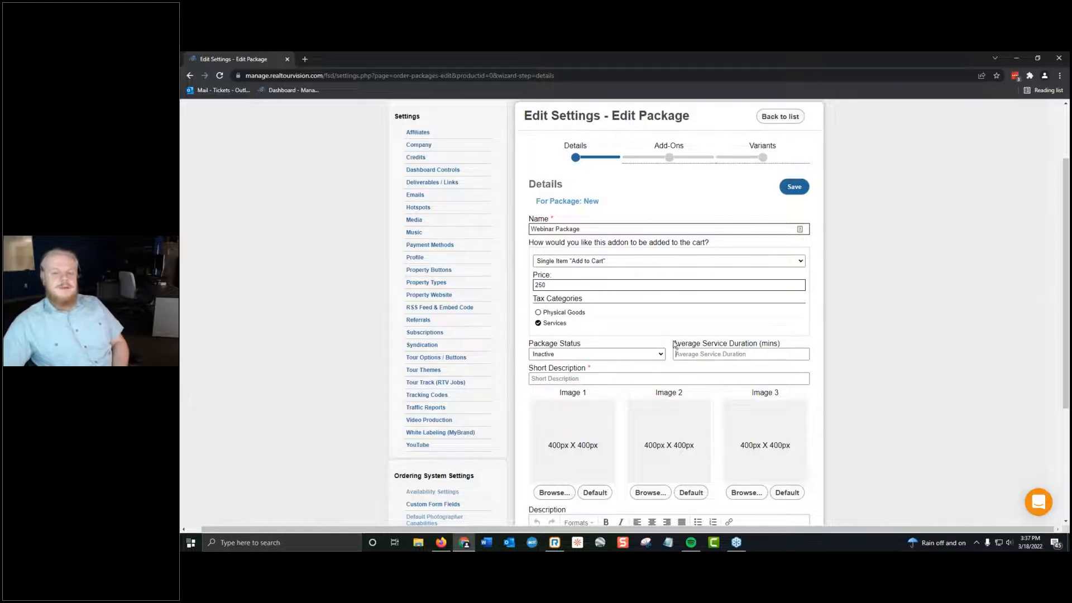
Examine the Average Service Duration and Short Description fields of the new package.
{"action": "left_click_drag", "start_coordinate": [674, 345], "coordinate": [919, 347]}
{"action": "left_click", "coordinate": [799, 351]}
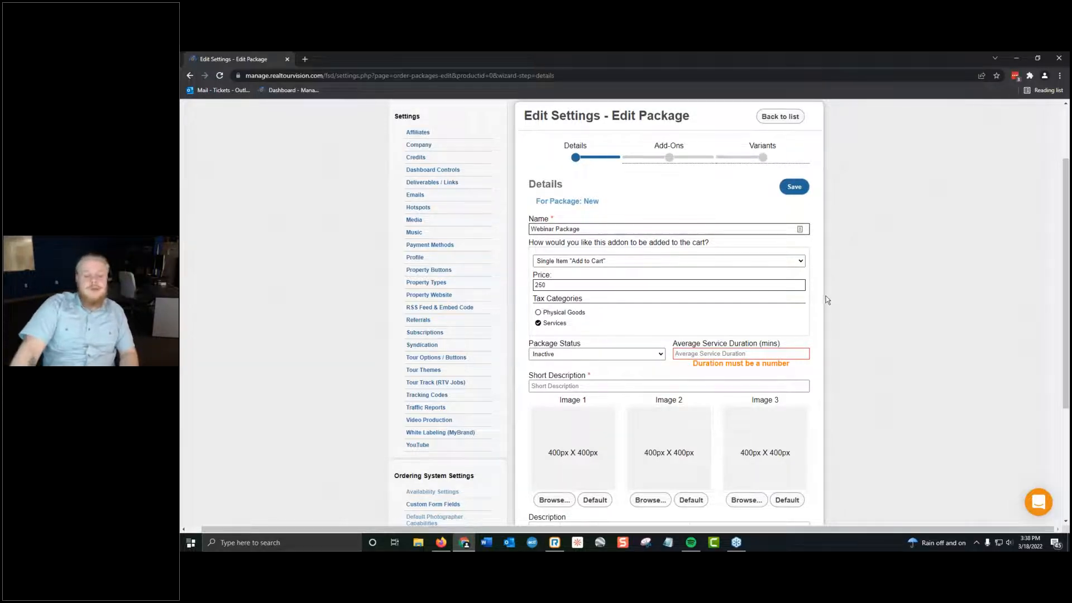
{"action": "left_click", "coordinate": [687, 385]}
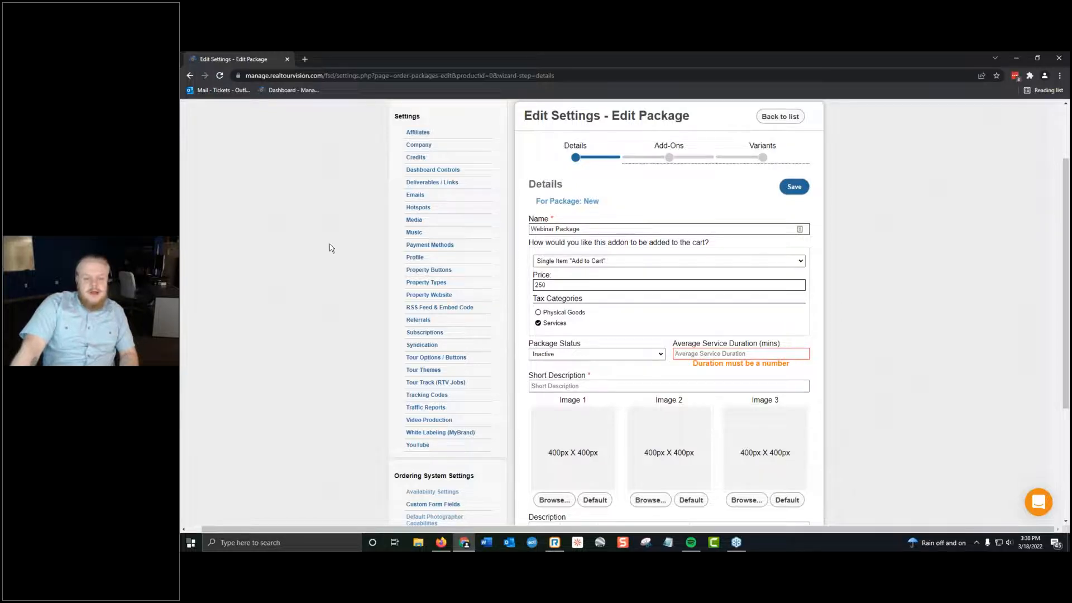
{"action": "scroll", "coordinate": [332, 249], "scroll_direction": "up", "scroll_amount": 2}
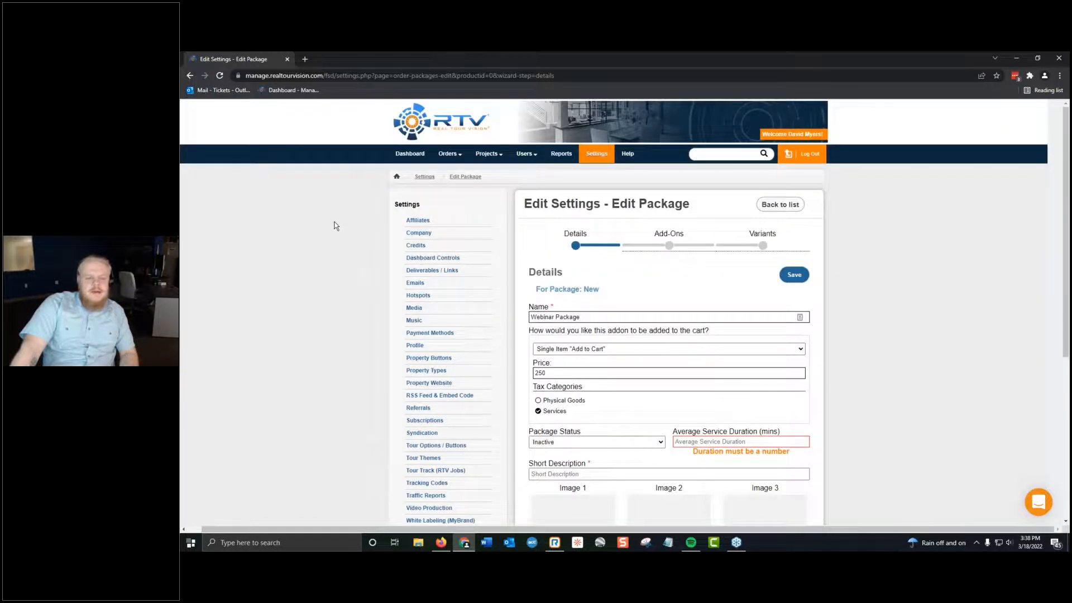
{"action": "right_click", "coordinate": [406, 104]}
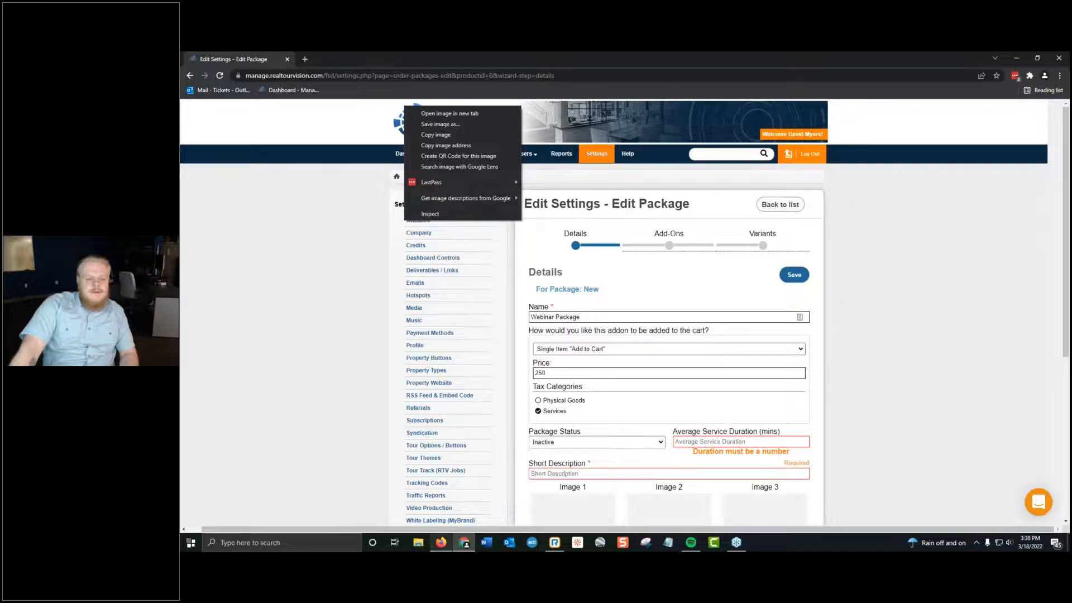
Switch to the Firefox window and bring the BlueLaVaMedia Client Storefront's Service Address page onto the shared screen.
{"action": "left_click", "coordinate": [441, 542]}
{"action": "left_click_drag", "start_coordinate": [525, 62], "coordinate": [179, 187]}
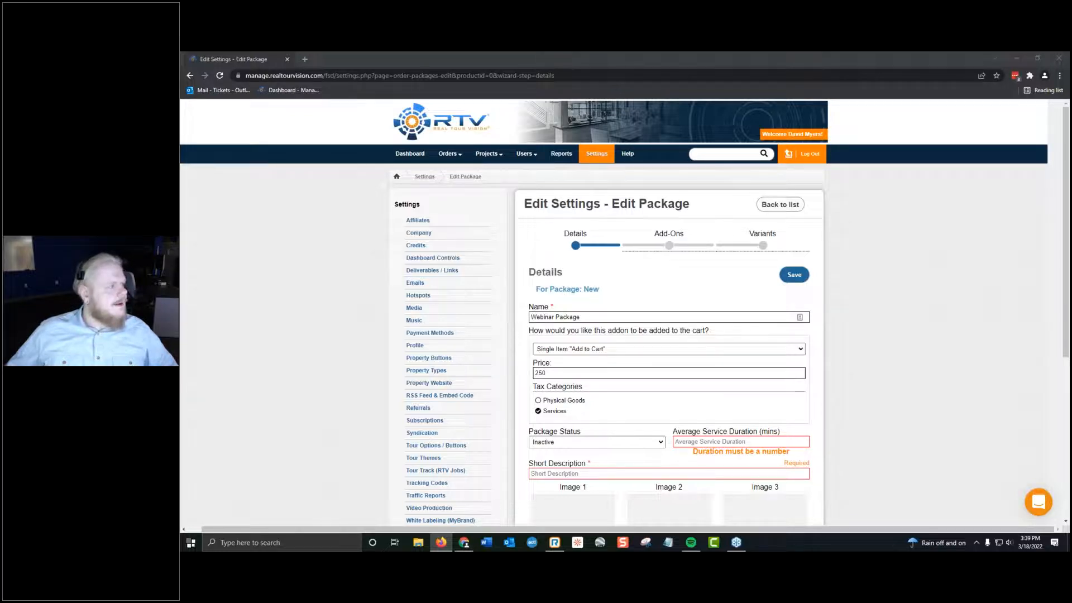
{"action": "left_click_drag", "start_coordinate": [181, 56], "coordinate": [452, 90]}
{"action": "left_click_drag", "start_coordinate": [406, 166], "coordinate": [181, 168]}
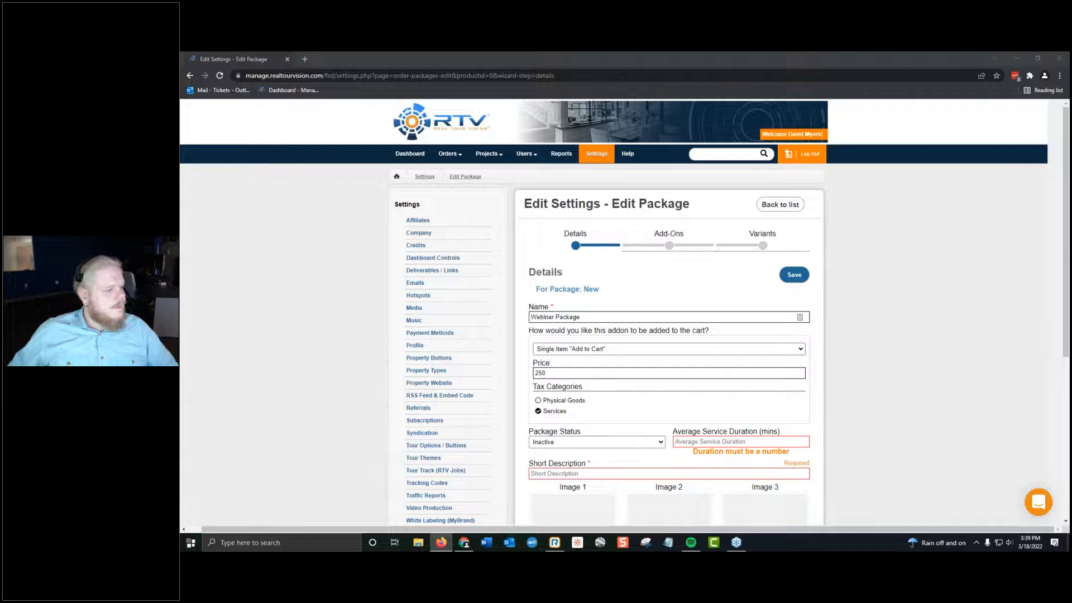
{"action": "left_click_drag", "start_coordinate": [1070, 117], "coordinate": [619, 52]}
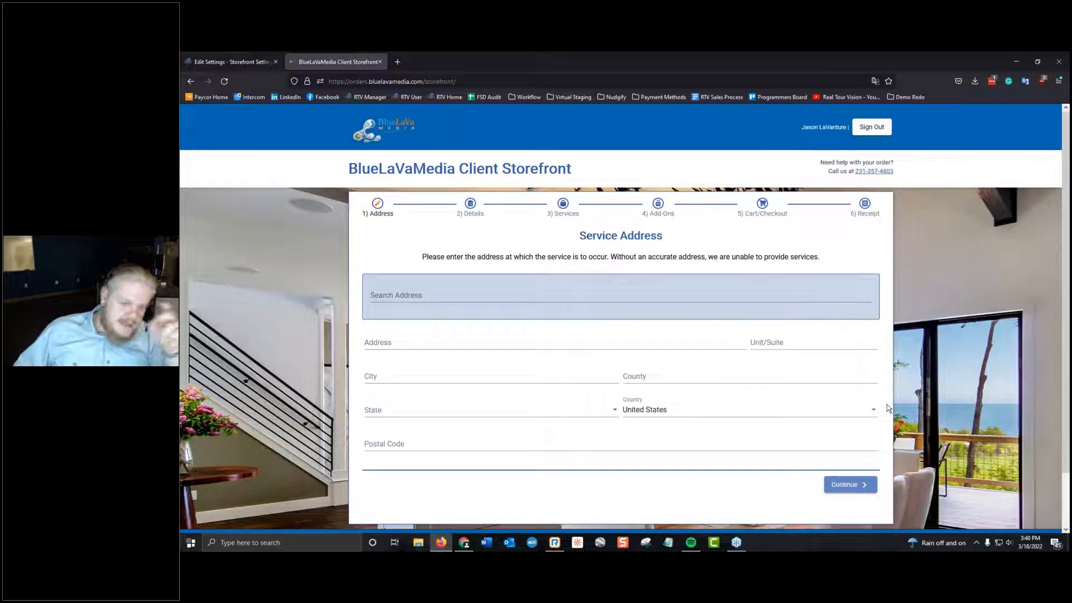
Search for a service address starting with "18", accept the third suggestion, and continue to address verification.
{"action": "left_click", "coordinate": [508, 296]}
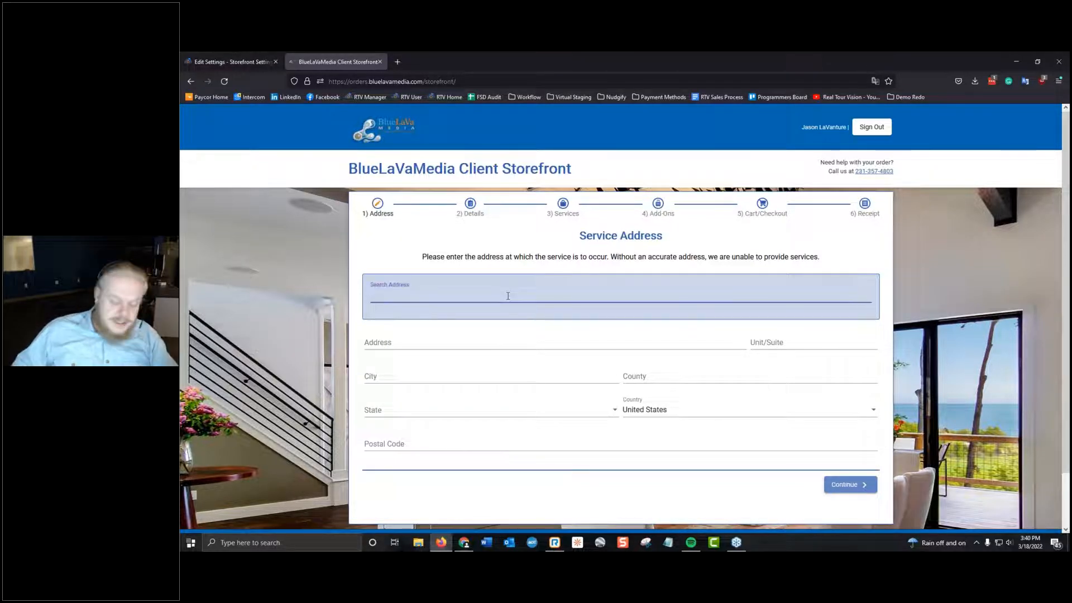
{"action": "type", "text": "18"}
{"action": "key", "text": "Down"}
{"action": "key", "text": "Down"}
{"action": "key", "text": "Down"}
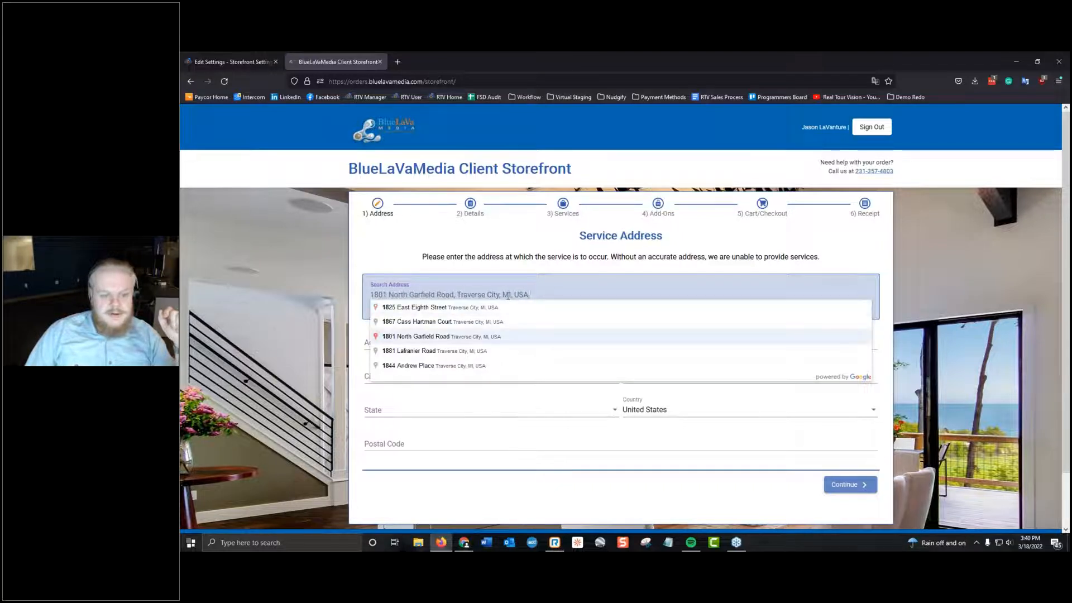
{"action": "key", "text": "Return"}
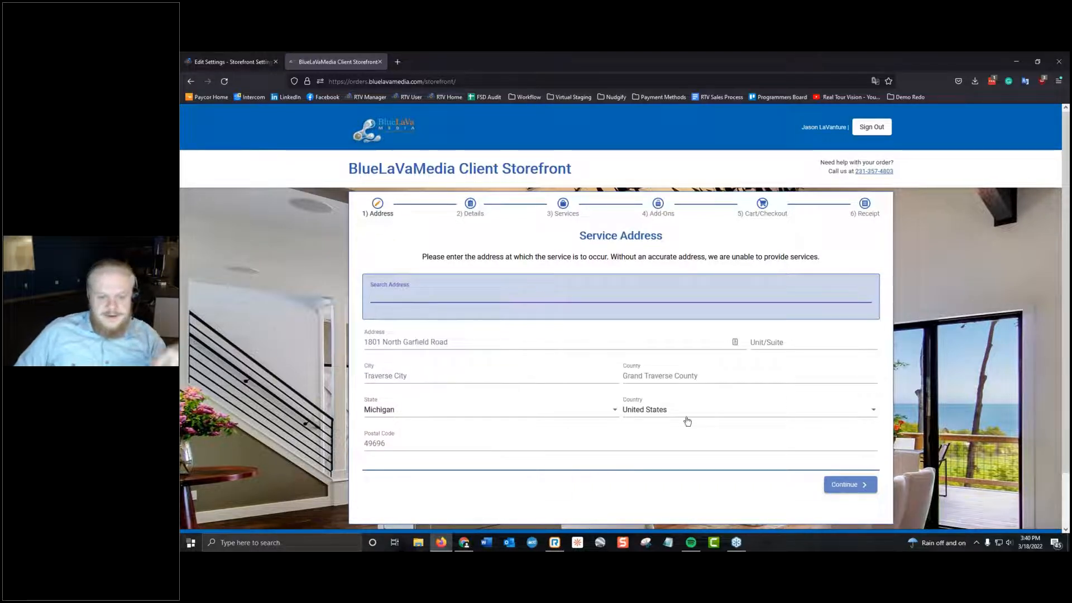
{"action": "left_click", "coordinate": [842, 484]}
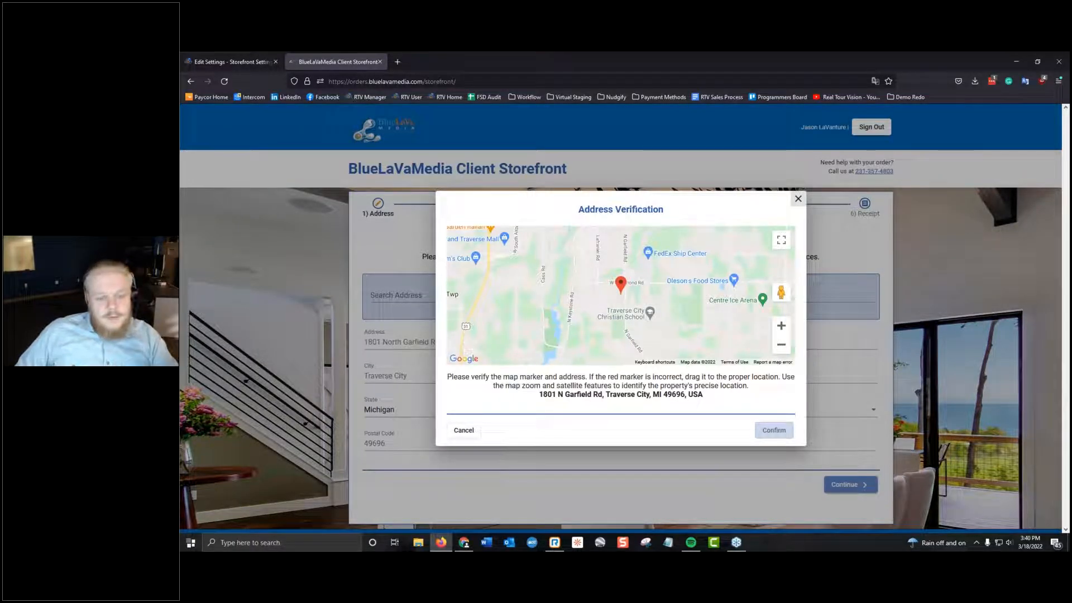
Try moving and resetting the address marker, reposition it slightly west on the map, and confirm the location.
{"action": "scroll", "coordinate": [575, 307], "scroll_direction": "up", "scroll_amount": 4}
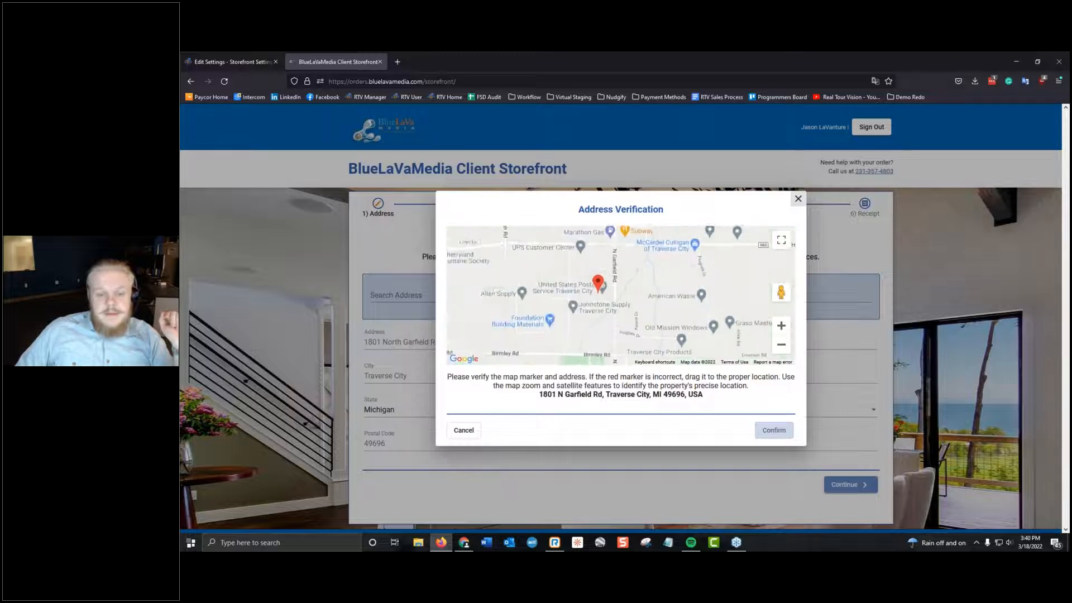
{"action": "scroll", "coordinate": [575, 307], "scroll_direction": "up", "scroll_amount": 1}
{"action": "scroll", "coordinate": [635, 290], "scroll_direction": "down", "scroll_amount": 2}
{"action": "mouse_move", "coordinate": [637, 292]}
{"action": "left_mouse_down"}
{"action": "mouse_move", "coordinate": [621, 323]}
{"action": "mouse_move", "coordinate": [612, 302]}
{"action": "mouse_move", "coordinate": [590, 318]}
{"action": "left_mouse_up"}
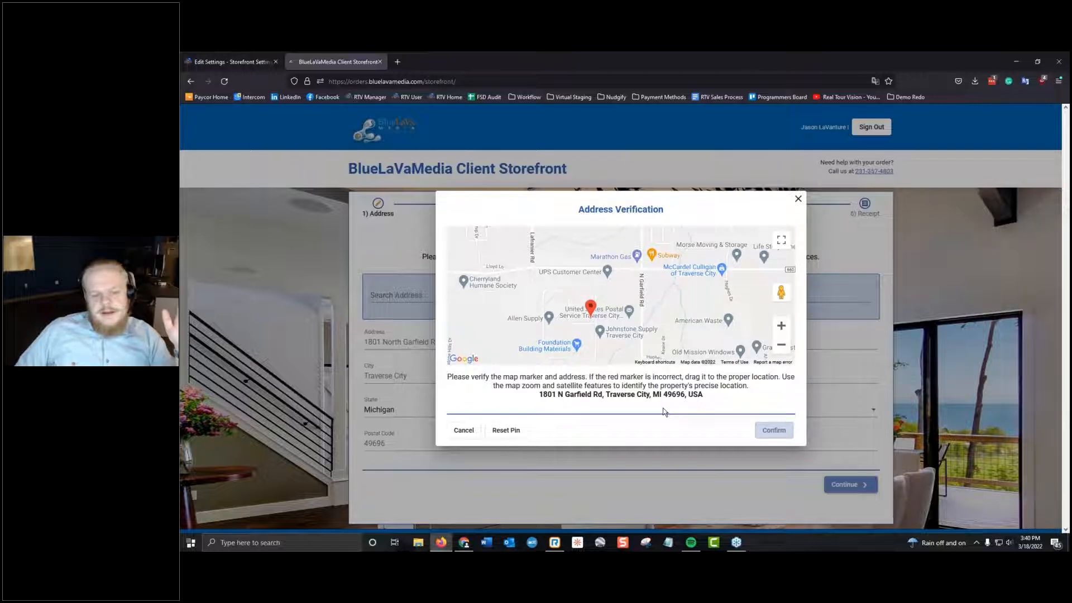
{"action": "left_click", "coordinate": [508, 433]}
{"action": "mouse_move", "coordinate": [625, 313]}
{"action": "left_mouse_down"}
{"action": "mouse_move", "coordinate": [576, 317]}
{"action": "mouse_move", "coordinate": [593, 316]}
{"action": "left_mouse_up"}
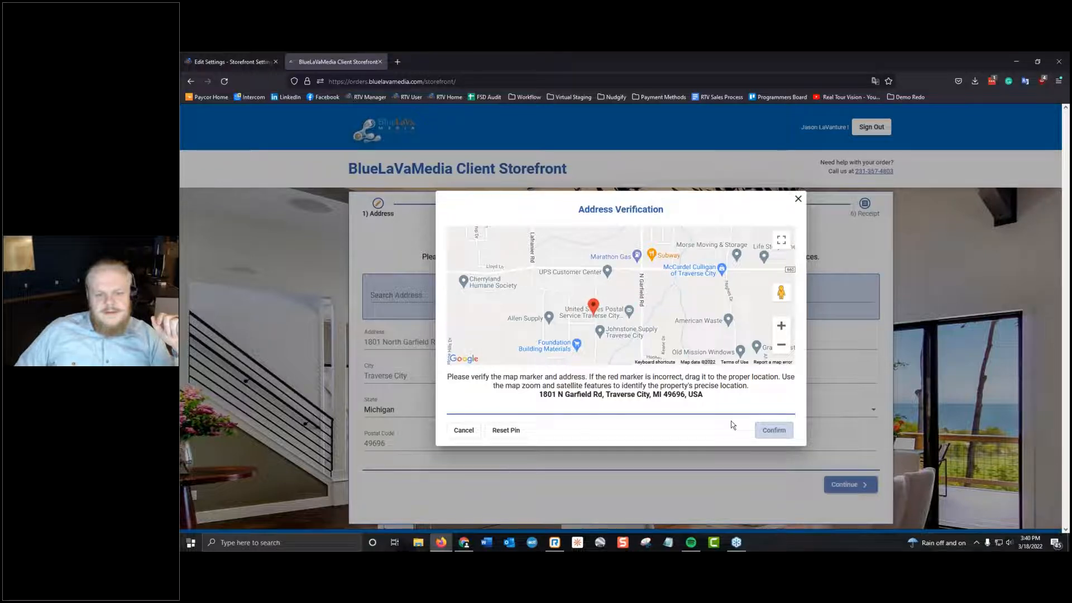
{"action": "left_click", "coordinate": [773, 430]}
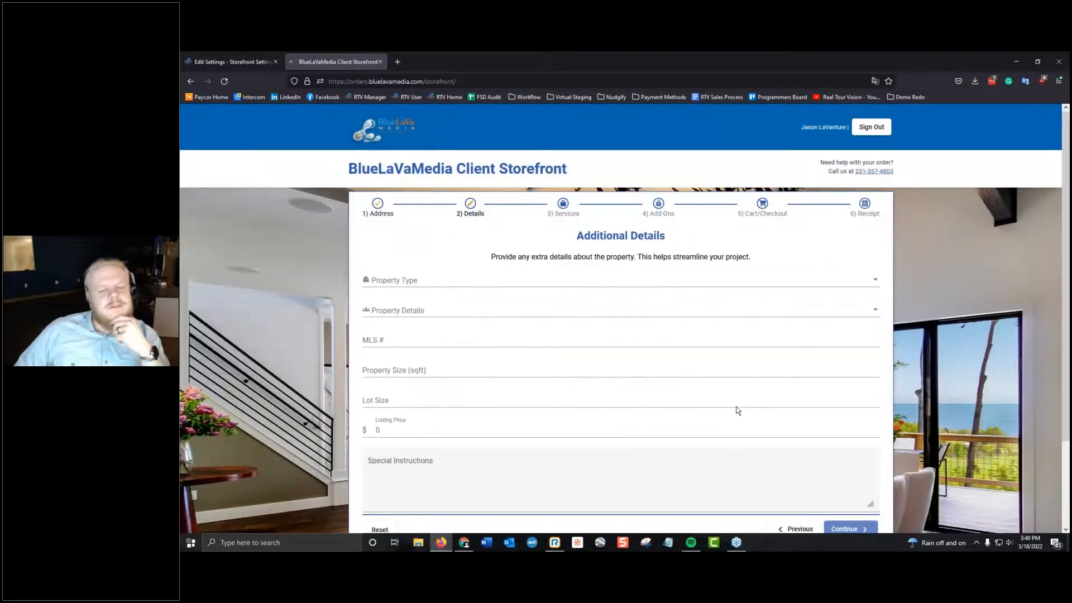
Set the property type to Single Family and the property details to Vacant.
{"action": "left_click", "coordinate": [395, 280]}
{"action": "scroll", "coordinate": [433, 311], "scroll_direction": "down", "scroll_amount": 3}
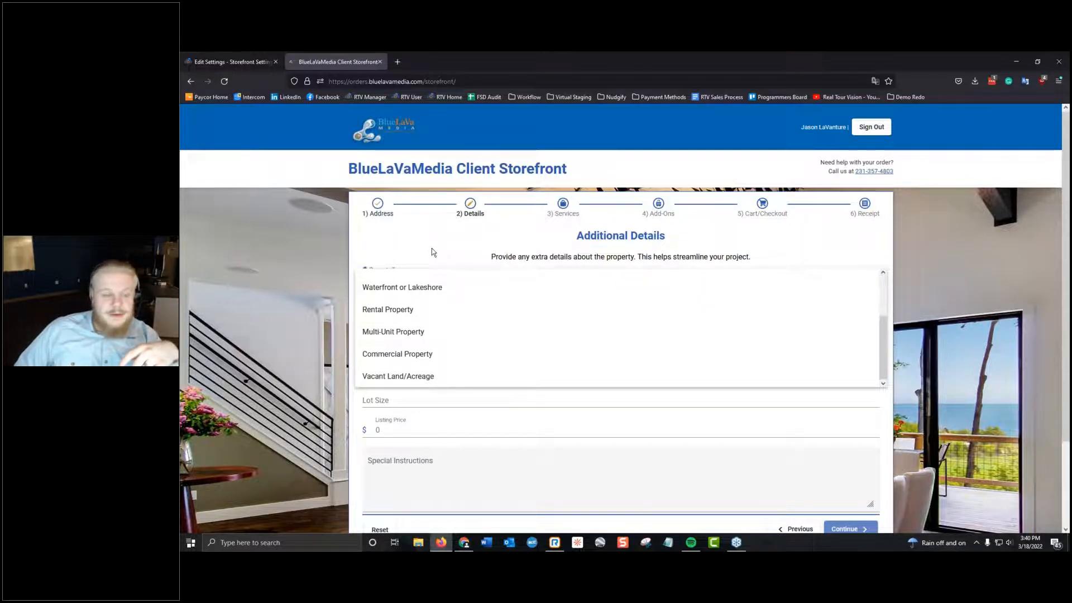
{"action": "scroll", "coordinate": [432, 249], "scroll_direction": "down", "scroll_amount": 3}
{"action": "scroll", "coordinate": [427, 274], "scroll_direction": "up", "scroll_amount": 2}
{"action": "scroll", "coordinate": [422, 266], "scroll_direction": "up", "scroll_amount": 3}
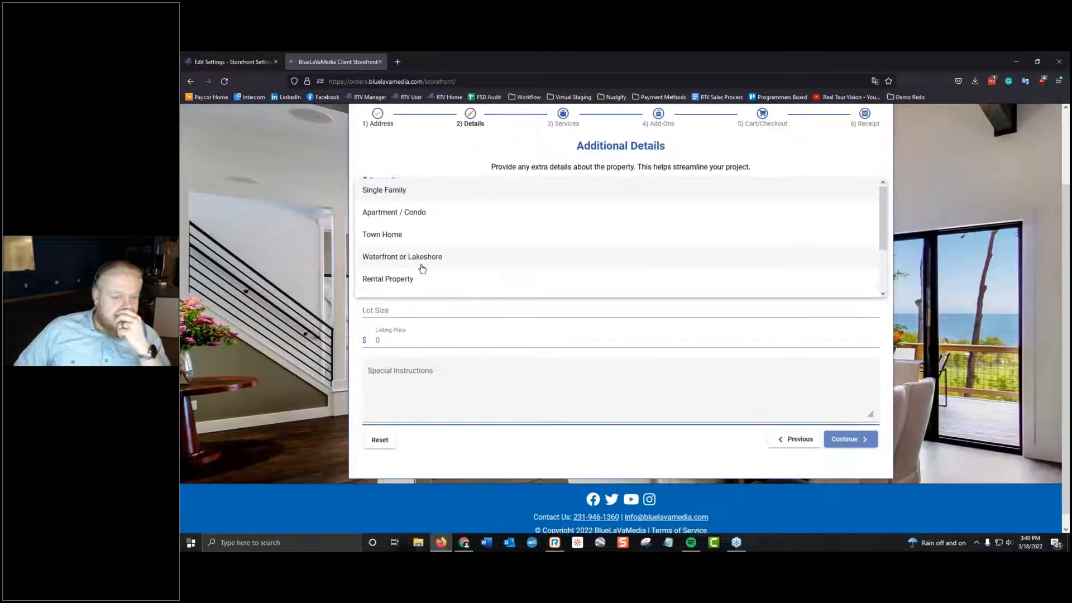
{"action": "left_click", "coordinate": [418, 280]}
{"action": "left_click", "coordinate": [459, 311]}
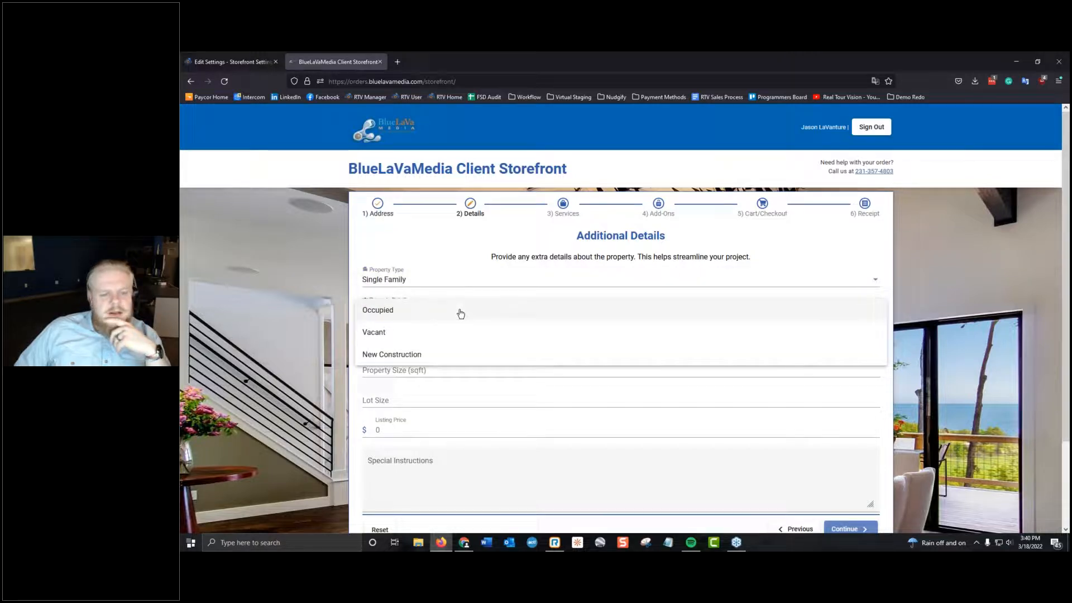
{"action": "left_click", "coordinate": [436, 334]}
Enter a property size of 1500 sqft, lot size of 3 Acres and listing price of 300000, and continue to Services.
{"action": "left_click", "coordinate": [414, 369]}
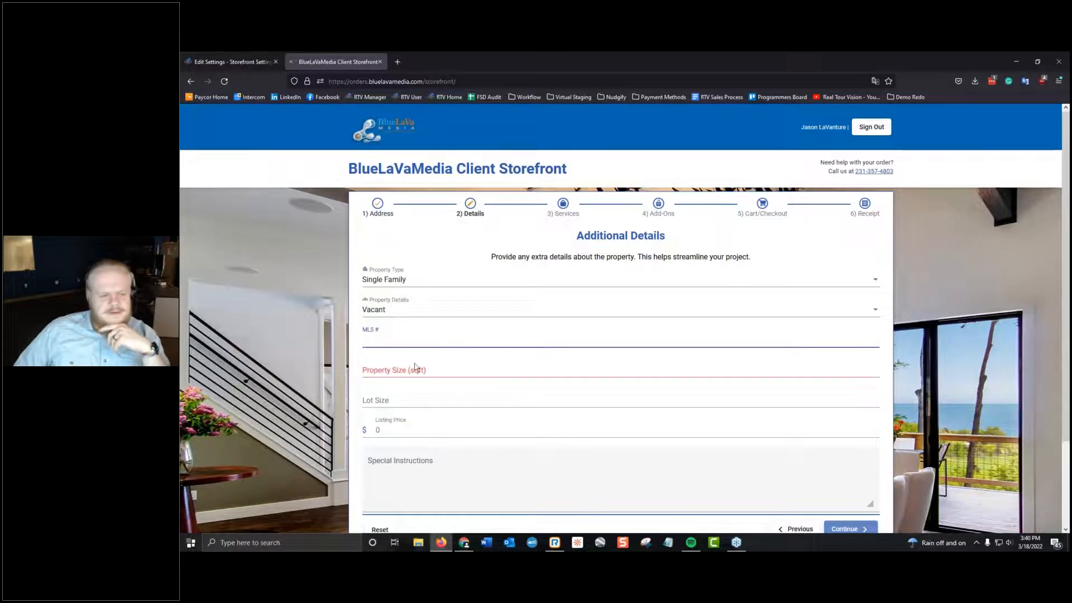
{"action": "type", "text": "1500"}
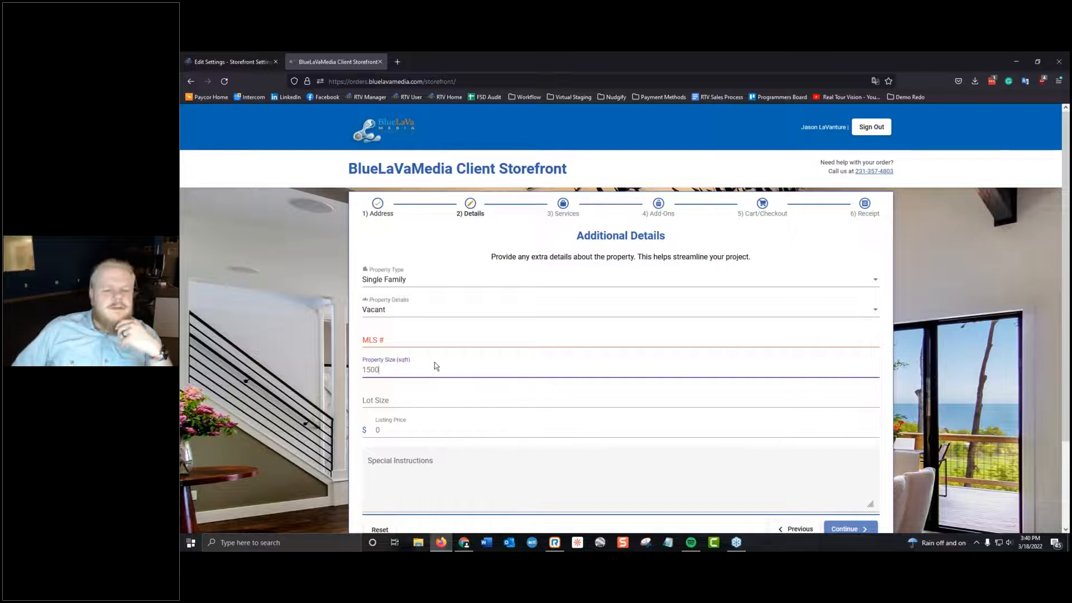
{"action": "key", "text": "Tab"}
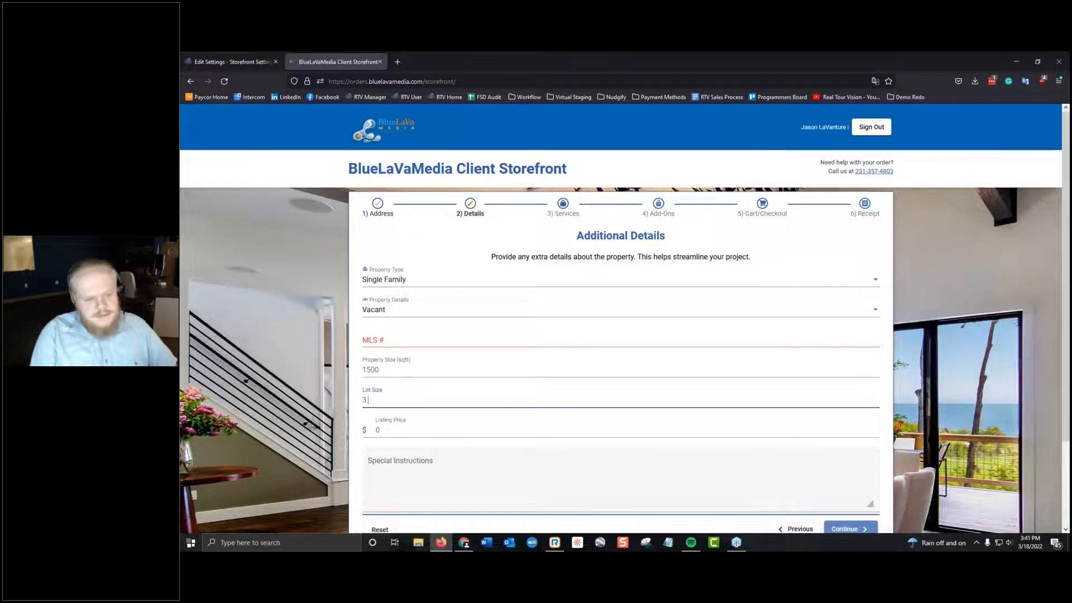
{"action": "type", "text": "3 Acres"}
{"action": "key", "text": "Tab"}
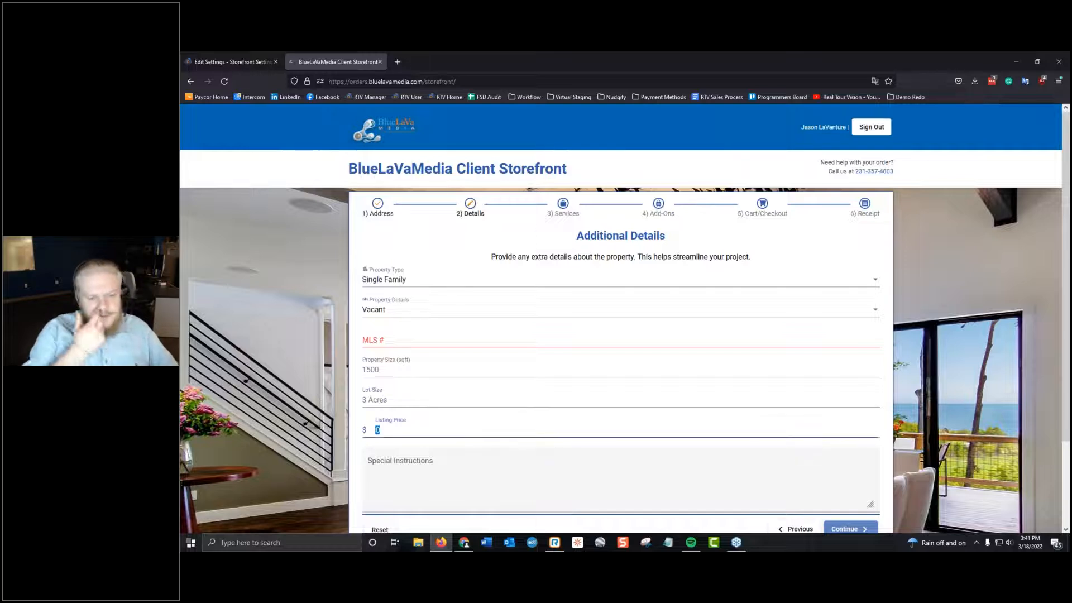
{"action": "type", "text": "300000"}
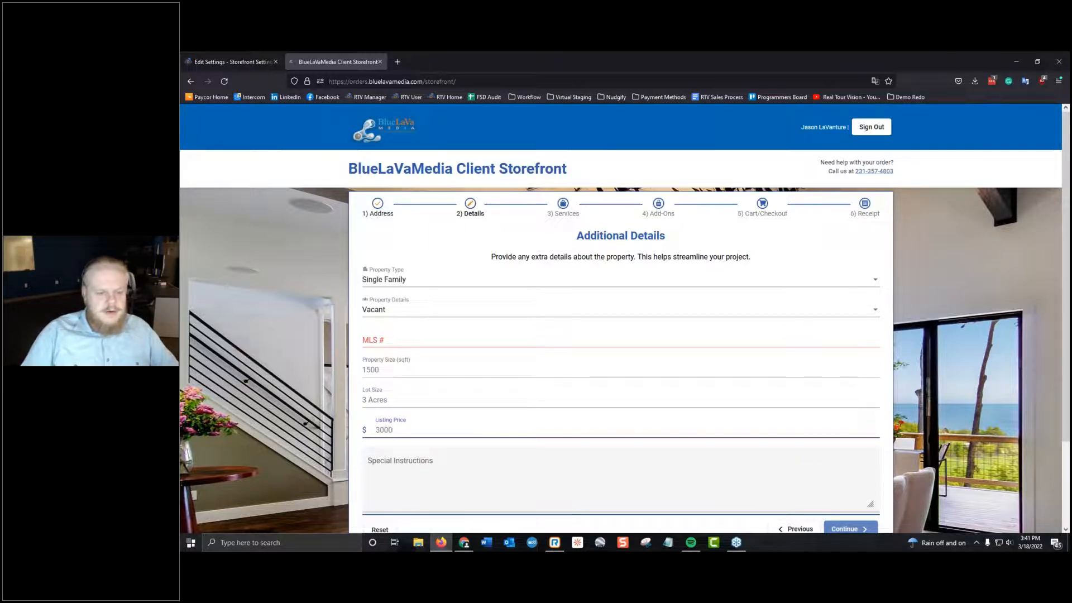
{"action": "left_click", "coordinate": [471, 485]}
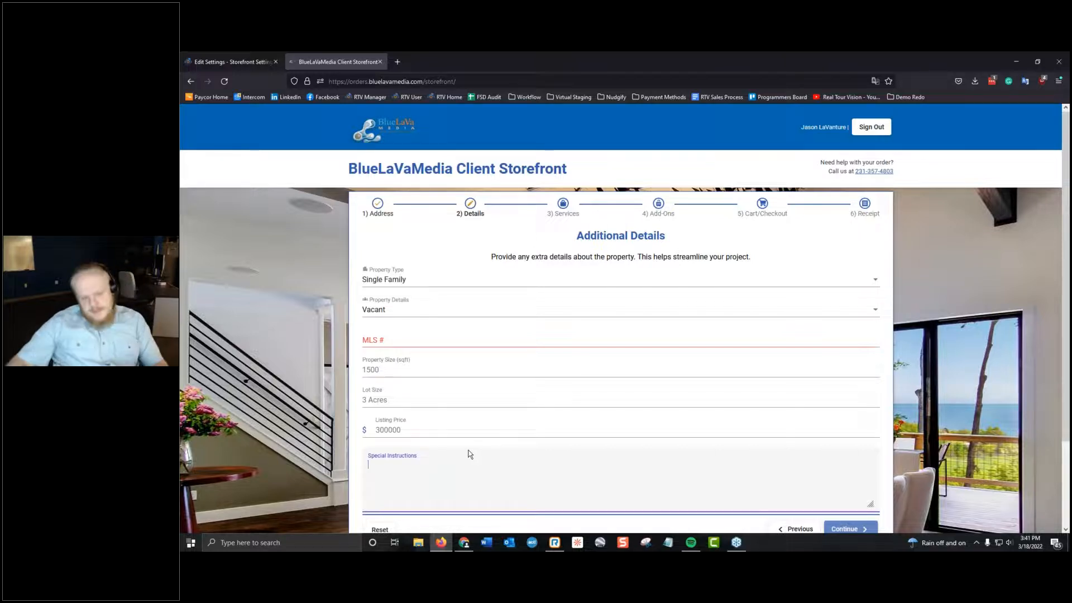
{"action": "left_click", "coordinate": [411, 338]}
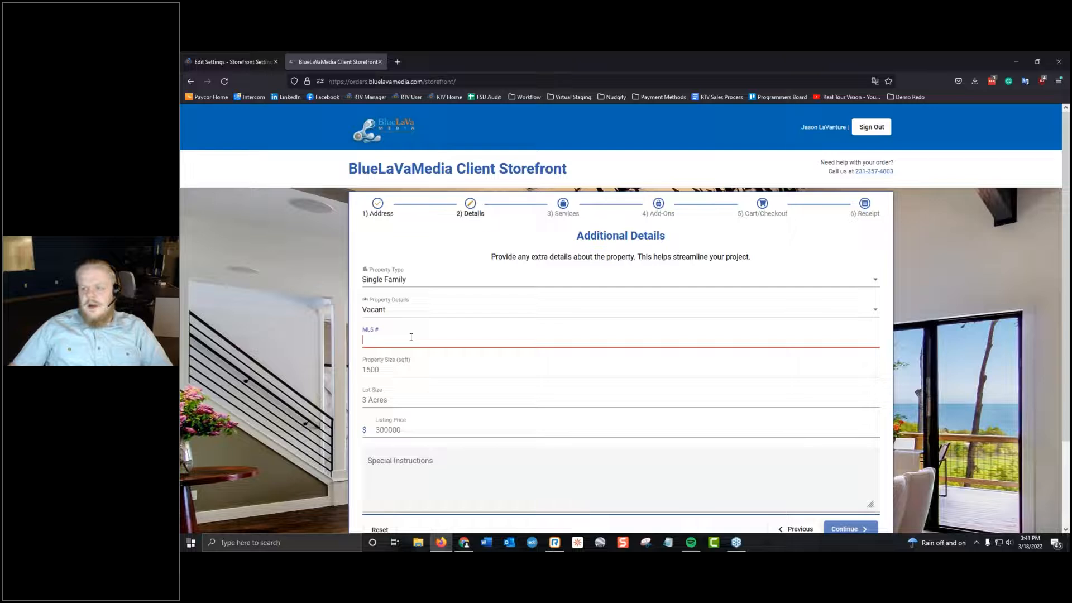
{"action": "left_click", "coordinate": [858, 531]}
Examine the packages offered on the storefront's Services page.
{"action": "scroll", "coordinate": [385, 316], "scroll_direction": "down", "scroll_amount": 3}
{"action": "scroll", "coordinate": [377, 316], "scroll_direction": "up", "scroll_amount": 3}
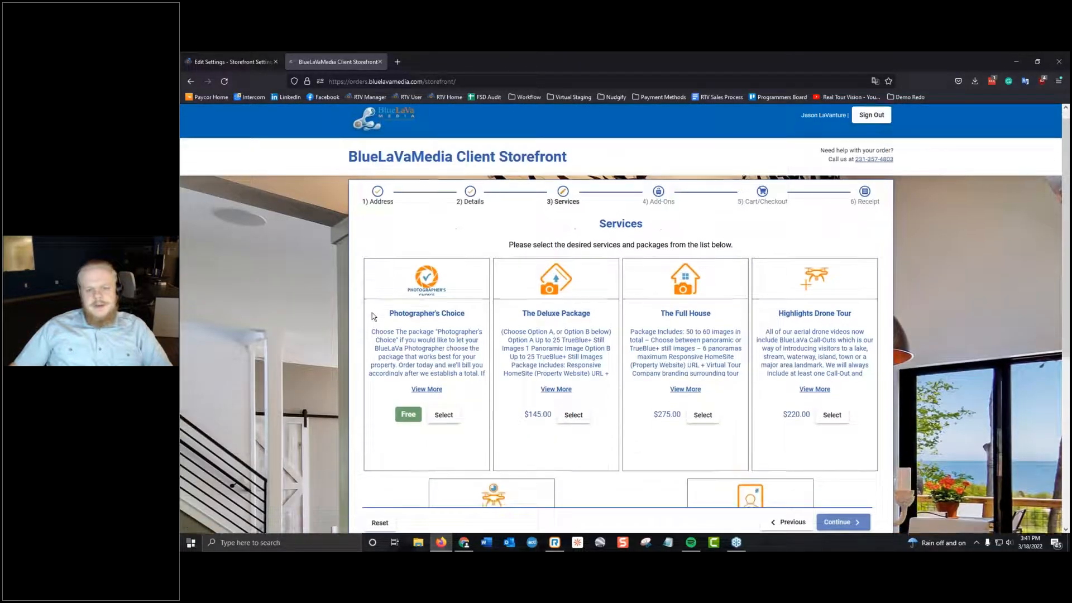
{"action": "scroll", "coordinate": [372, 313], "scroll_direction": "down", "scroll_amount": 4}
{"action": "scroll", "coordinate": [370, 312], "scroll_direction": "up", "scroll_amount": 2}
{"action": "scroll", "coordinate": [367, 313], "scroll_direction": "down", "scroll_amount": 3}
{"action": "scroll", "coordinate": [366, 312], "scroll_direction": "up", "scroll_amount": 4}
{"action": "scroll", "coordinate": [366, 312], "scroll_direction": "down", "scroll_amount": 2}
{"action": "scroll", "coordinate": [365, 312], "scroll_direction": "up", "scroll_amount": 2}
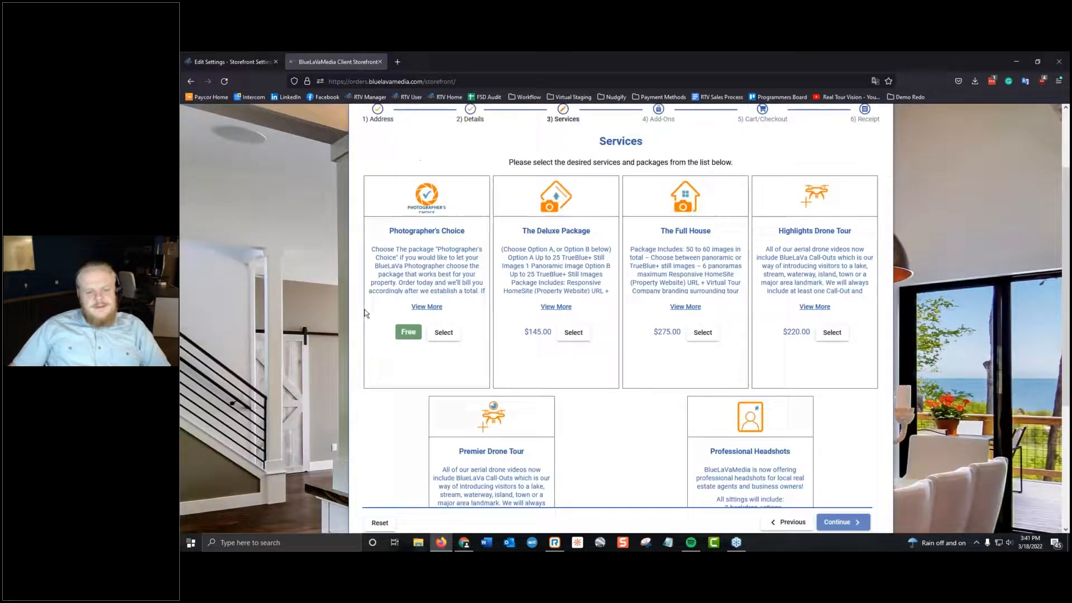
Select the Professional Headshots service and continue past Add-Ons to the cart.
{"action": "scroll", "coordinate": [365, 313], "scroll_direction": "down", "scroll_amount": 1}
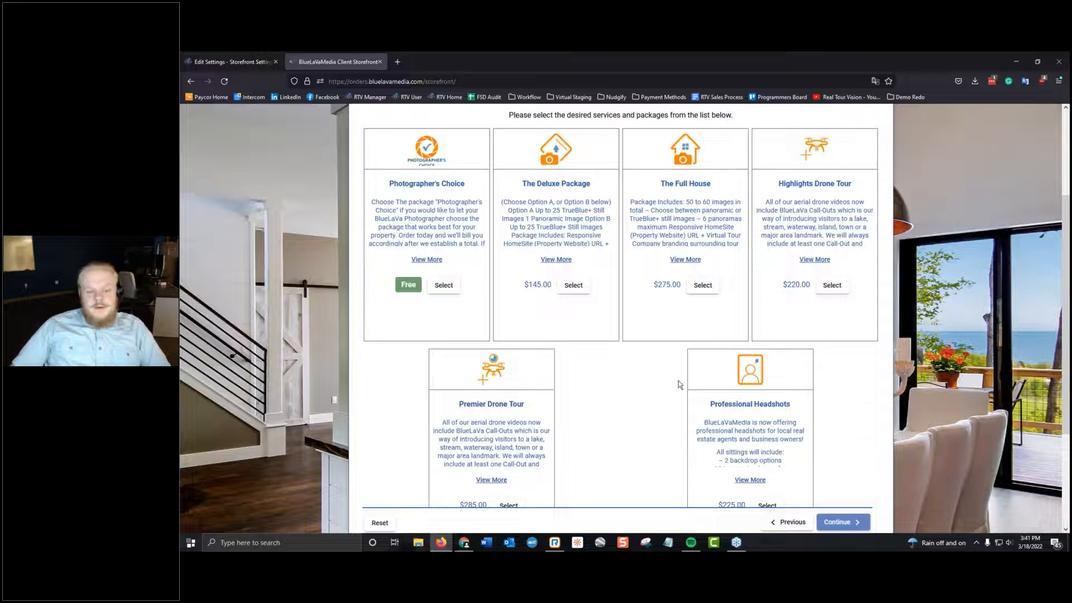
{"action": "scroll", "coordinate": [681, 385], "scroll_direction": "down", "scroll_amount": 2}
{"action": "scroll", "coordinate": [680, 385], "scroll_direction": "down", "scroll_amount": 1}
{"action": "left_click", "coordinate": [768, 343]}
{"action": "left_click", "coordinate": [863, 427]}
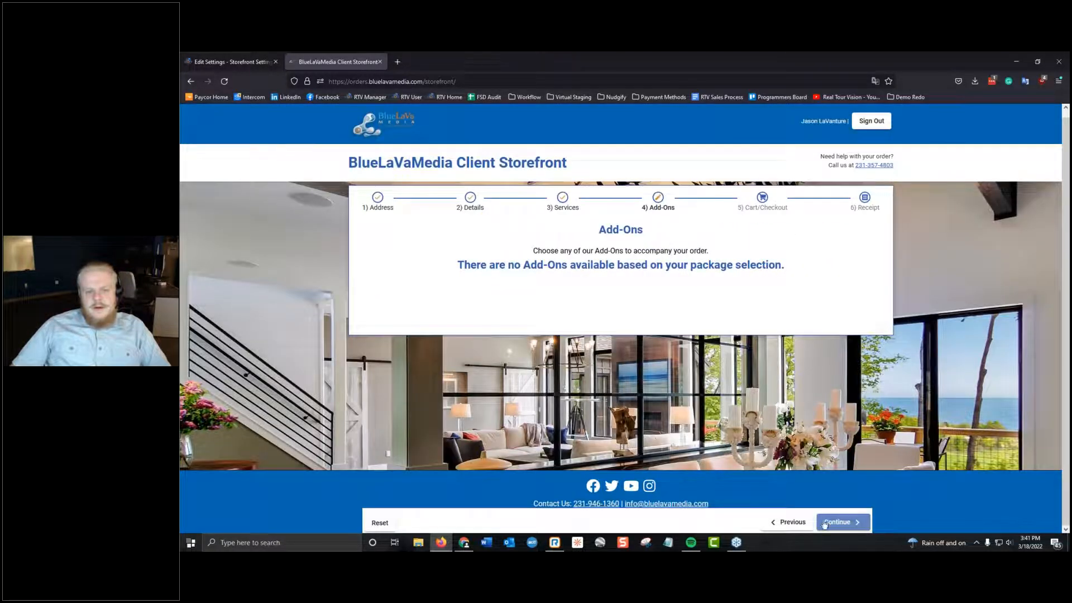
{"action": "left_click", "coordinate": [824, 523]}
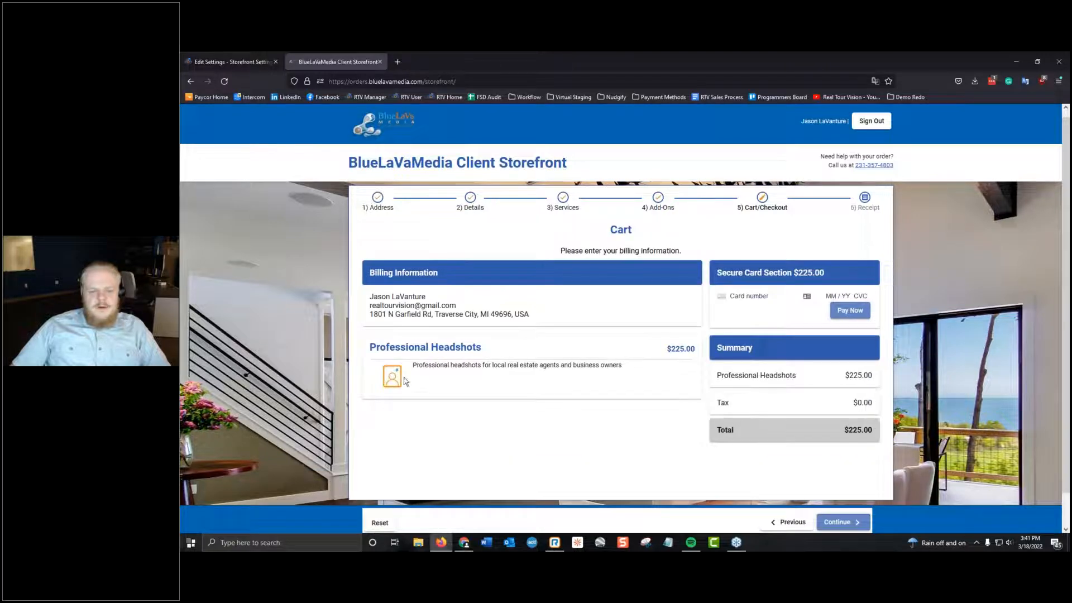
Highlight the Professional Headshots short description in the cart and return to the Services page.
{"action": "left_click_drag", "start_coordinate": [413, 365], "coordinate": [647, 387]}
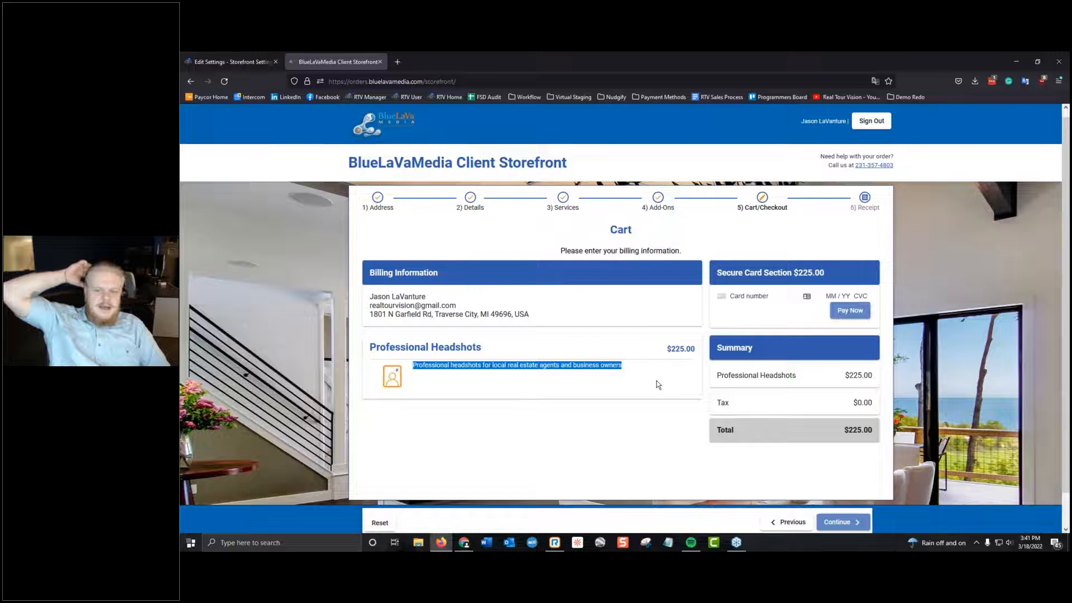
{"action": "left_click", "coordinate": [792, 523]}
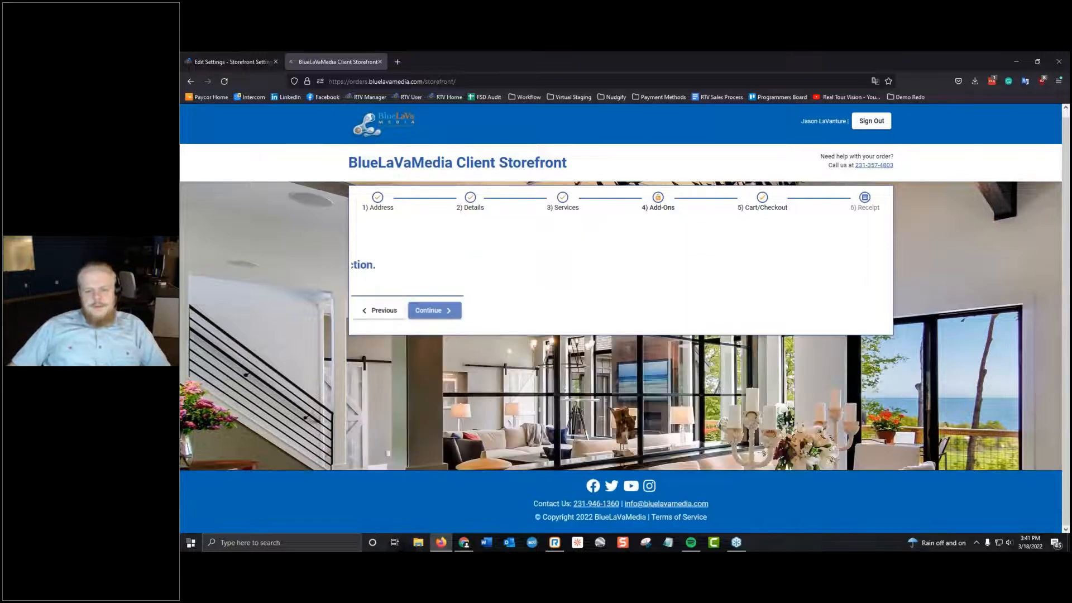
{"action": "left_click", "coordinate": [788, 522]}
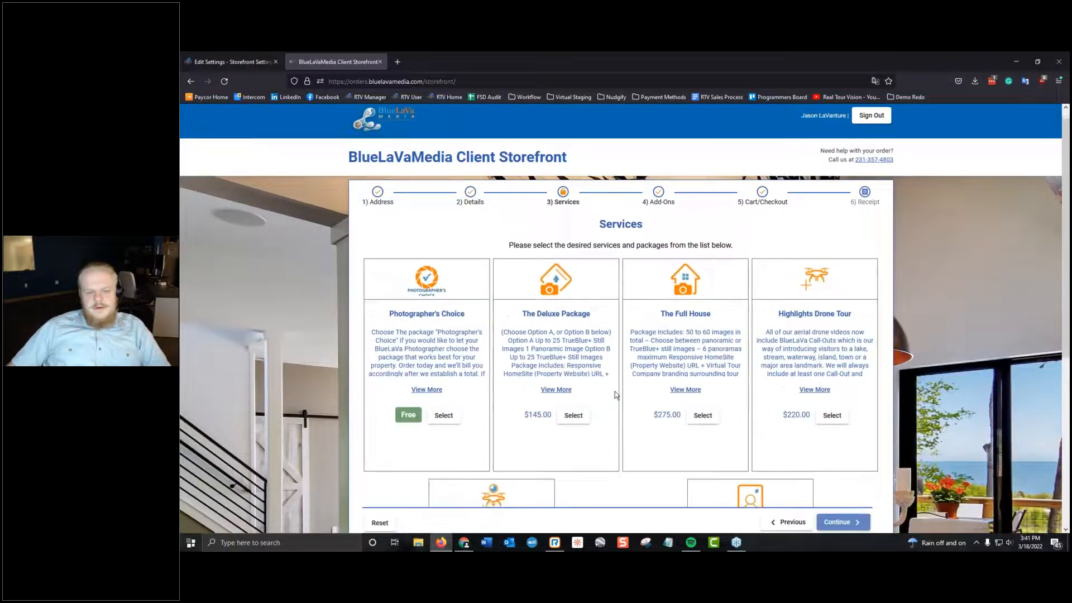
View the full descriptions of the Photographer's Choice and The Full House packages, closing each one.
{"action": "scroll", "coordinate": [615, 391], "scroll_direction": "down", "scroll_amount": 2}
{"action": "left_click", "coordinate": [427, 301]}
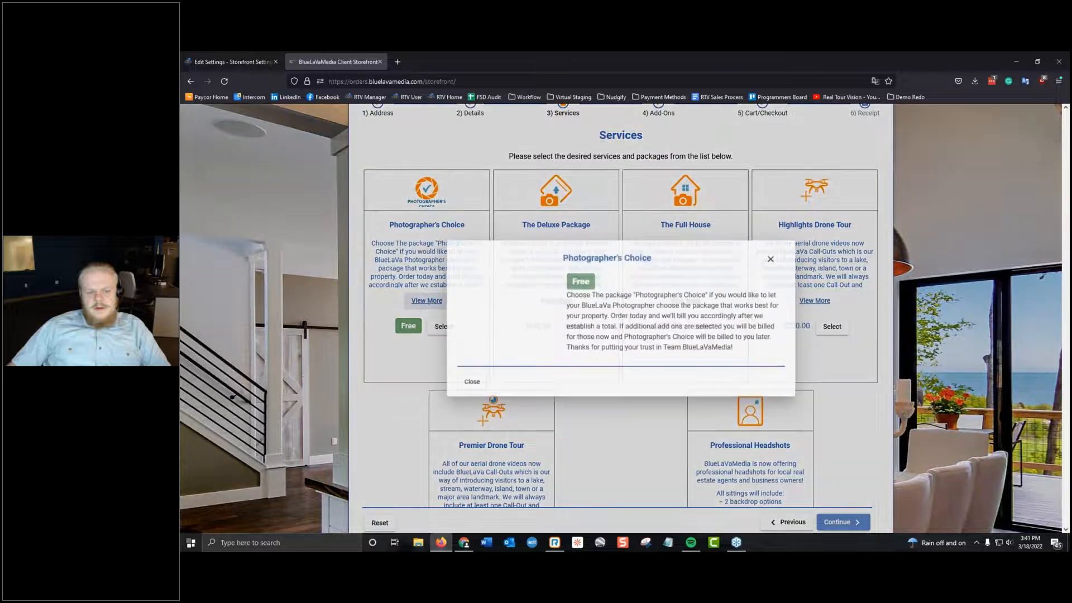
{"action": "left_click", "coordinate": [771, 258]}
{"action": "left_click", "coordinate": [686, 301]}
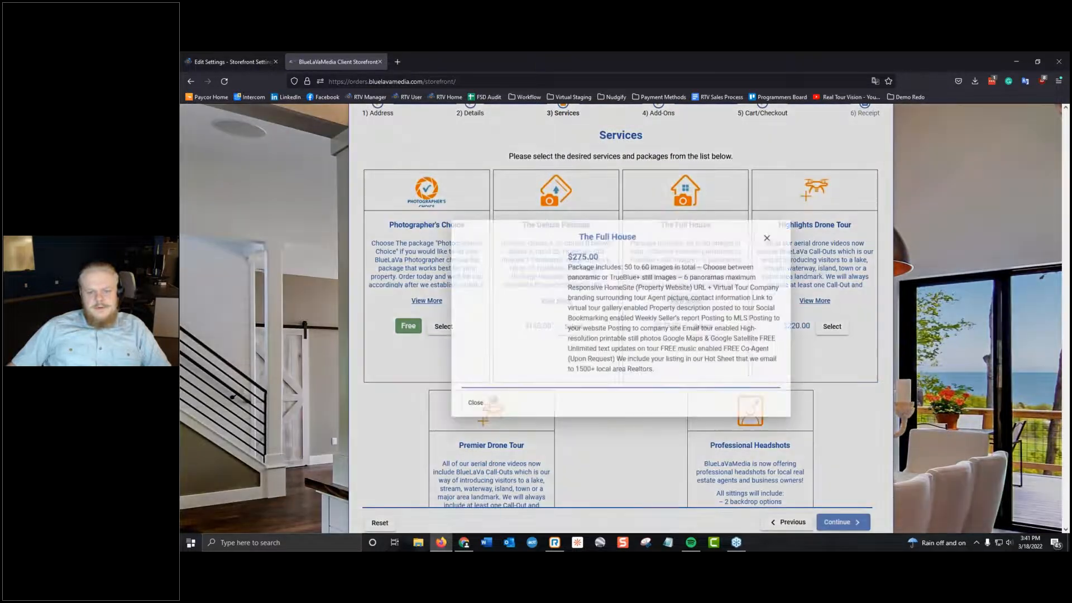
{"action": "left_click", "coordinate": [773, 235]}
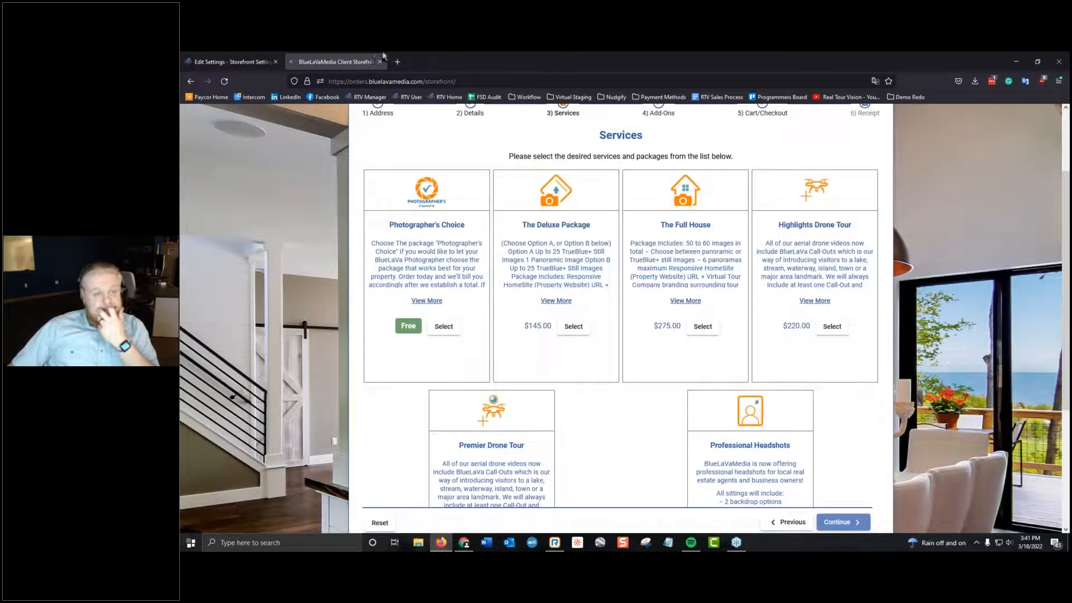
Switch to the Webinar Package form and examine its Short Description, image and Description fields.
{"action": "left_click_drag", "start_coordinate": [525, 54], "coordinate": [1070, 56]}
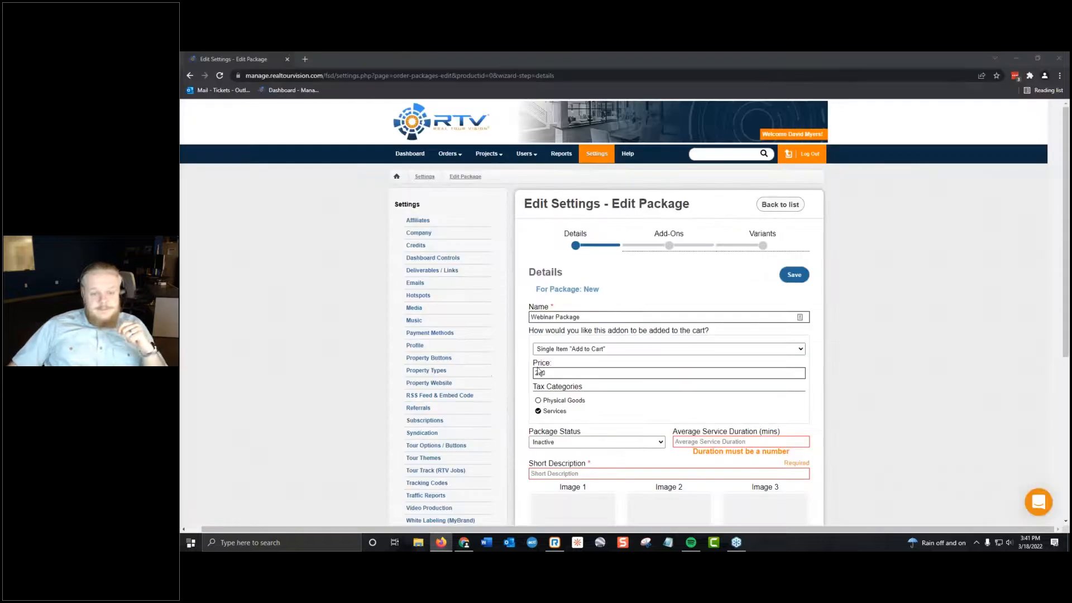
{"action": "scroll", "coordinate": [646, 419], "scroll_direction": "down", "scroll_amount": 2}
{"action": "left_click", "coordinate": [605, 381]}
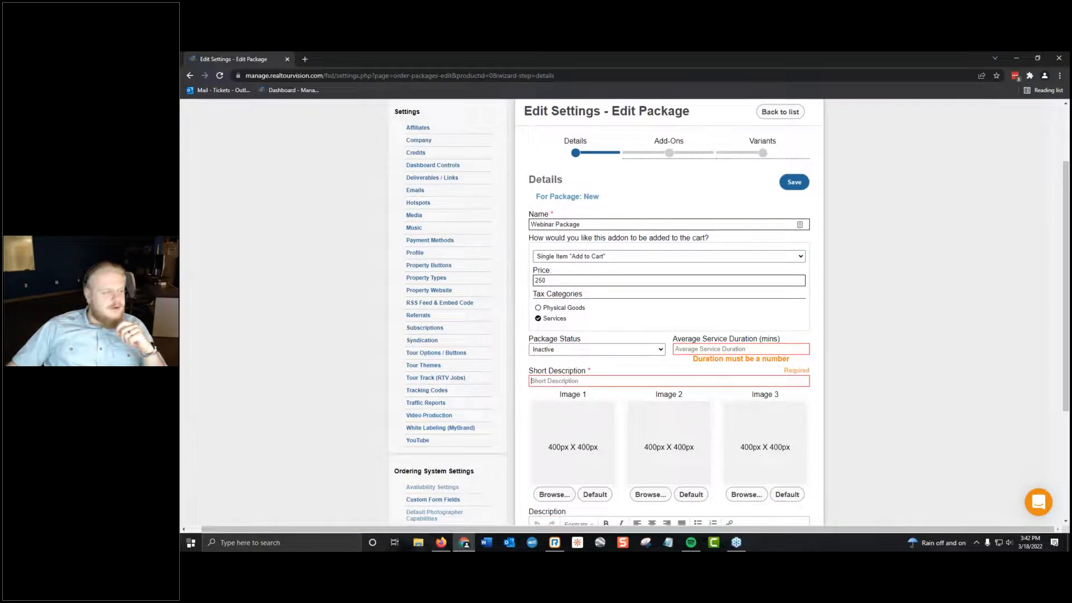
{"action": "key", "text": "alt+Tab"}
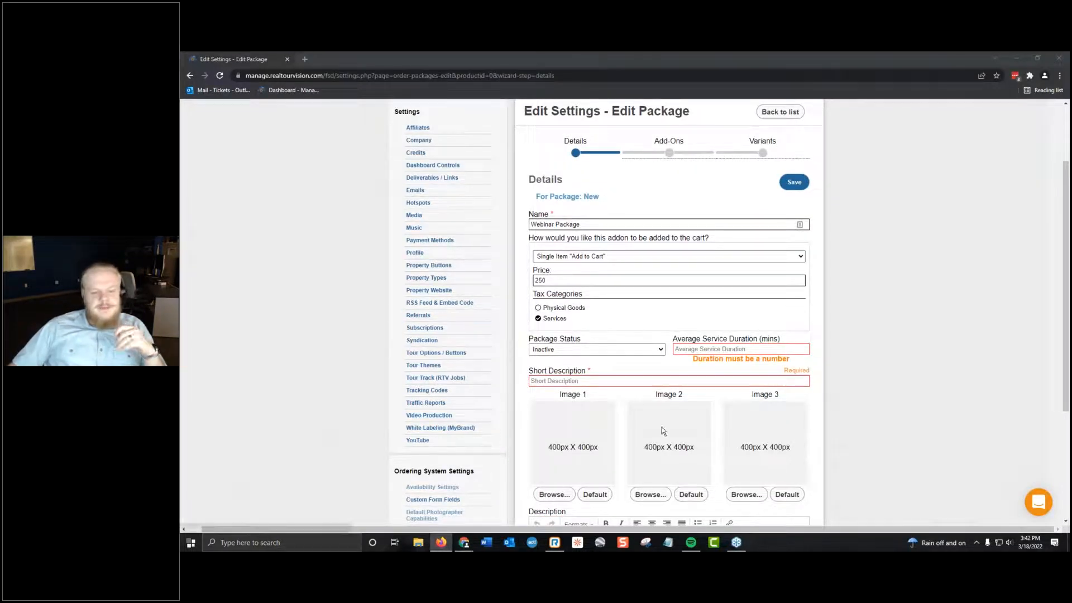
{"action": "scroll", "coordinate": [558, 335], "scroll_direction": "down", "scroll_amount": 4}
{"action": "left_click", "coordinate": [645, 375]}
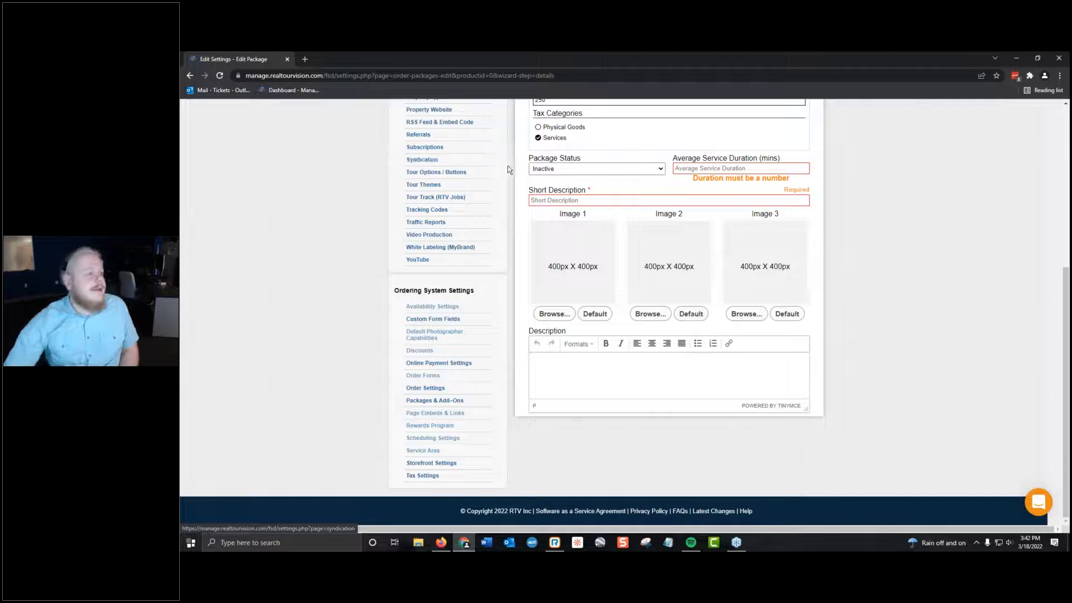
Return to the client storefront and look over the packages on the Services page.
{"action": "left_click", "coordinate": [441, 543]}
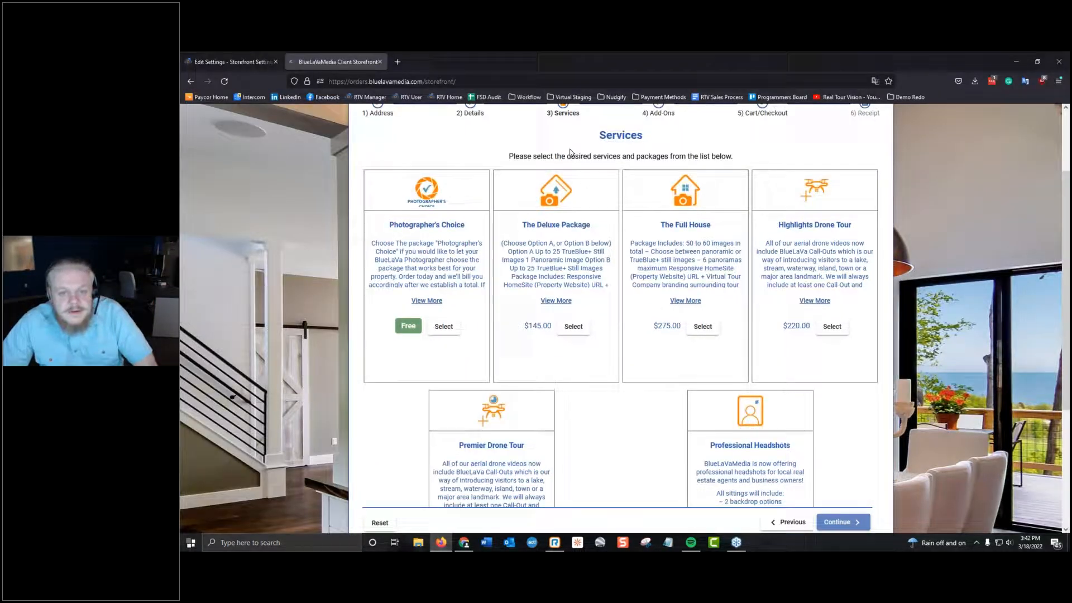
{"action": "left_click", "coordinate": [492, 81]}
{"action": "left_click", "coordinate": [959, 304]}
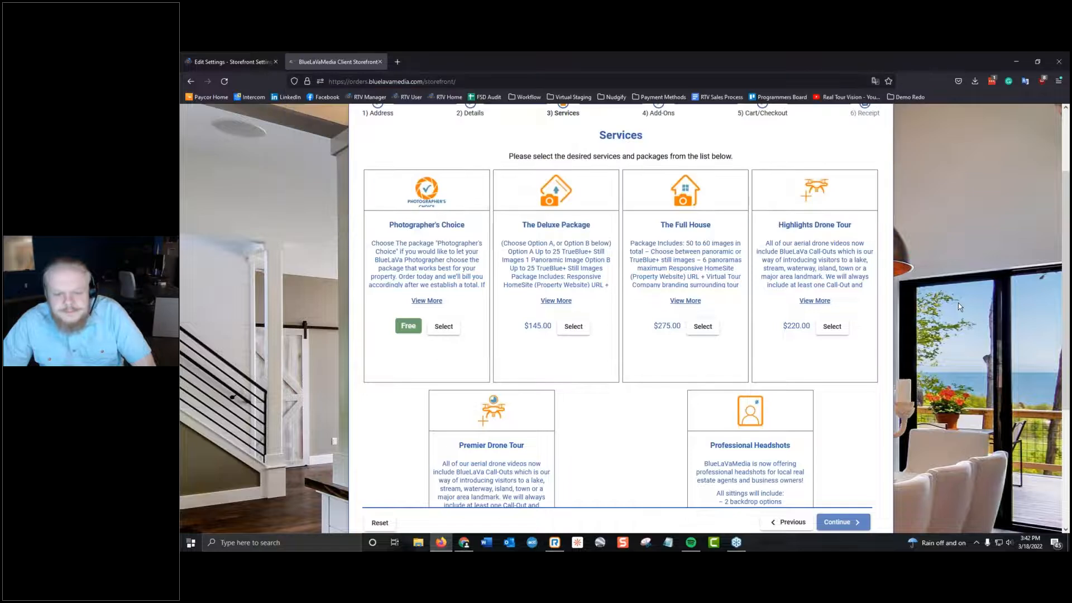
{"action": "scroll", "coordinate": [959, 302], "scroll_direction": "down", "scroll_amount": 3}
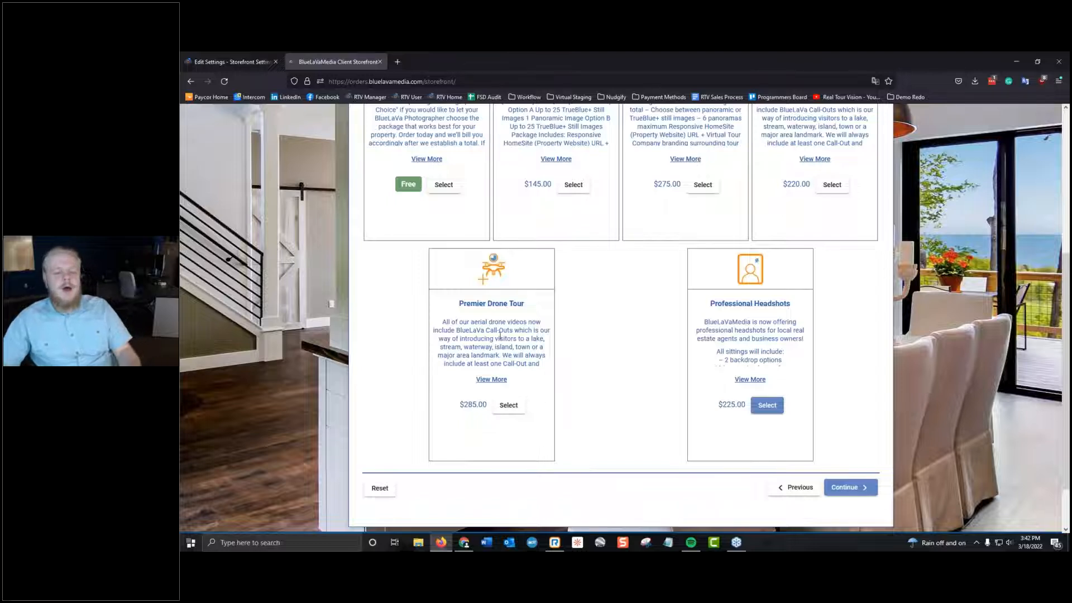
Bring the Webinar Package form back into view and review its name, cart type and price.
{"action": "key", "text": "alt+Tab"}
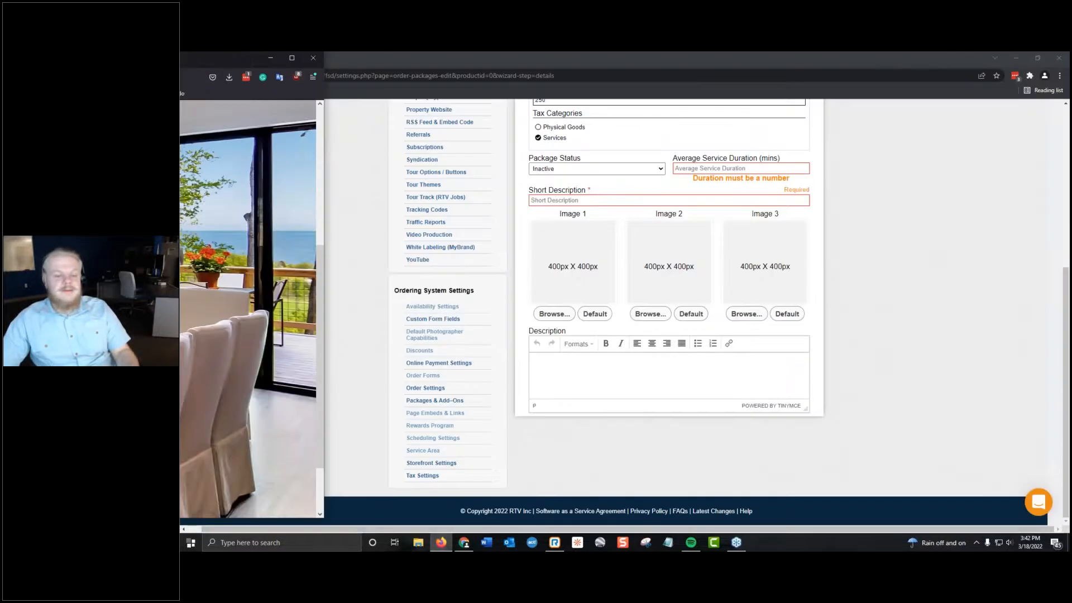
{"action": "scroll", "coordinate": [611, 422], "scroll_direction": "up", "scroll_amount": 4}
{"action": "left_click", "coordinate": [581, 307]}
{"action": "left_click", "coordinate": [585, 320]}
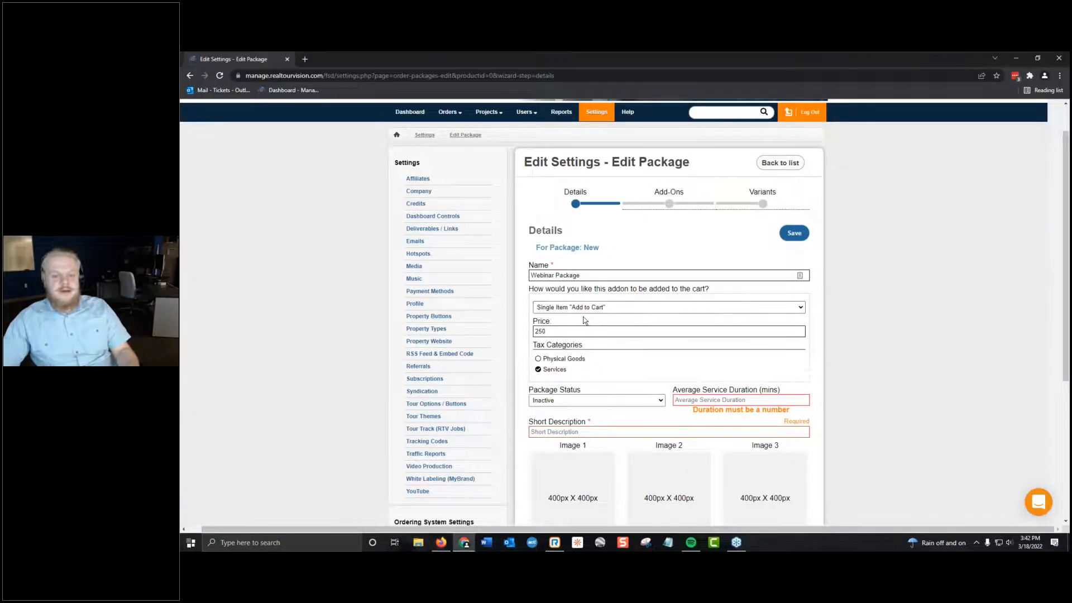
Go back to the storefront's Services page and continue the Professional Headshots order to Add-Ons.
{"action": "key", "text": "alt+Tab"}
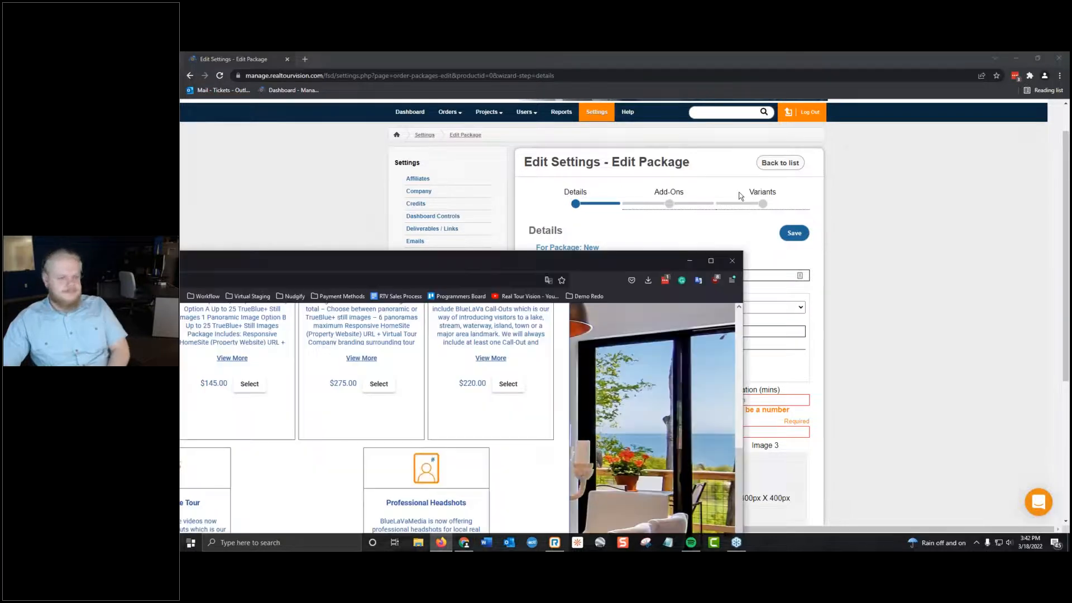
{"action": "left_click_drag", "start_coordinate": [823, 53], "coordinate": [822, 52]}
{"action": "scroll", "coordinate": [557, 315], "scroll_direction": "up", "scroll_amount": 2}
{"action": "scroll", "coordinate": [557, 315], "scroll_direction": "down", "scroll_amount": 3}
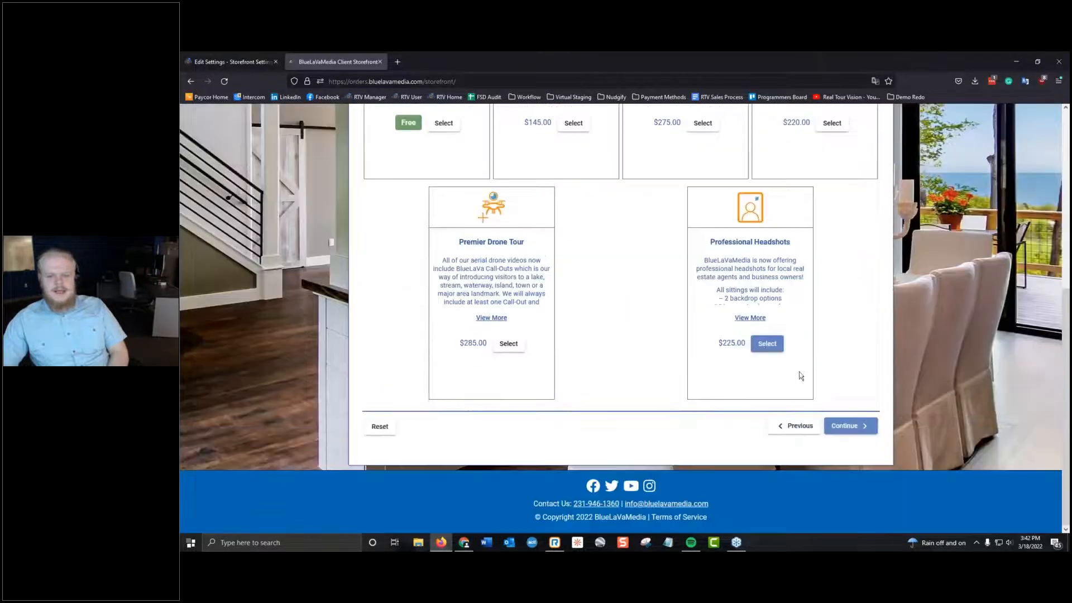
{"action": "left_click", "coordinate": [841, 423]}
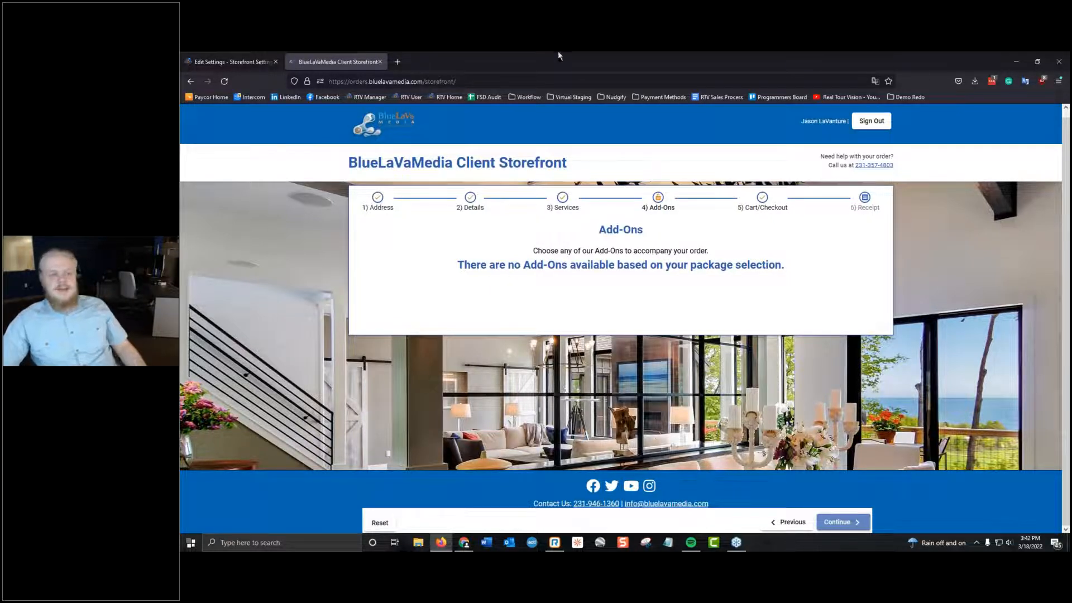
Open the Professional Headshots package for editing from the Packages & Add-Ons settings.
{"action": "left_click", "coordinate": [234, 59]}
{"action": "scroll", "coordinate": [475, 363], "scroll_direction": "down", "scroll_amount": 10}
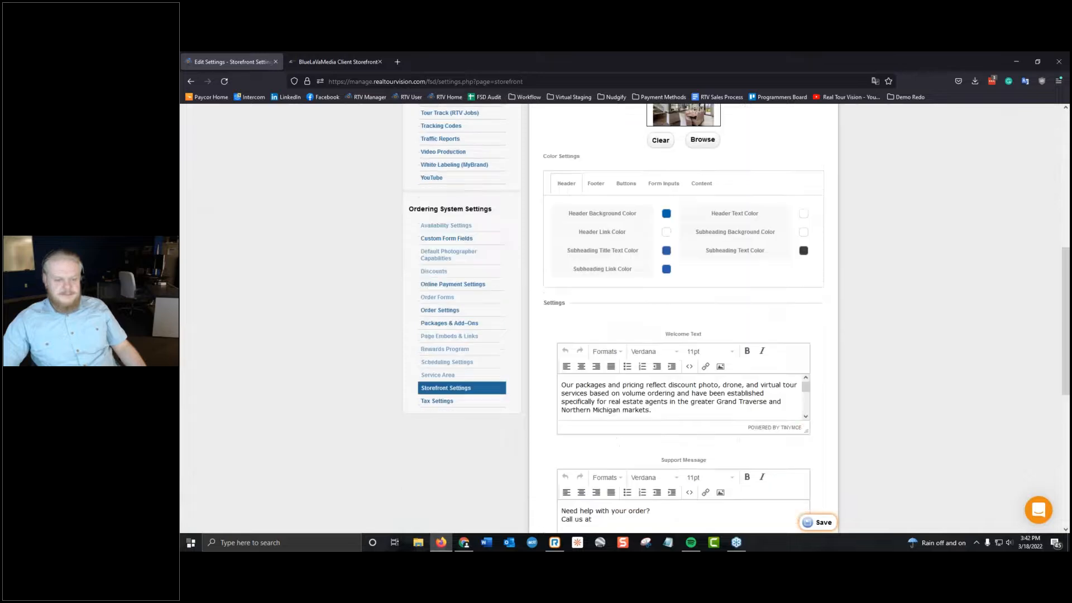
{"action": "left_click", "coordinate": [462, 318]}
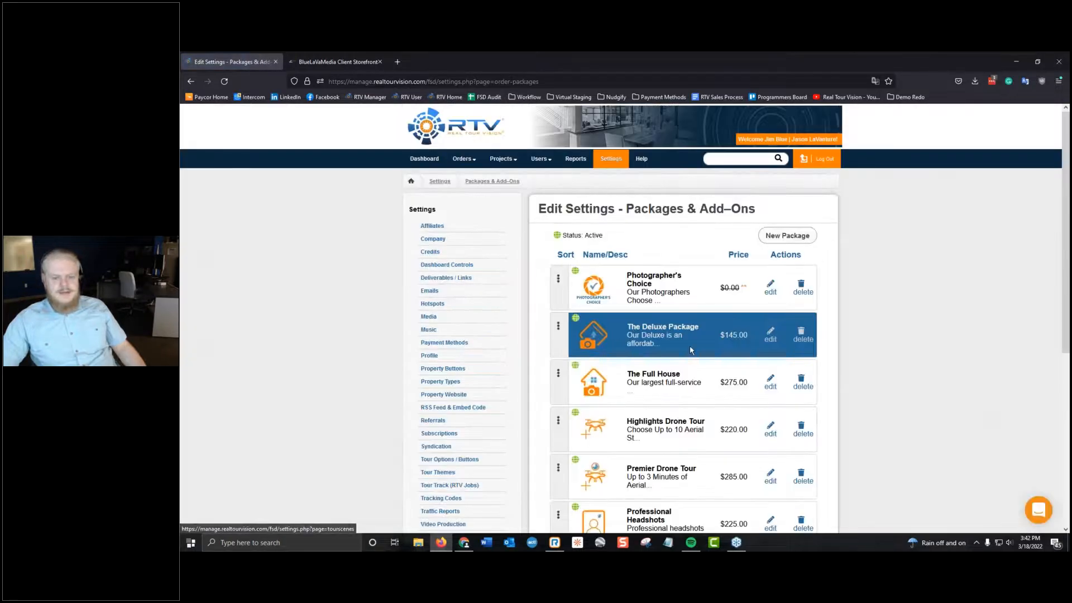
{"action": "scroll", "coordinate": [737, 404], "scroll_direction": "down", "scroll_amount": 2}
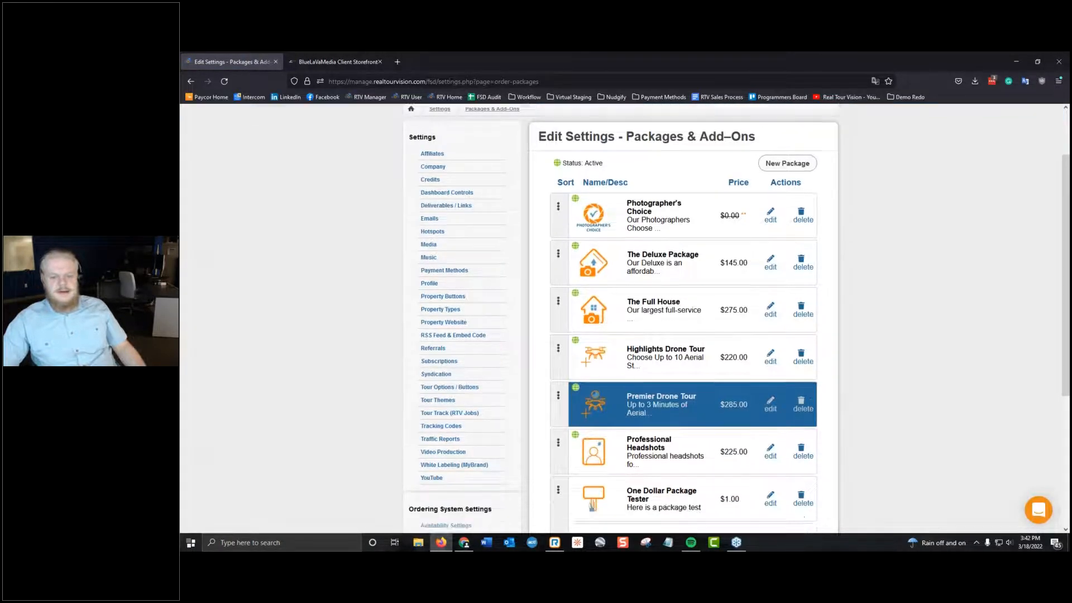
{"action": "left_click", "coordinate": [728, 404]}
View the existing add-ons available for the Professional Headshots package, and close the list without adding any.
{"action": "left_click", "coordinate": [676, 242]}
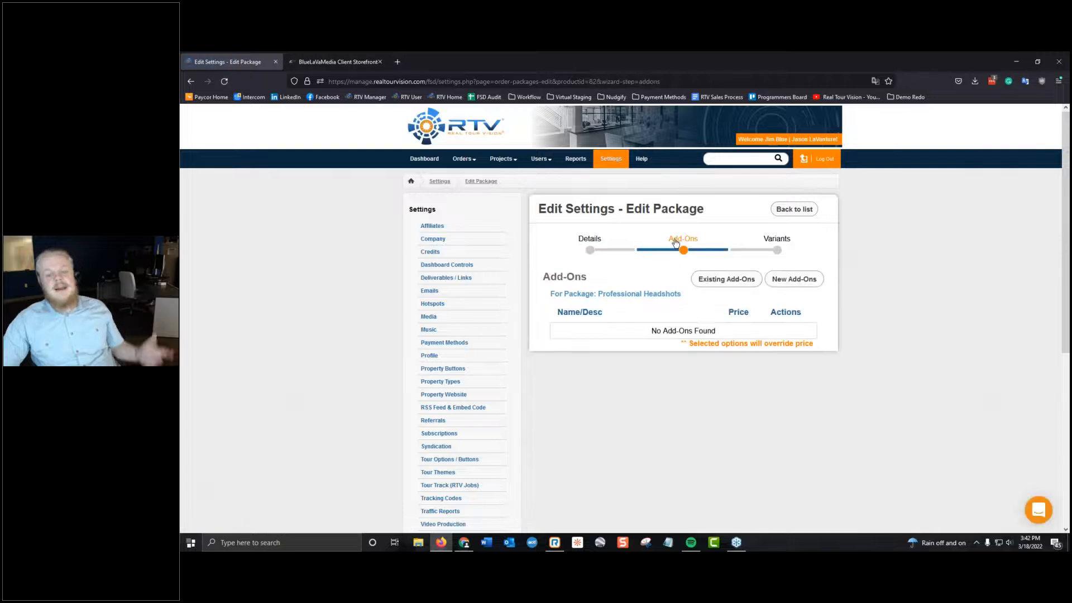
{"action": "left_click", "coordinate": [716, 287]}
{"action": "scroll", "coordinate": [673, 286], "scroll_direction": "down", "scroll_amount": 8}
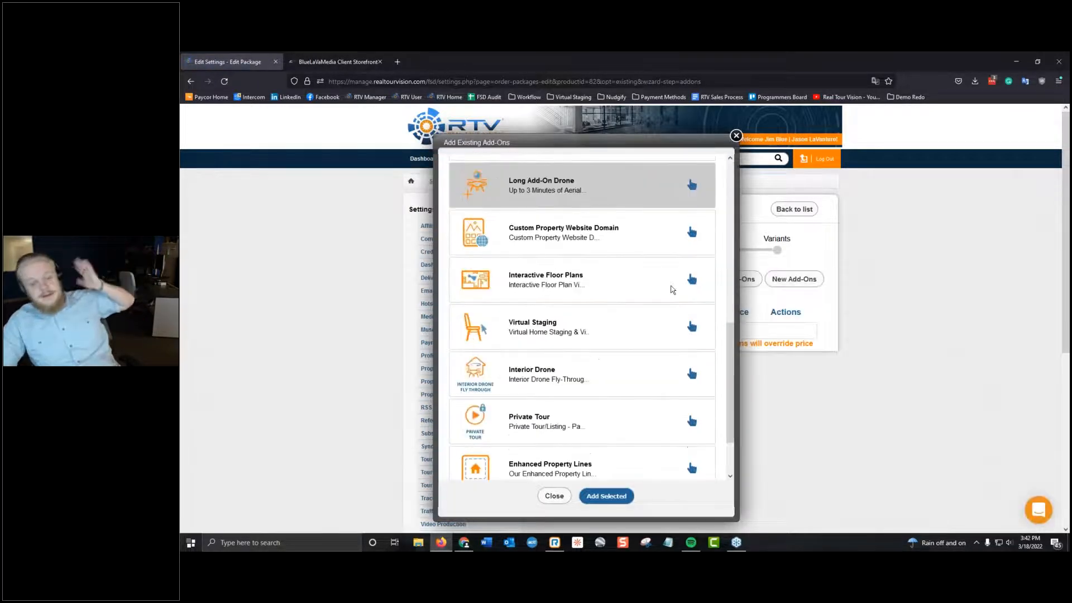
{"action": "left_click", "coordinate": [736, 136]}
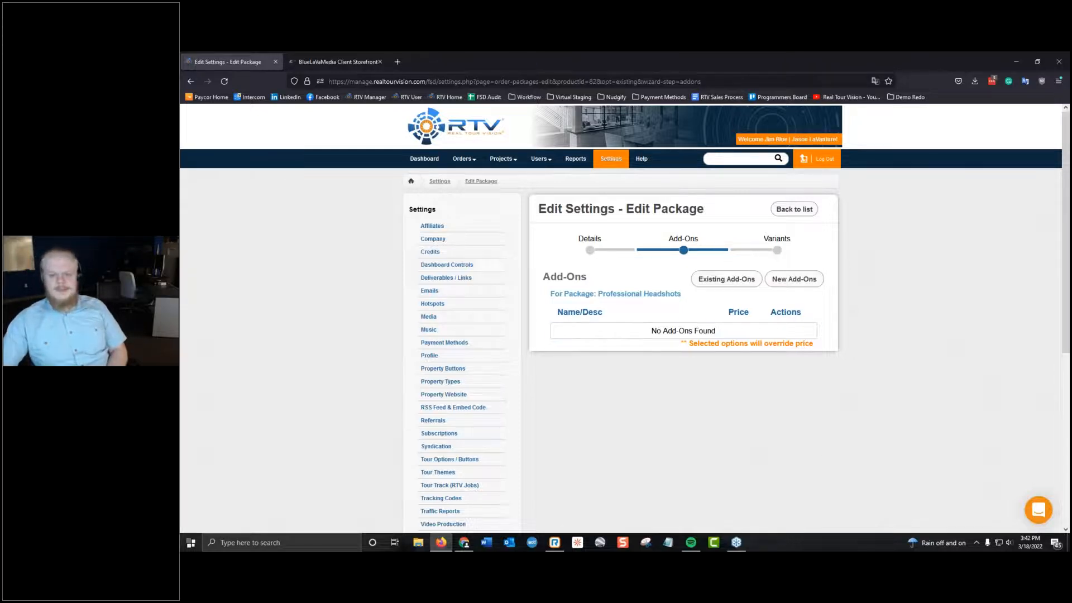
{"action": "left_click", "coordinate": [189, 82]}
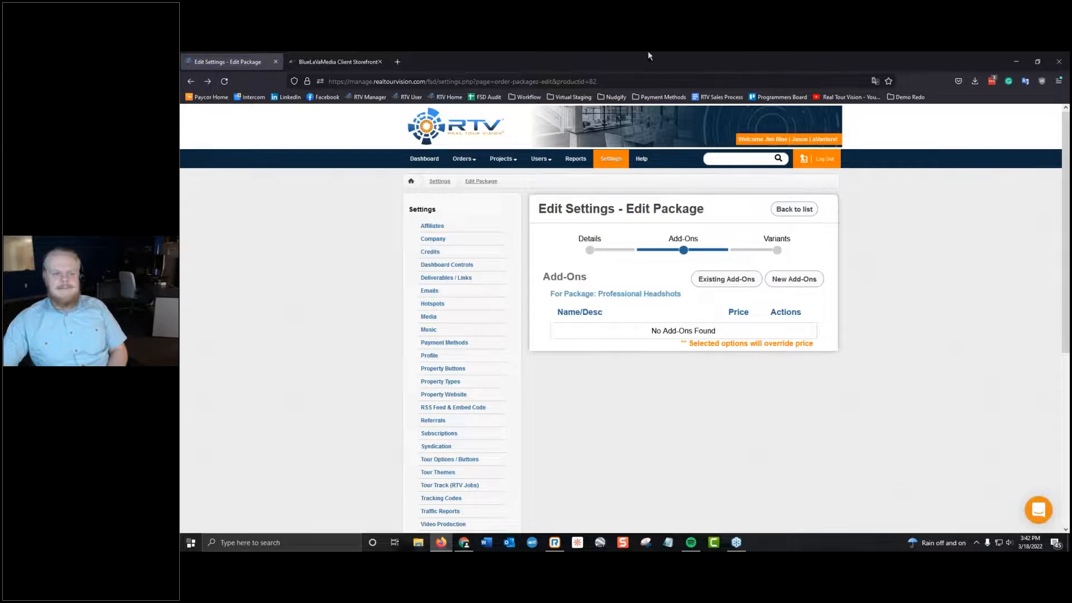
Continue the storefront order to the cart and highlight part of the Professional Headshots short description.
{"action": "left_click", "coordinate": [358, 62]}
{"action": "left_click_drag", "start_coordinate": [627, 54], "coordinate": [593, 55]}
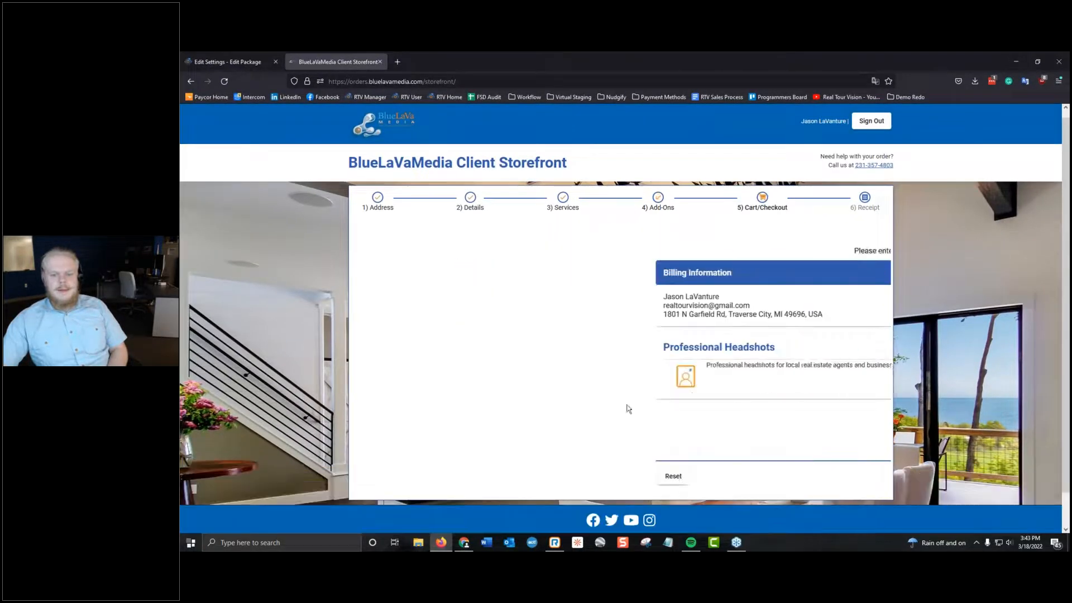
{"action": "left_click_drag", "start_coordinate": [435, 364], "coordinate": [472, 365]}
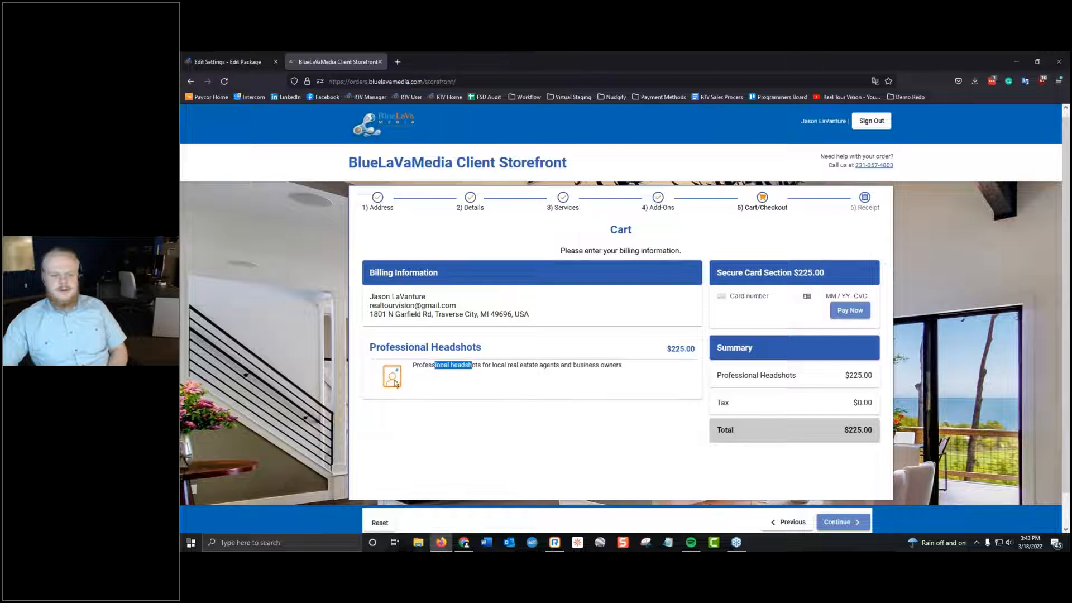
Return to the Webinar Package form and open the Image 1 file picker, cancelling without choosing a file.
{"action": "left_click", "coordinate": [380, 62]}
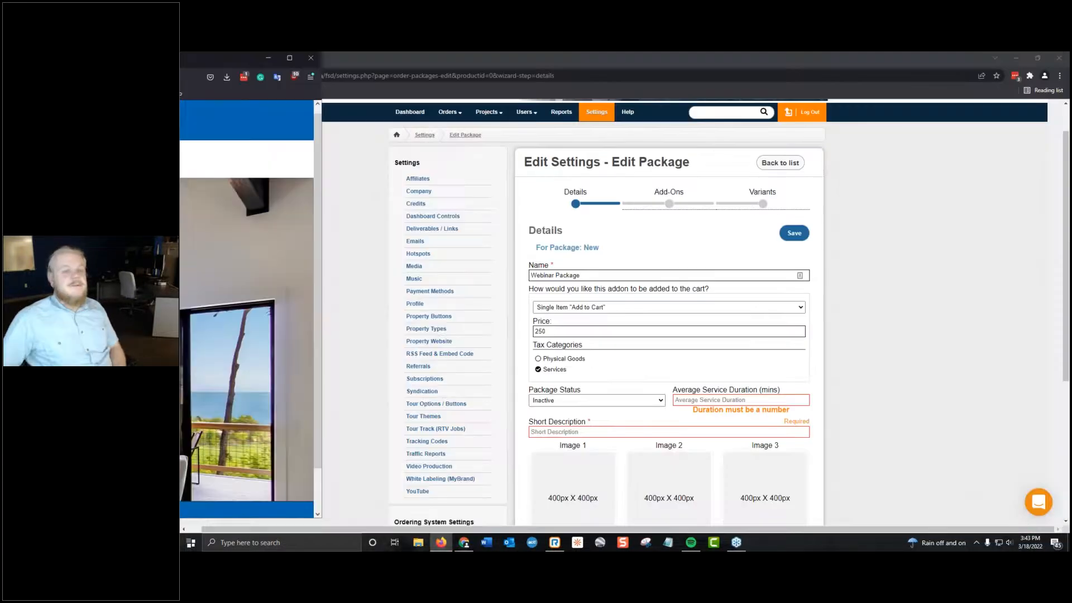
{"action": "scroll", "coordinate": [715, 308], "scroll_direction": "down", "scroll_amount": 2}
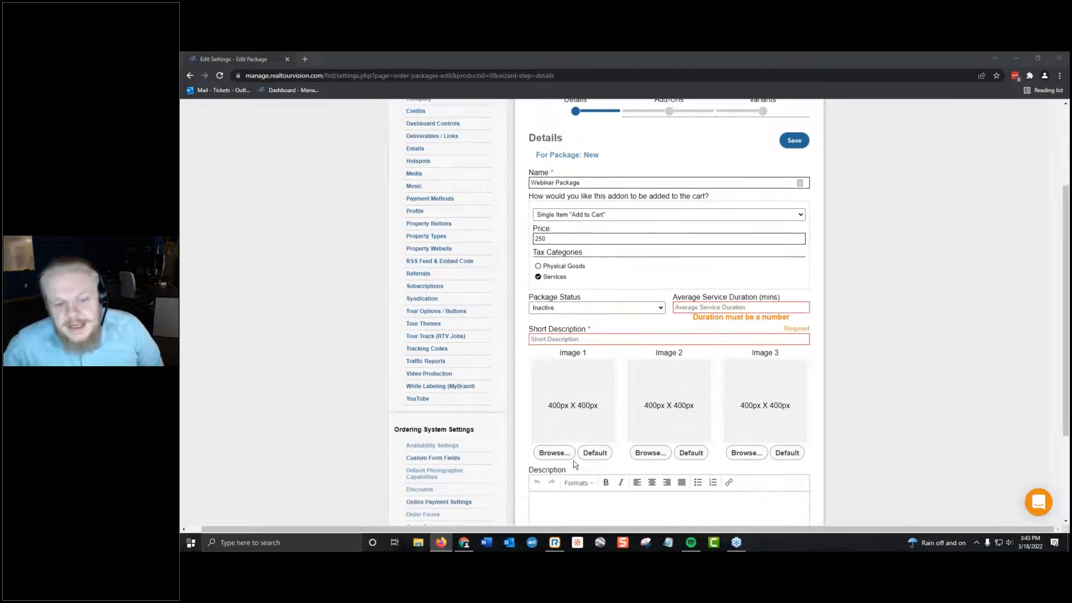
{"action": "left_click", "coordinate": [537, 457]}
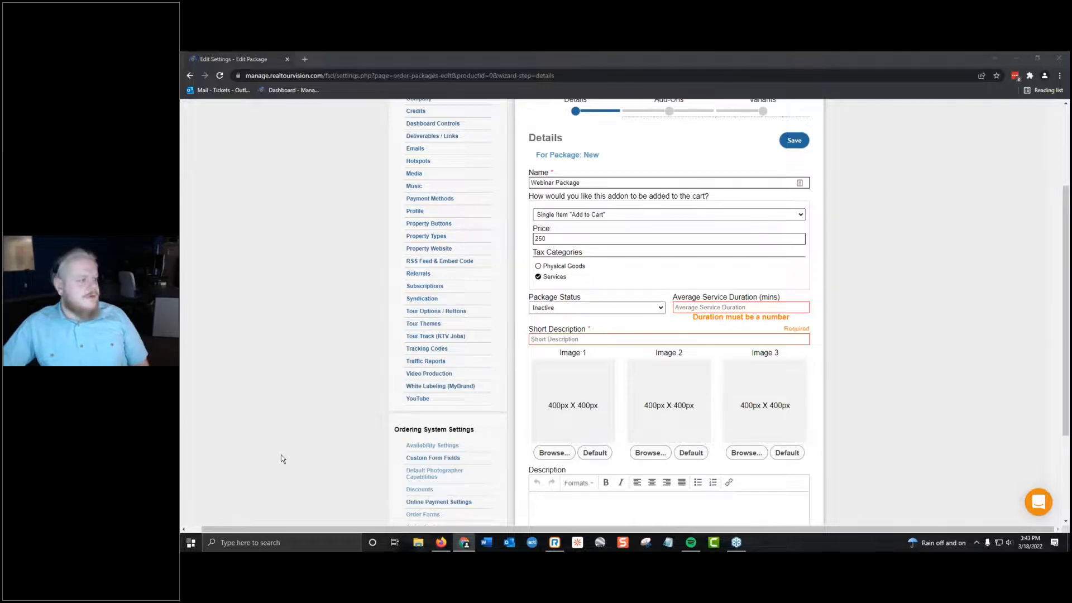
{"action": "key", "text": "Escape"}
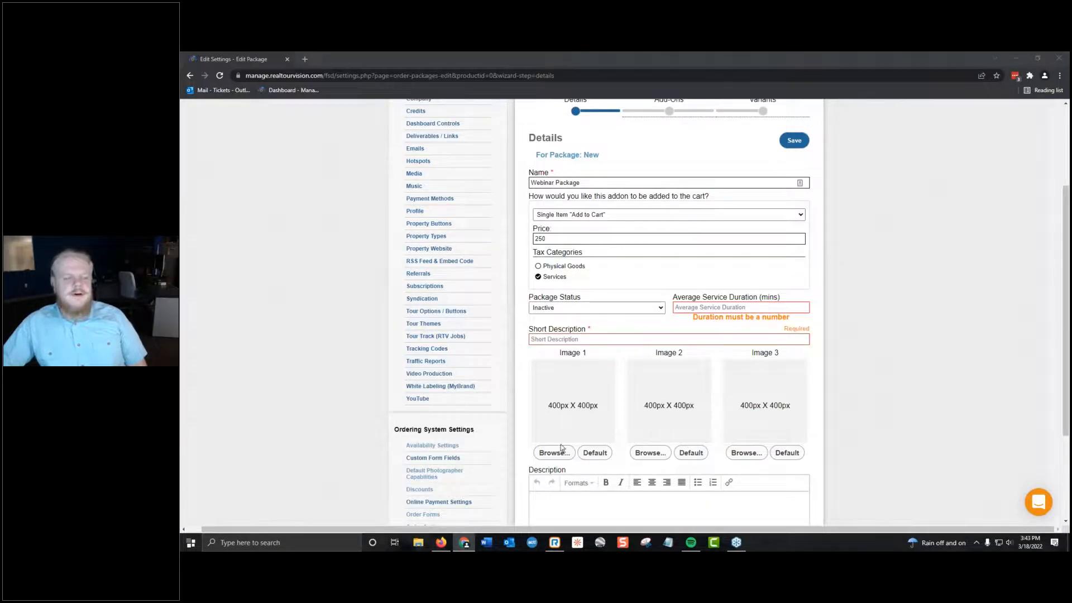
Browse the default icons for Image 1 of the Webinar Package and choose the Yard Sign Installation icon.
{"action": "left_click", "coordinate": [595, 453]}
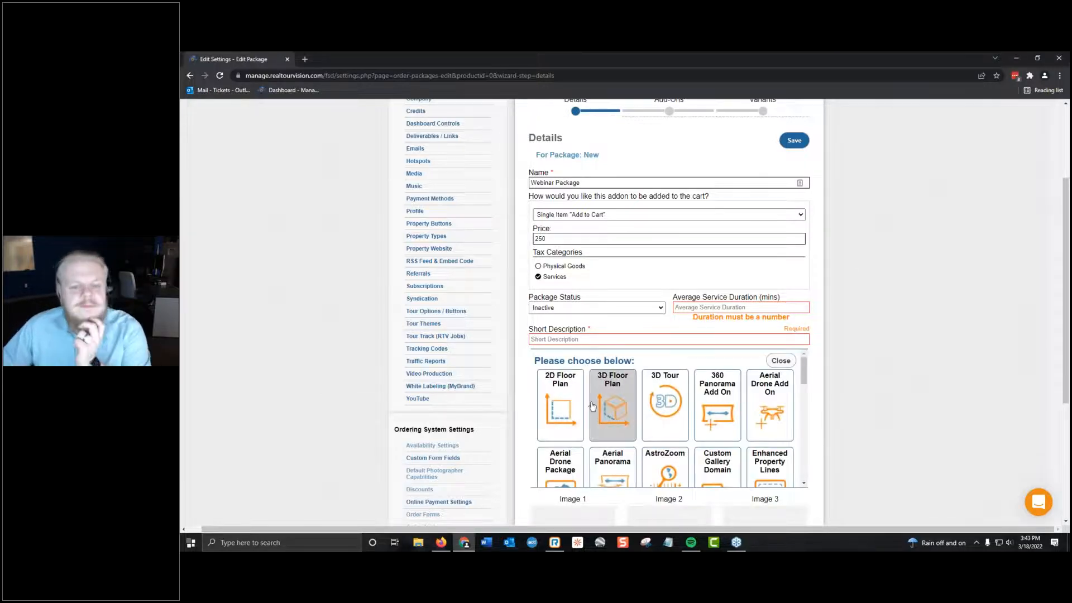
{"action": "scroll", "coordinate": [658, 400], "scroll_direction": "down", "scroll_amount": 6}
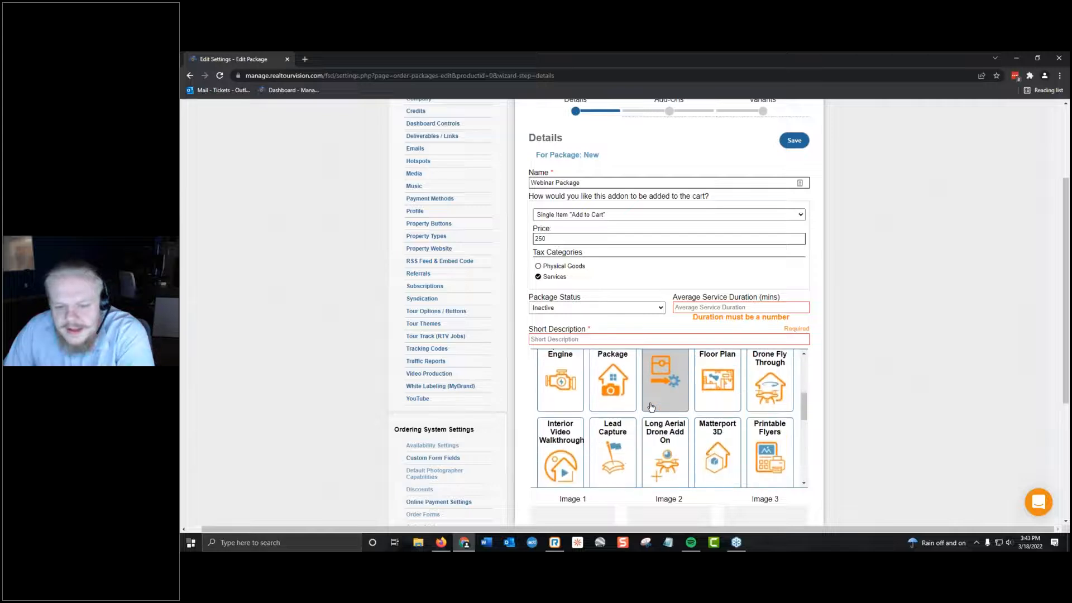
{"action": "scroll", "coordinate": [640, 432], "scroll_direction": "down", "scroll_amount": 3}
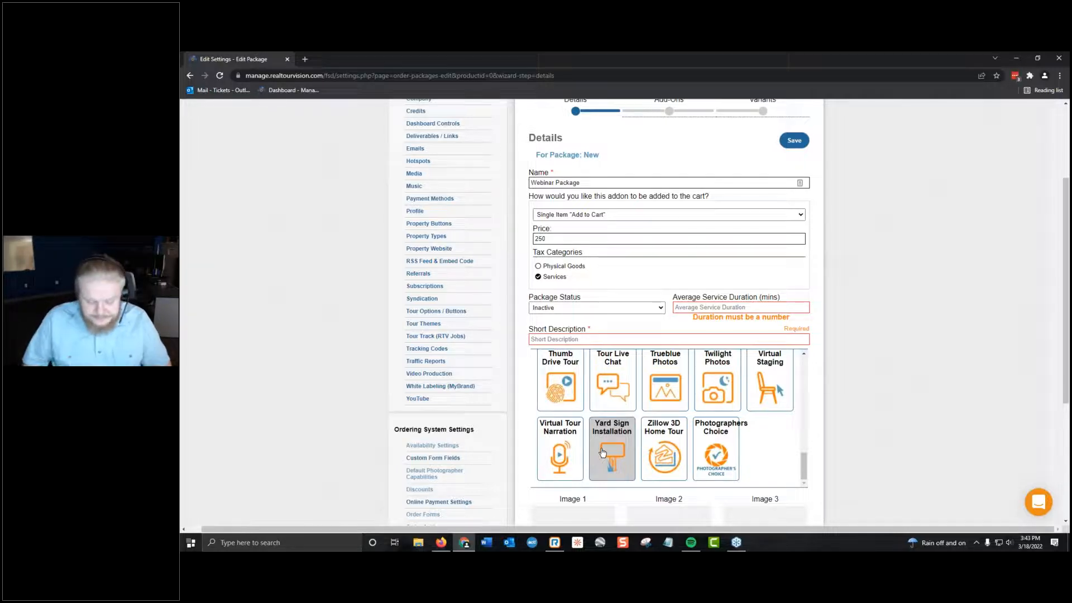
{"action": "scroll", "coordinate": [637, 366], "scroll_direction": "down", "scroll_amount": 4}
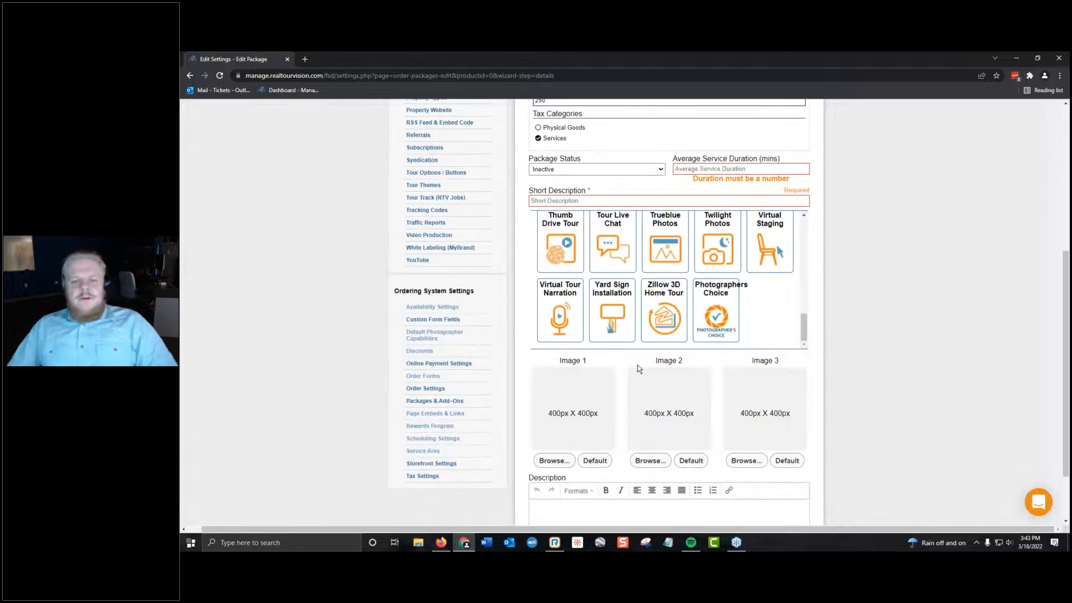
{"action": "scroll", "coordinate": [638, 317], "scroll_direction": "up", "scroll_amount": 4}
{"action": "scroll", "coordinate": [592, 385], "scroll_direction": "up", "scroll_amount": 3}
{"action": "scroll", "coordinate": [586, 387], "scroll_direction": "up", "scroll_amount": 1}
{"action": "scroll", "coordinate": [586, 388], "scroll_direction": "down", "scroll_amount": 5}
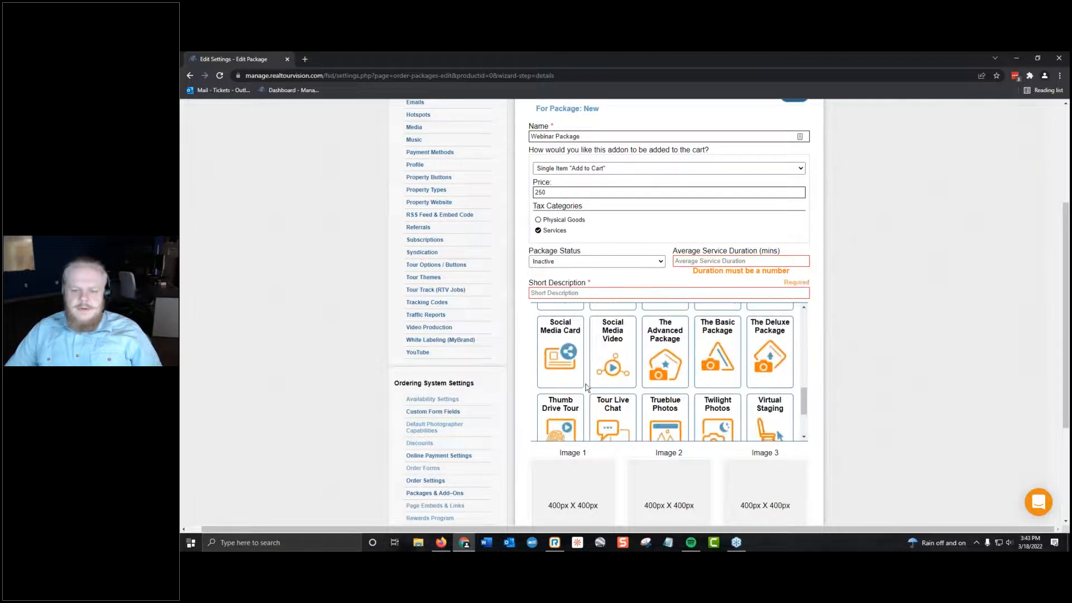
{"action": "scroll", "coordinate": [586, 388], "scroll_direction": "up", "scroll_amount": 8}
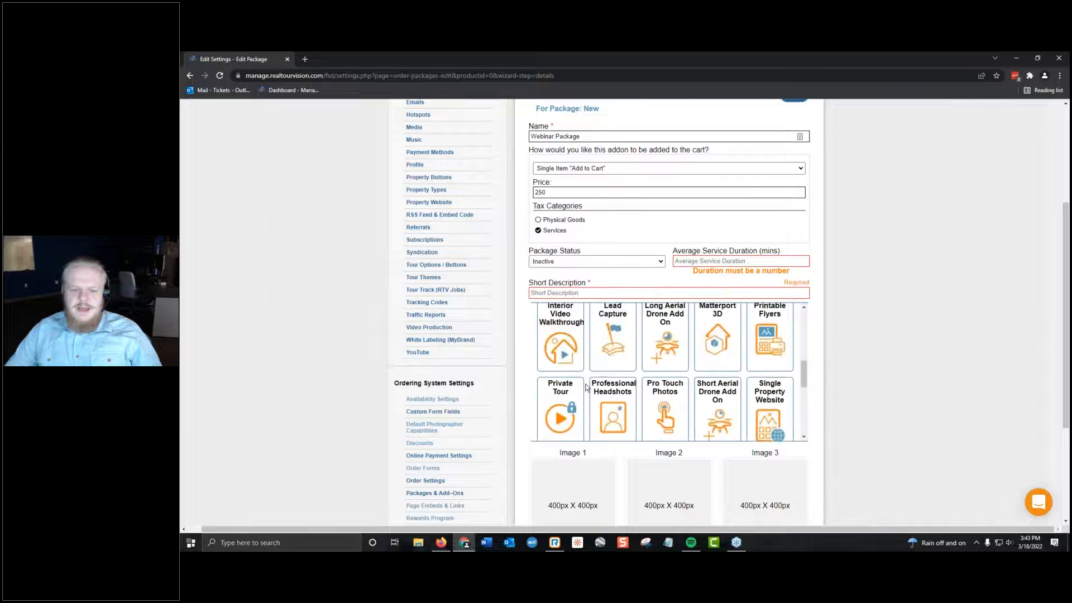
{"action": "scroll", "coordinate": [587, 387], "scroll_direction": "up", "scroll_amount": 1}
{"action": "scroll", "coordinate": [586, 387], "scroll_direction": "down", "scroll_amount": 3}
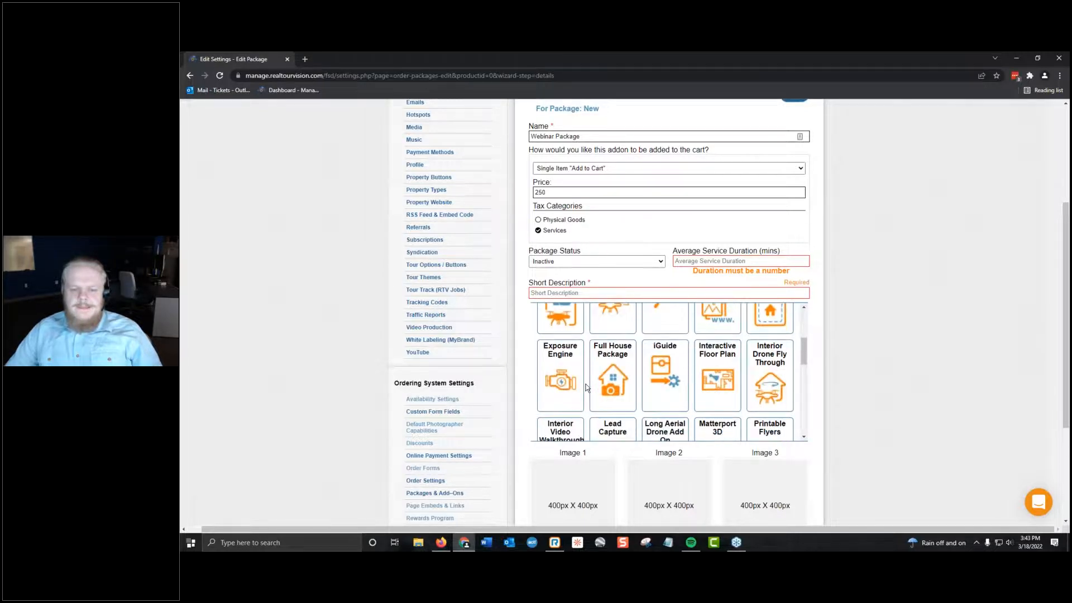
{"action": "scroll", "coordinate": [586, 388], "scroll_direction": "down", "scroll_amount": 2}
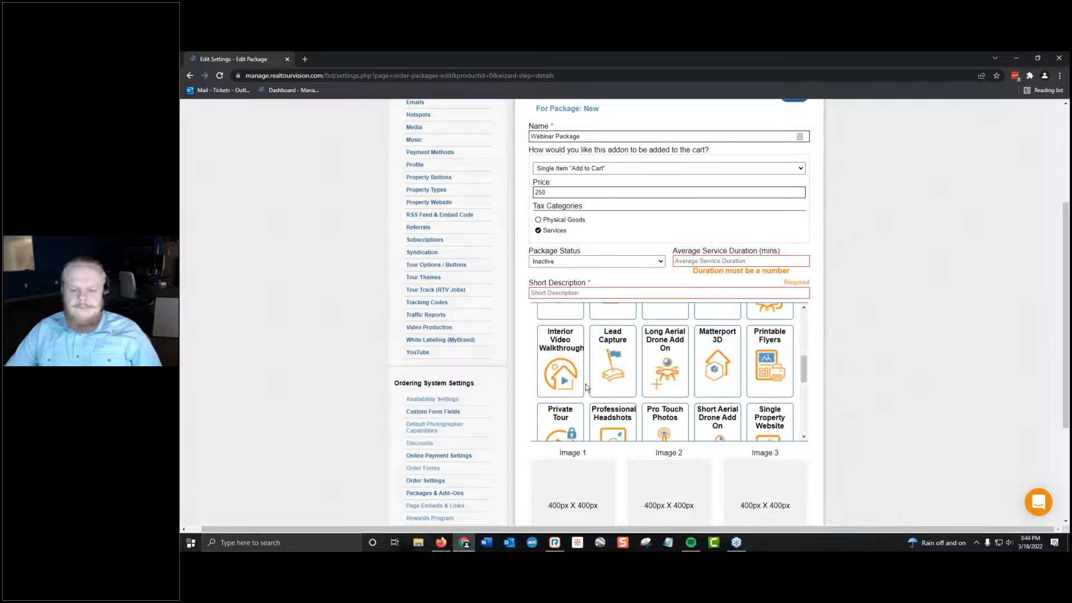
{"action": "scroll", "coordinate": [586, 388], "scroll_direction": "down", "scroll_amount": 1}
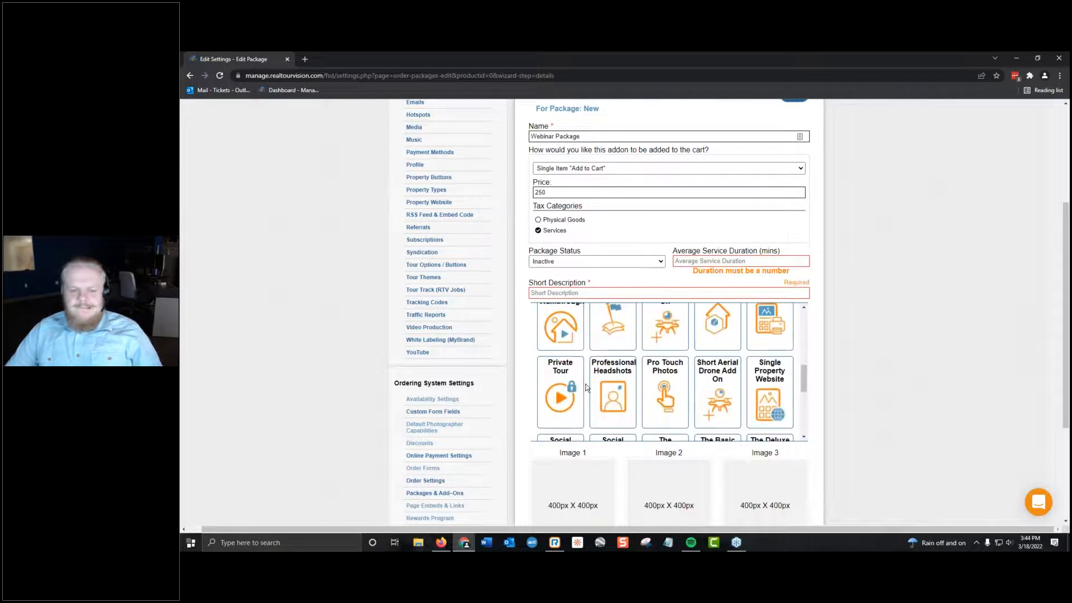
{"action": "scroll", "coordinate": [587, 388], "scroll_direction": "up", "scroll_amount": 1}
{"action": "scroll", "coordinate": [586, 387], "scroll_direction": "down", "scroll_amount": 5}
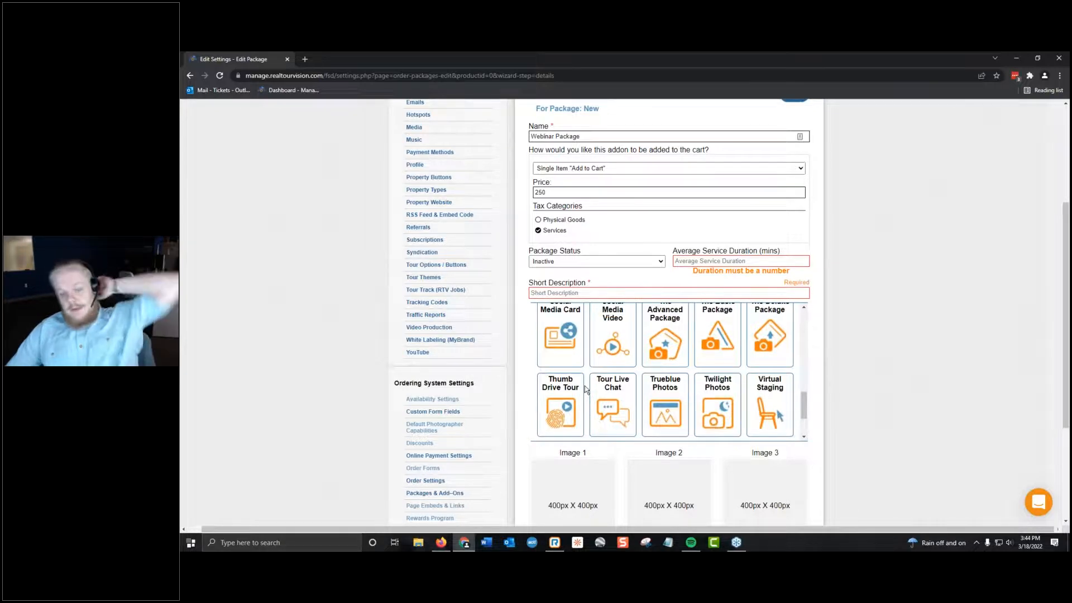
{"action": "left_click", "coordinate": [584, 395]}
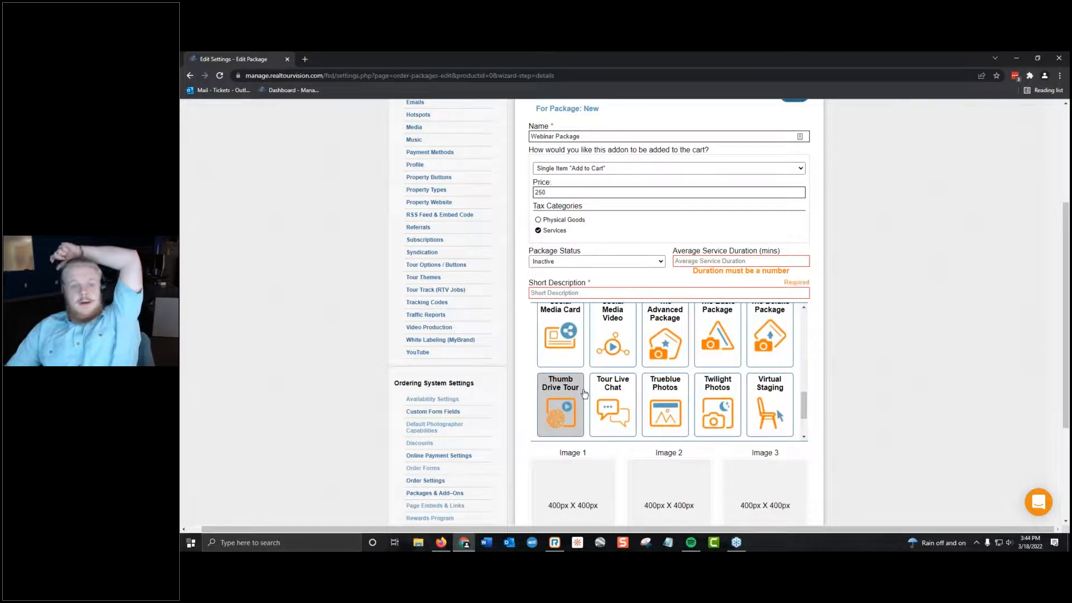
{"action": "scroll", "coordinate": [584, 394], "scroll_direction": "up", "scroll_amount": 4}
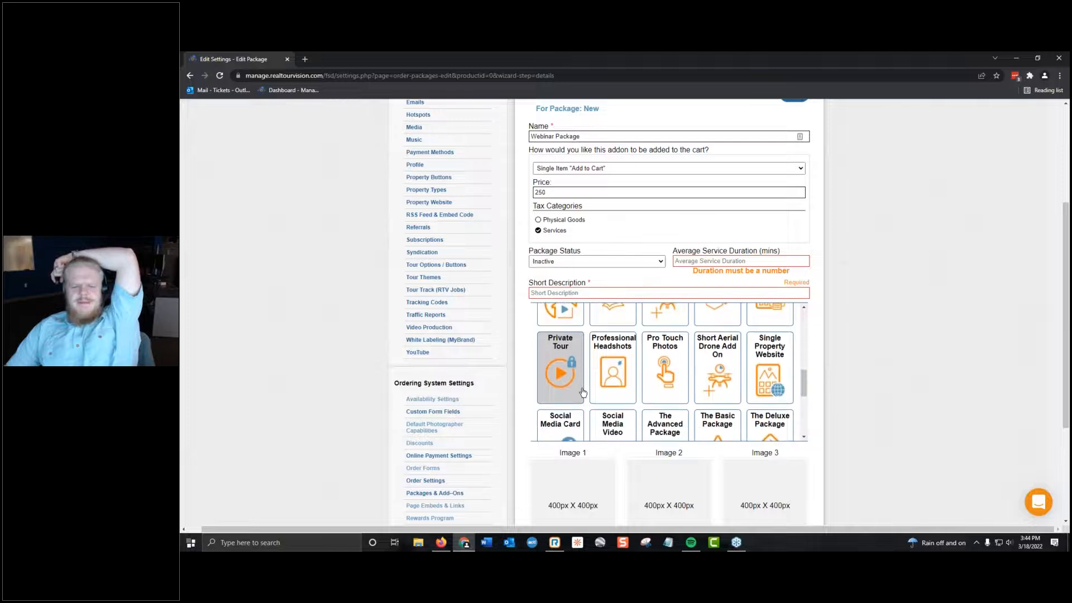
{"action": "scroll", "coordinate": [584, 392], "scroll_direction": "up", "scroll_amount": 2}
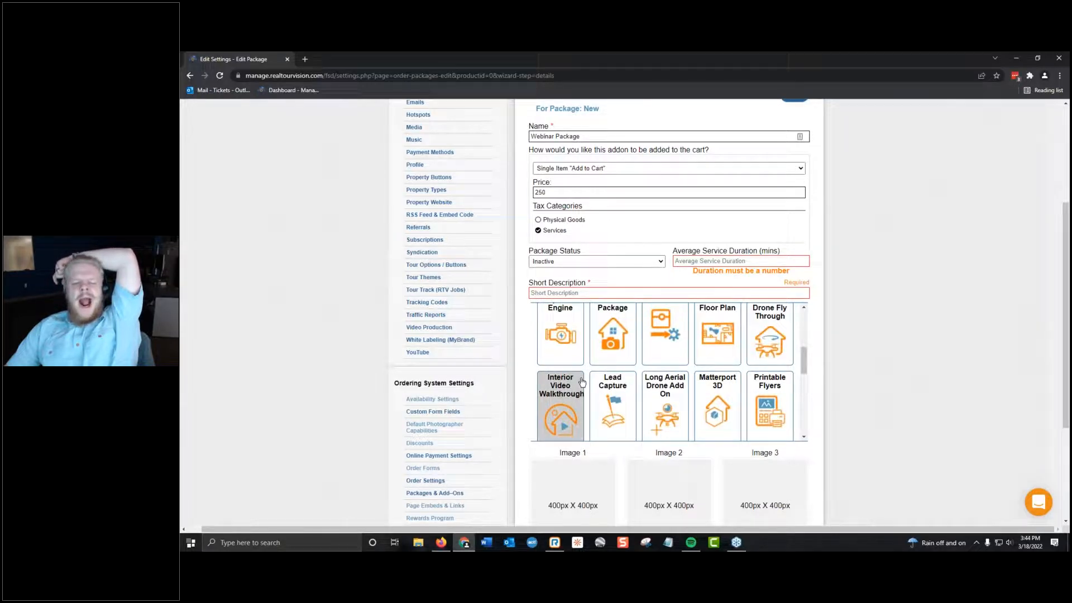
{"action": "scroll", "coordinate": [583, 382], "scroll_direction": "up", "scroll_amount": 1}
{"action": "scroll", "coordinate": [582, 382], "scroll_direction": "up", "scroll_amount": 1}
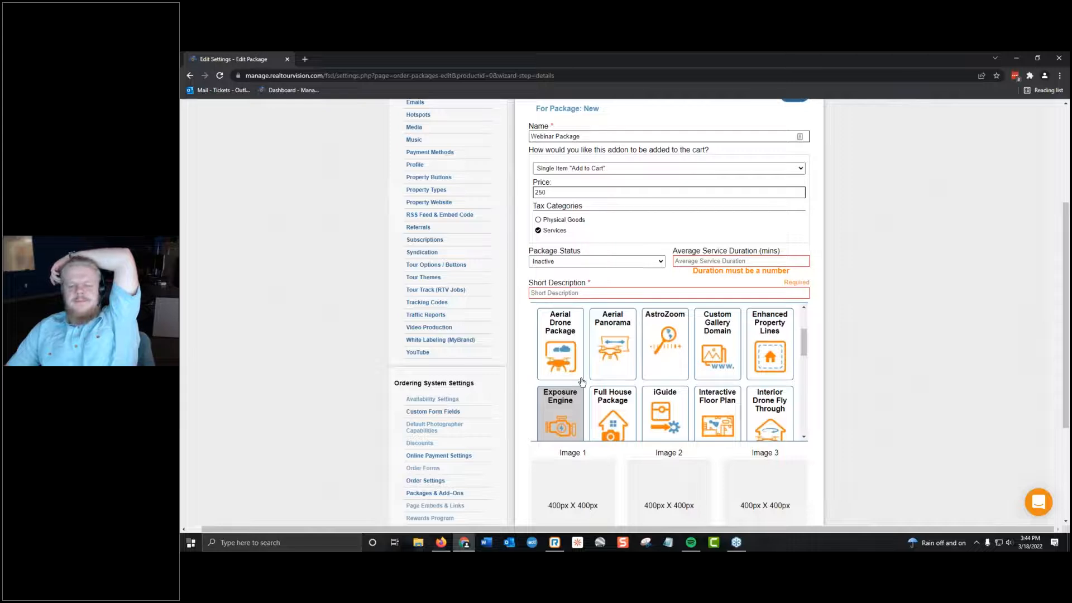
{"action": "scroll", "coordinate": [582, 382], "scroll_direction": "down", "scroll_amount": 10}
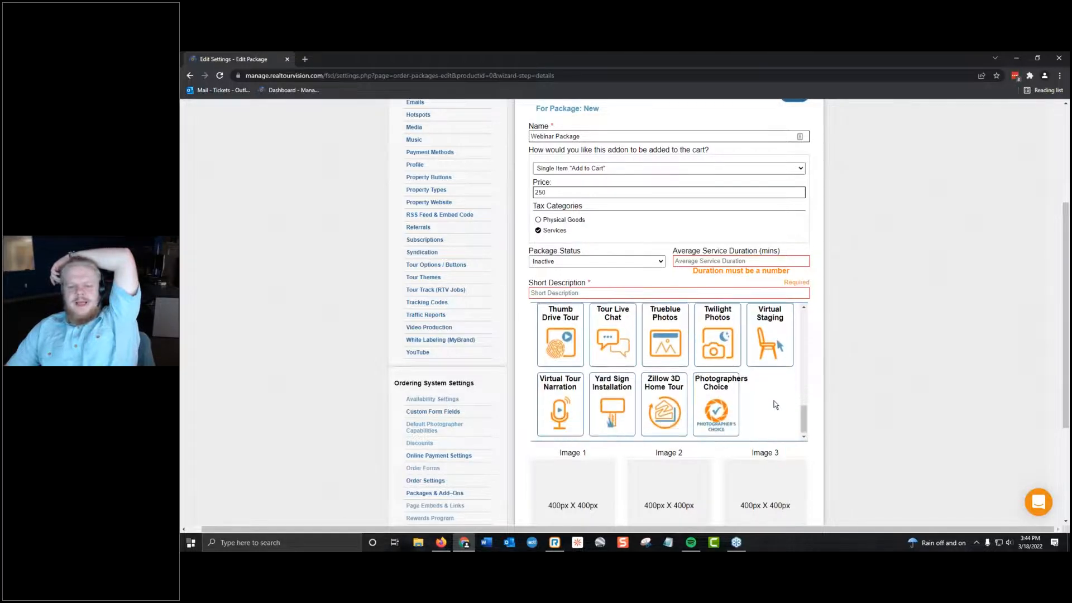
{"action": "left_click", "coordinate": [612, 403]}
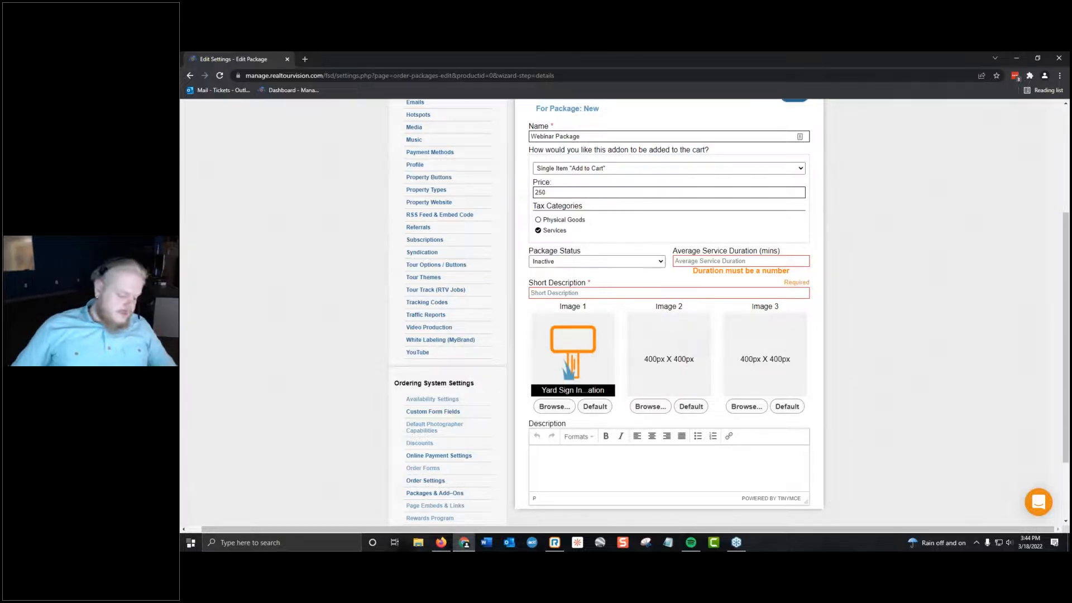
Enter "We will come to your place and install a sign!" as the package's short description.
{"action": "type", "text": "We w"}
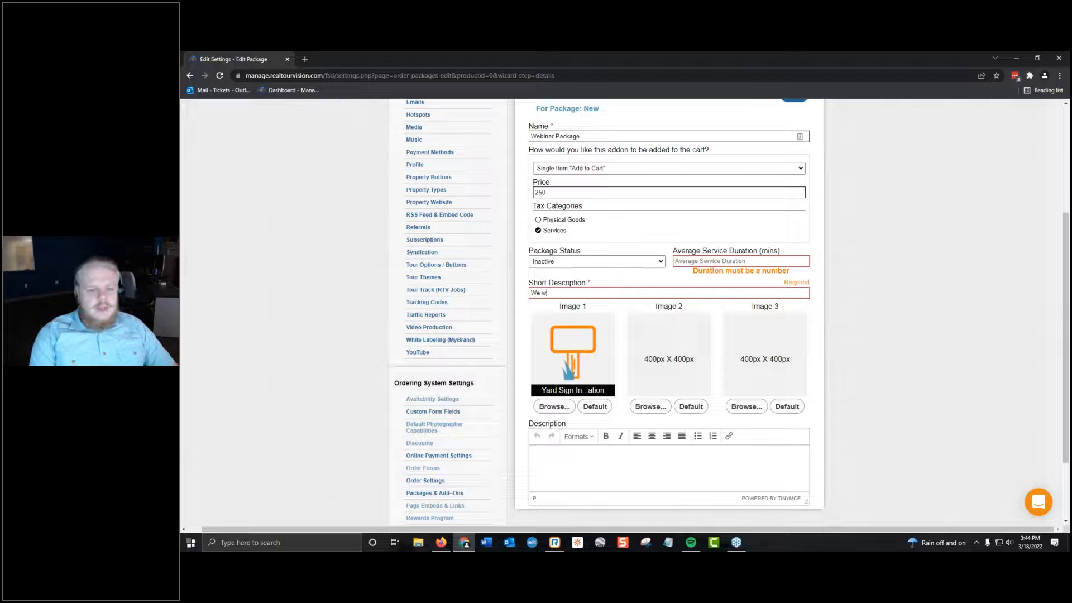
{"action": "key", "text": "BackSpace"}
{"action": "key", "text": "BackSpace"}
{"action": "type", "text": "l comd and"}
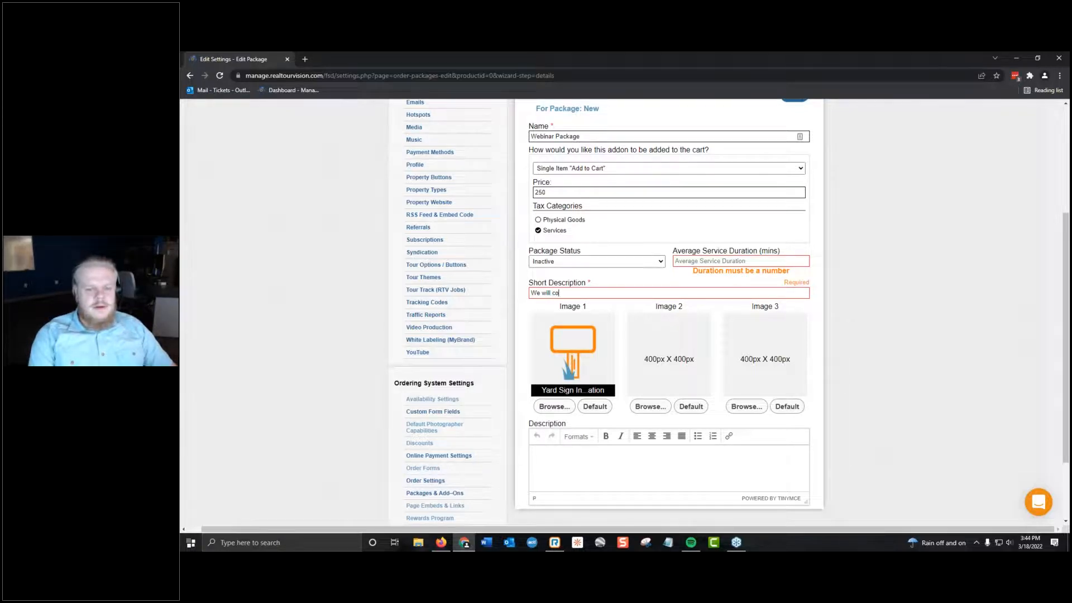
{"action": "key", "text": "BackSpace"}
{"action": "key", "text": "BackSpace"}
{"action": "key", "text": "BackSpace"}
{"action": "key", "text": "BackSpace"}
{"action": "type", "text": "a"}
{"action": "key", "text": "BackSpace"}
{"action": "key", "text": "BackSpace"}
{"action": "key", "text": "BackSpace"}
{"action": "type", "text": "e to your "}
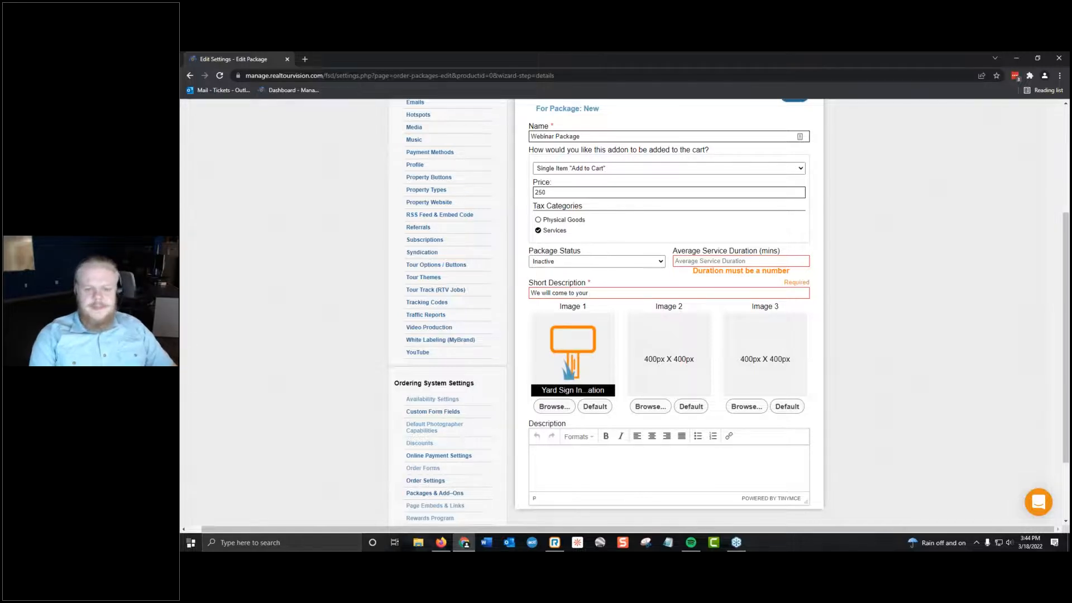
{"action": "type", "text": "place and install a si"}
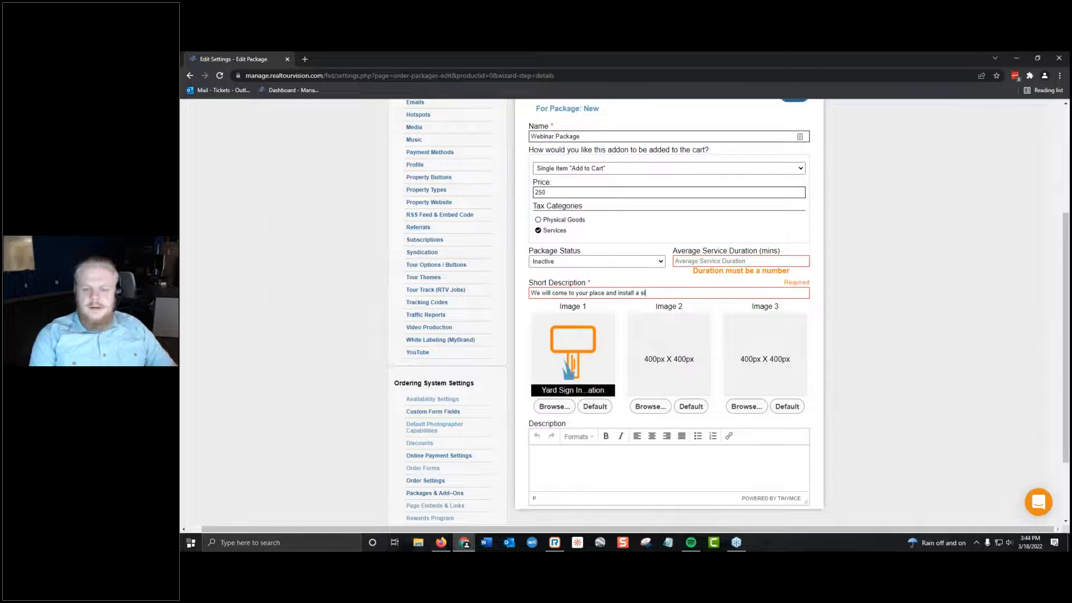
{"action": "type", "text": "gnb!"}
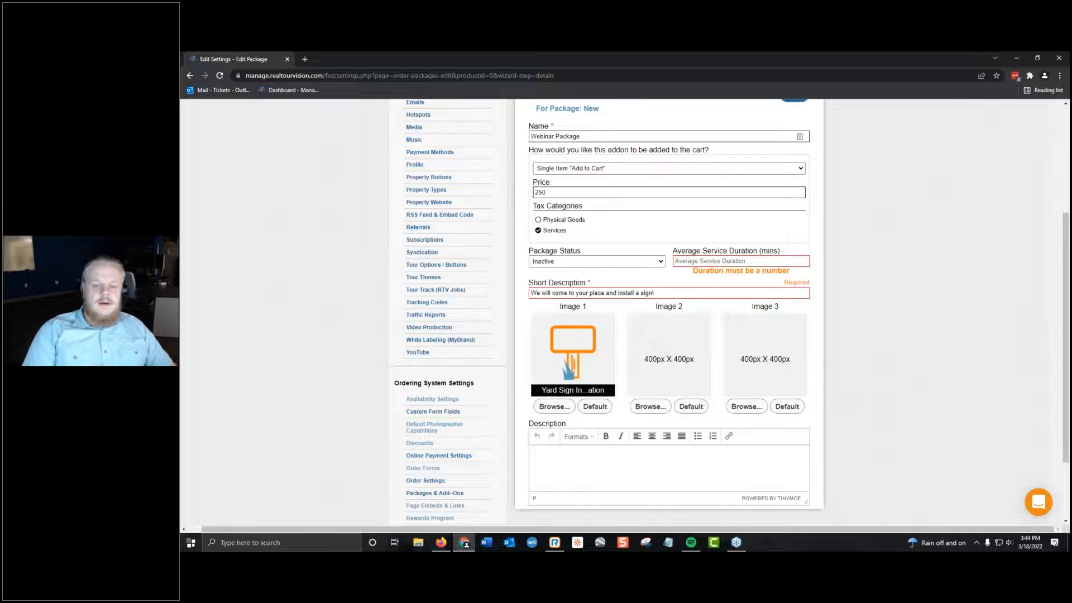
Enter "Just as it says, $250 installation for a yard sign" as the package's full description.
{"action": "left_click", "coordinate": [607, 456]}
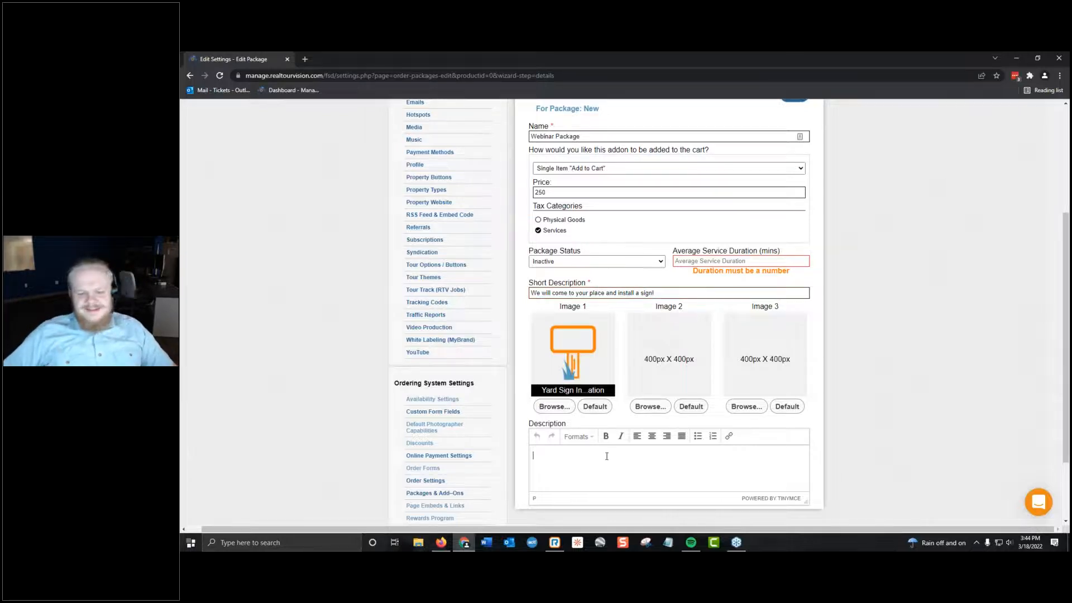
{"action": "type", "text": "J"}
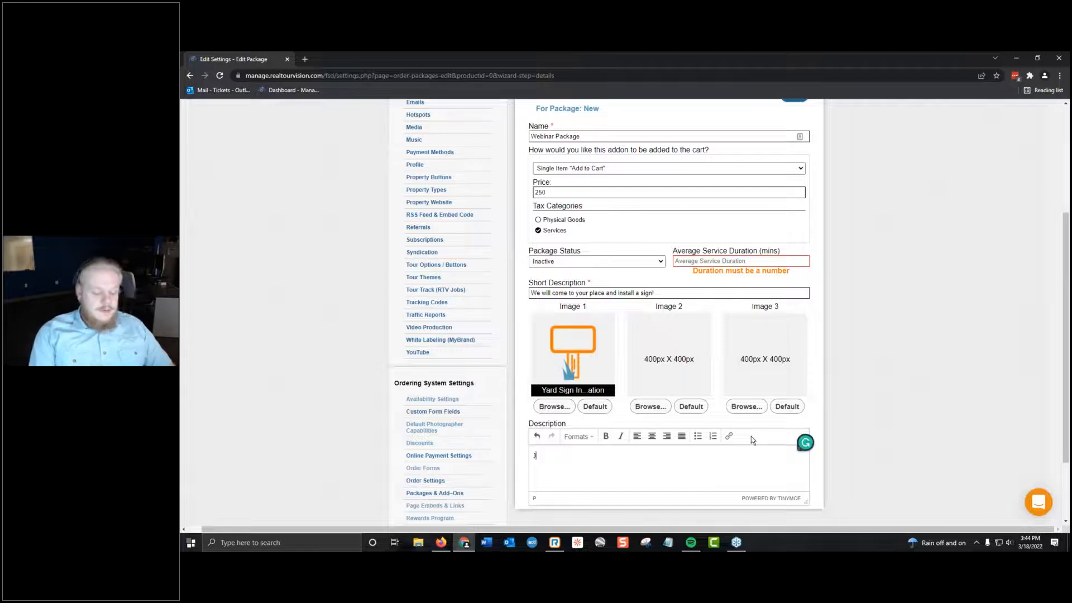
{"action": "type", "text": "ust as it says, "}
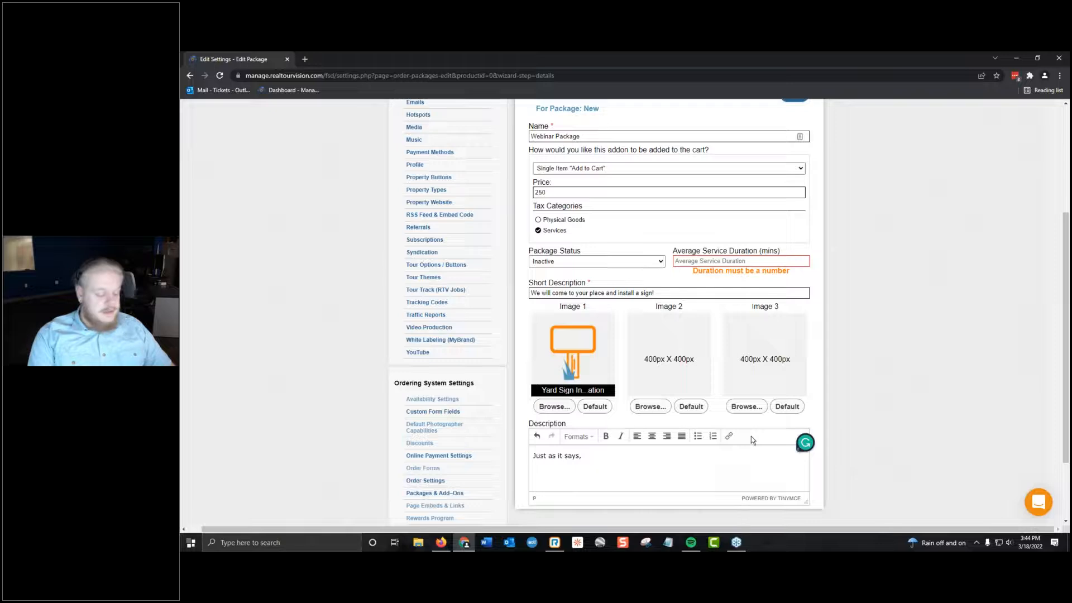
{"action": "type", "text": "$250 "}
{"action": "type", "text": "installationb"}
{"action": "type", "text": "and"}
{"action": "key", "text": "BackSpace"}
{"action": "key", "text": "BackSpace"}
{"action": "key", "text": "BackSpace"}
{"action": "key", "text": "BackSpace"}
{"action": "type", "text": "for a yard sign"}
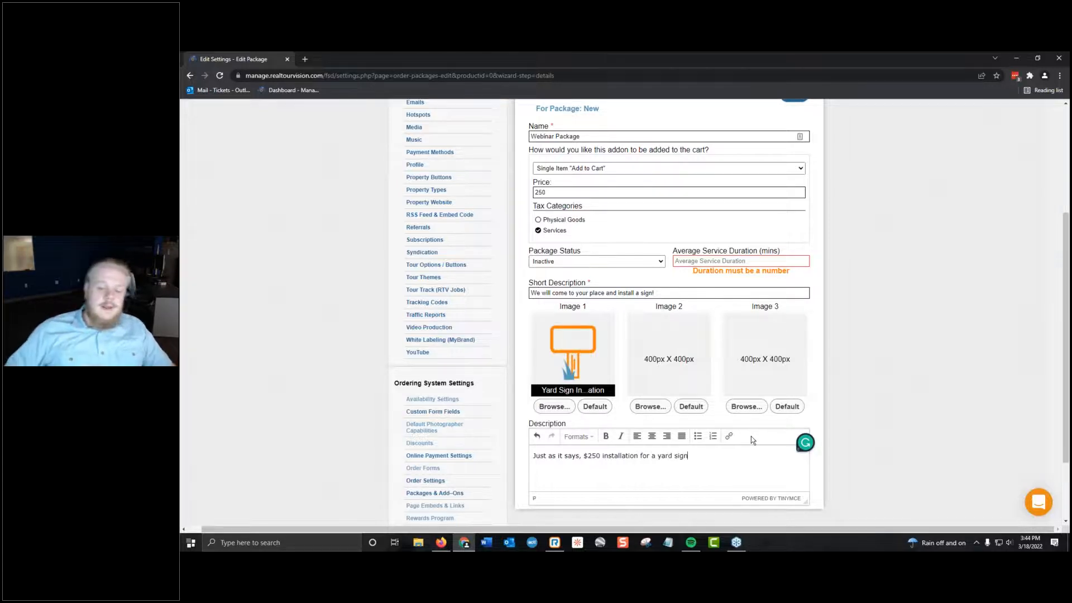
Set the average service duration to 60 minutes and save the Webinar Package.
{"action": "scroll", "coordinate": [782, 407], "scroll_direction": "down", "scroll_amount": 3}
{"action": "scroll", "coordinate": [822, 372], "scroll_direction": "up", "scroll_amount": 3}
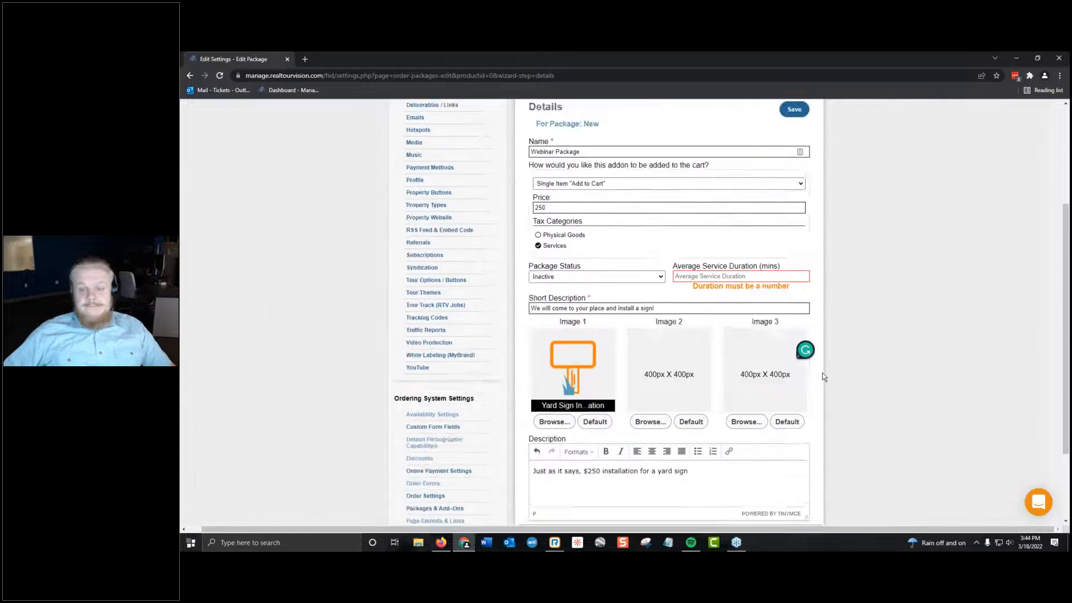
{"action": "scroll", "coordinate": [822, 373], "scroll_direction": "up", "scroll_amount": 3}
{"action": "left_click", "coordinate": [724, 443]}
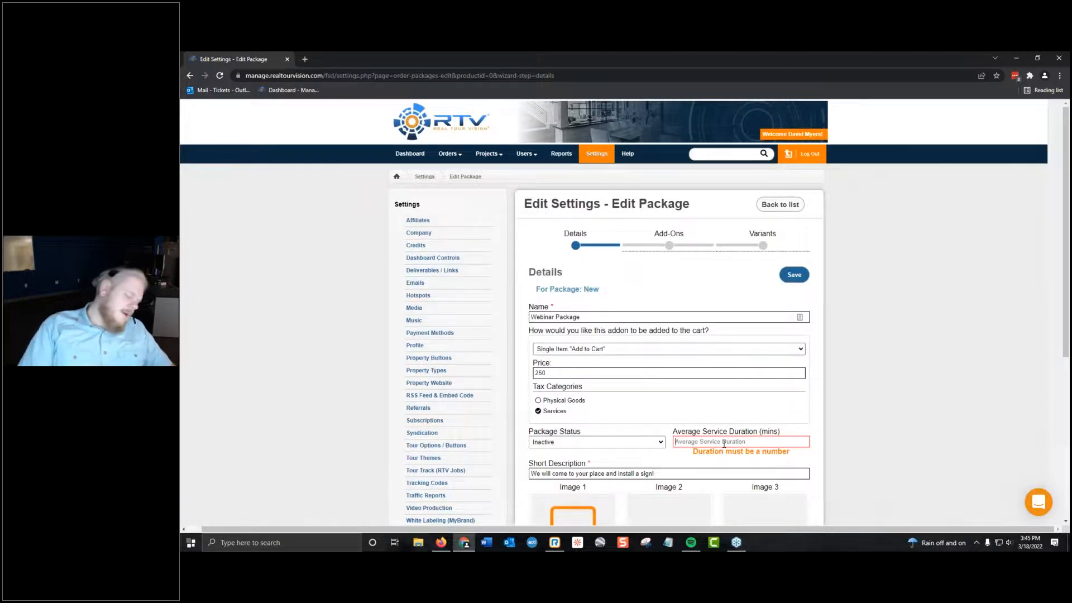
{"action": "type", "text": "60"}
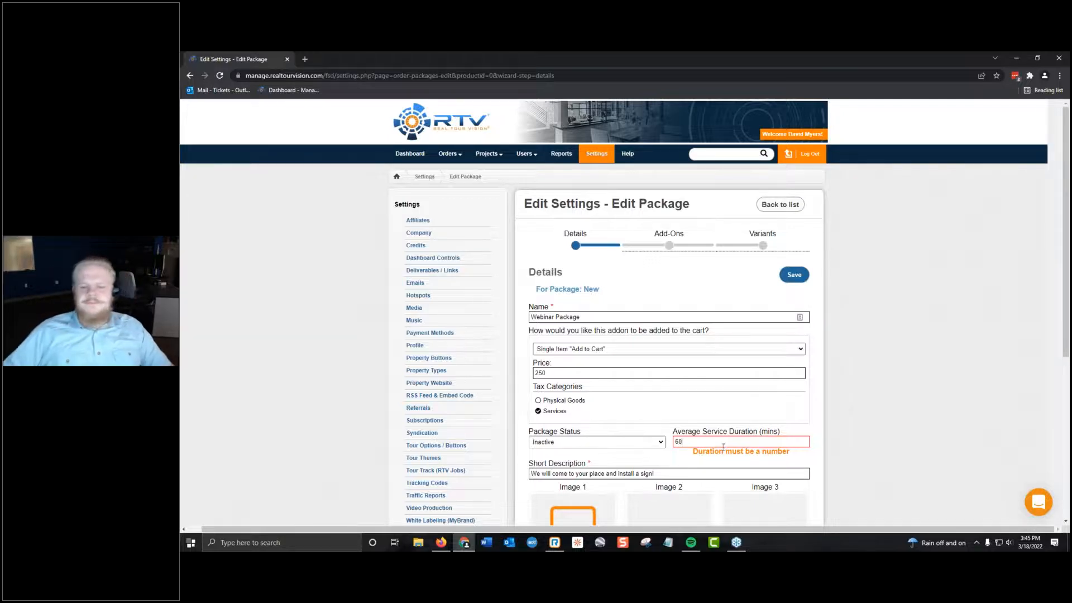
{"action": "scroll", "coordinate": [986, 410], "scroll_direction": "down", "scroll_amount": 5}
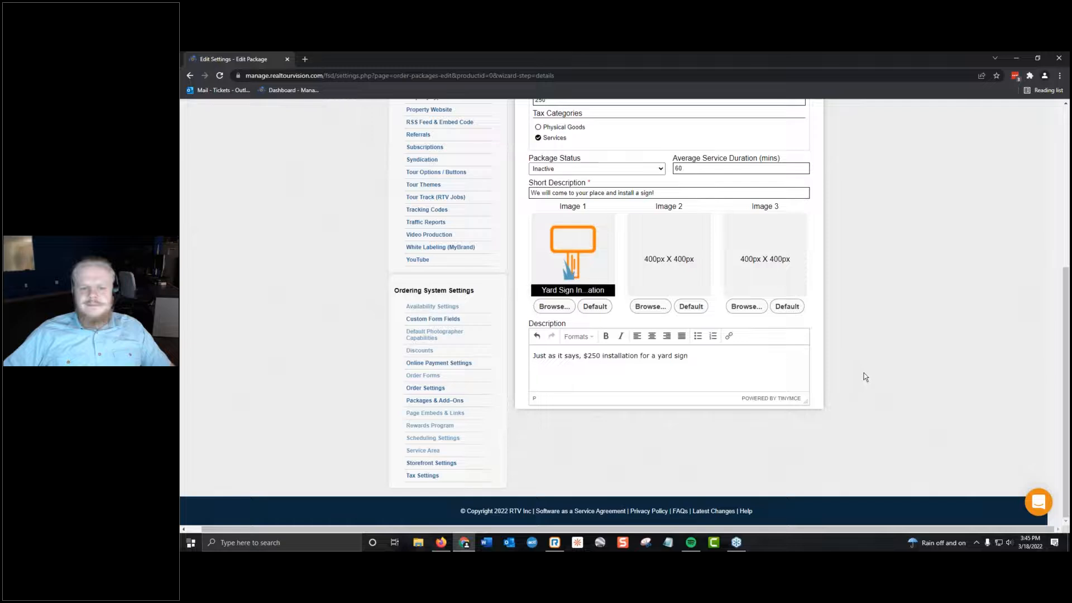
{"action": "scroll", "coordinate": [865, 377], "scroll_direction": "up", "scroll_amount": 10}
{"action": "left_click", "coordinate": [793, 234]}
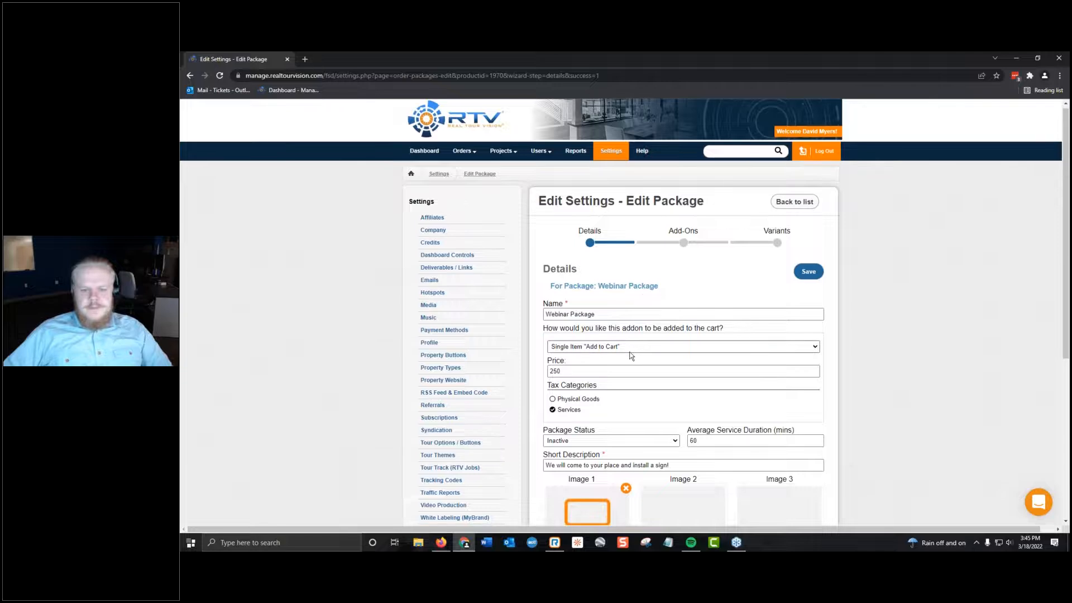
View the Package Status options without changing the status, and open the Add-Ons stage of the Webinar Package.
{"action": "scroll", "coordinate": [558, 279], "scroll_direction": "down", "scroll_amount": 1}
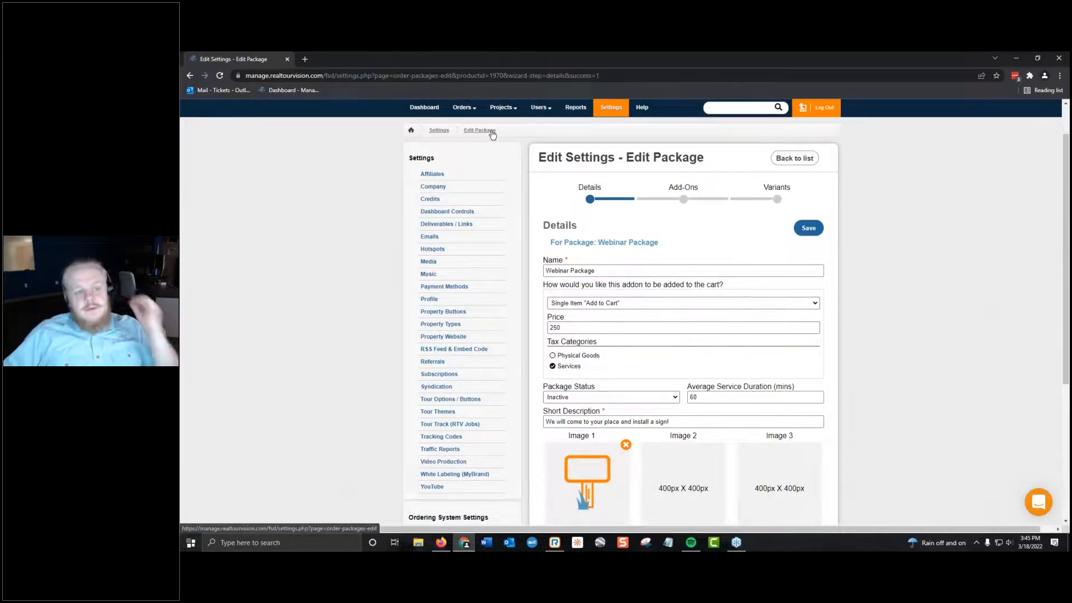
{"action": "left_click", "coordinate": [615, 398]}
{"action": "left_click", "coordinate": [649, 394]}
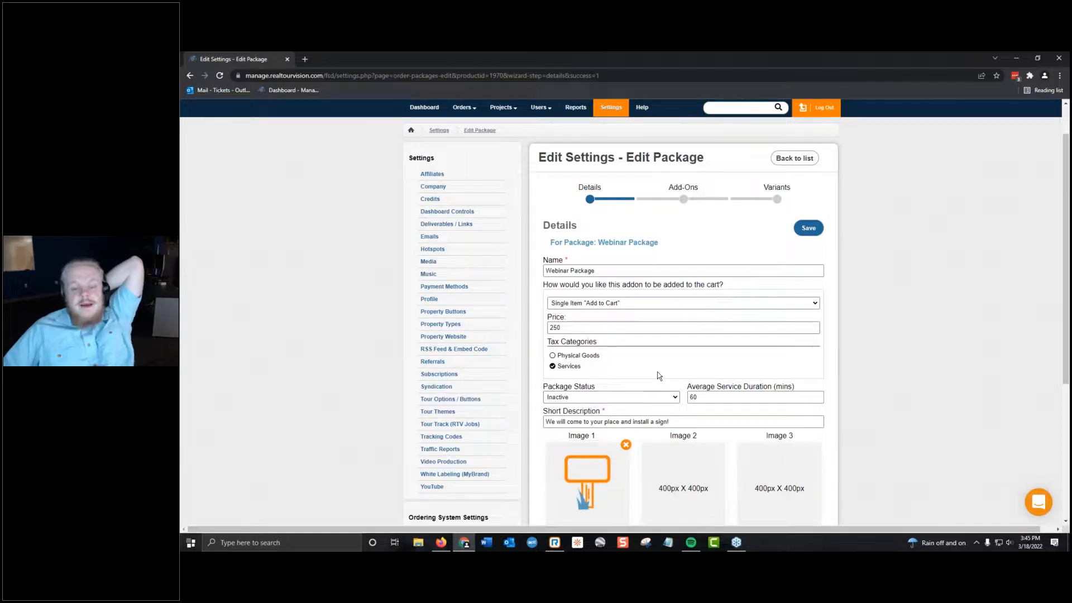
{"action": "scroll", "coordinate": [659, 376], "scroll_direction": "down", "scroll_amount": 3}
{"action": "scroll", "coordinate": [670, 280], "scroll_direction": "up", "scroll_amount": 5}
{"action": "left_click", "coordinate": [693, 246]}
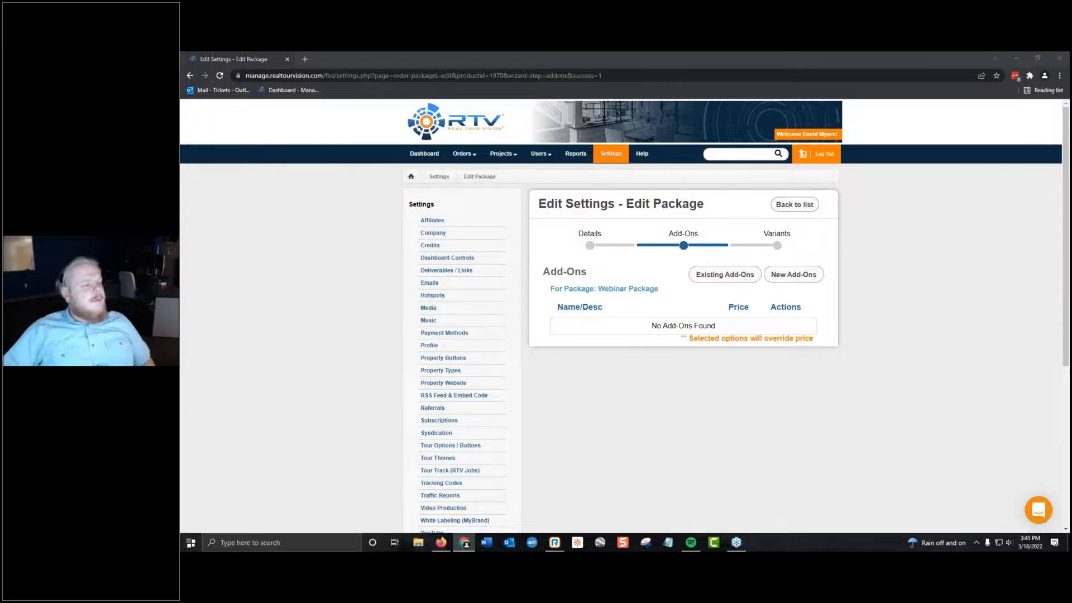
Switch to the BlueLaVaMedia Client Storefront in Firefox and go back from the cart to the Services stage.
{"action": "key", "text": "alt+Tab"}
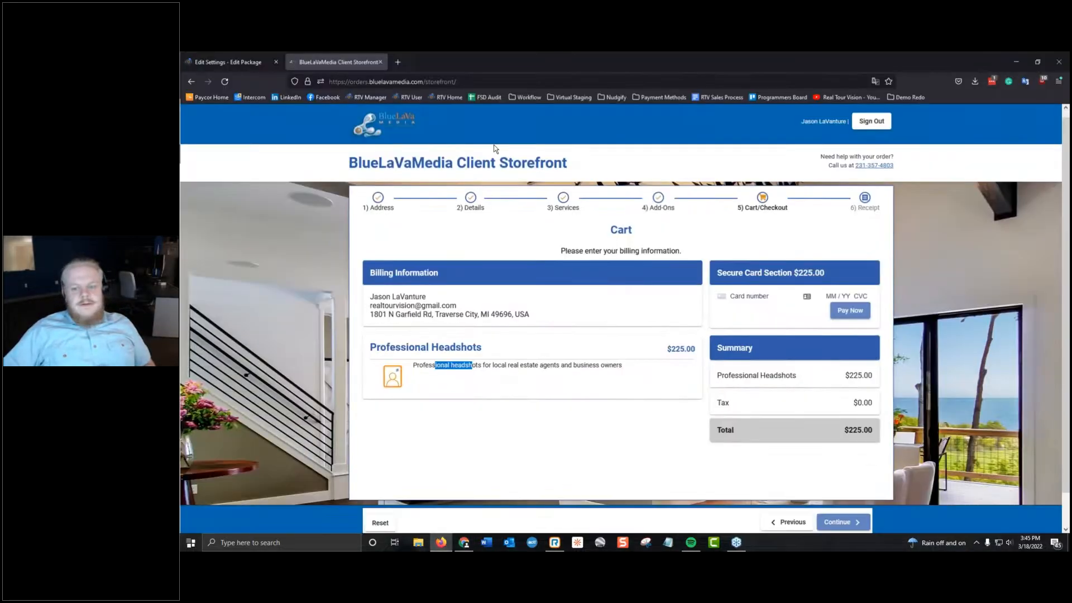
{"action": "scroll", "coordinate": [795, 432], "scroll_direction": "down", "scroll_amount": 2}
{"action": "left_click", "coordinate": [794, 436]}
{"action": "left_click", "coordinate": [785, 304]}
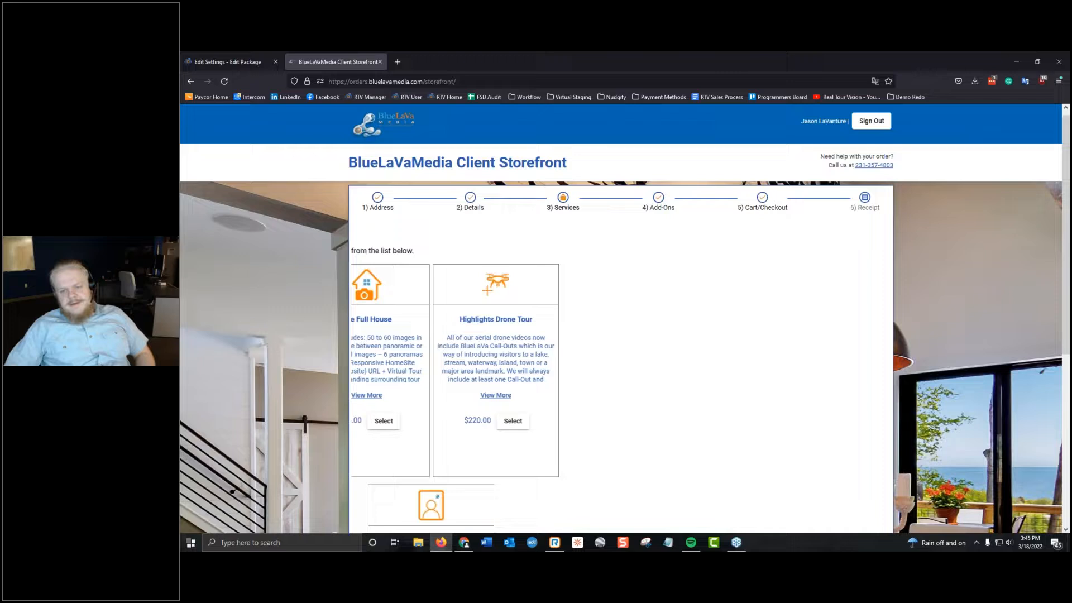
Choose The Deluxe Package at $145.00 on the Services stage and continue to the Add-Ons stage.
{"action": "scroll", "coordinate": [785, 313], "scroll_direction": "down", "scroll_amount": 1}
{"action": "scroll", "coordinate": [767, 406], "scroll_direction": "down", "scroll_amount": 4}
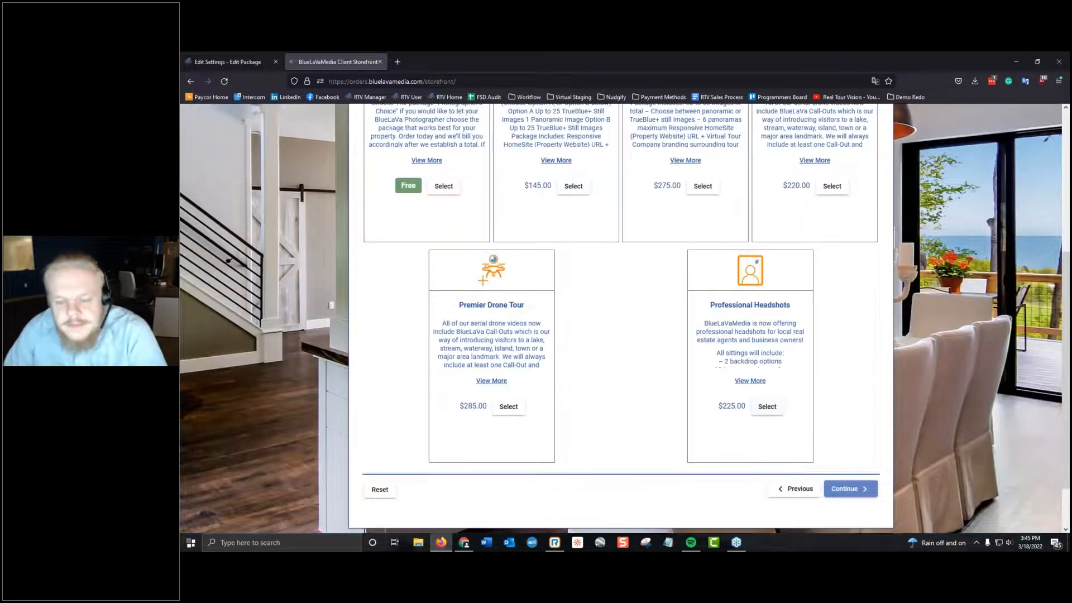
{"action": "scroll", "coordinate": [552, 352], "scroll_direction": "up", "scroll_amount": 5}
{"action": "left_click", "coordinate": [573, 427]}
{"action": "left_click", "coordinate": [839, 521]}
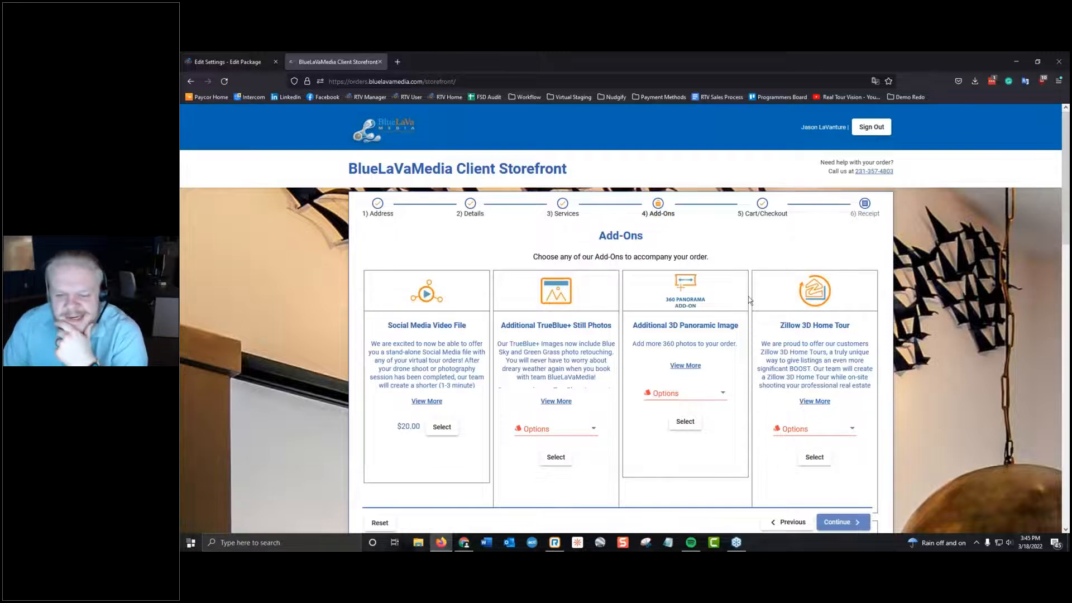
Look through the storefront add-ons and view the quantity options of Additional TrueBlue+ Still Photos without choosing one.
{"action": "scroll", "coordinate": [732, 293], "scroll_direction": "down", "scroll_amount": 3}
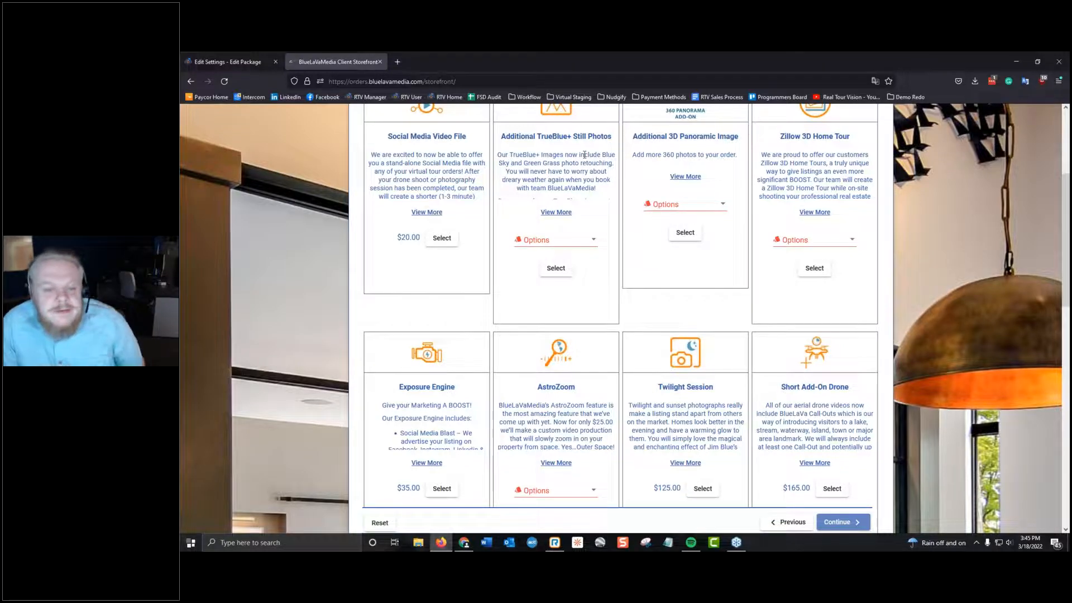
{"action": "scroll", "coordinate": [585, 155], "scroll_direction": "up", "scroll_amount": 2}
{"action": "left_click", "coordinate": [553, 334]}
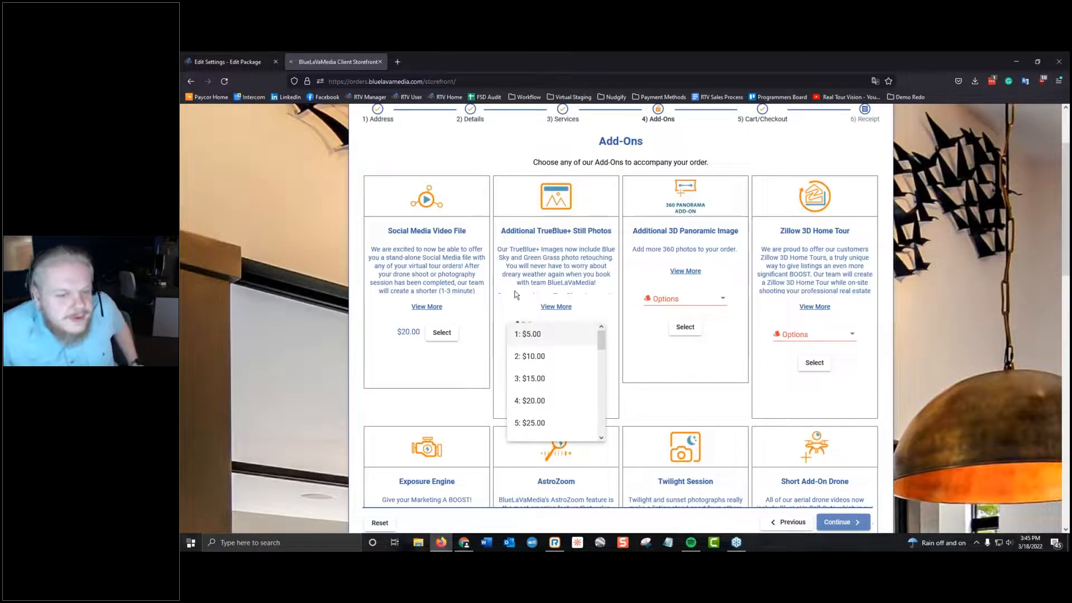
{"action": "left_click", "coordinate": [549, 252]}
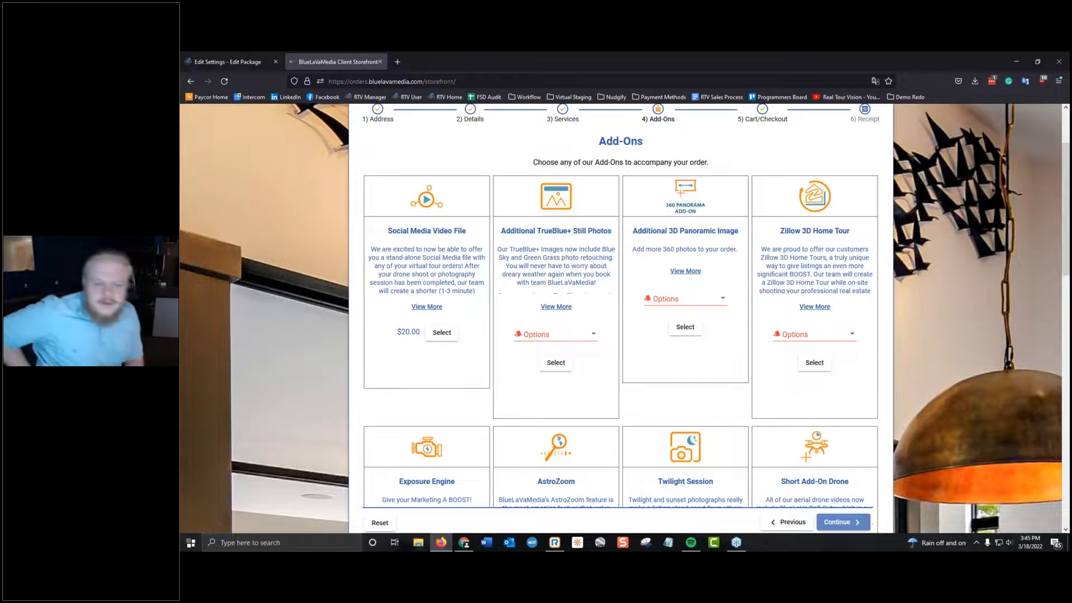
Switch to the Webinar Package in Chrome, view the list of existing add-ons, and close it without adding any.
{"action": "left_click", "coordinate": [226, 61]}
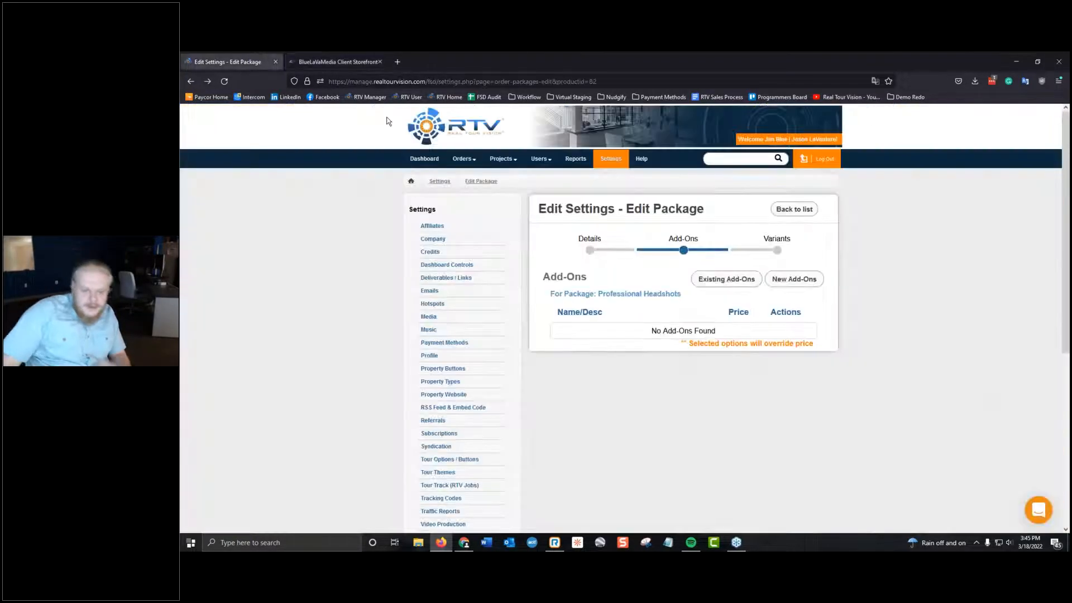
{"action": "left_click_drag", "start_coordinate": [777, 61], "coordinate": [181, 268]}
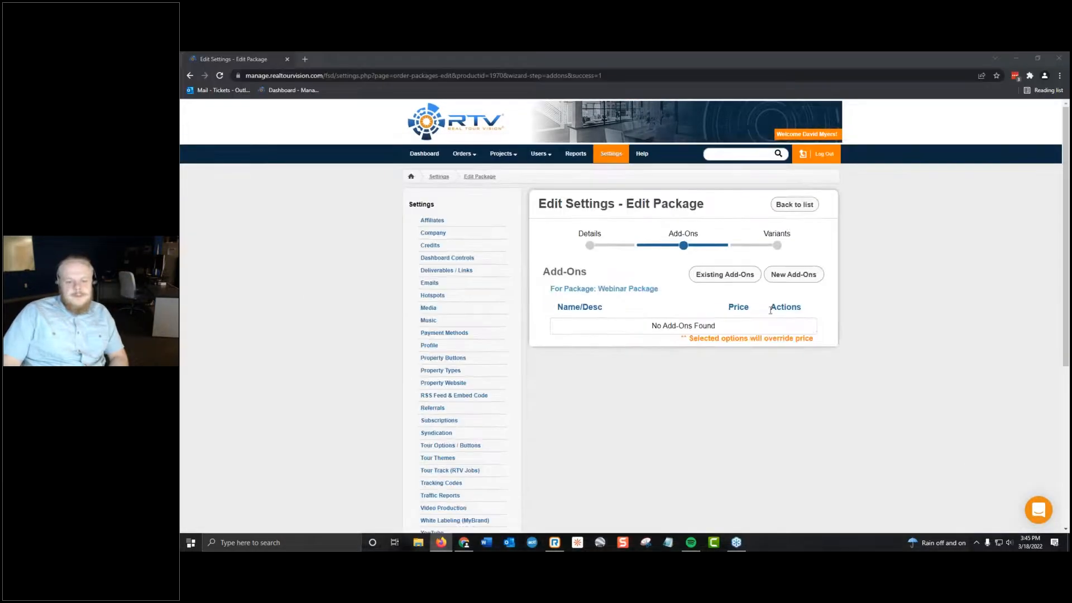
{"action": "left_click", "coordinate": [726, 275]}
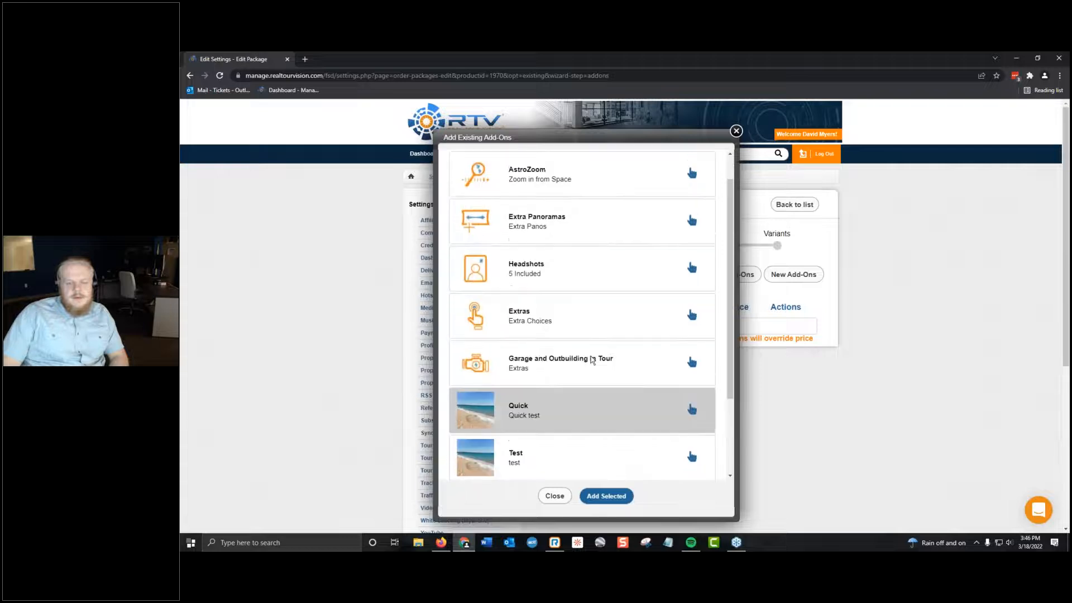
{"action": "left_click", "coordinate": [736, 132]}
Open a new add-on form for the Webinar Package, review its cart, tax, image and description options, and close it without saving.
{"action": "left_click", "coordinate": [791, 274]}
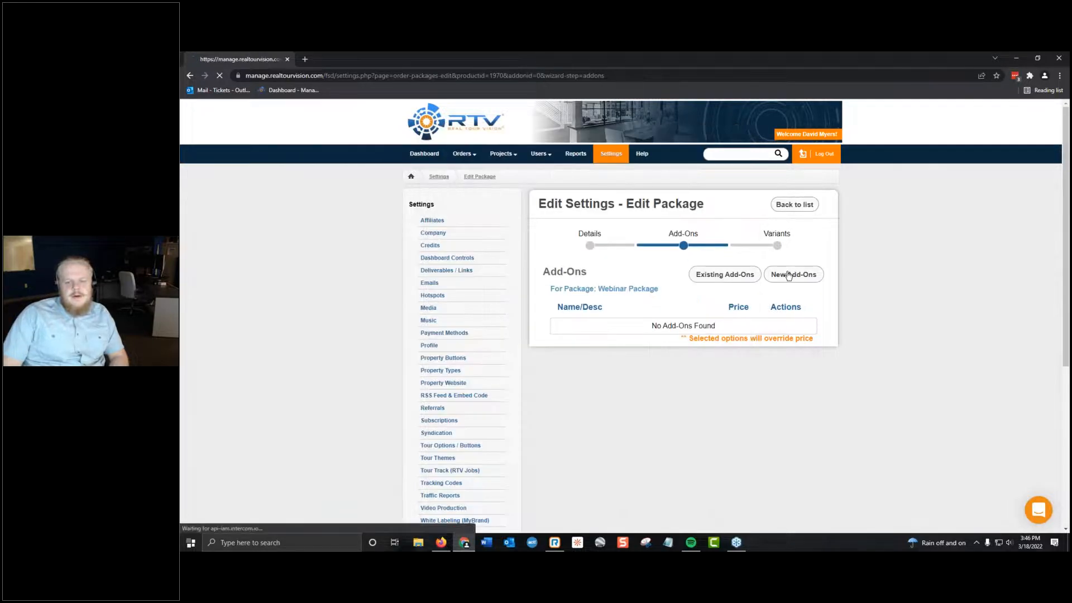
{"action": "scroll", "coordinate": [525, 389], "scroll_direction": "down", "scroll_amount": 4}
{"action": "scroll", "coordinate": [492, 374], "scroll_direction": "up", "scroll_amount": 4}
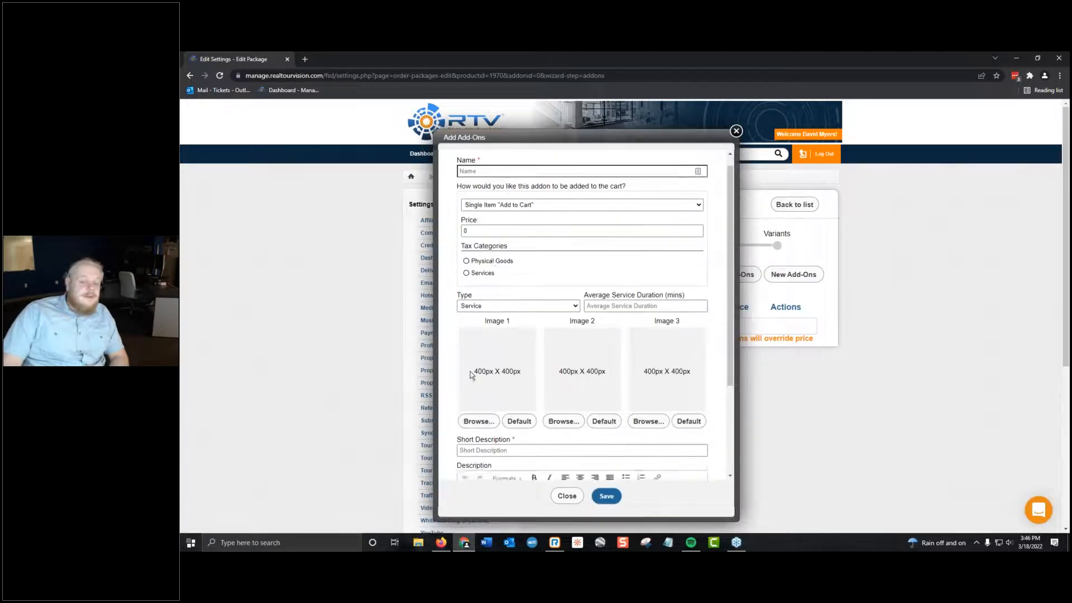
{"action": "left_click", "coordinate": [537, 187]}
{"action": "left_click", "coordinate": [550, 221]}
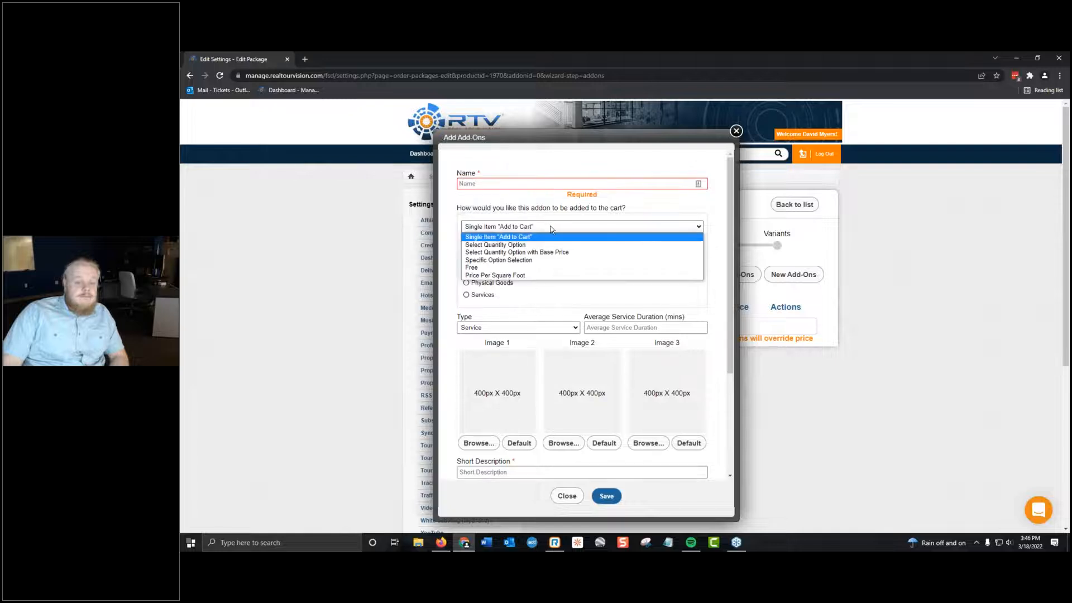
{"action": "left_click", "coordinate": [561, 227]}
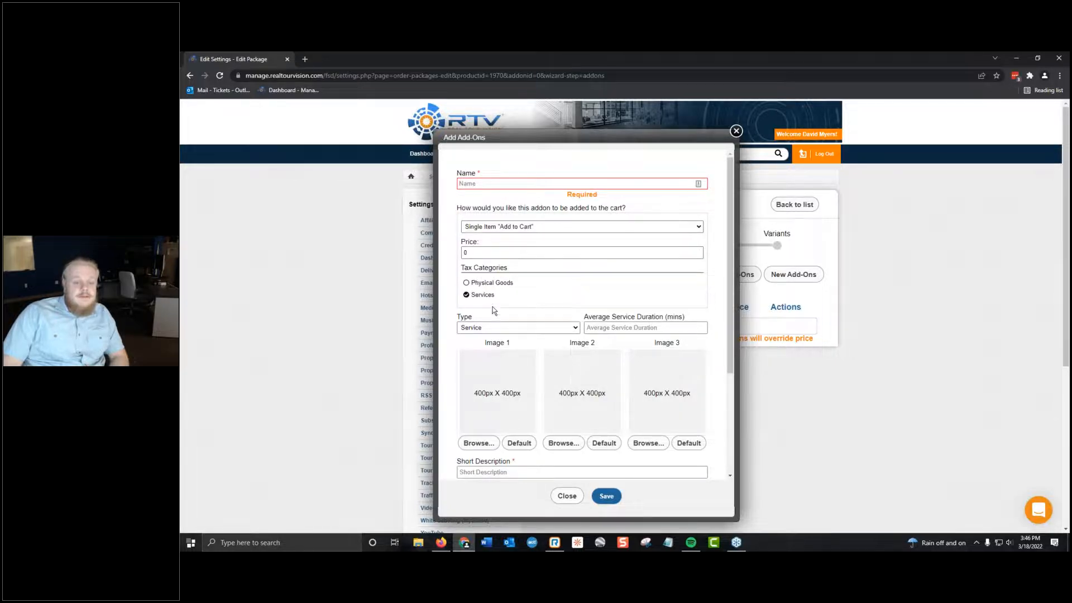
{"action": "scroll", "coordinate": [504, 343], "scroll_direction": "down", "scroll_amount": 3}
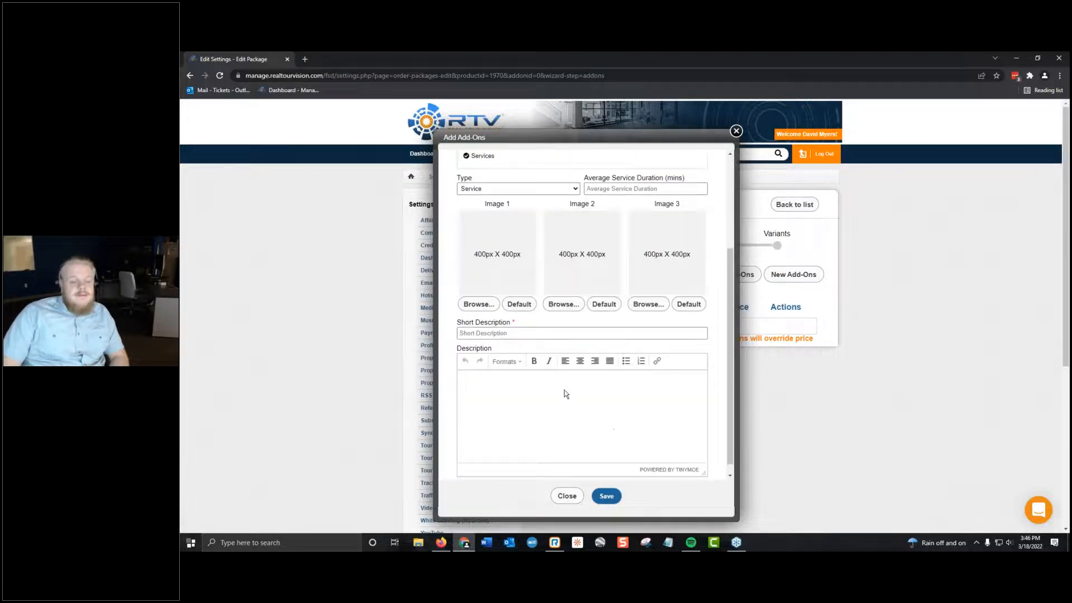
{"action": "scroll", "coordinate": [575, 394], "scroll_direction": "down", "scroll_amount": 1}
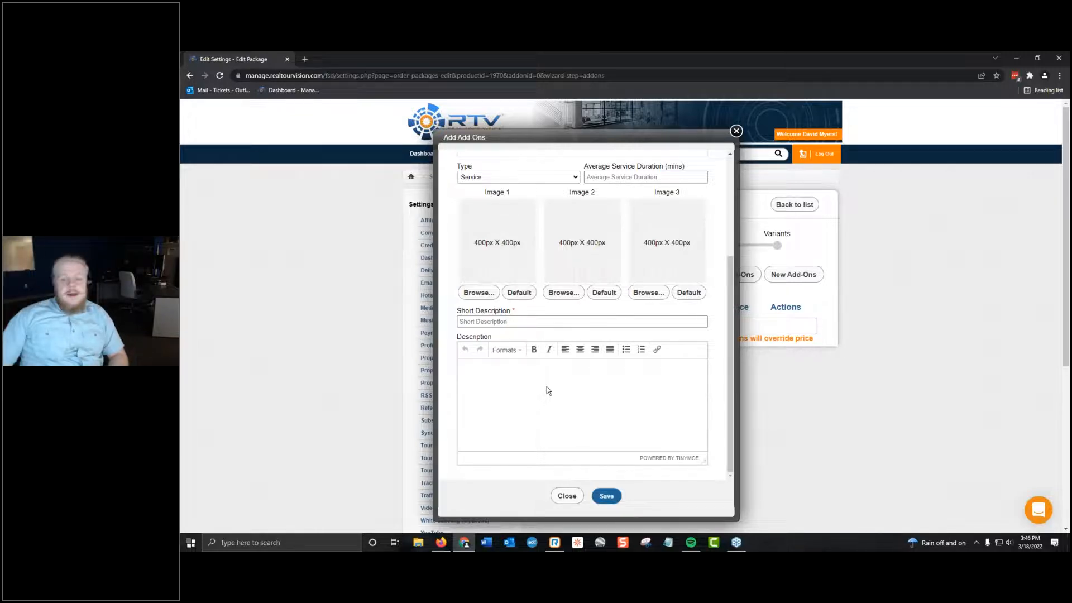
{"action": "left_click", "coordinate": [737, 130]}
In the Firefox storefront, select the Social Media Video File, Twilight Session and 3501 - 5000 Sq Ft Zillow 3D Home Tour add-ons and continue to the cart.
{"action": "left_click", "coordinate": [1016, 57]}
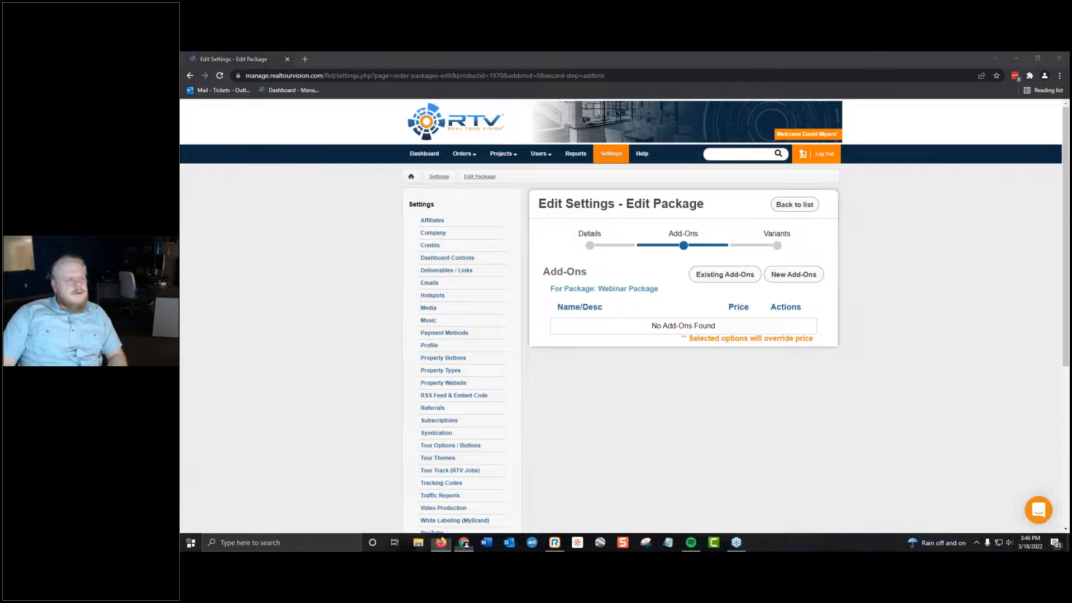
{"action": "left_click", "coordinate": [291, 58]}
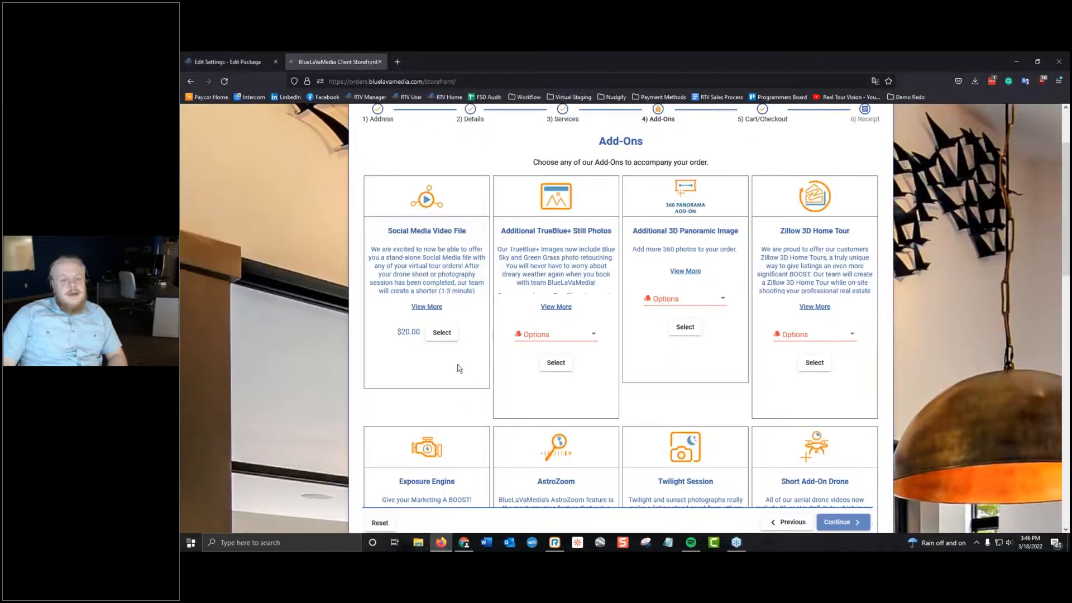
{"action": "left_click", "coordinate": [441, 333]}
{"action": "scroll", "coordinate": [765, 418], "scroll_direction": "down", "scroll_amount": 3}
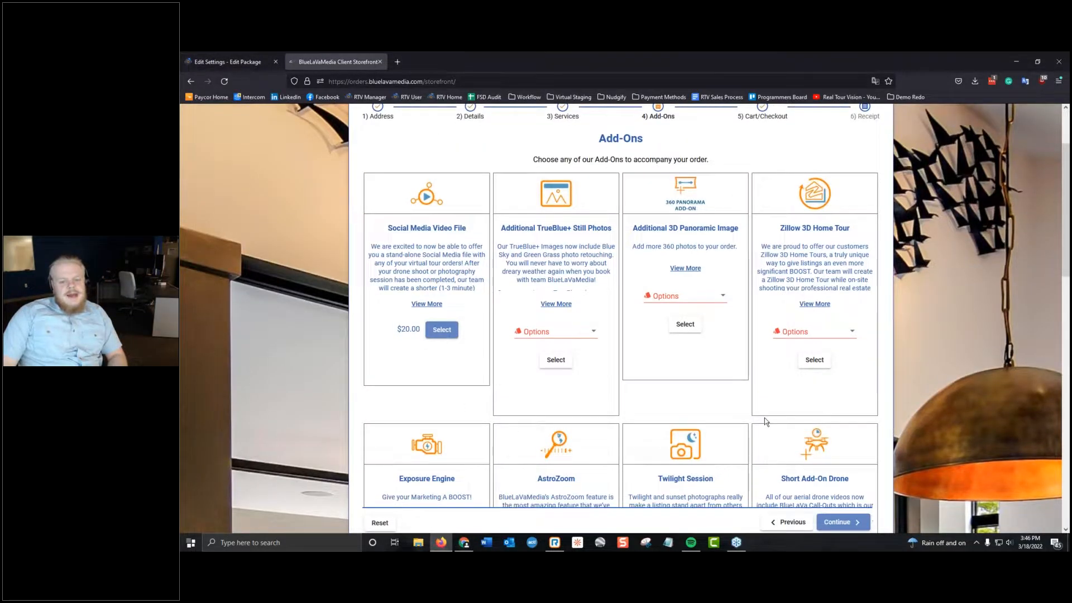
{"action": "left_click", "coordinate": [707, 442]}
{"action": "left_click", "coordinate": [815, 227]}
{"action": "left_click", "coordinate": [816, 196]}
{"action": "left_click", "coordinate": [815, 236]}
{"action": "left_click", "coordinate": [816, 223]}
{"action": "left_click", "coordinate": [848, 521]}
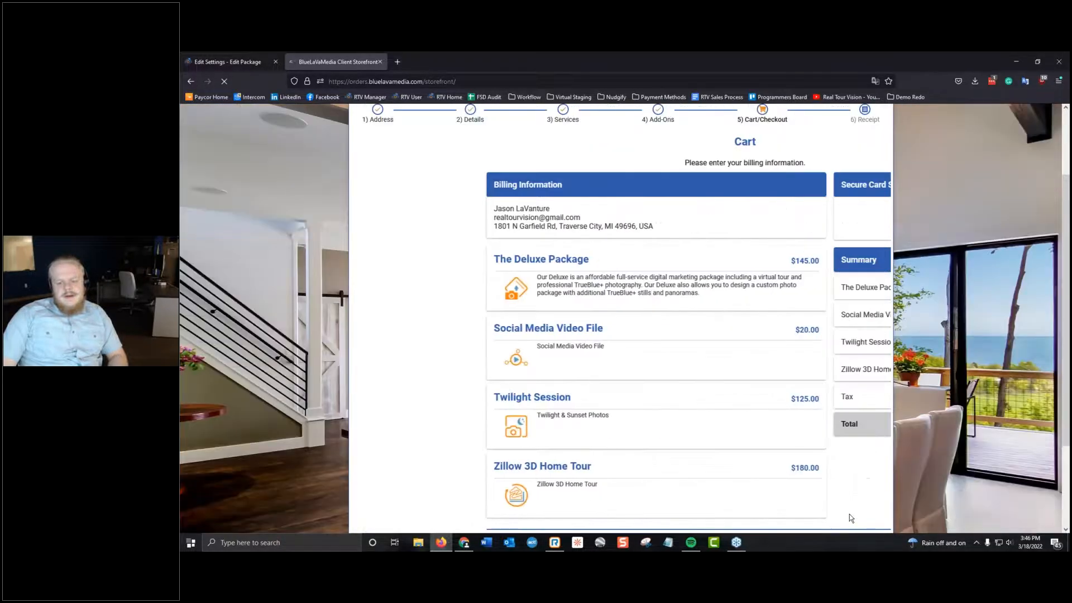
Examine the package and add-on line items in the cart and their prices in the order summary.
{"action": "scroll", "coordinate": [476, 329], "scroll_direction": "down", "scroll_amount": 1}
{"action": "left_click_drag", "start_coordinate": [480, 326], "coordinate": [520, 434]}
{"action": "left_click", "coordinate": [521, 434]}
{"action": "left_click_drag", "start_coordinate": [670, 435], "coordinate": [708, 299]}
{"action": "left_click", "coordinate": [671, 357]}
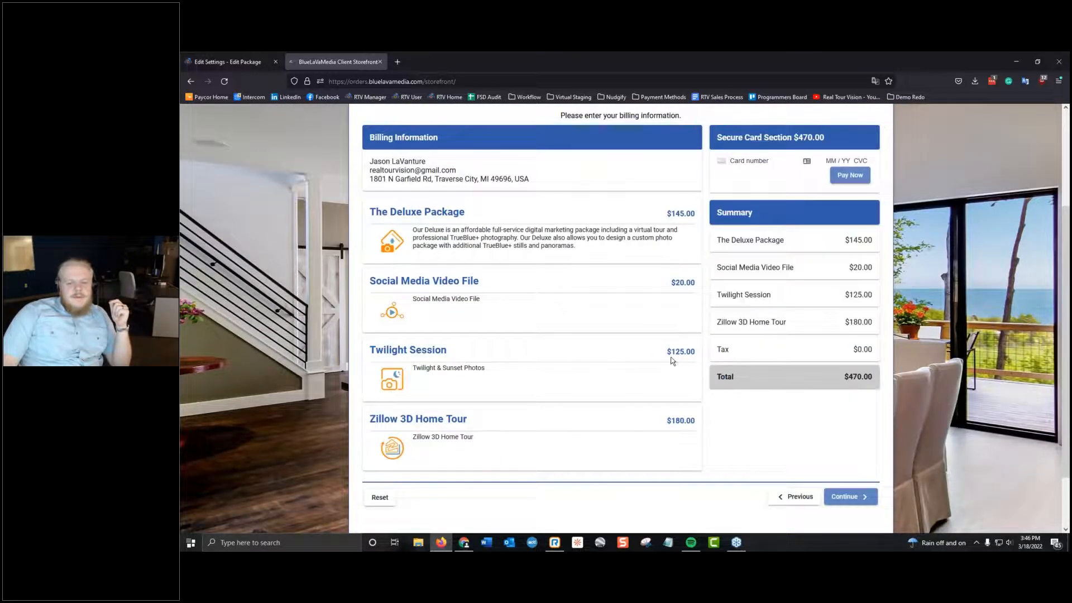
{"action": "left_click_drag", "start_coordinate": [632, 293], "coordinate": [707, 294]}
{"action": "left_click", "coordinate": [692, 308]}
{"action": "left_click_drag", "start_coordinate": [799, 270], "coordinate": [860, 261]}
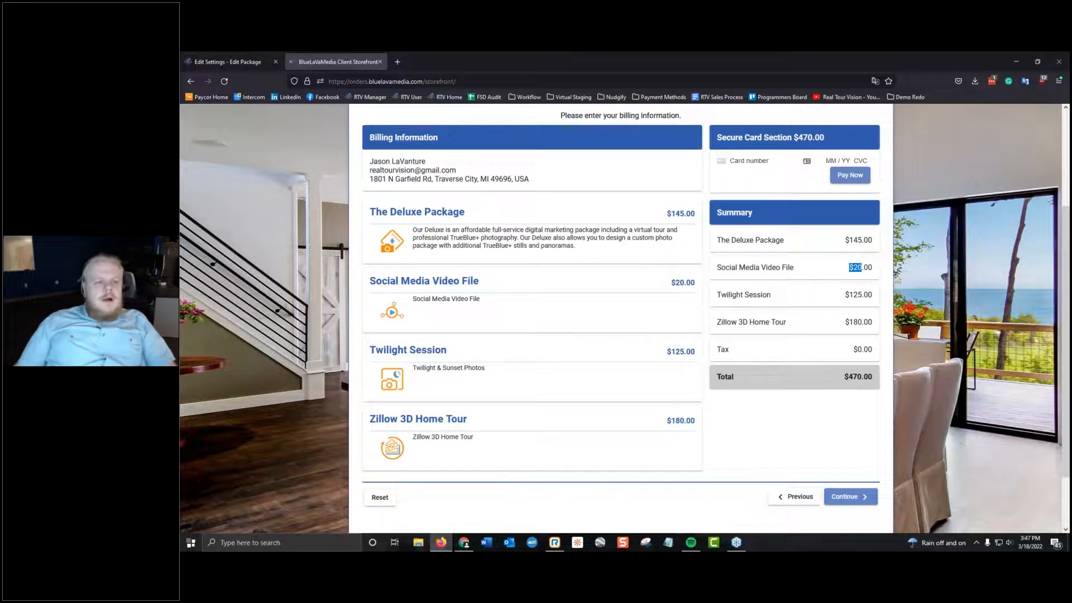
In the Professional Headshots package details, set the cart method to Select Quantity Option with a cost per item of 20.
{"action": "left_click", "coordinate": [224, 58]}
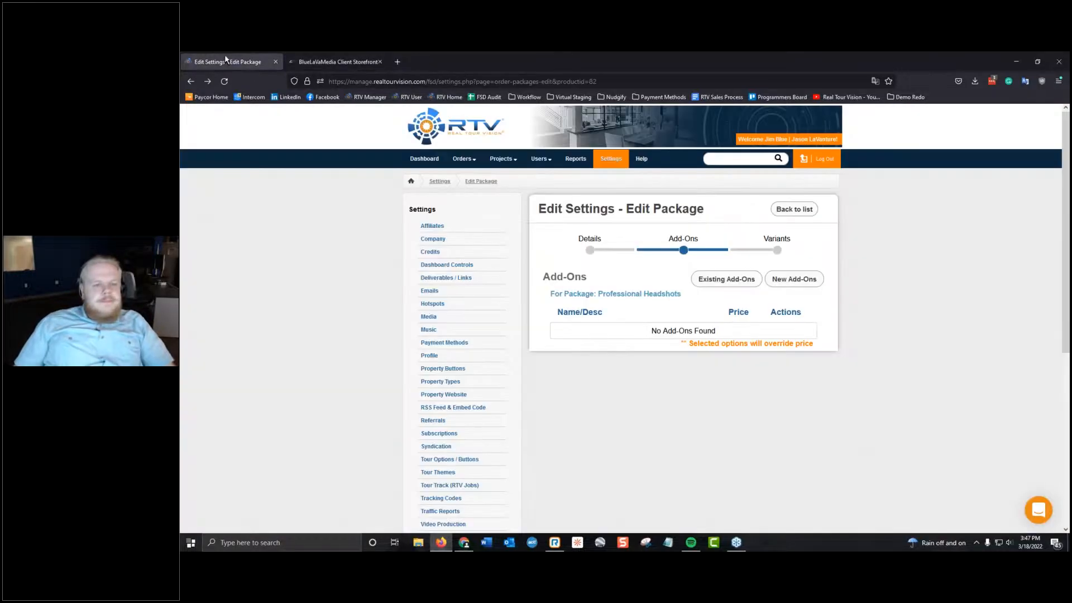
{"action": "left_click", "coordinate": [632, 252]}
{"action": "scroll", "coordinate": [636, 258], "scroll_direction": "down", "scroll_amount": 3}
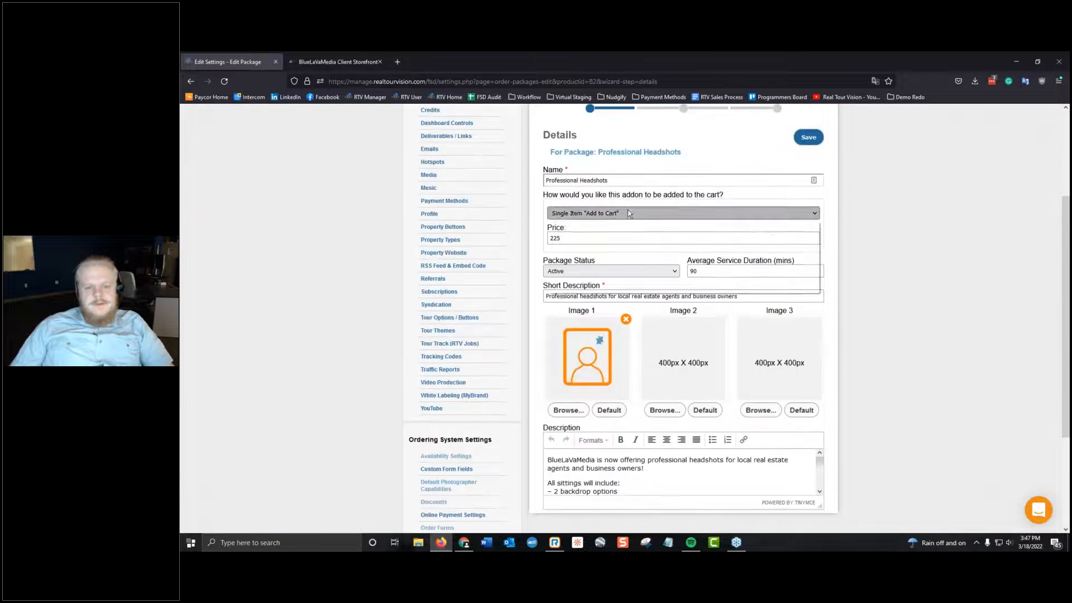
{"action": "left_click", "coordinate": [628, 211]}
{"action": "left_click", "coordinate": [620, 236]}
{"action": "key", "text": "Tab"}
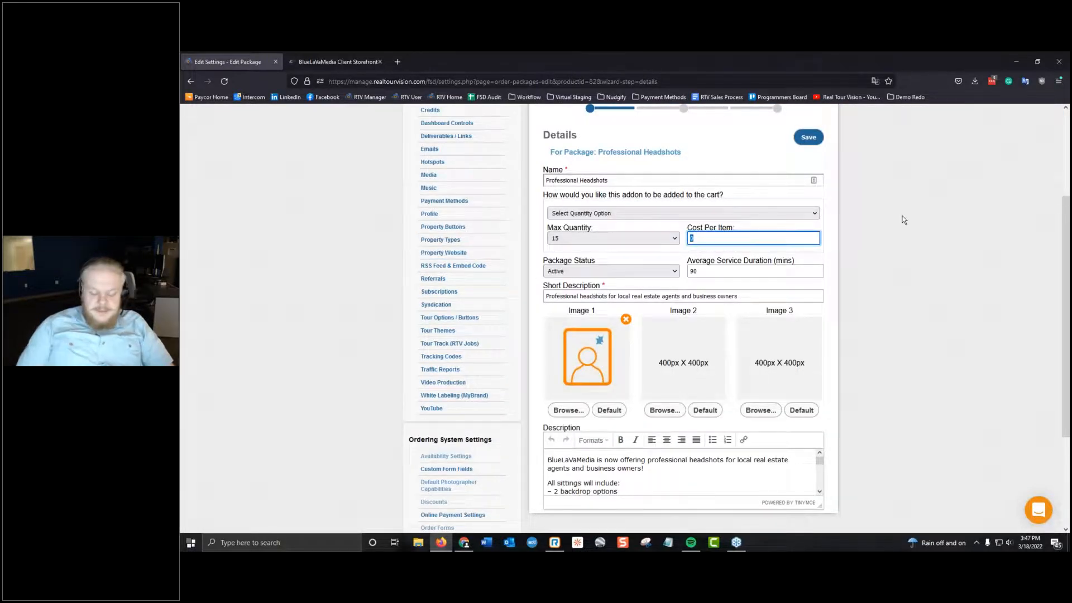
Set the maximum quantity of Professional Headshots to 10 and save the package.
{"action": "left_click", "coordinate": [614, 239]}
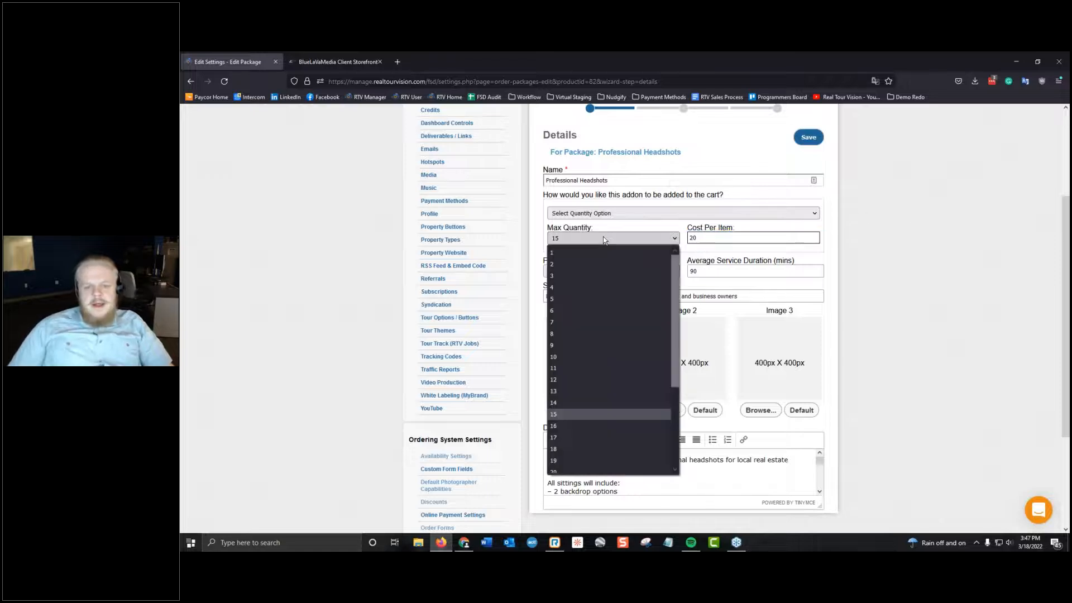
{"action": "left_click", "coordinate": [600, 356]}
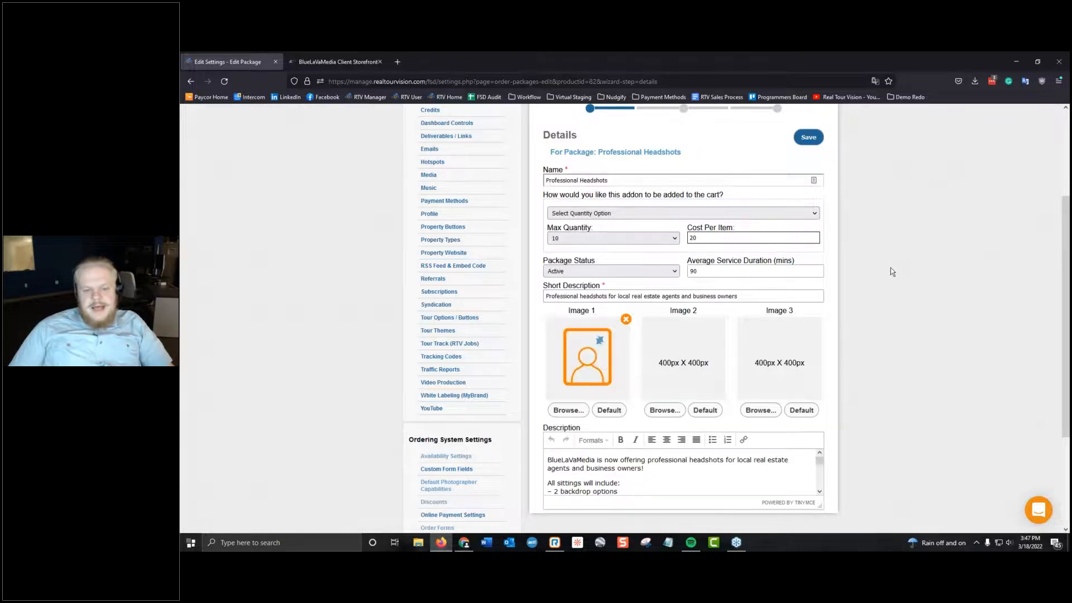
{"action": "scroll", "coordinate": [891, 267], "scroll_direction": "down", "scroll_amount": 2}
{"action": "scroll", "coordinate": [871, 271], "scroll_direction": "up", "scroll_amount": 5}
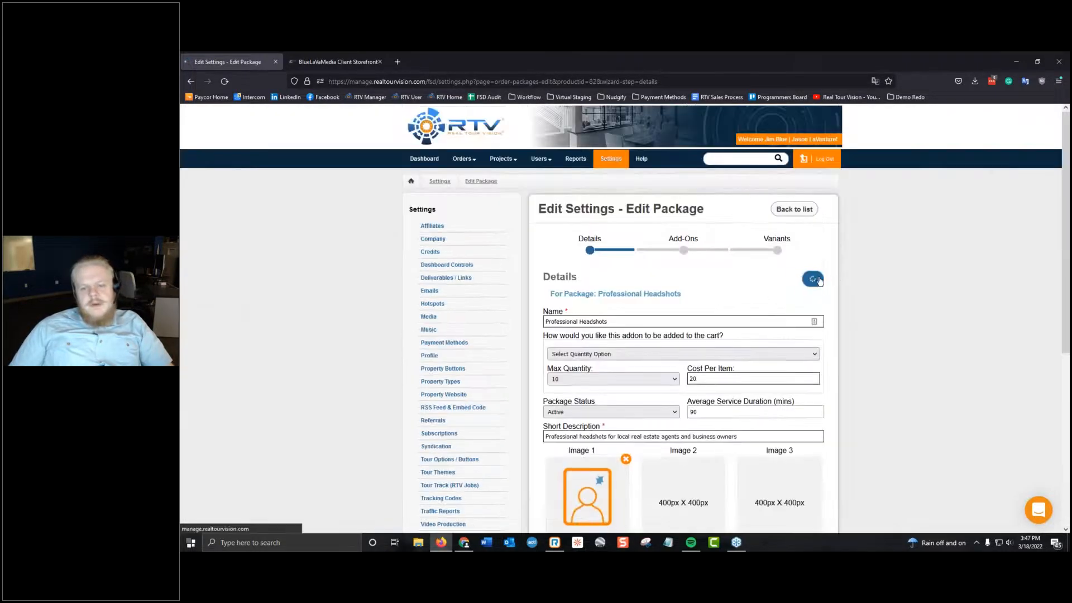
{"action": "left_click", "coordinate": [817, 281]}
In Chrome, open the Storefront Settings, view the storefront behind the default order form link, and close it.
{"action": "left_click", "coordinate": [316, 60]}
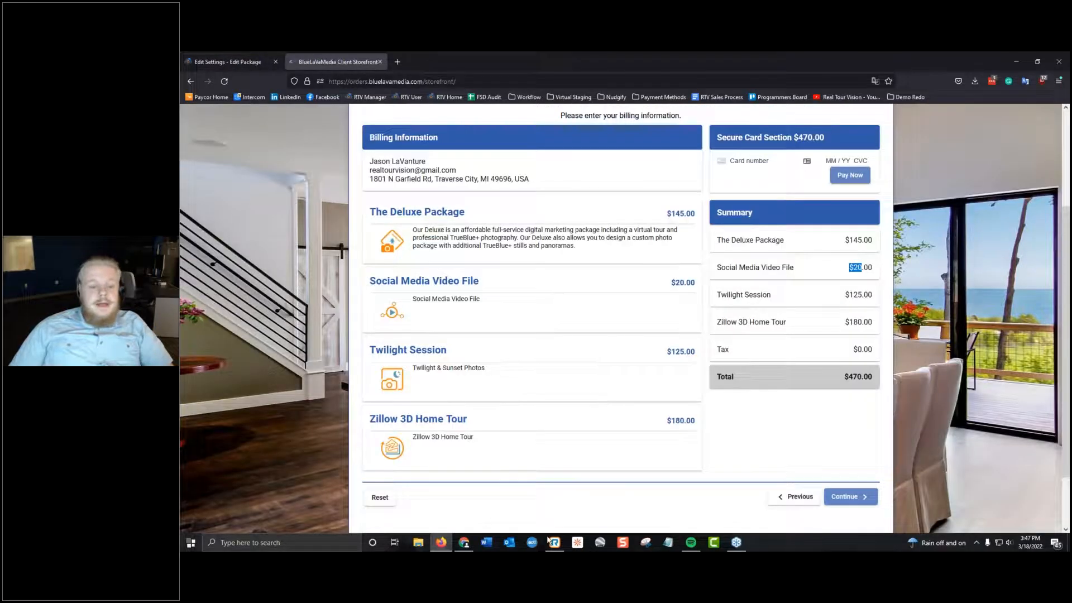
{"action": "left_click", "coordinate": [466, 542]}
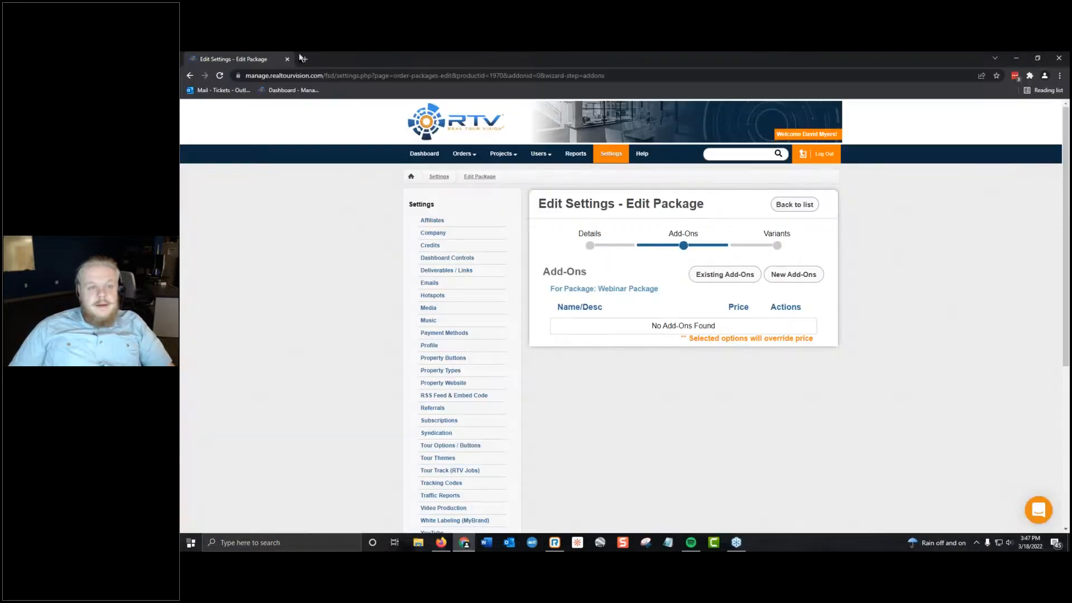
{"action": "scroll", "coordinate": [487, 411], "scroll_direction": "down", "scroll_amount": 5}
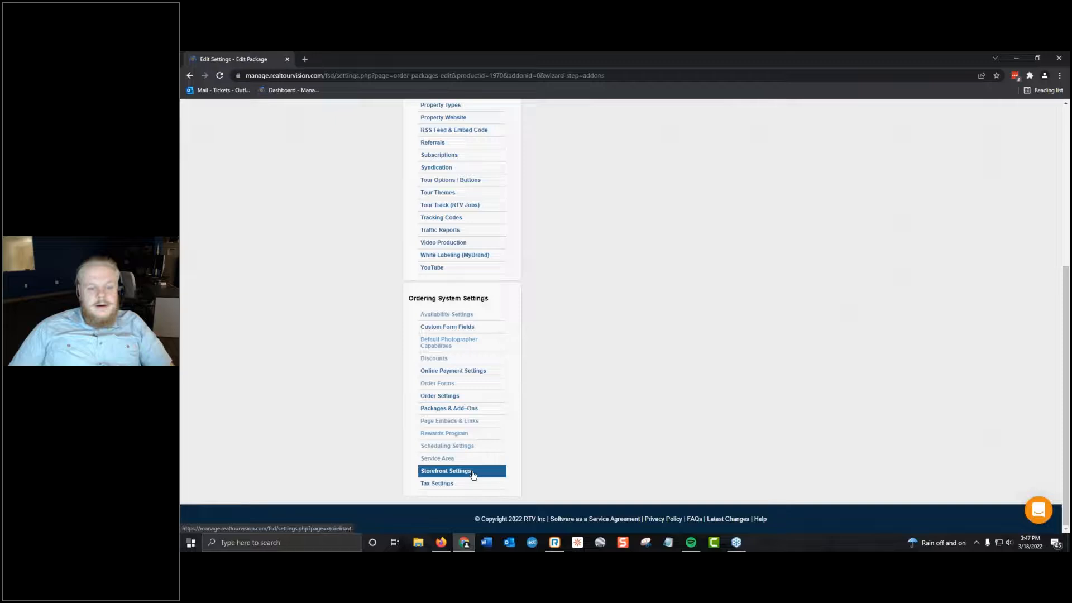
{"action": "left_click", "coordinate": [472, 471]}
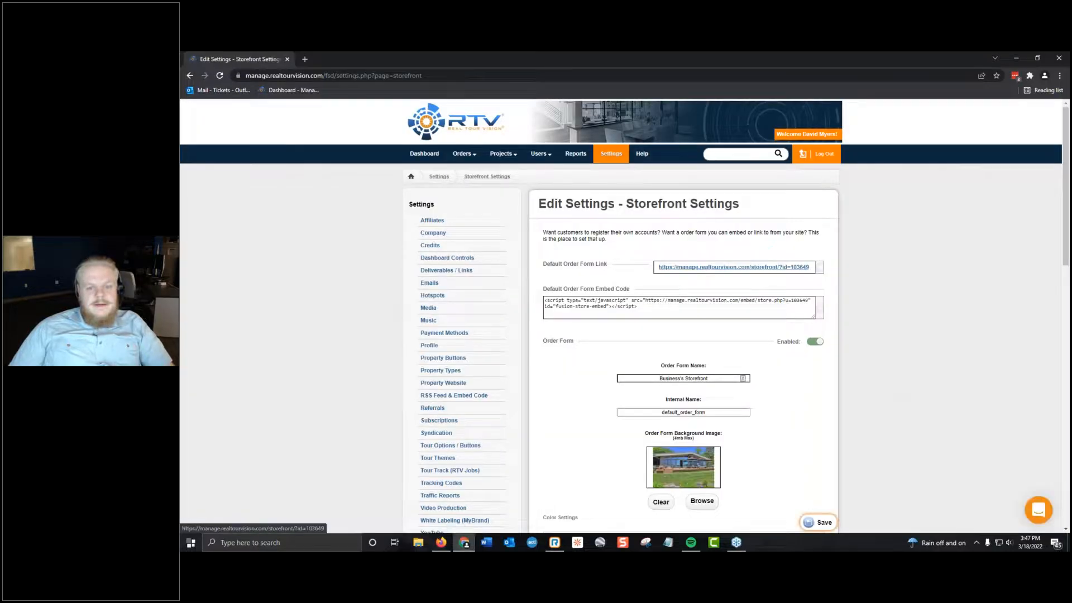
{"action": "left_click", "coordinate": [698, 268]}
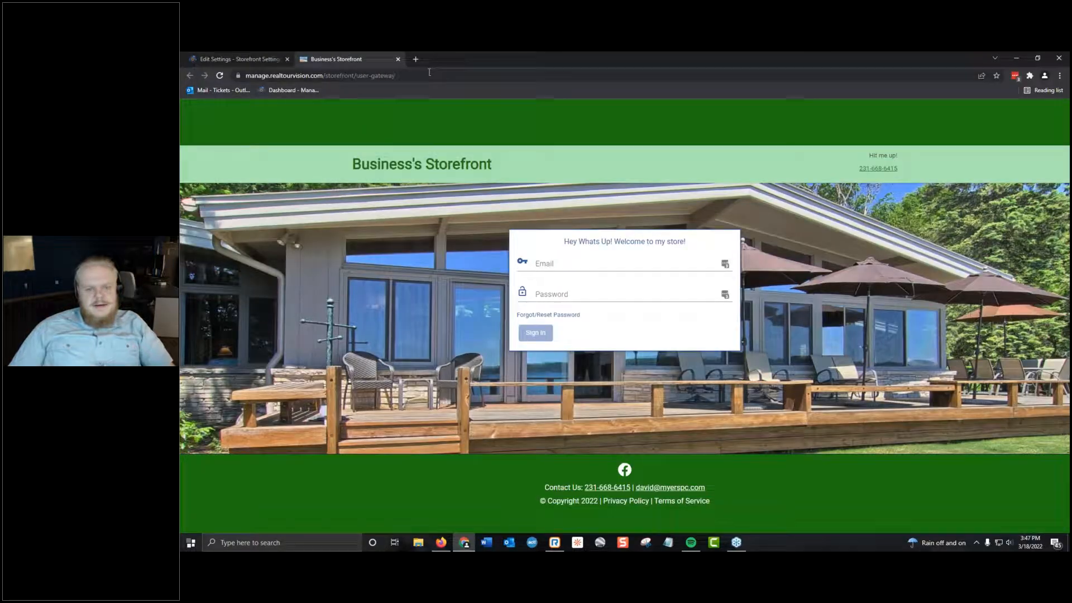
{"action": "left_click", "coordinate": [398, 59]}
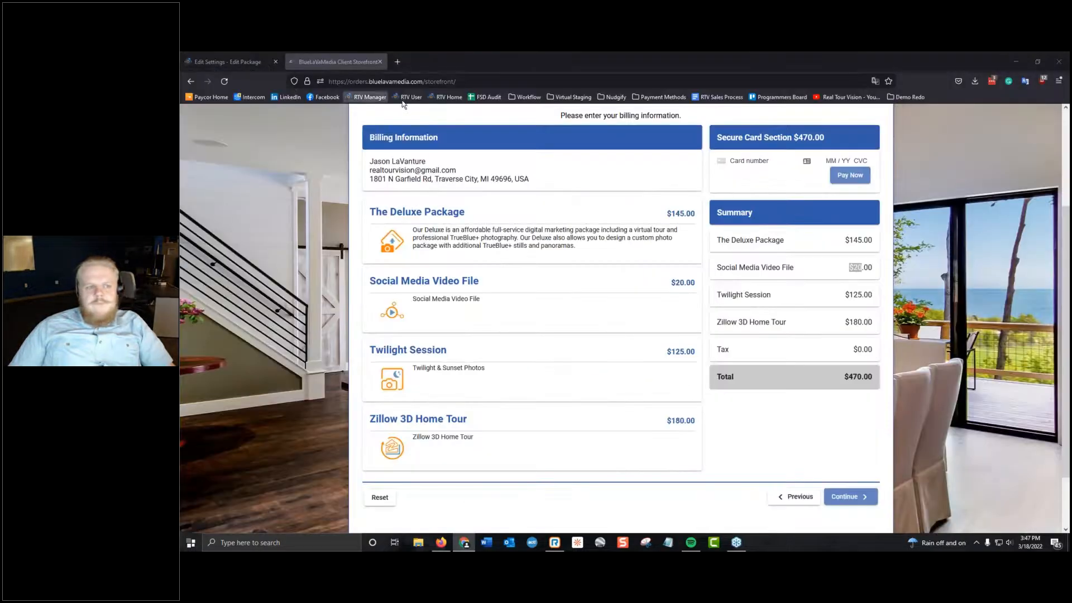
Go back from the Firefox storefront cart to Add-Ons and deselect Zillow 3D Home Tour, Social Media Video File and Twilight Session.
{"action": "left_click", "coordinate": [799, 497]}
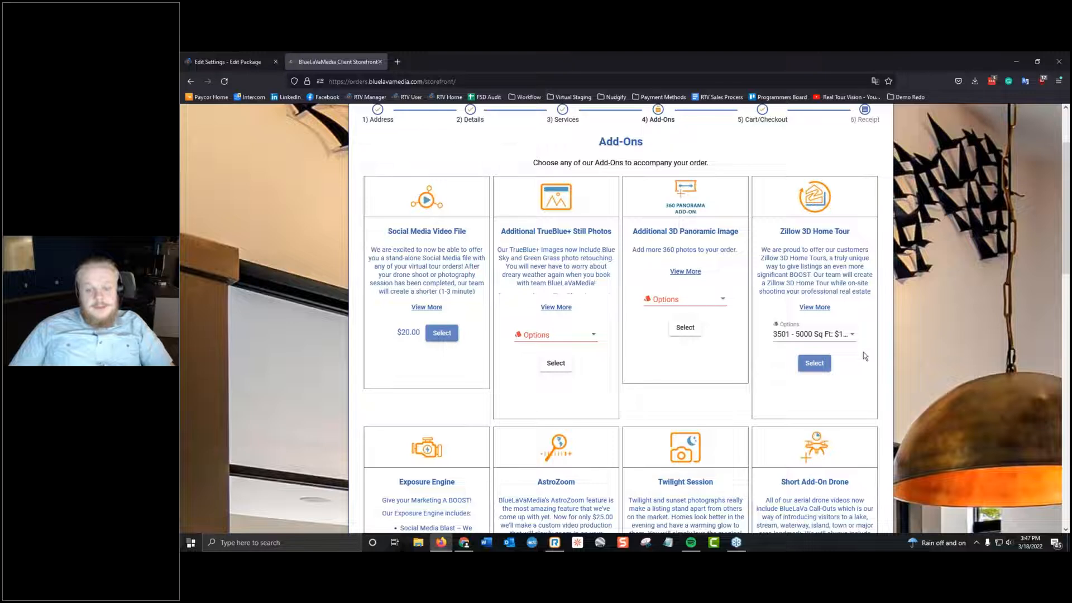
{"action": "left_click", "coordinate": [816, 363]}
{"action": "left_click", "coordinate": [440, 333]}
{"action": "scroll", "coordinate": [574, 340], "scroll_direction": "down", "scroll_amount": 10}
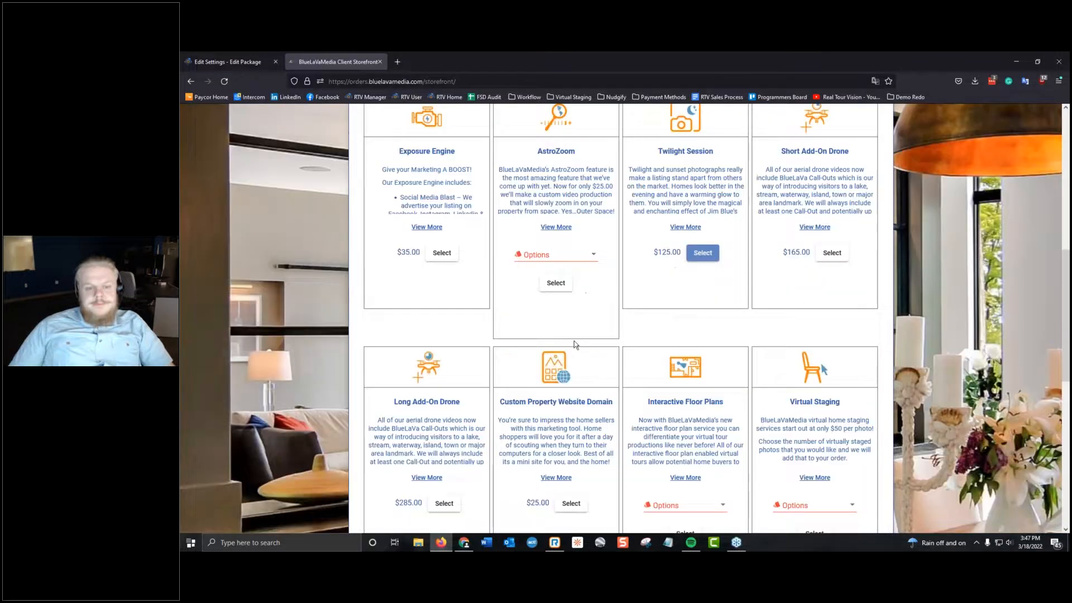
{"action": "scroll", "coordinate": [574, 341], "scroll_direction": "up", "scroll_amount": 5}
{"action": "left_click", "coordinate": [703, 300]}
{"action": "scroll", "coordinate": [632, 327], "scroll_direction": "up", "scroll_amount": 5}
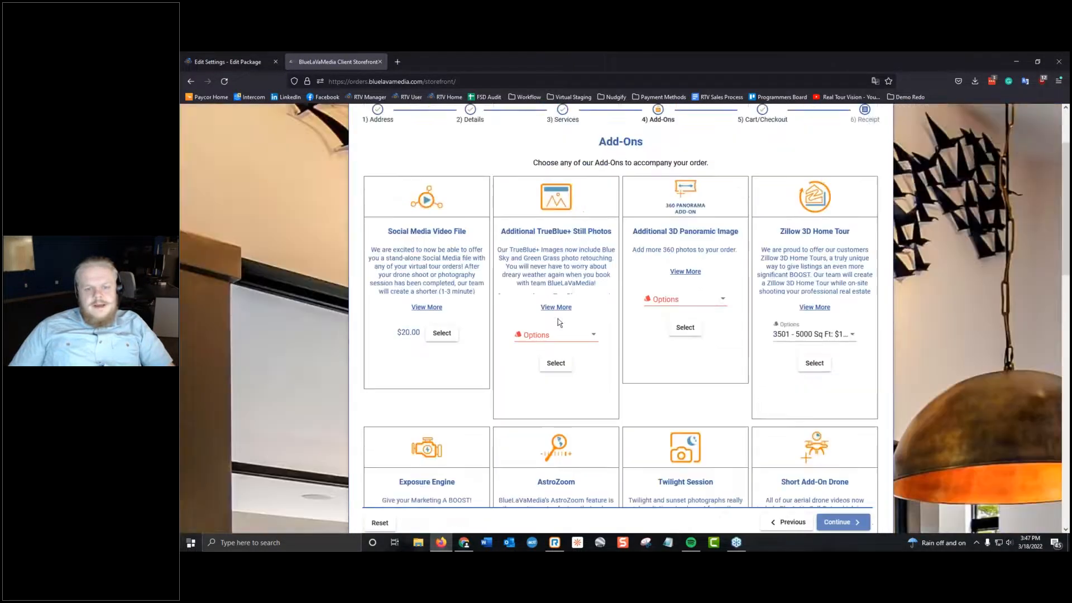
Choose the 19: $95.00 quantity option for the Additional TrueBlue+ Still Photos add-on in the storefront.
{"action": "left_click", "coordinate": [577, 341]}
{"action": "scroll", "coordinate": [551, 340], "scroll_direction": "down", "scroll_amount": 2}
{"action": "scroll", "coordinate": [551, 341], "scroll_direction": "up", "scroll_amount": 2}
{"action": "scroll", "coordinate": [552, 346], "scroll_direction": "up", "scroll_amount": 2}
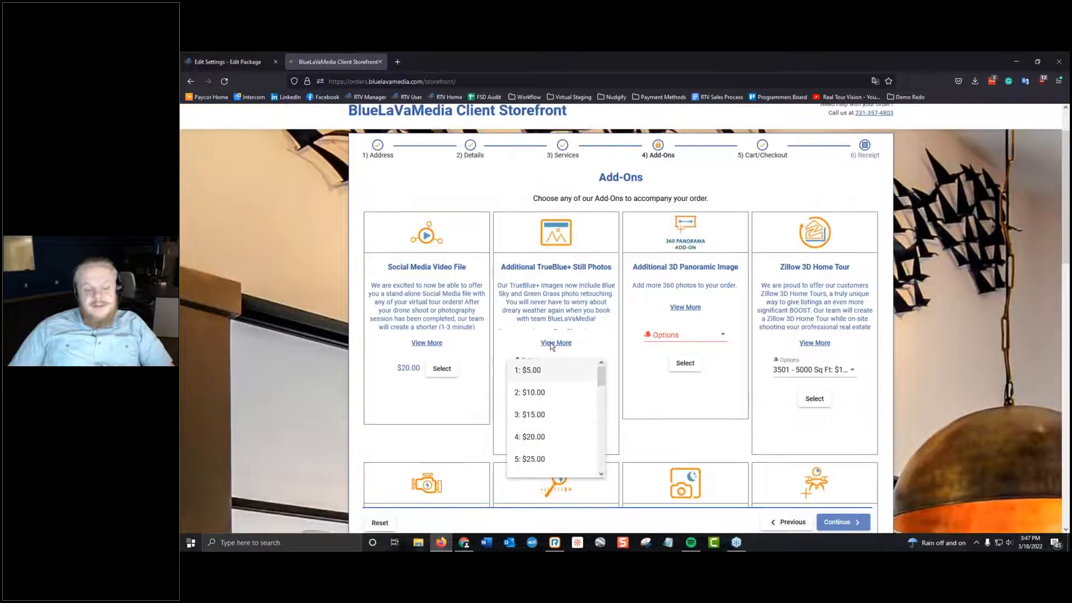
{"action": "scroll", "coordinate": [553, 368], "scroll_direction": "down", "scroll_amount": 2}
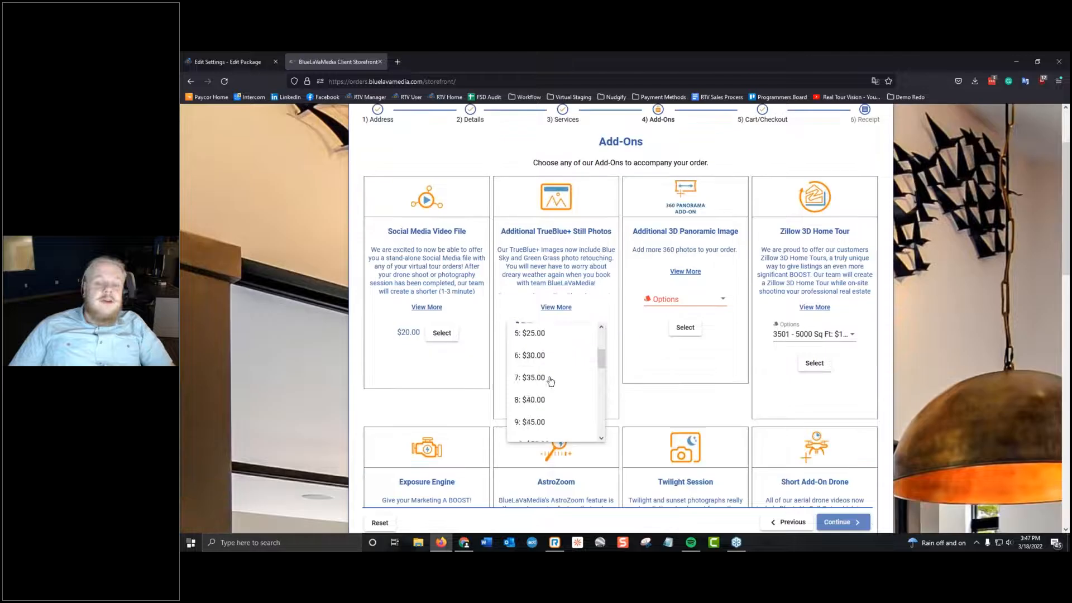
{"action": "scroll", "coordinate": [552, 368], "scroll_direction": "down", "scroll_amount": 5}
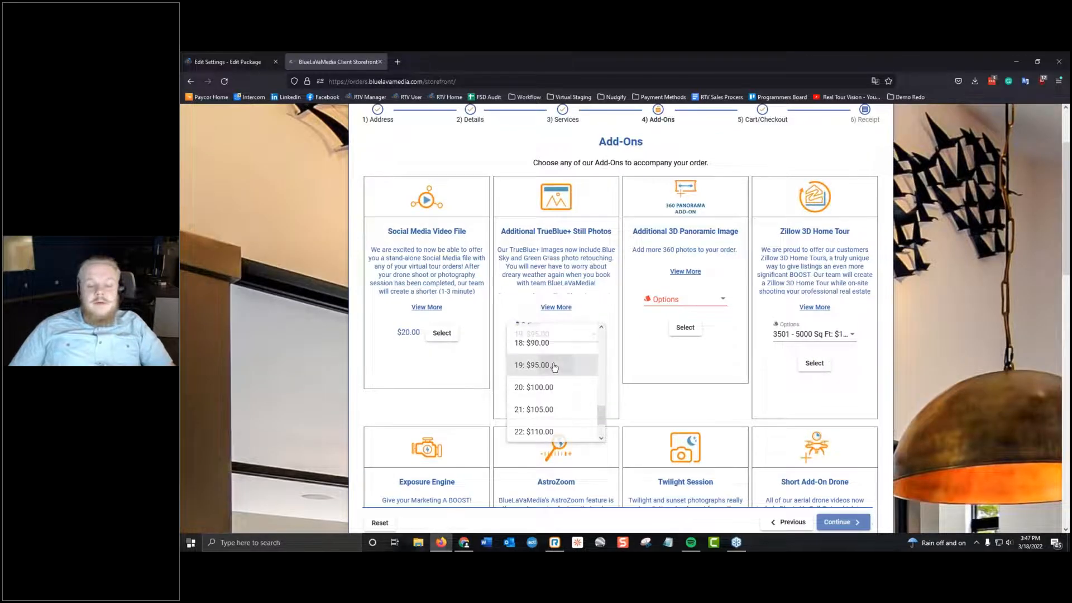
{"action": "left_click", "coordinate": [555, 366]}
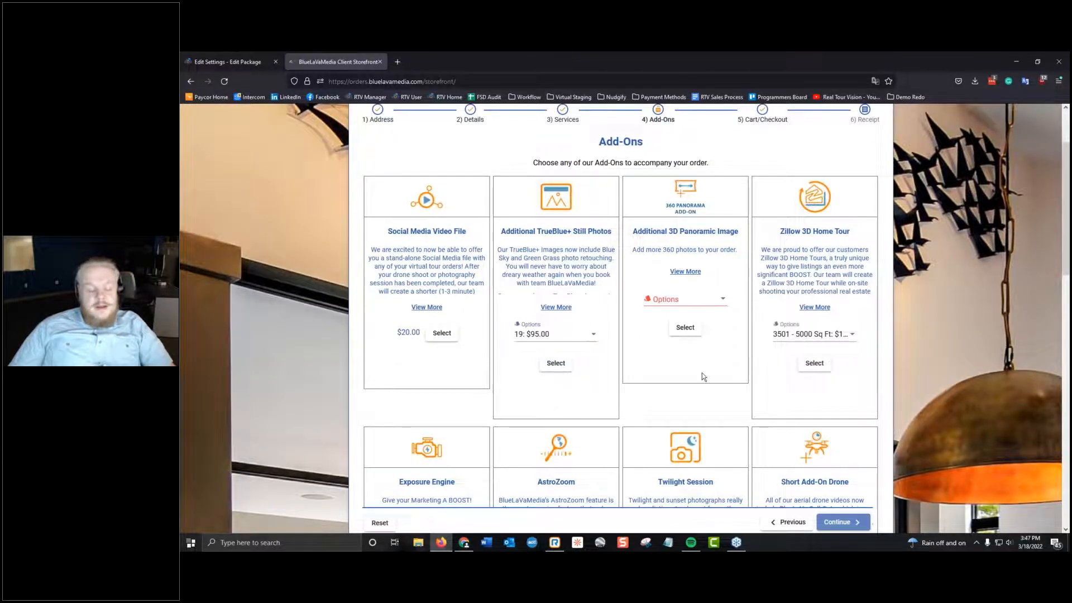
Return to the Professional Headshots package details and set its cart method to Select Quantity Option with Base Price, with a maximum quantity of 10.
{"action": "left_click", "coordinate": [239, 56]}
{"action": "left_click", "coordinate": [624, 356]}
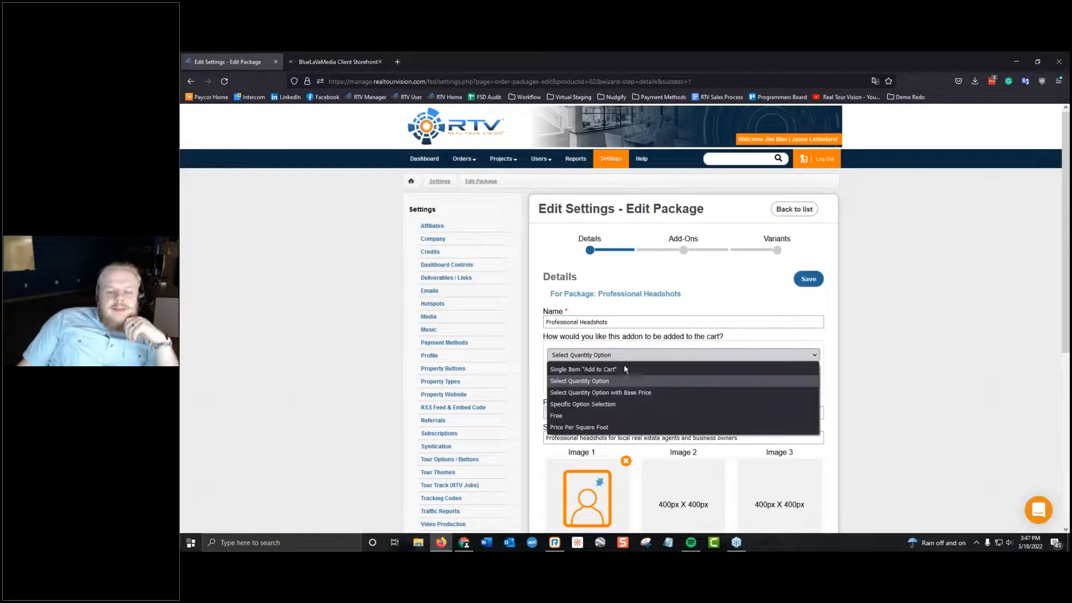
{"action": "left_click", "coordinate": [635, 395]}
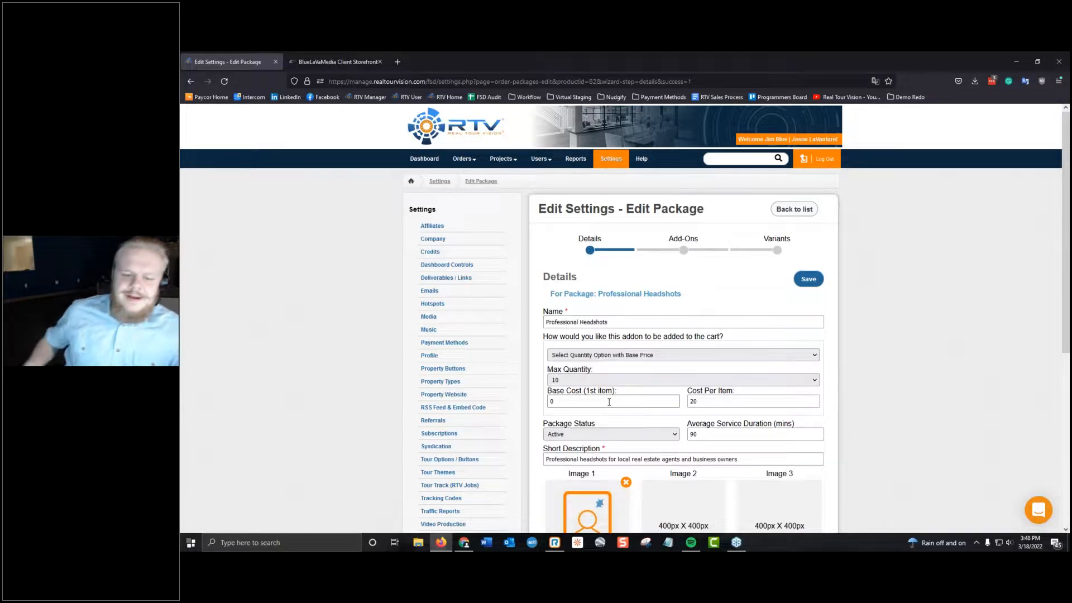
{"action": "scroll", "coordinate": [611, 346], "scroll_direction": "down", "scroll_amount": 2}
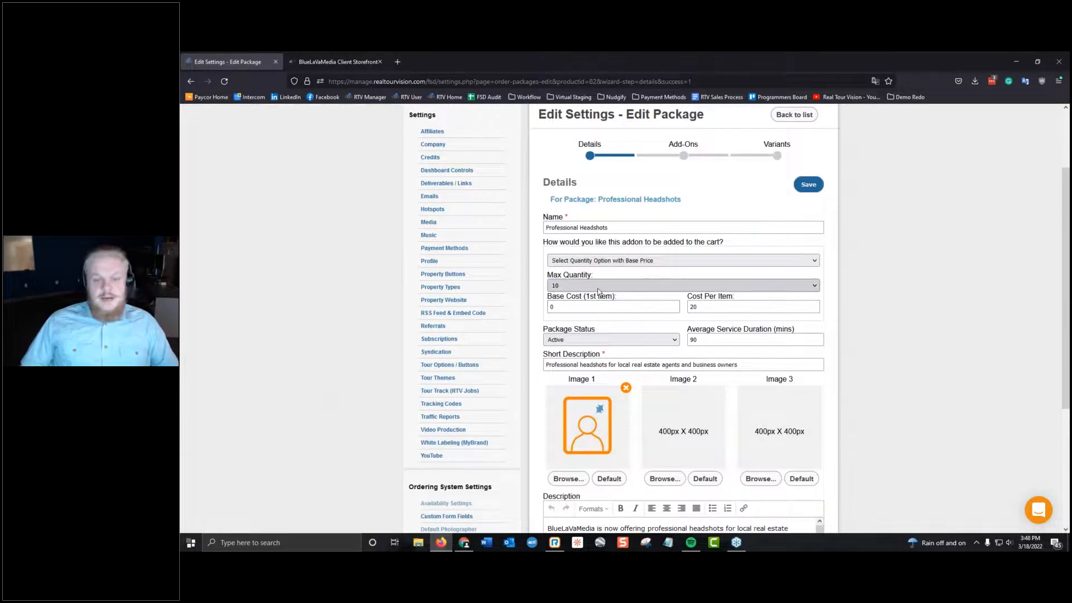
{"action": "left_click", "coordinate": [599, 287]}
{"action": "left_click", "coordinate": [600, 406]}
Set the Professional Headshots base cost to 50 and the cost per item to 15, and save the package.
{"action": "key", "text": "Tab"}
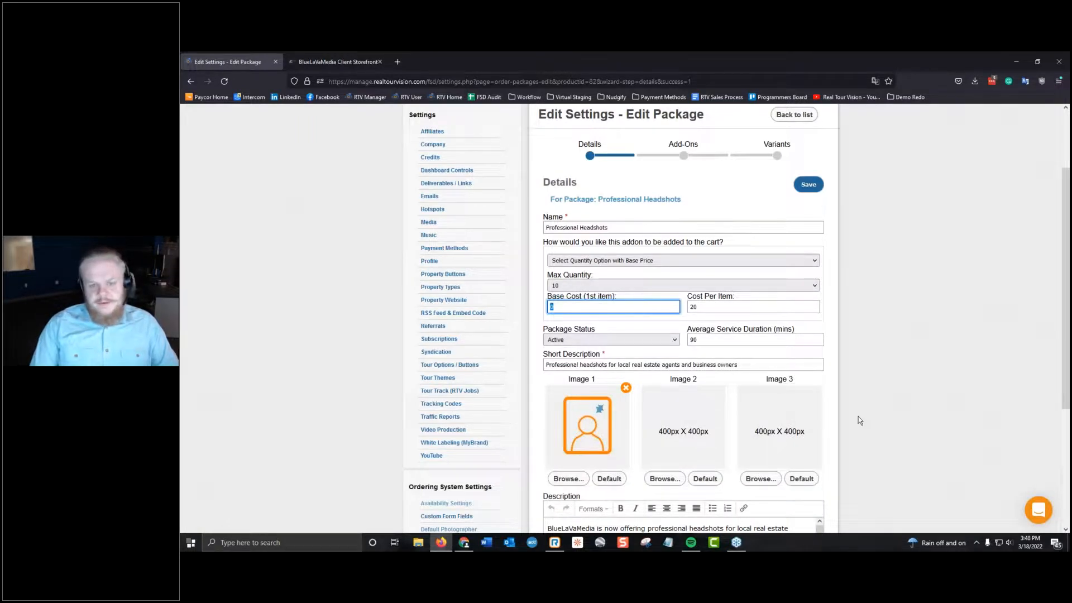
{"action": "type", "text": "6500"}
{"action": "key", "text": "Tab"}
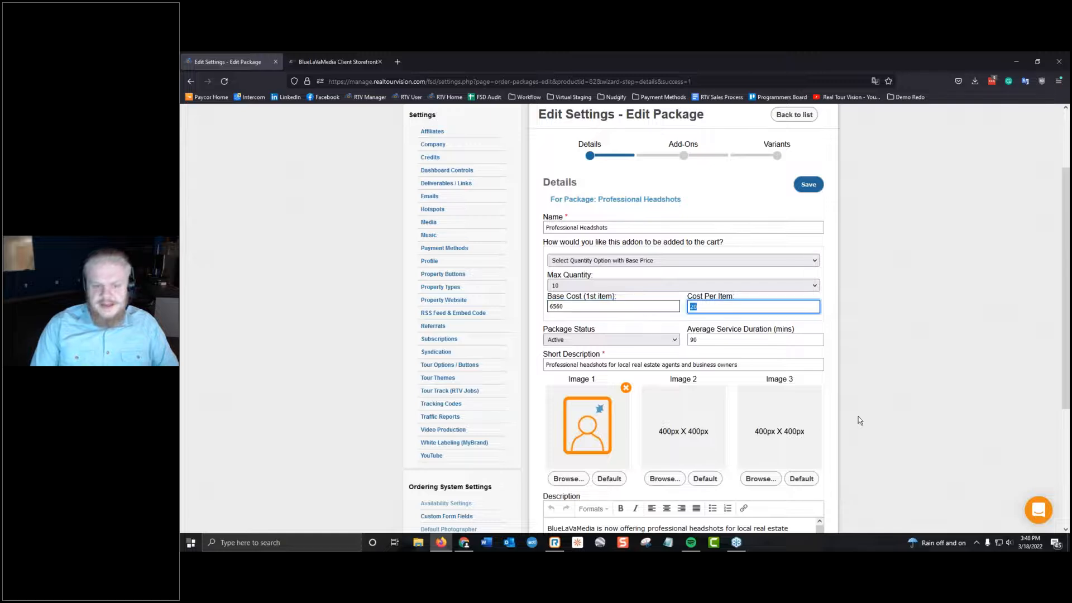
{"action": "key", "text": "shift+Tab"}
{"action": "type", "text": "50"}
{"action": "key", "text": "Tab"}
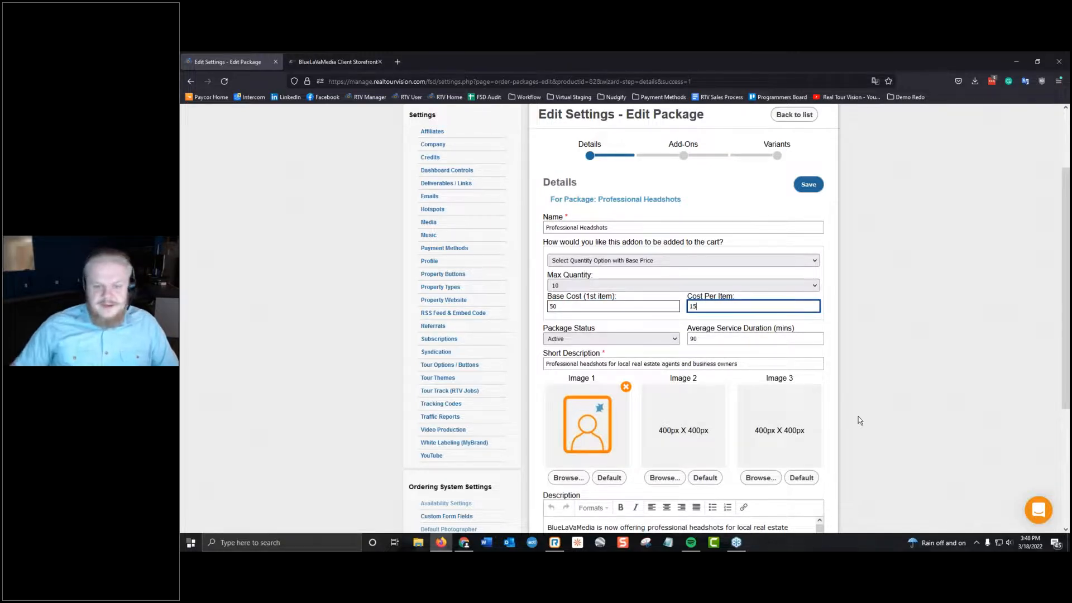
{"action": "scroll", "coordinate": [859, 416], "scroll_direction": "down", "scroll_amount": 3}
{"action": "key", "text": "Return"}
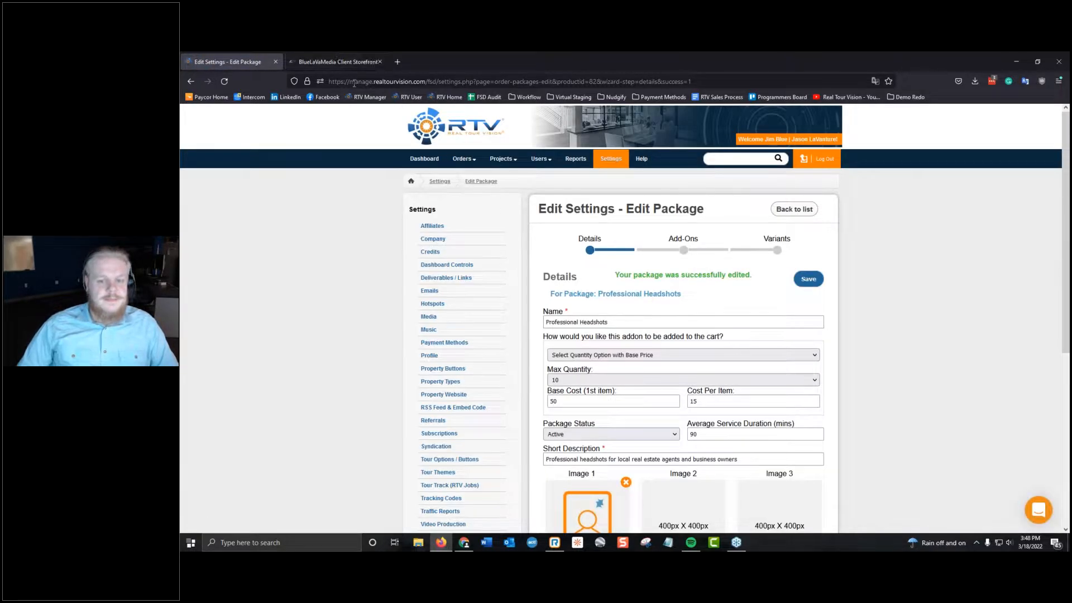
Check the storefront Add-Ons page, return to the package details and set the Professional Headshots cart method to Specific Option Selection.
{"action": "left_click", "coordinate": [335, 62]}
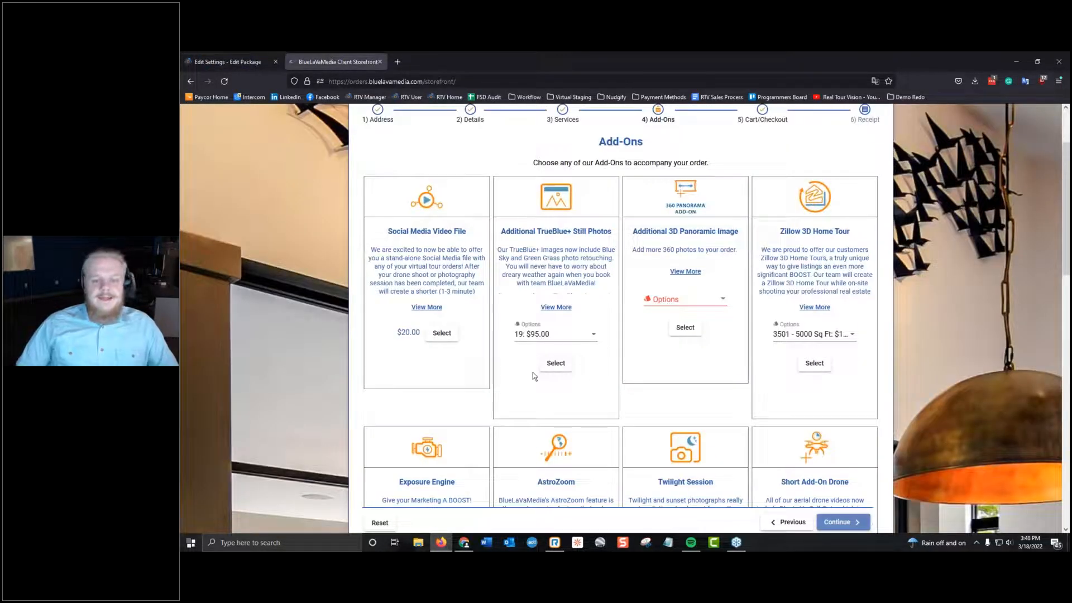
{"action": "left_click", "coordinate": [233, 64]}
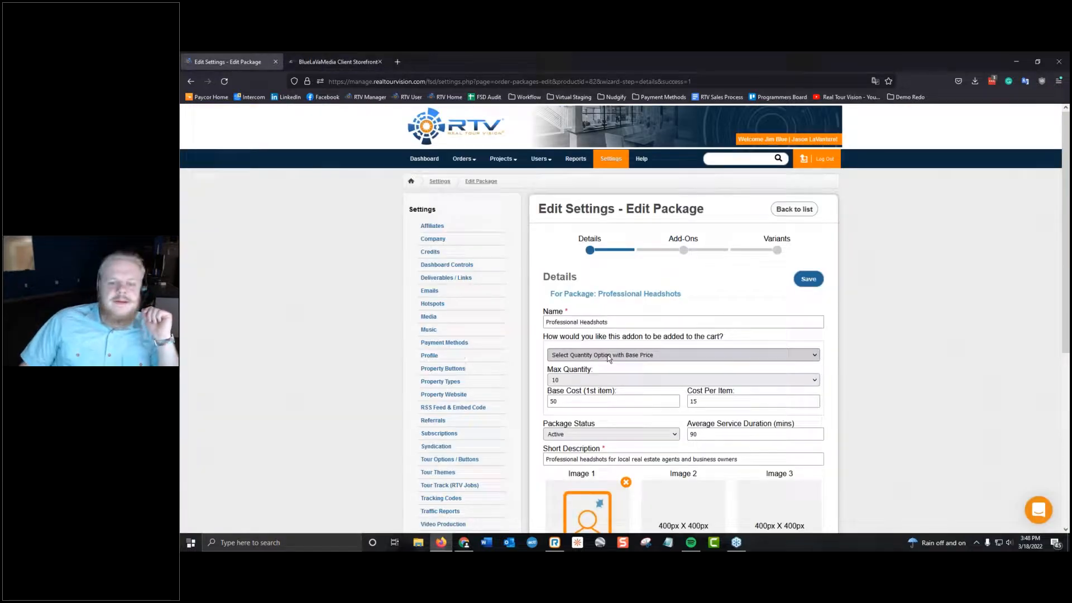
{"action": "left_click", "coordinate": [609, 356]}
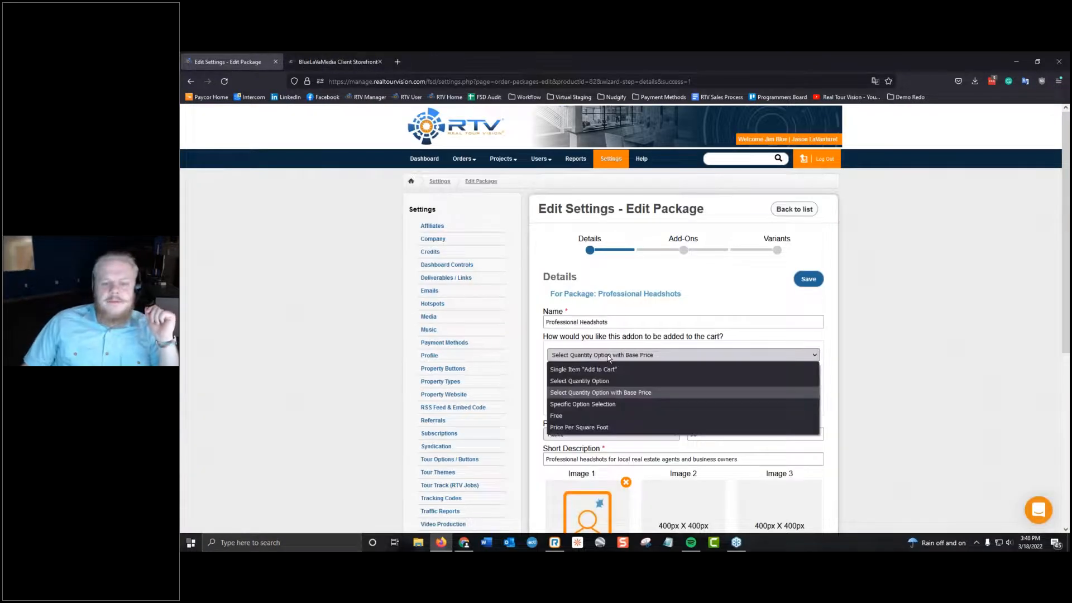
{"action": "left_click", "coordinate": [618, 405]}
{"action": "left_click", "coordinate": [618, 393]}
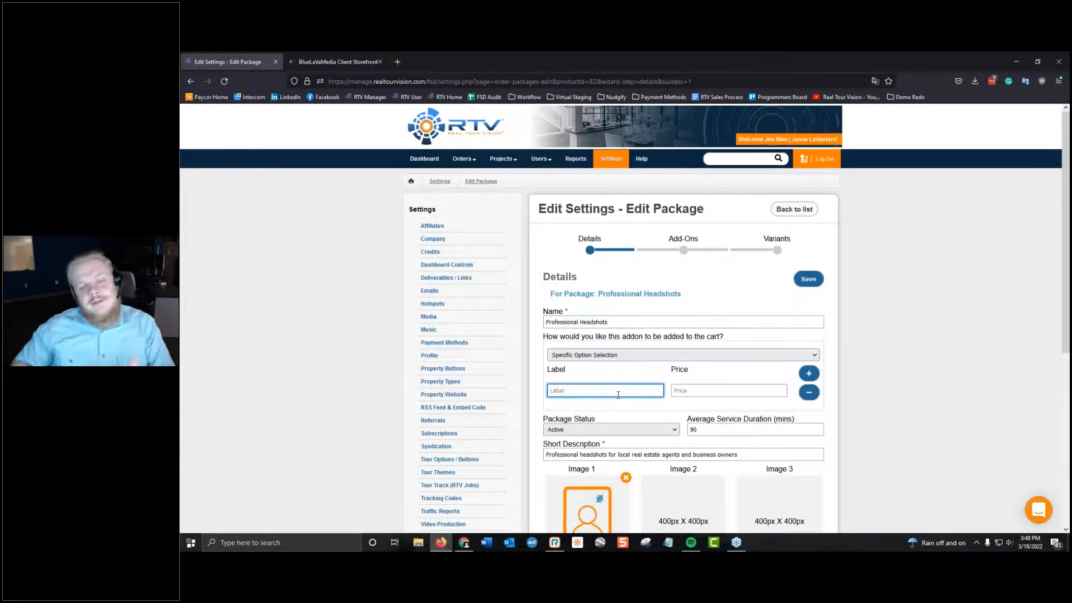
View the square-footage price options of the Zillow 3D Home Tour add-on in the storefront and return to the package details.
{"action": "left_click", "coordinate": [316, 61]}
{"action": "left_click", "coordinate": [790, 334]}
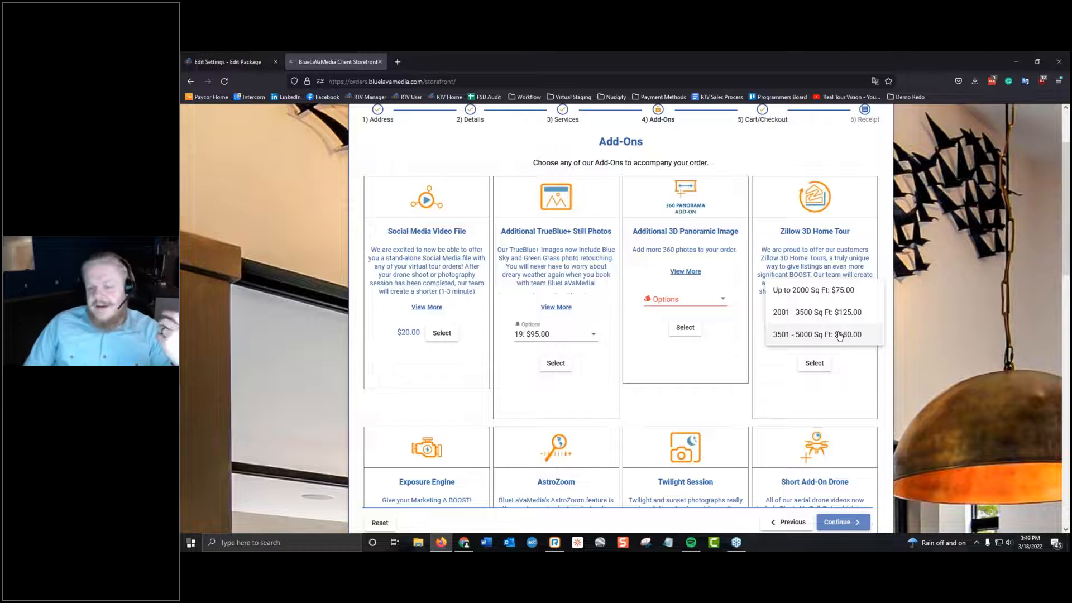
{"action": "key", "text": "ctrl+Tab"}
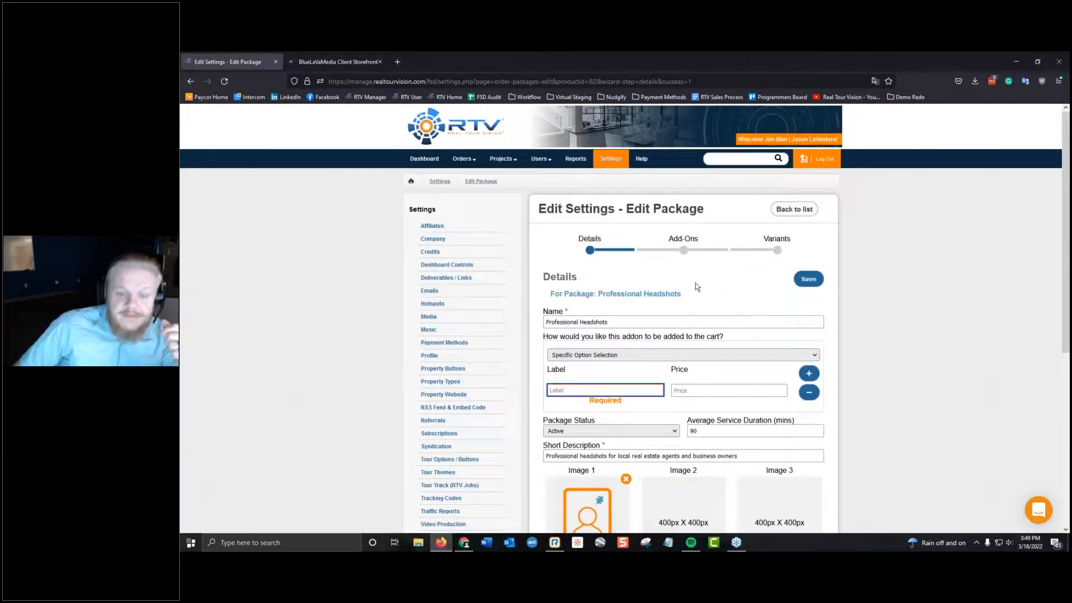
Label the first Professional Headshots option "Five Reshots" and price it at 50.
{"action": "left_click", "coordinate": [631, 392]}
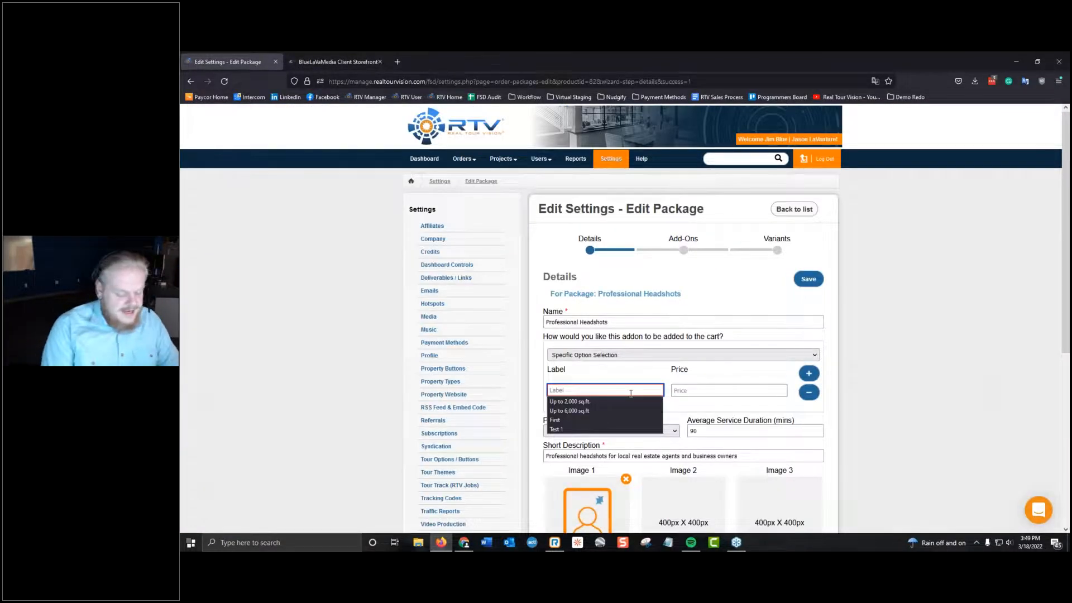
{"action": "type", "text": "Five"}
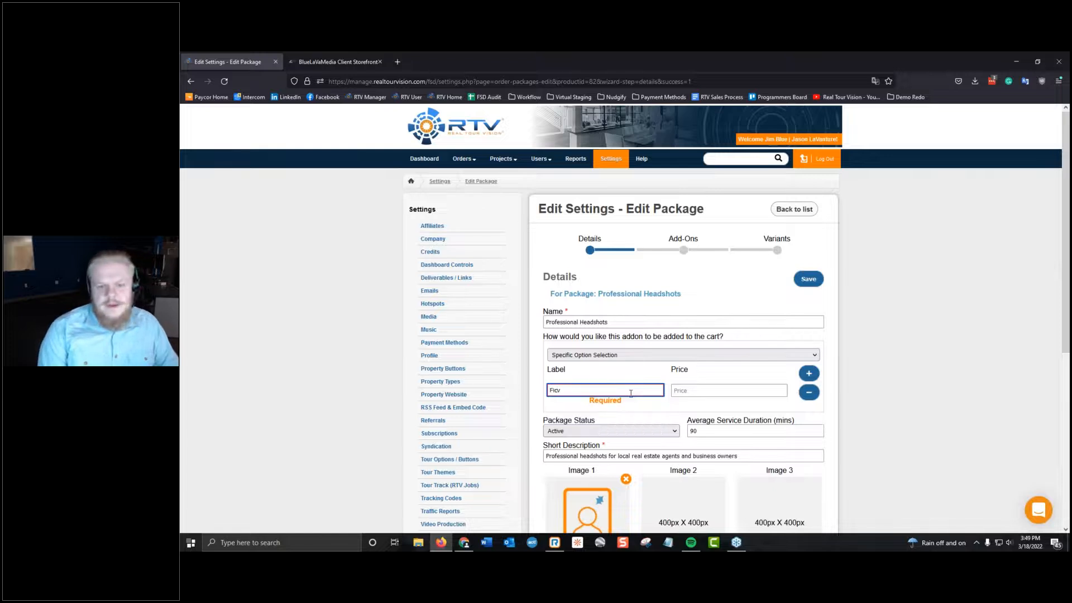
{"action": "type", "text": " Reshots"}
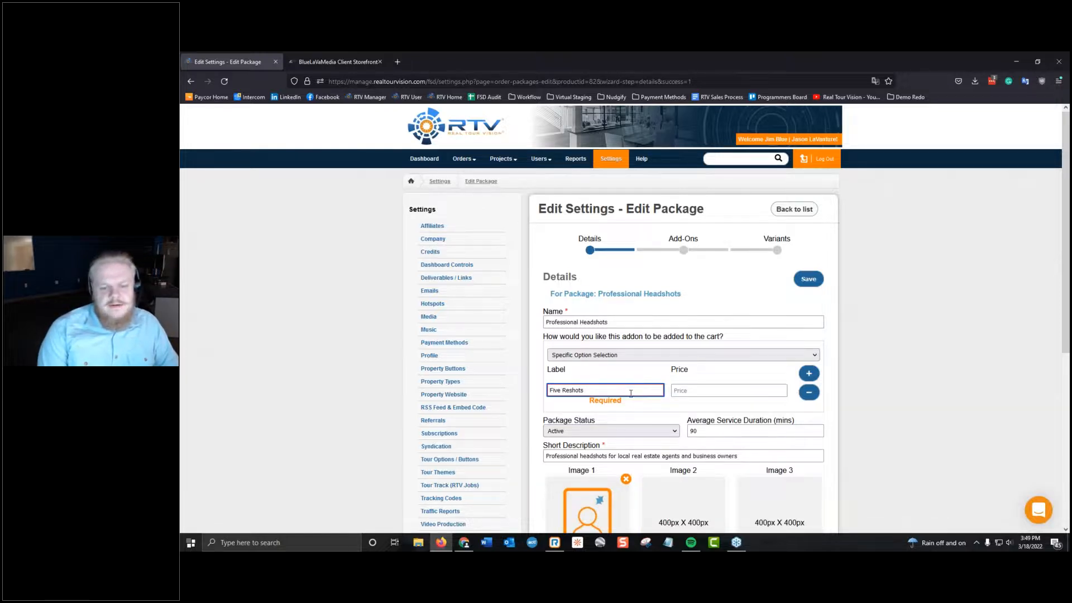
{"action": "key", "text": "Tab"}
{"action": "type", "text": "50"}
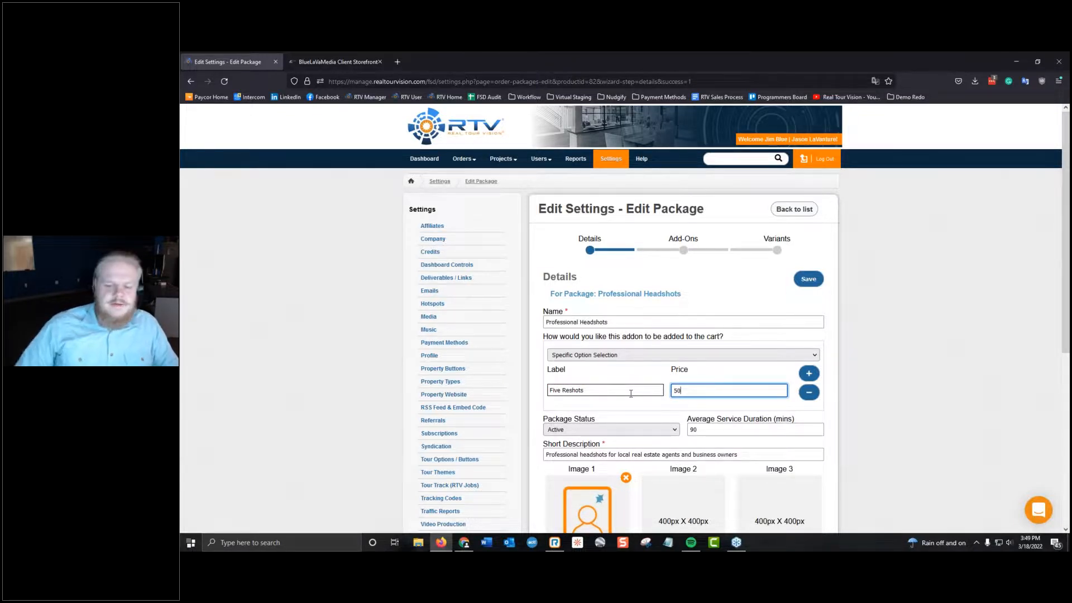
Add a second option labelled "Bad Luck" with a price of 35 and save the package.
{"action": "left_click", "coordinate": [810, 373]}
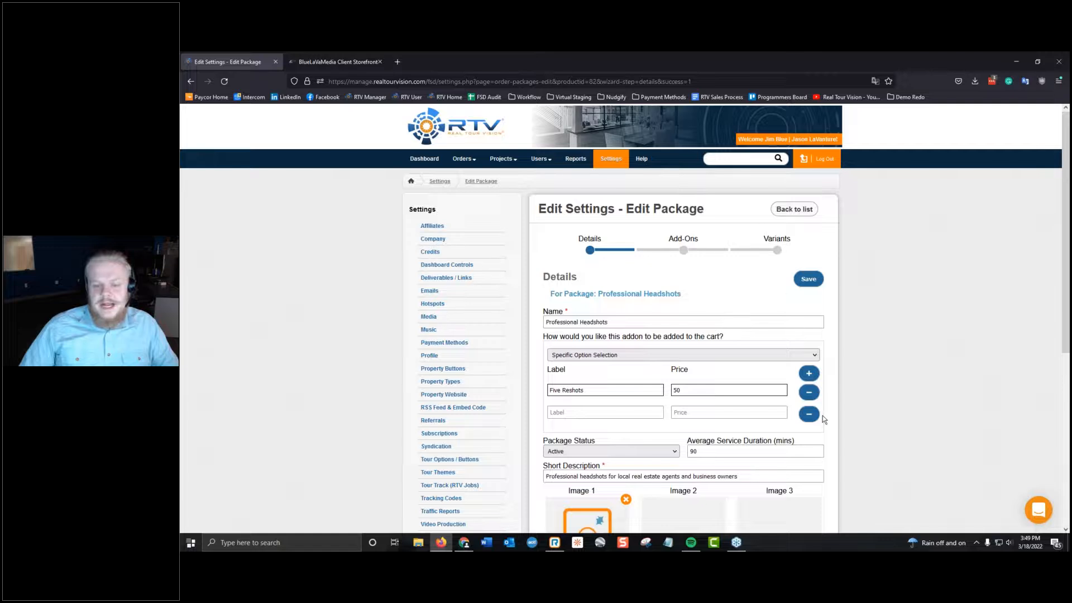
{"action": "left_click", "coordinate": [810, 414]}
{"action": "left_click", "coordinate": [810, 373]}
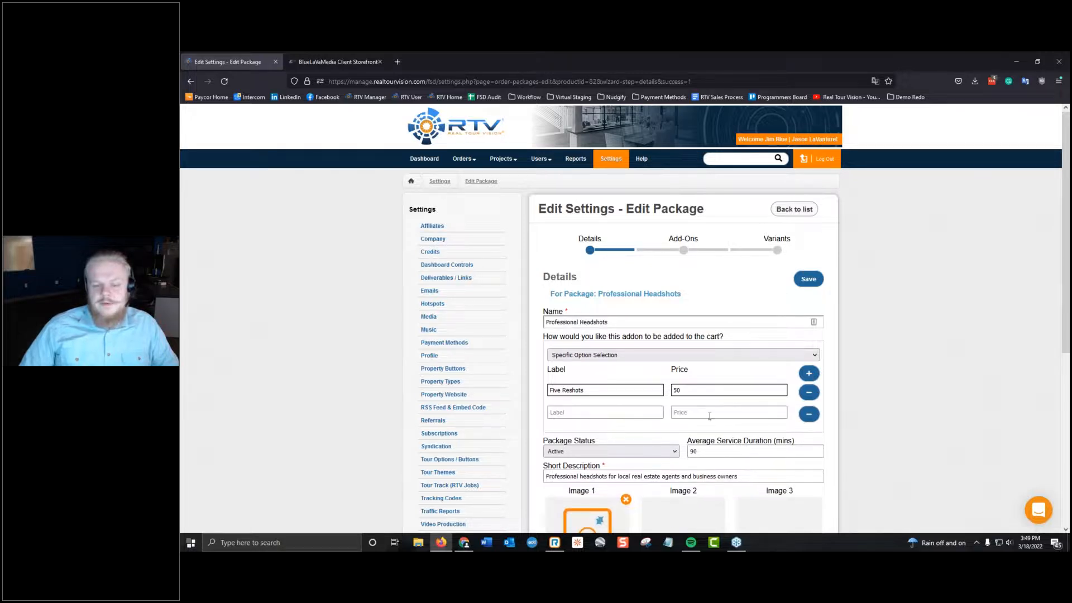
{"action": "left_click", "coordinate": [629, 414]}
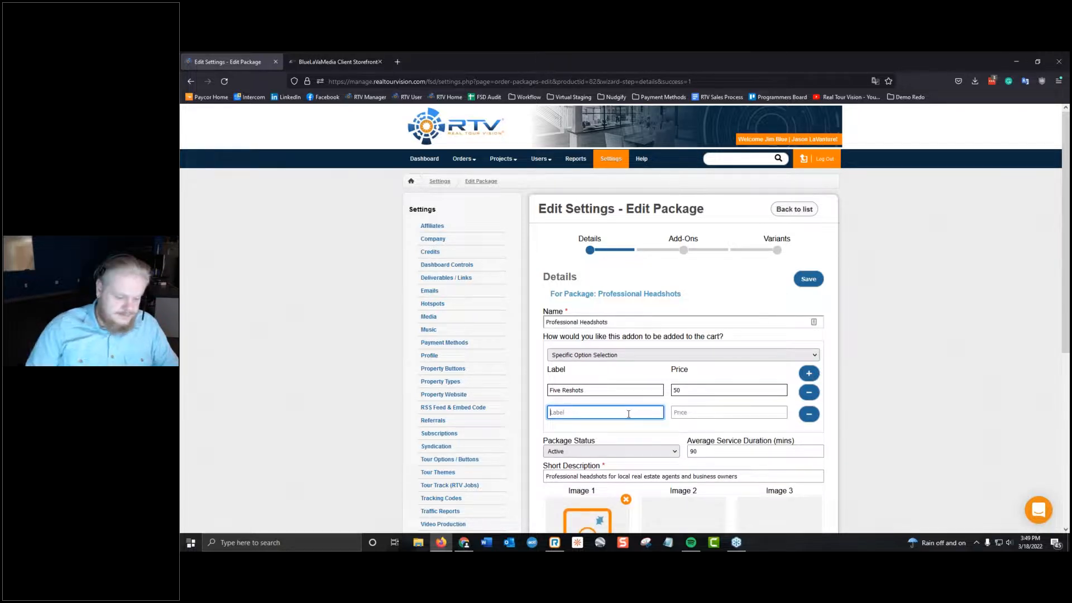
{"action": "type", "text": "Bad"}
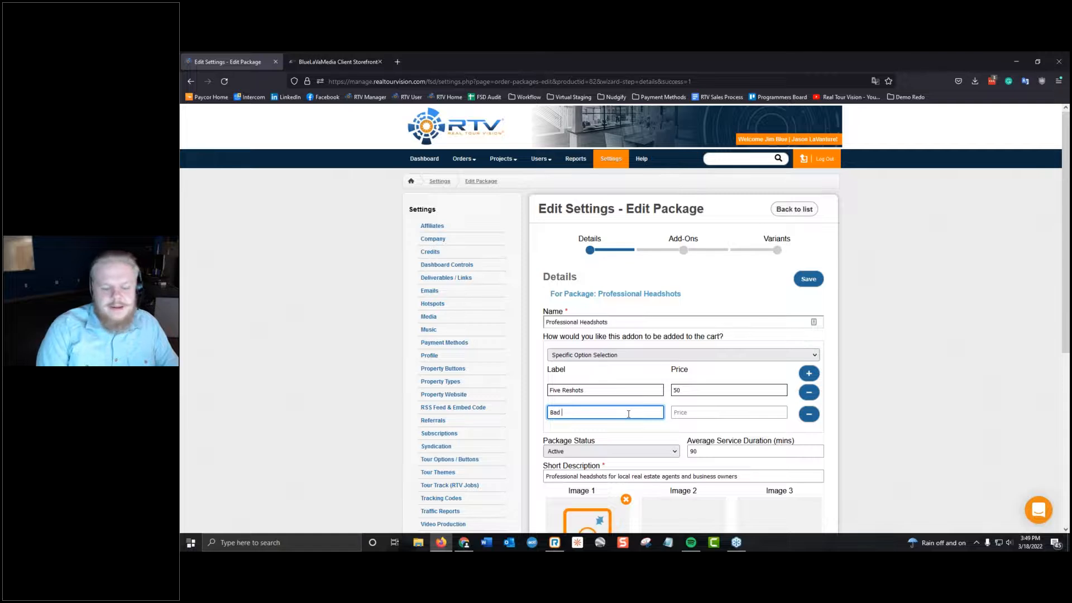
{"action": "type", "text": " Luck`"}
{"action": "key", "text": "Tab"}
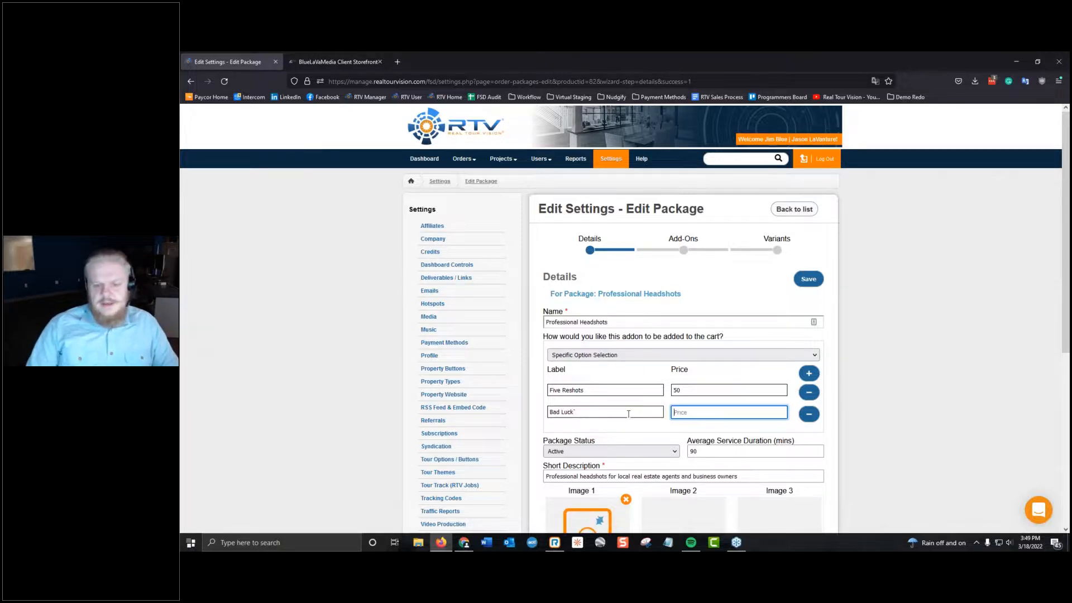
{"action": "type", "text": "35"}
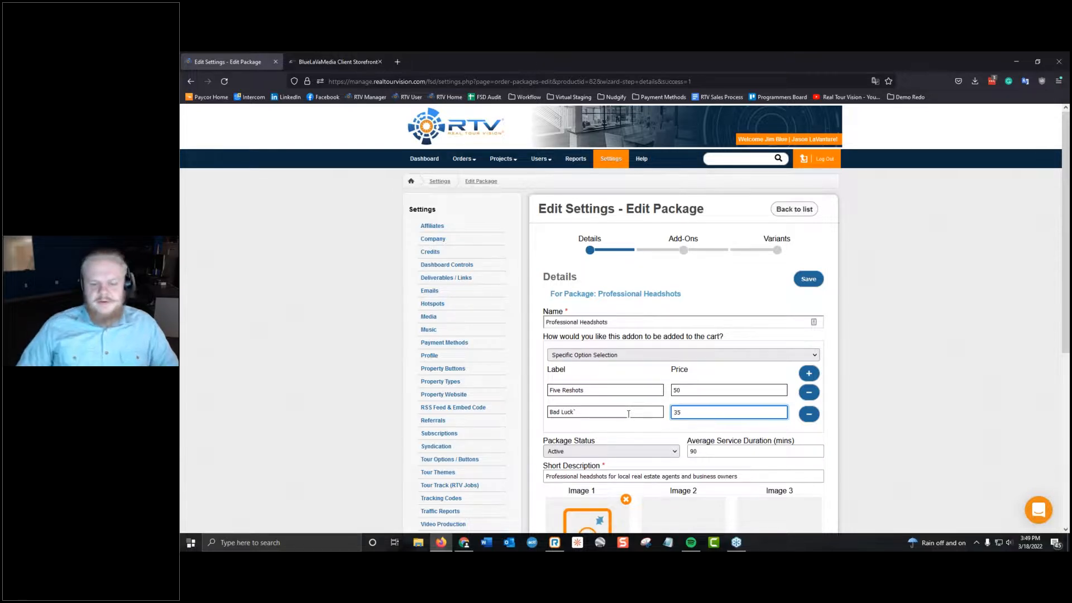
{"action": "left_click", "coordinate": [629, 414]}
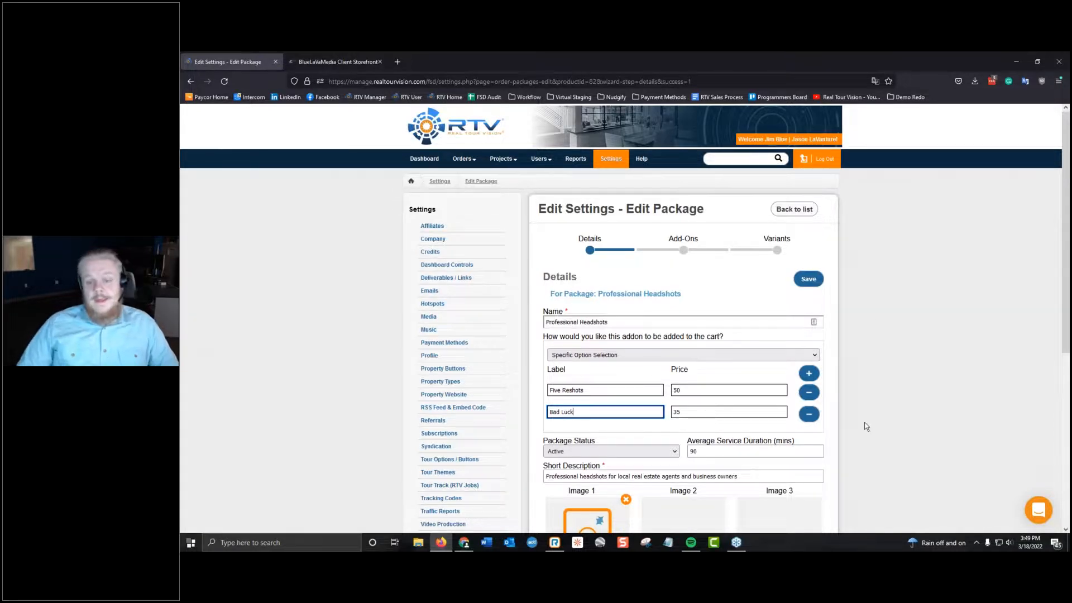
{"action": "left_click", "coordinate": [808, 279]}
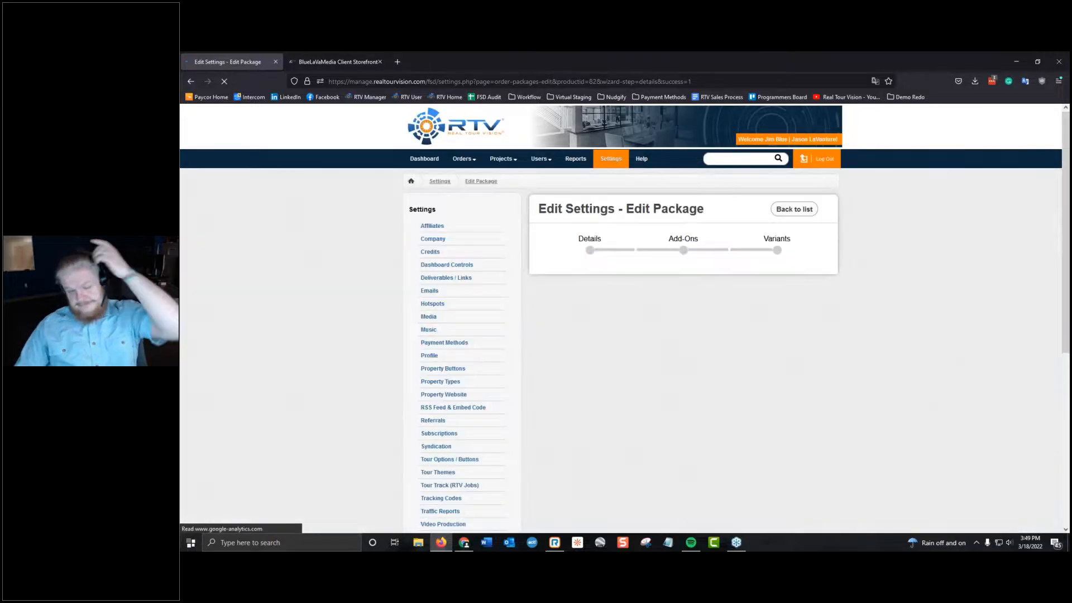
Go back from the saved page and switch the Professional Headshots cart method to Single Item "Add to Cart".
{"action": "scroll", "coordinate": [676, 408], "scroll_direction": "down", "scroll_amount": 1}
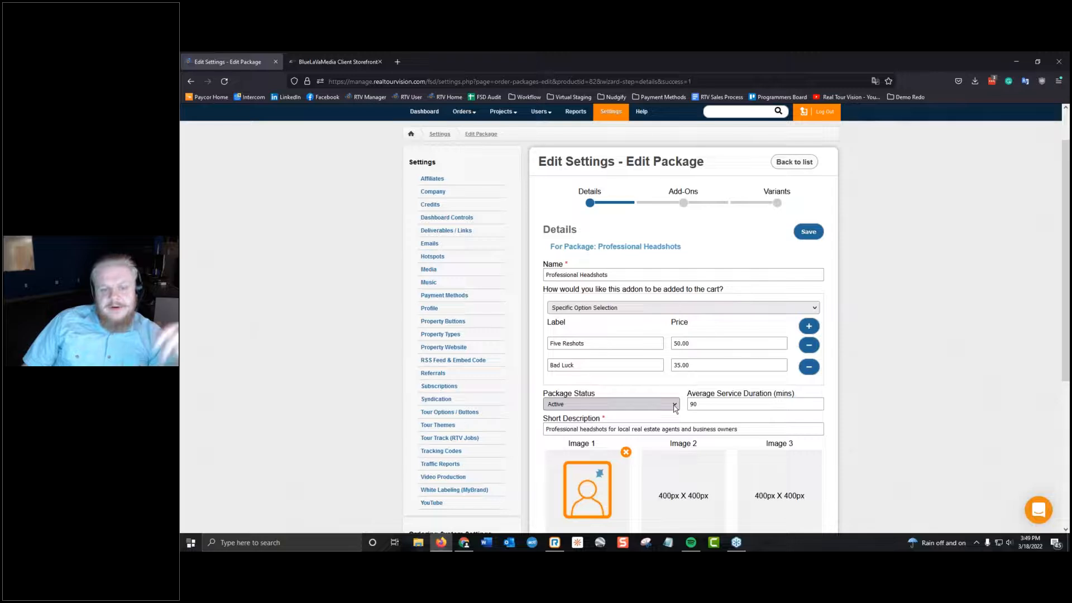
{"action": "scroll", "coordinate": [675, 385], "scroll_direction": "up", "scroll_amount": 1}
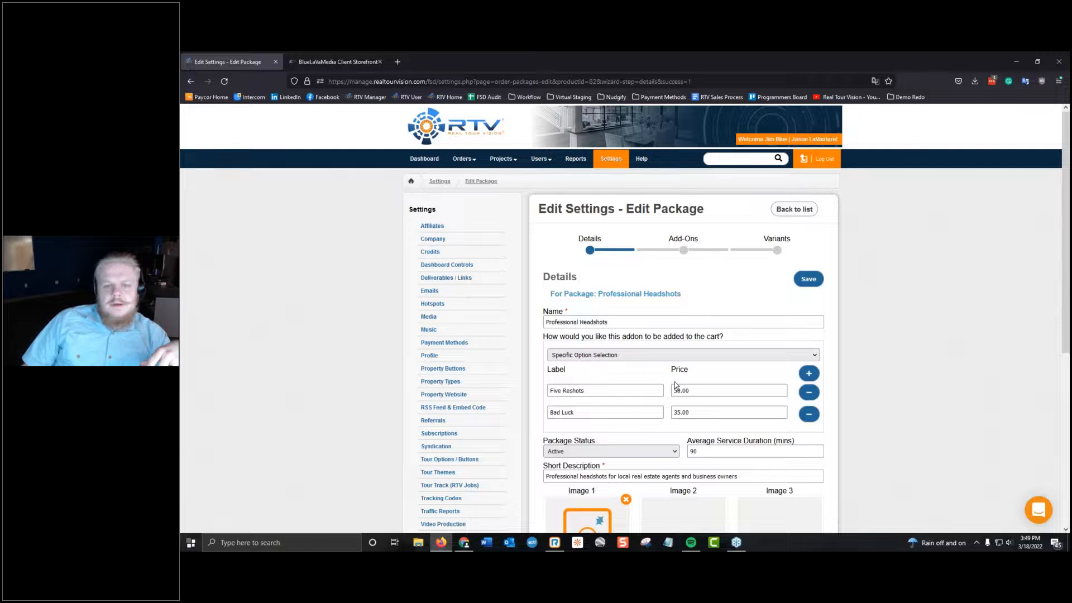
{"action": "left_click", "coordinate": [192, 81]}
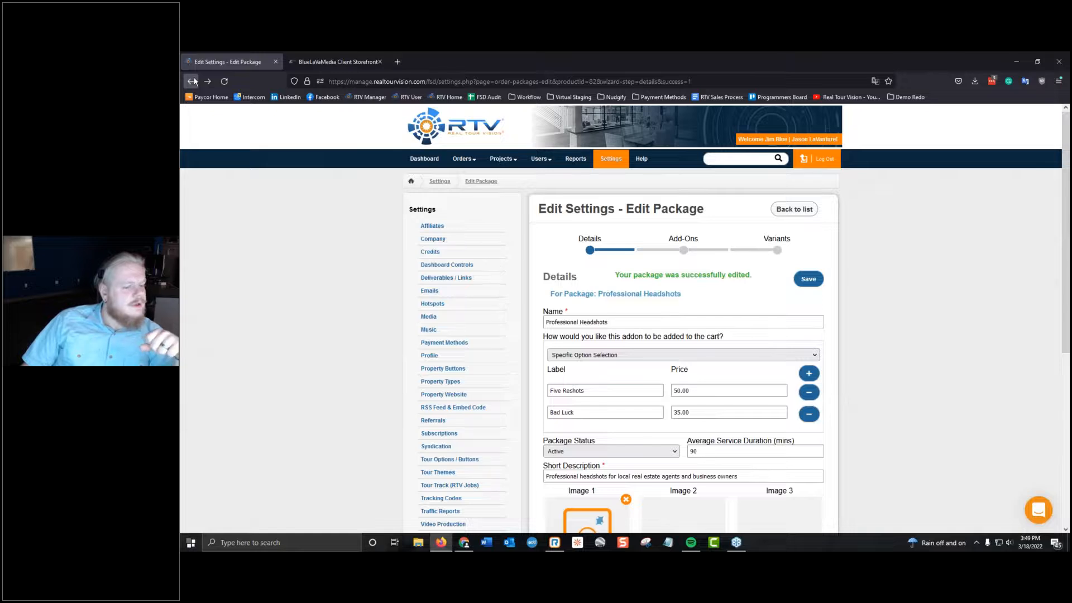
{"action": "left_click", "coordinate": [192, 81]}
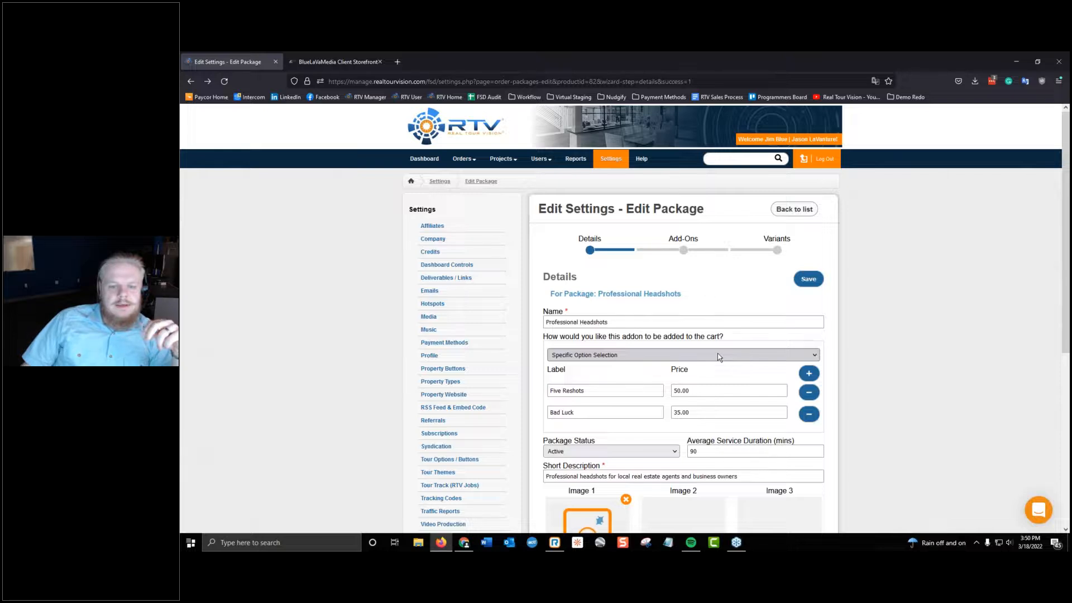
{"action": "left_click", "coordinate": [719, 355]}
{"action": "left_click", "coordinate": [656, 371]}
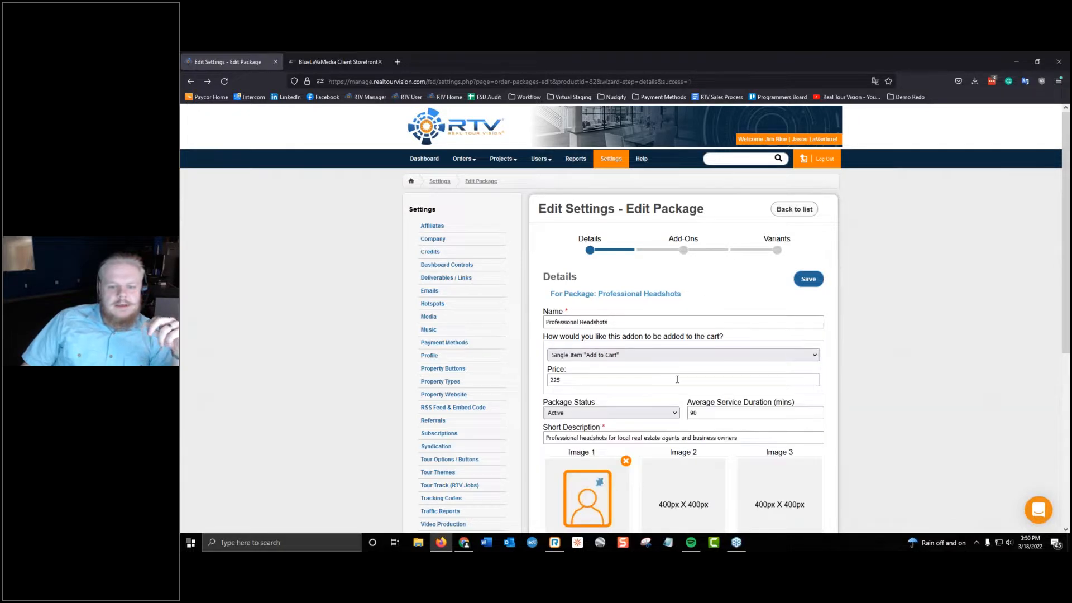
{"action": "scroll", "coordinate": [690, 376], "scroll_direction": "down", "scroll_amount": 3}
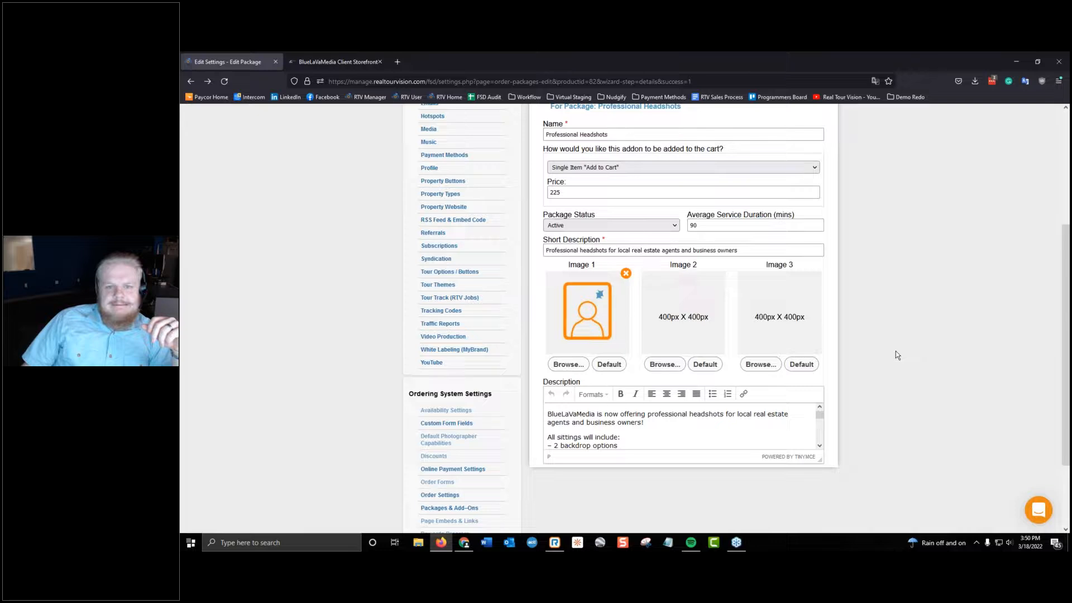
Save the Professional Headshots package details with the Single Item "Add to Cart" method.
{"action": "scroll", "coordinate": [896, 357], "scroll_direction": "up", "scroll_amount": 3}
{"action": "scroll", "coordinate": [888, 365], "scroll_direction": "down", "scroll_amount": 3}
{"action": "scroll", "coordinate": [860, 335], "scroll_direction": "up", "scroll_amount": 3}
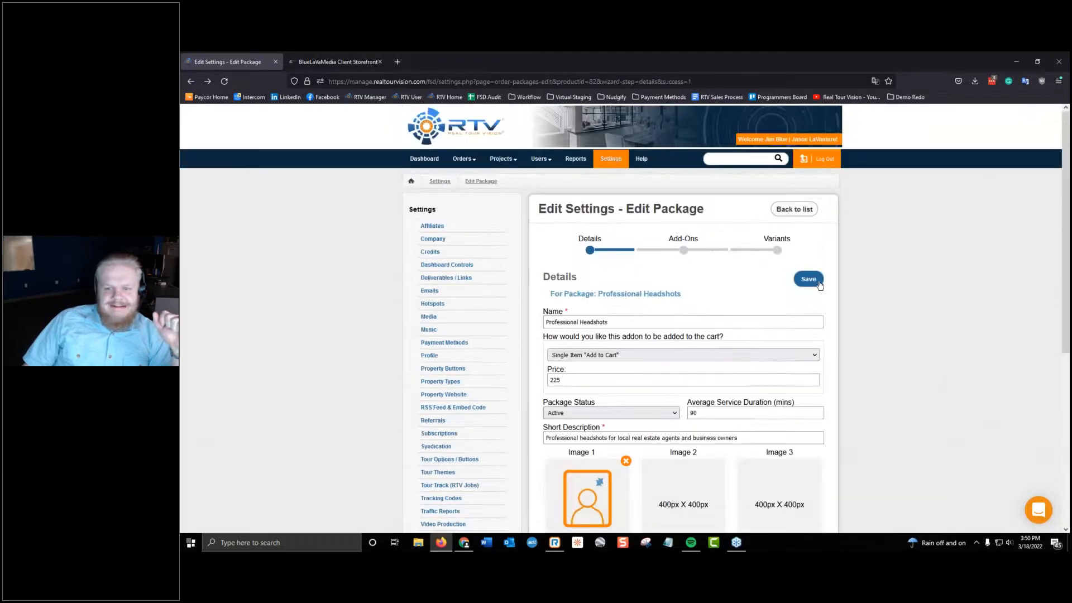
{"action": "left_click", "coordinate": [818, 283]}
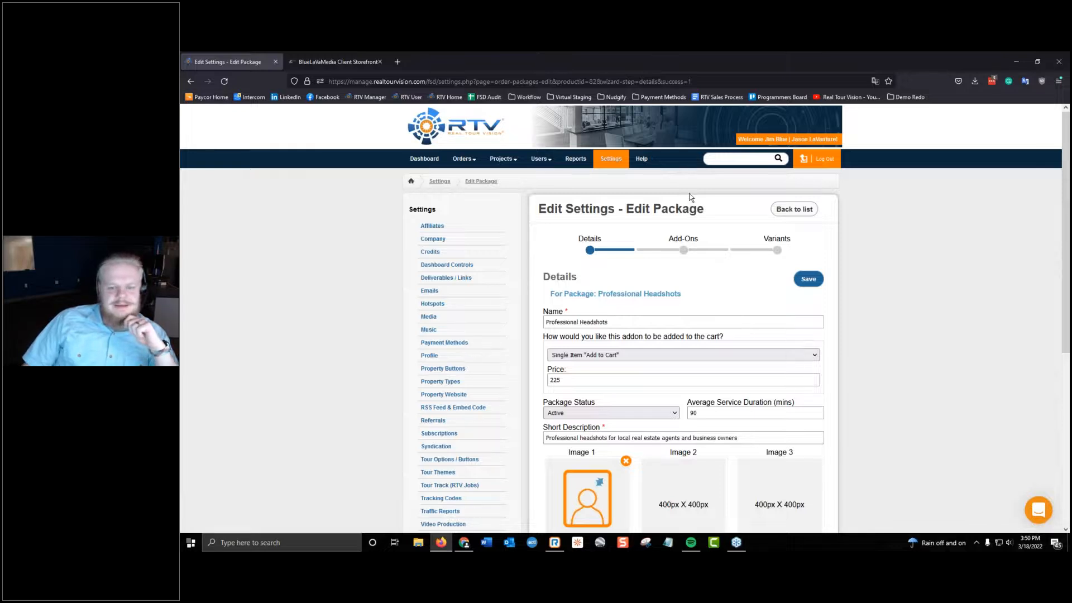
Look through the existing add-ons that can be attached to Professional Headshots and close the list without adding any.
{"action": "left_click", "coordinate": [700, 257]}
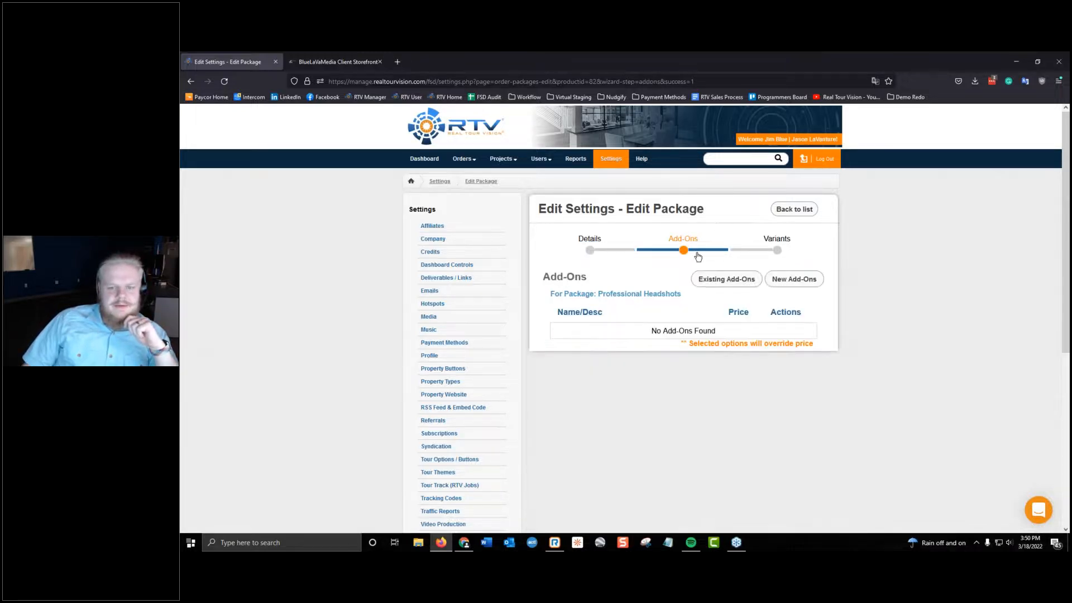
{"action": "left_click", "coordinate": [732, 285]}
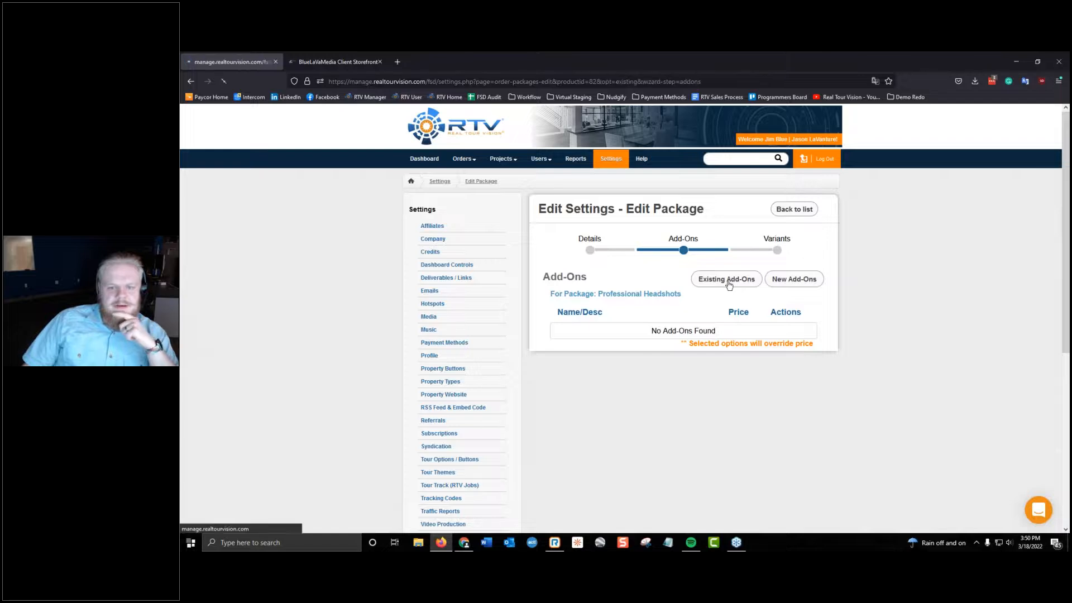
{"action": "scroll", "coordinate": [484, 274], "scroll_direction": "down", "scroll_amount": 5}
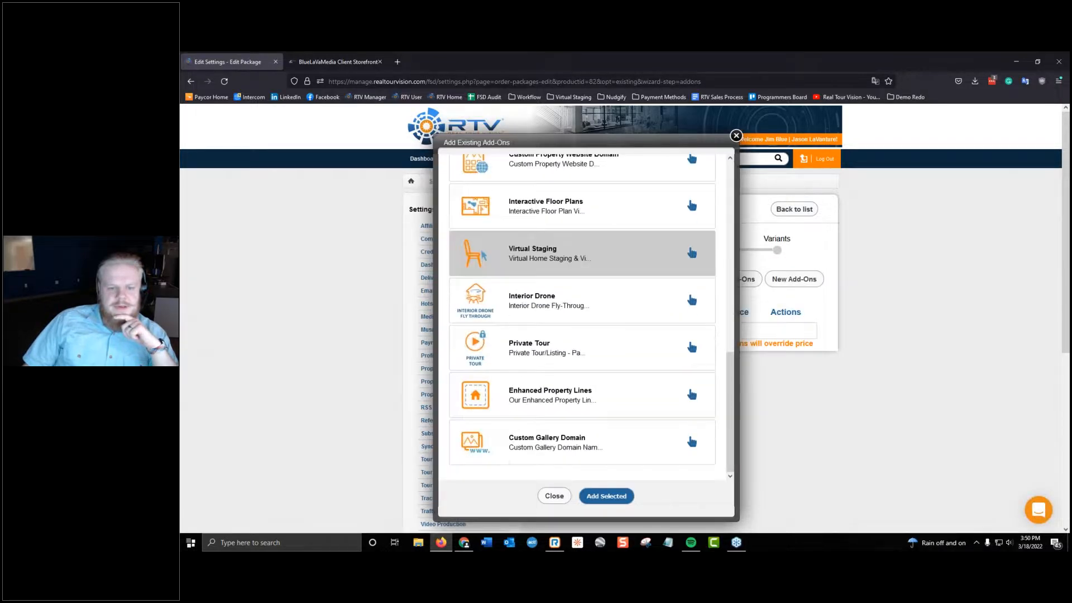
{"action": "left_click", "coordinate": [737, 135]}
{"action": "left_click_drag", "start_coordinate": [181, 145], "coordinate": [765, 53]}
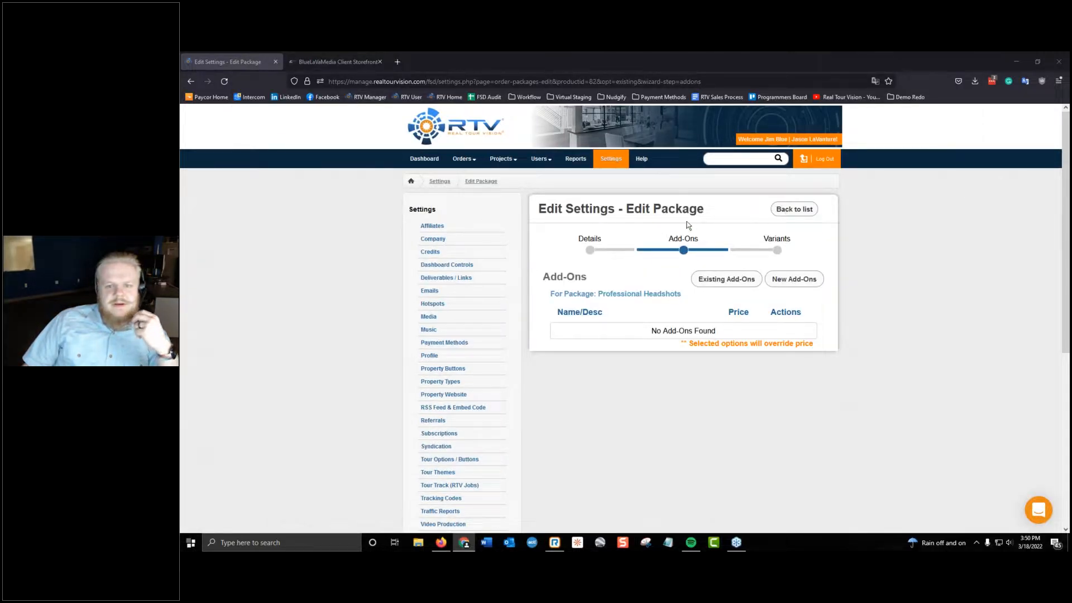
Restart the storefront order, fill in the service address from a suggested match and confirm its map location.
{"action": "left_click", "coordinate": [335, 62]}
{"action": "left_click", "coordinate": [192, 82]}
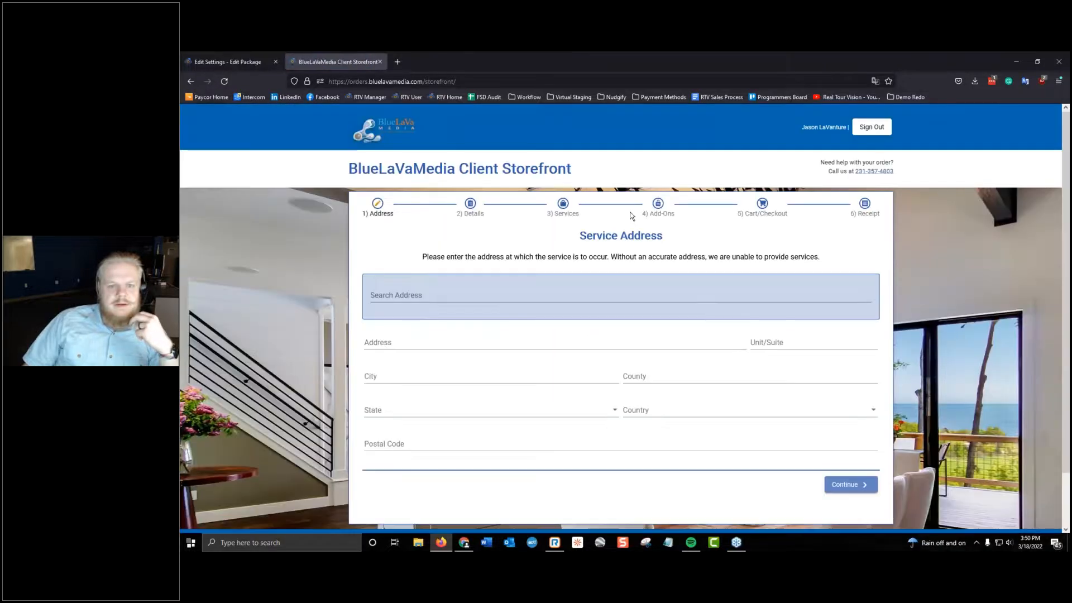
{"action": "left_click", "coordinate": [501, 292]}
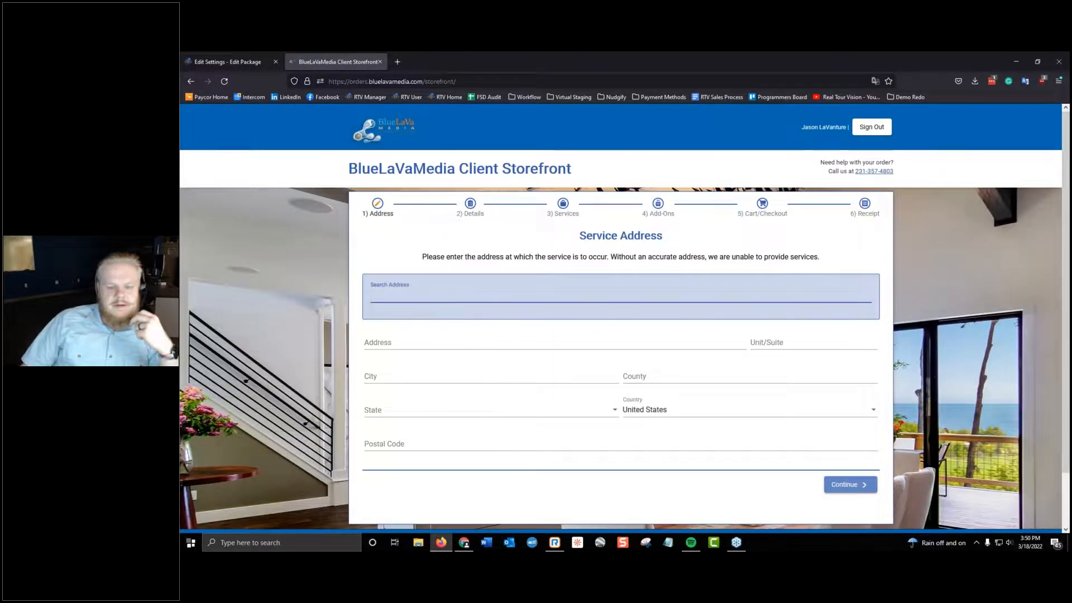
{"action": "type", "text": "1844"}
{"action": "key", "text": "ctrl+a"}
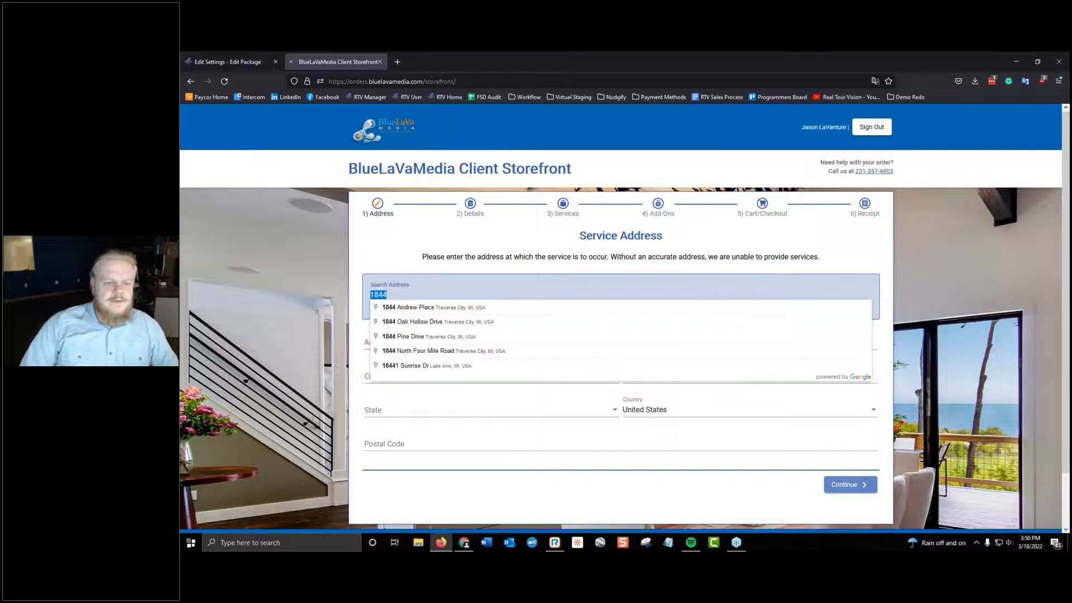
{"action": "left_click", "coordinate": [492, 336]}
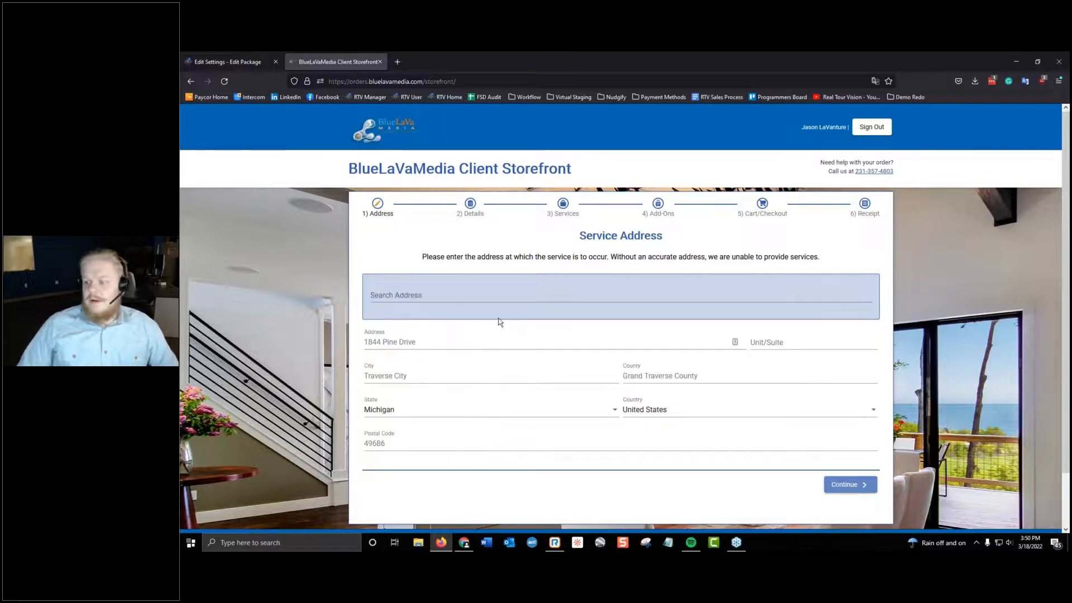
{"action": "left_click", "coordinate": [861, 488]}
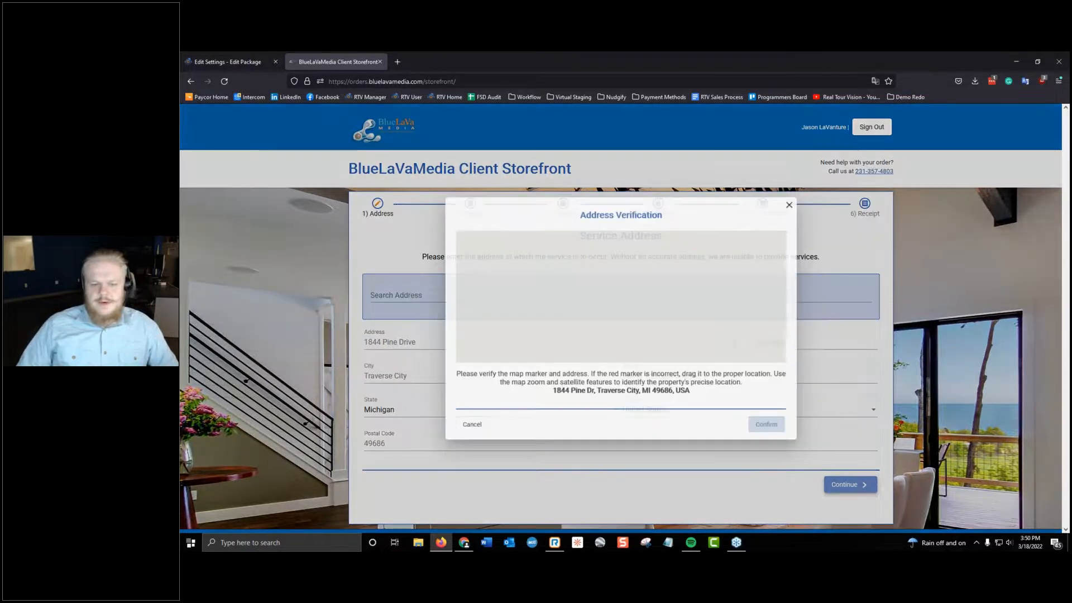
{"action": "left_click", "coordinate": [774, 426]}
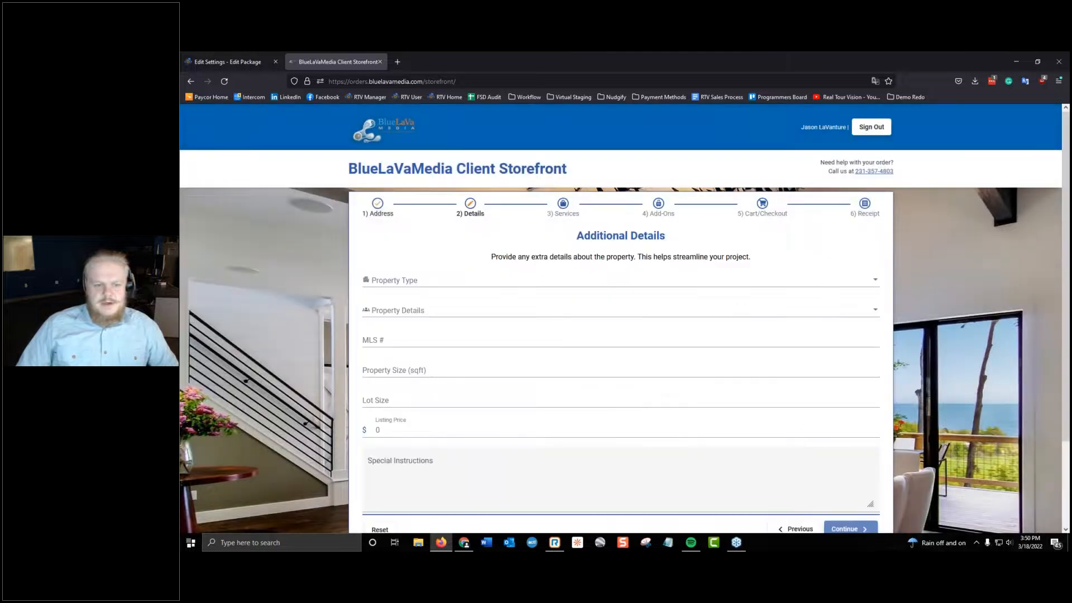
Continue past the additional details to the services, then view the full Professional Headshots description and close it.
{"action": "left_click", "coordinate": [860, 528]}
{"action": "scroll", "coordinate": [610, 361], "scroll_direction": "down", "scroll_amount": 3}
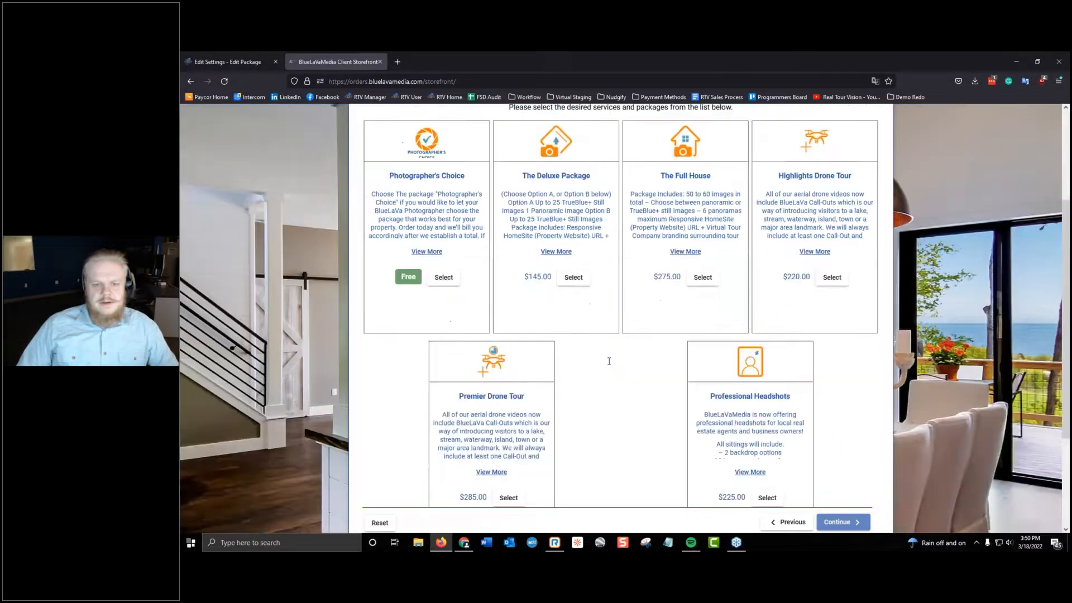
{"action": "scroll", "coordinate": [610, 361], "scroll_direction": "down", "scroll_amount": 3}
{"action": "left_click", "coordinate": [751, 385]}
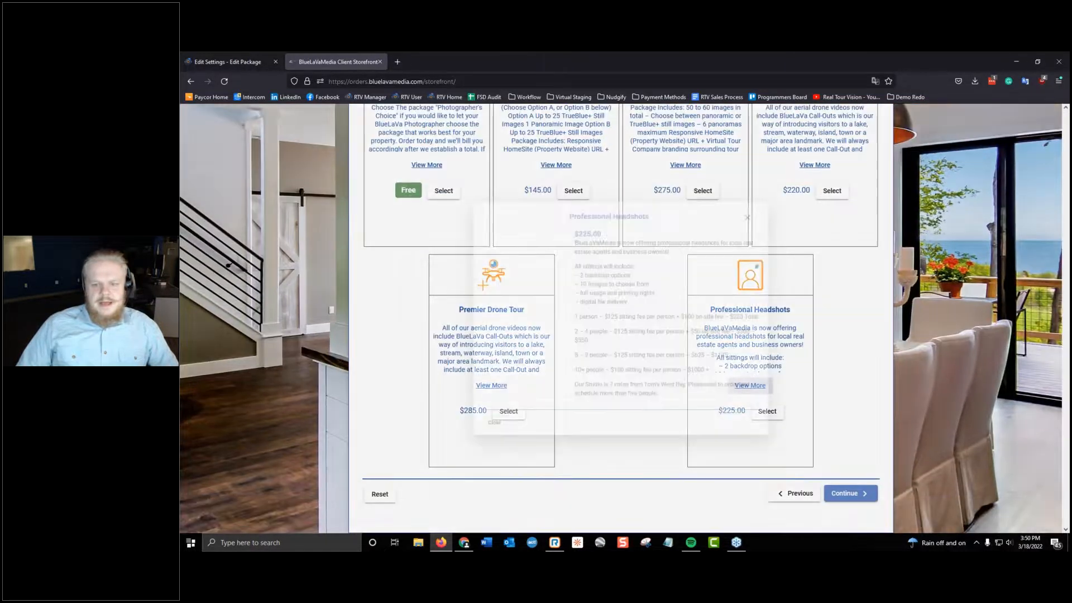
{"action": "left_click", "coordinate": [775, 192]}
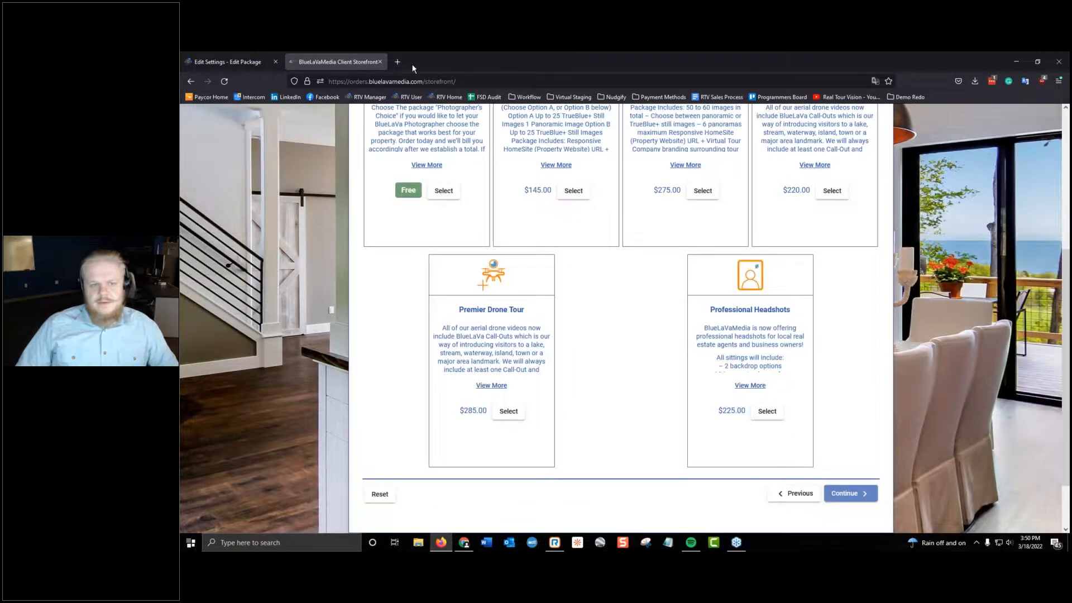
Close the storefront, leave the client's account and switch to the Chrome window showing the Storefront Settings.
{"action": "left_click", "coordinate": [397, 61]}
{"action": "left_click", "coordinate": [379, 62]}
{"action": "left_click", "coordinate": [380, 61]}
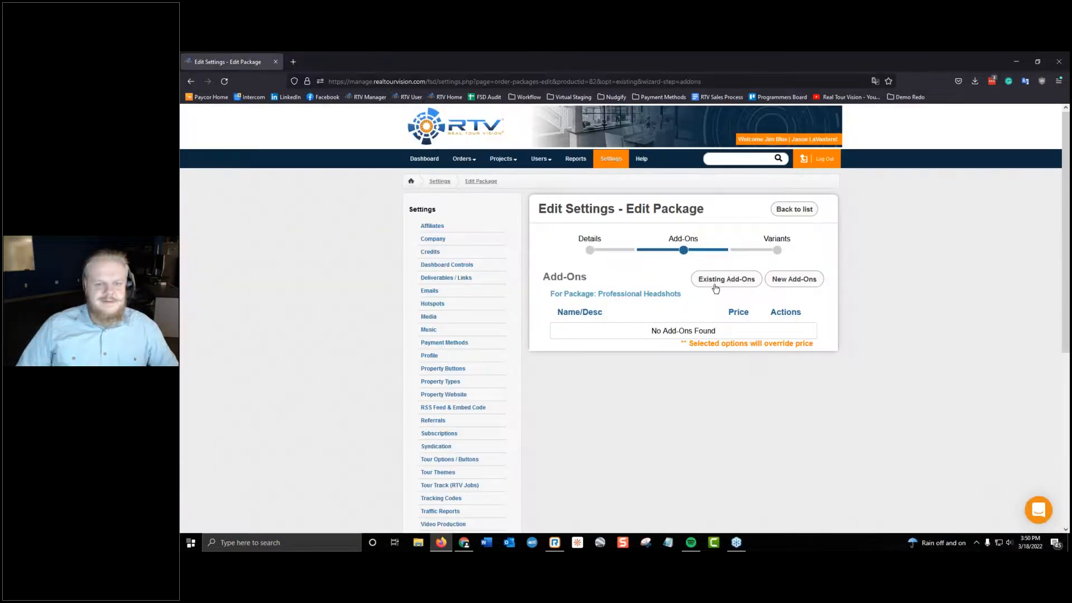
{"action": "left_click", "coordinate": [804, 159]}
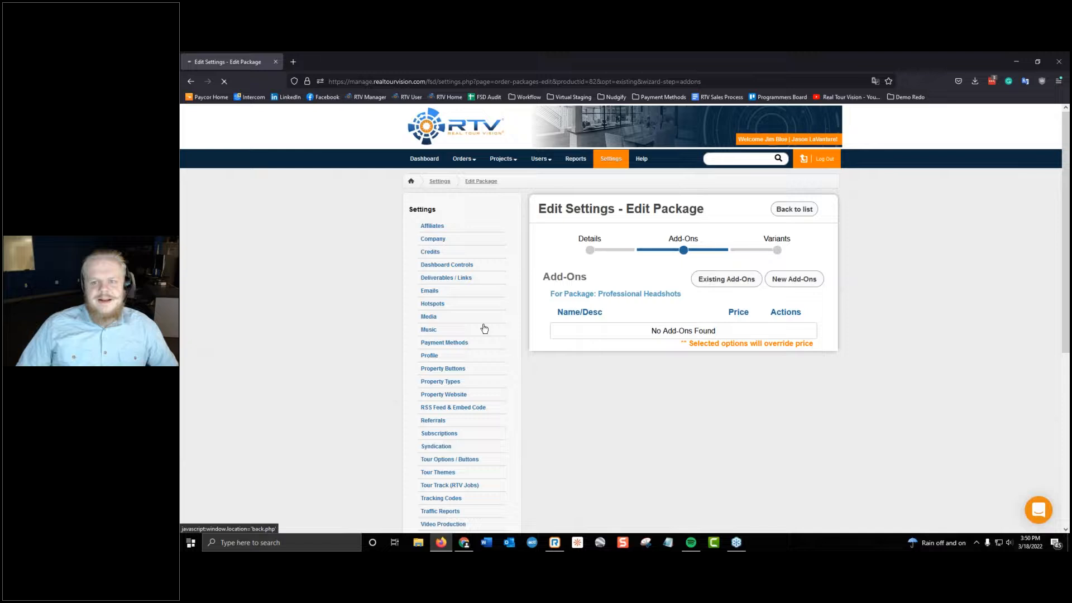
{"action": "left_click_drag", "start_coordinate": [181, 251], "coordinate": [712, 50]}
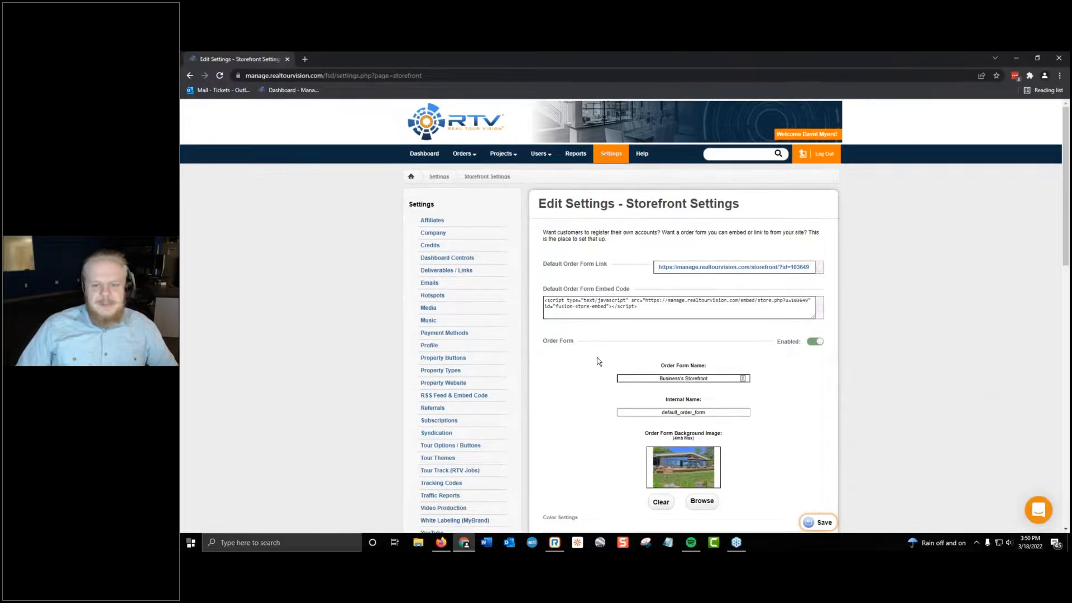
Go to the Packages & Add-Ons settings and open the Webinar Package for editing.
{"action": "scroll", "coordinate": [599, 362], "scroll_direction": "down", "scroll_amount": 5}
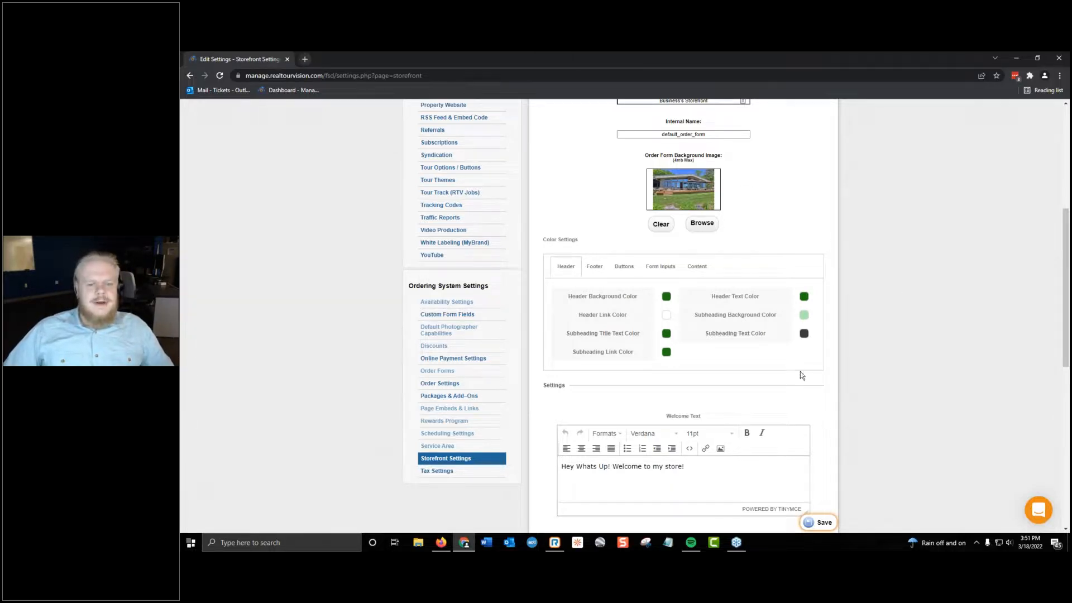
{"action": "scroll", "coordinate": [509, 303], "scroll_direction": "up", "scroll_amount": 5}
{"action": "scroll", "coordinate": [509, 303], "scroll_direction": "down", "scroll_amount": 7}
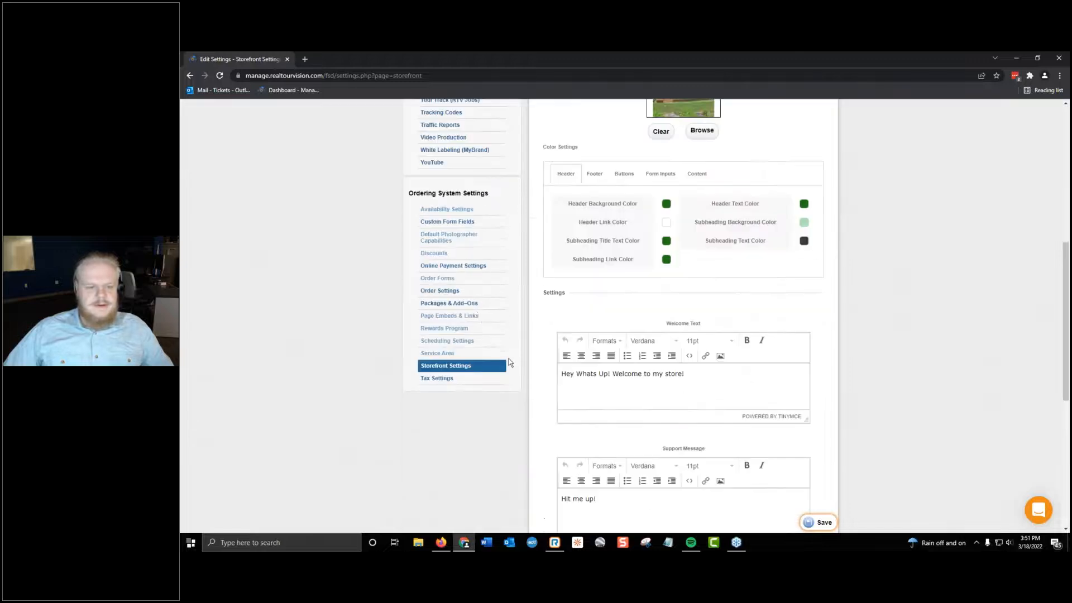
{"action": "left_click", "coordinate": [476, 304]}
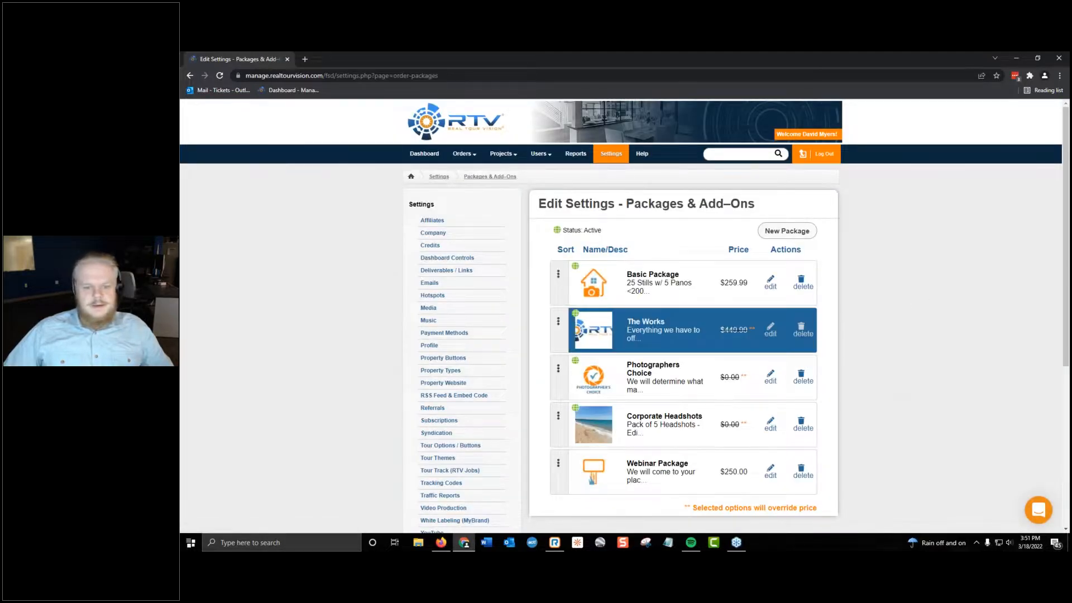
{"action": "scroll", "coordinate": [789, 340], "scroll_direction": "down", "scroll_amount": 1}
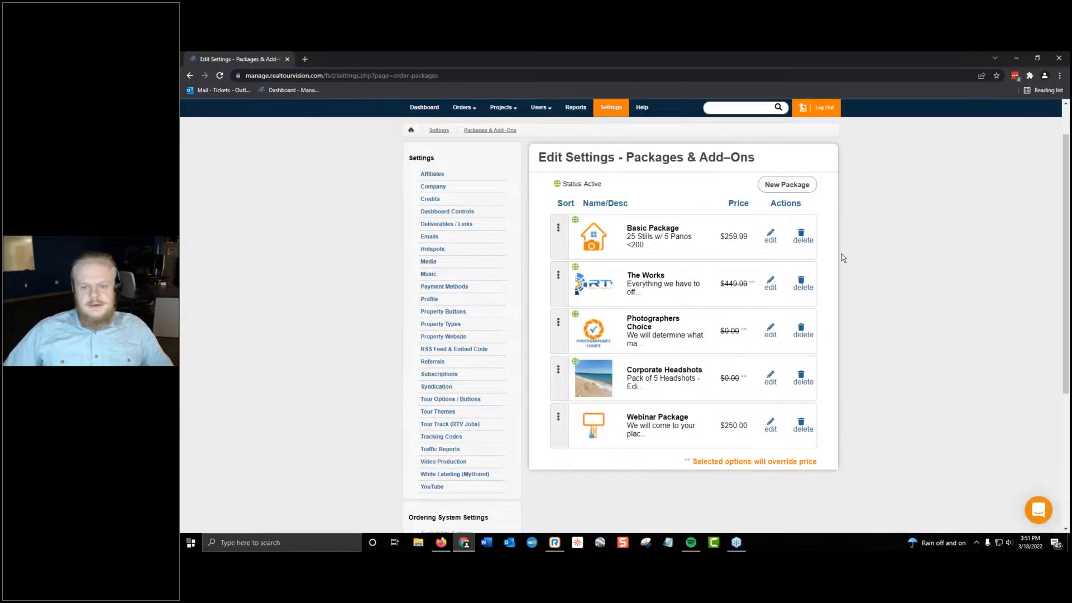
{"action": "left_click", "coordinate": [771, 427]}
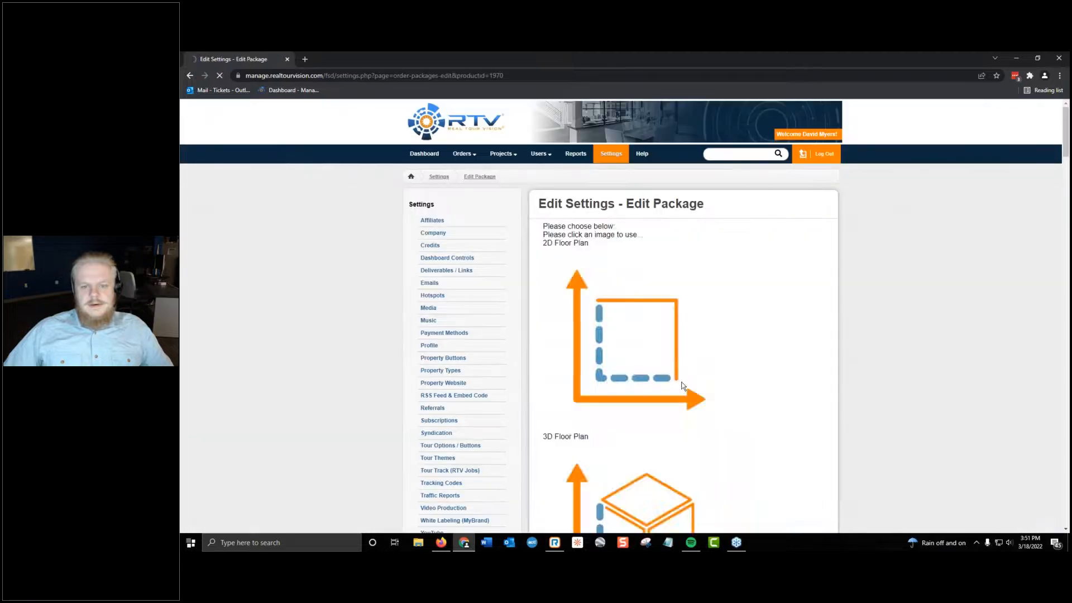
Set the Webinar Package's cart method to Free.
{"action": "scroll", "coordinate": [640, 347], "scroll_direction": "down", "scroll_amount": 2}
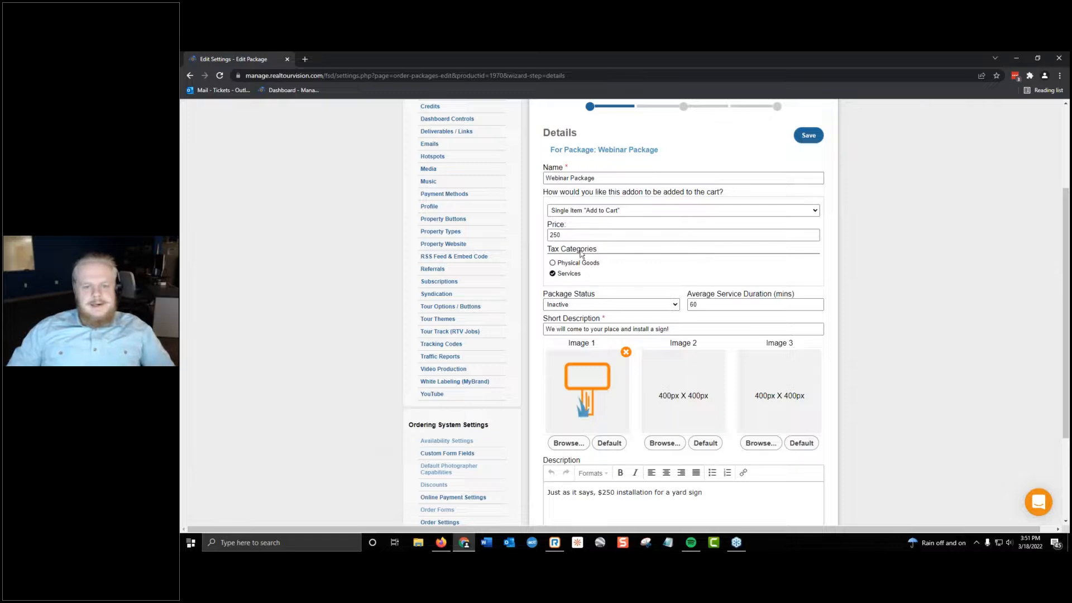
{"action": "left_click", "coordinate": [645, 212]}
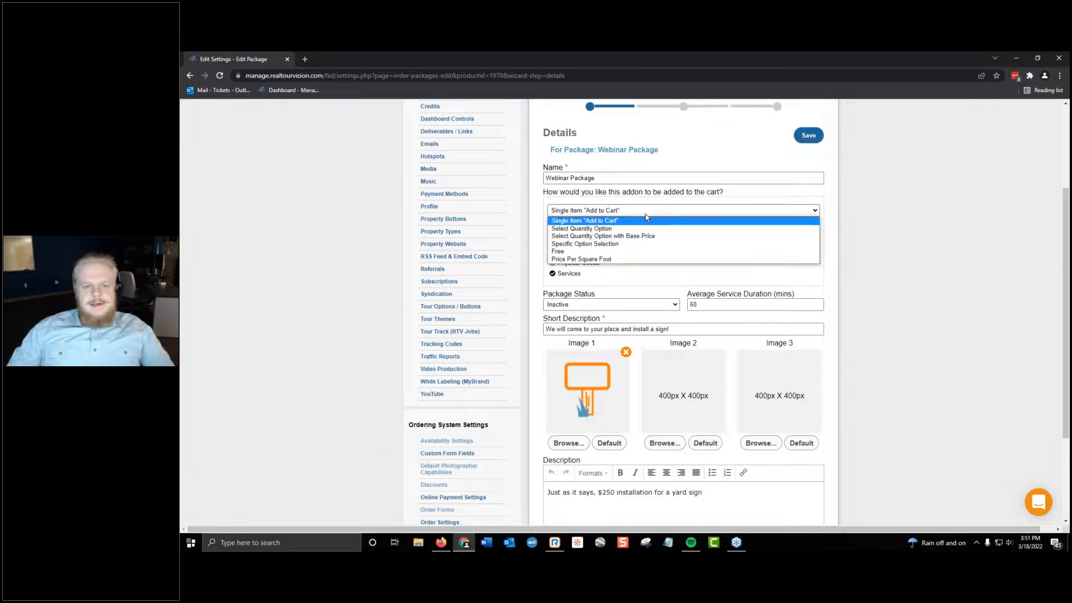
{"action": "left_click", "coordinate": [641, 251]}
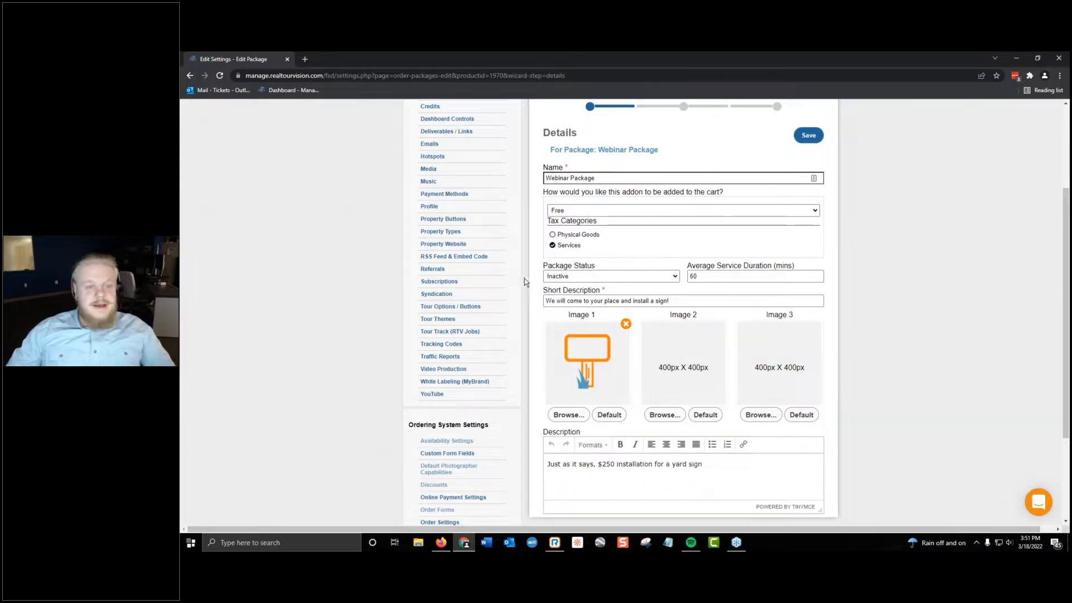
Close the Firefox window with the FSD account list and return to the Webinar Package details in Chrome.
{"action": "left_click", "coordinate": [444, 545]}
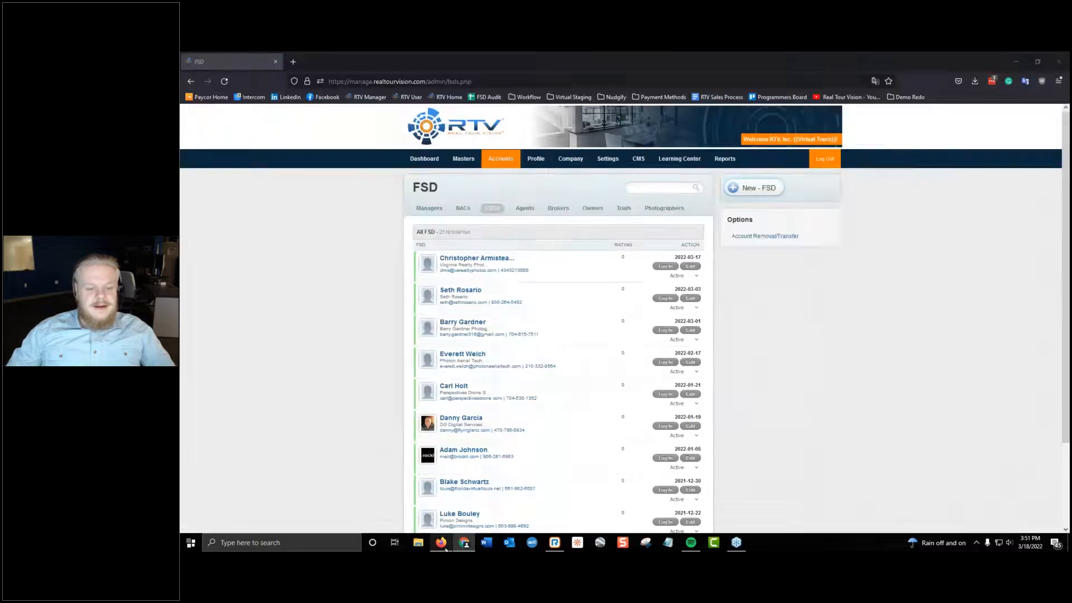
{"action": "left_click", "coordinate": [294, 61]}
{"action": "left_click", "coordinate": [379, 61]}
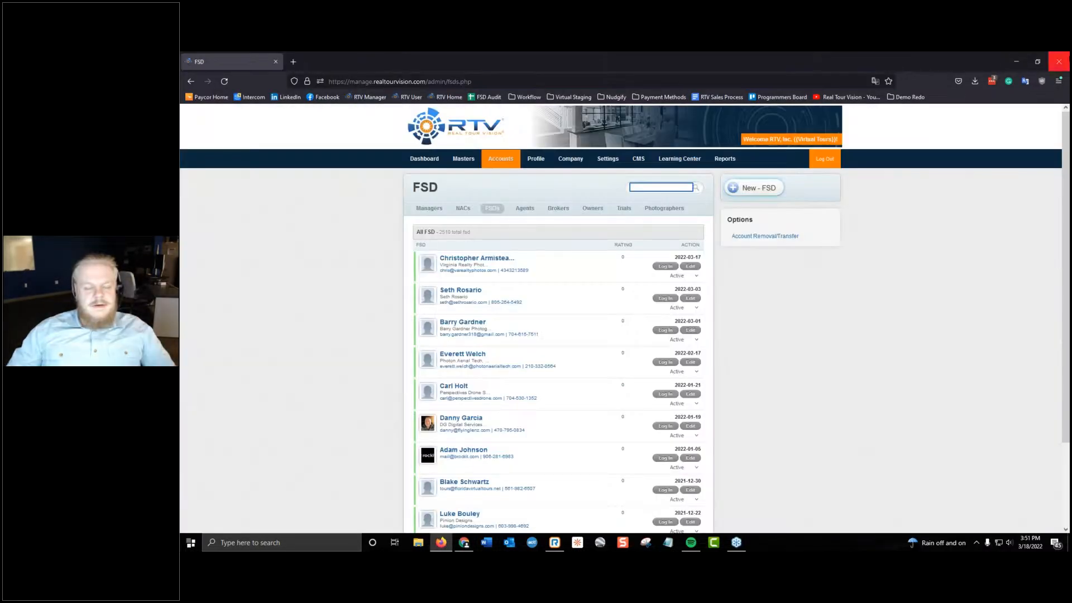
{"action": "left_click", "coordinate": [1060, 62]}
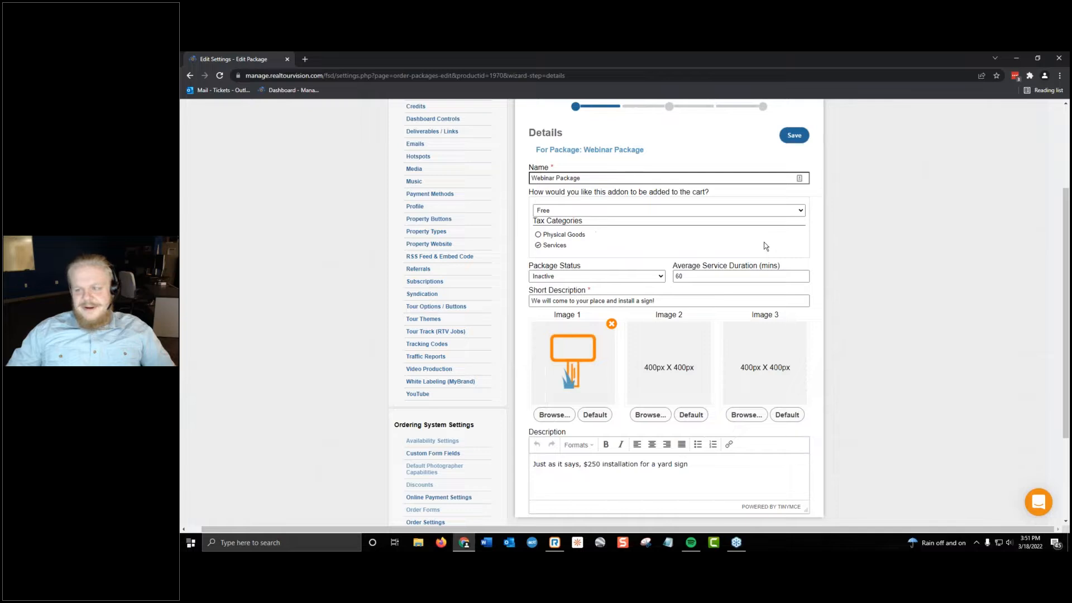
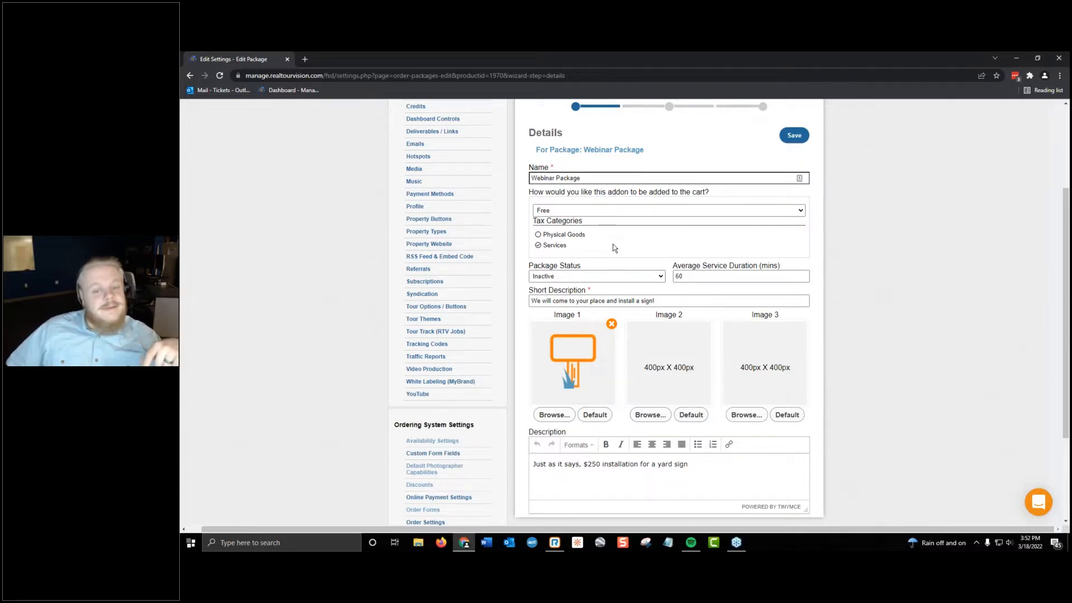
Look up "ala carte meaning" on Google in a new tab, then return to the Webinar Package details.
{"action": "left_click", "coordinate": [614, 244]}
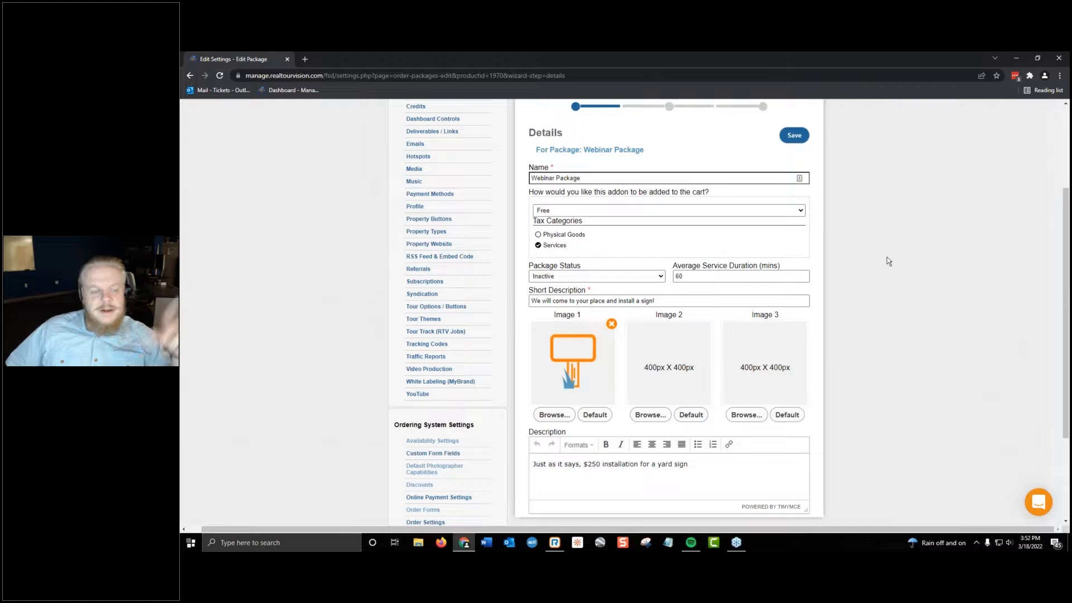
{"action": "left_click", "coordinate": [304, 57]}
{"action": "type", "text": "ala ca"}
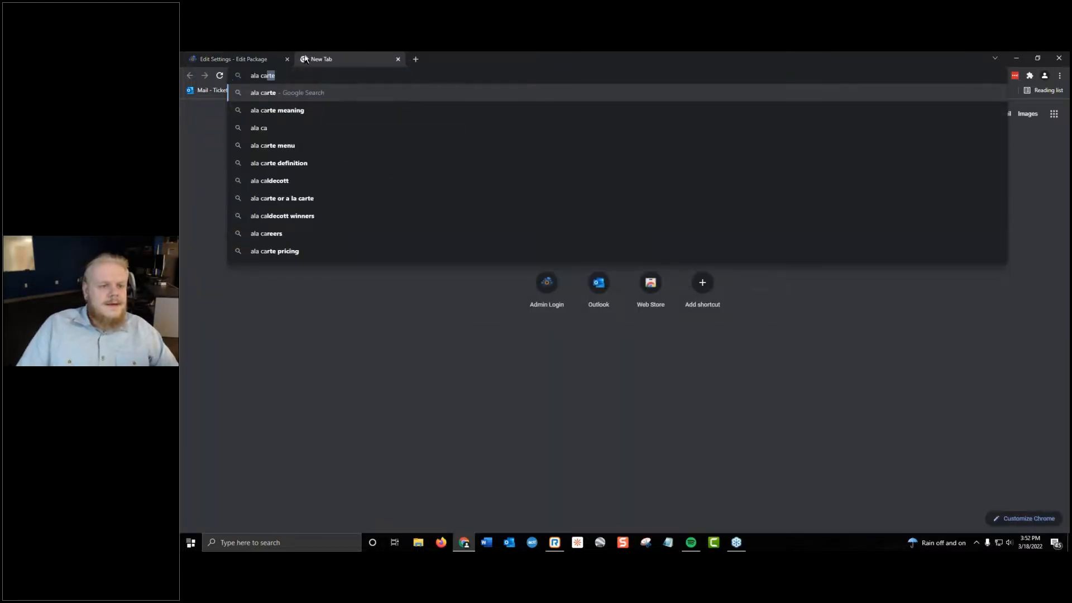
{"action": "key", "text": "Down"}
{"action": "key", "text": "Return"}
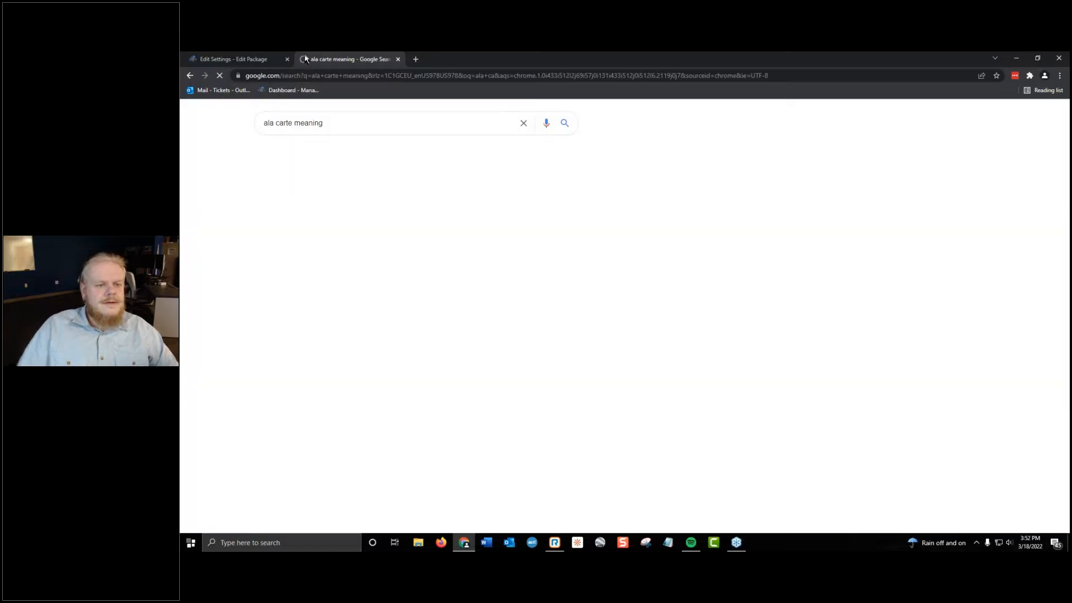
{"action": "left_click", "coordinate": [398, 58]}
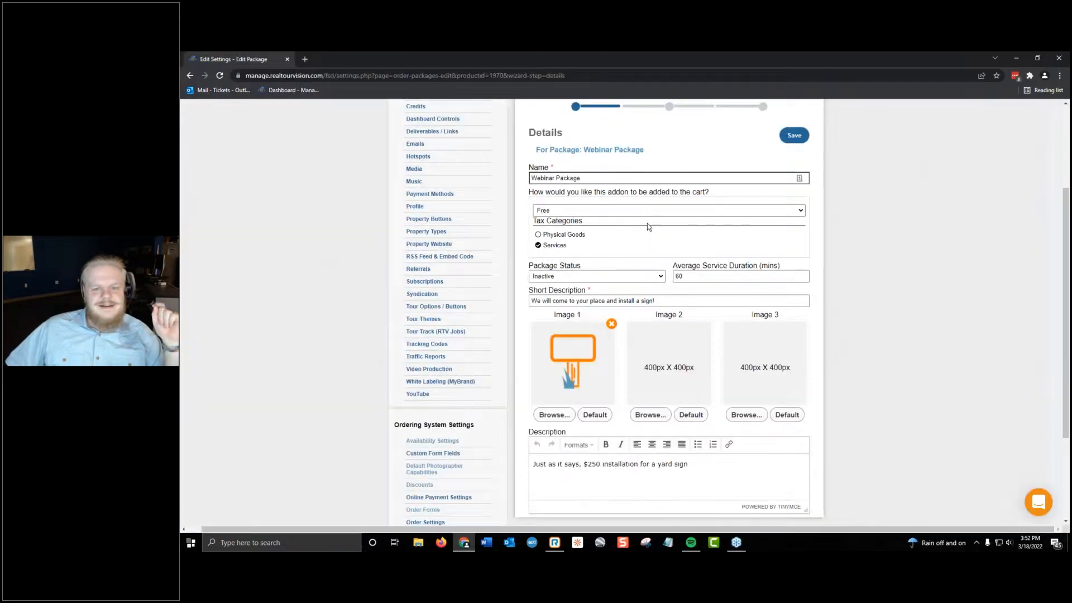
Remove Image 1 from the Webinar Package and confirm the removal.
{"action": "scroll", "coordinate": [891, 272], "scroll_direction": "down", "scroll_amount": 2}
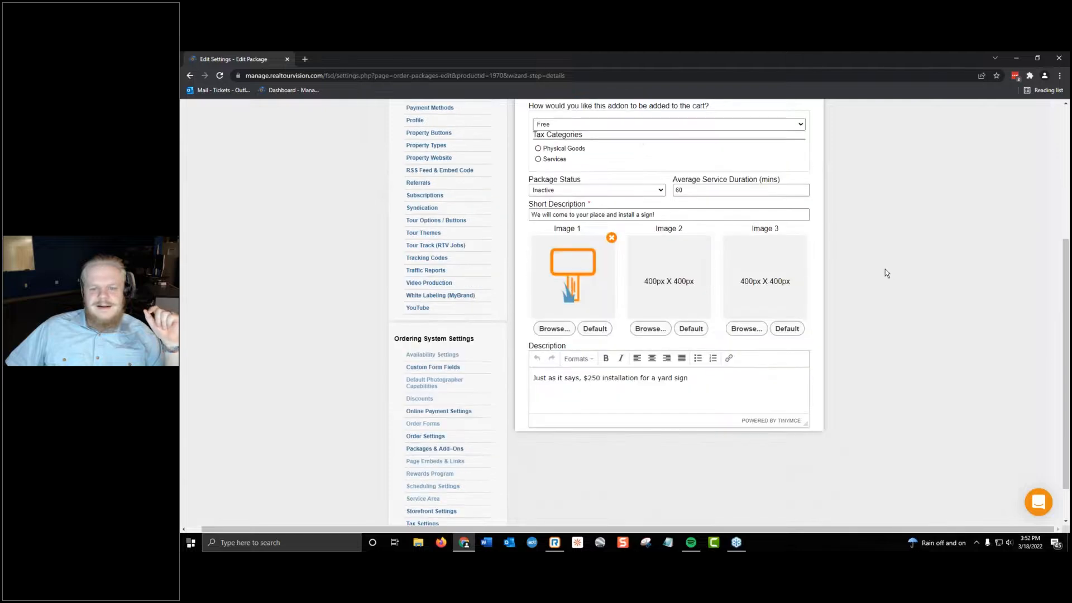
{"action": "scroll", "coordinate": [904, 309], "scroll_direction": "up", "scroll_amount": 5}
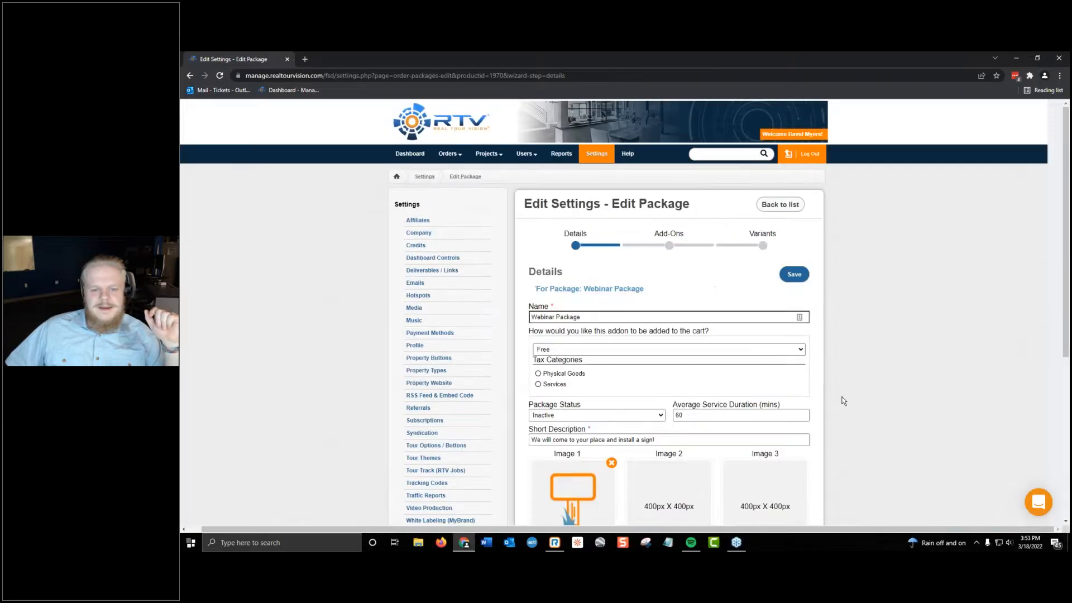
{"action": "scroll", "coordinate": [833, 485], "scroll_direction": "down", "scroll_amount": 5}
{"action": "scroll", "coordinate": [816, 462], "scroll_direction": "up", "scroll_amount": 3}
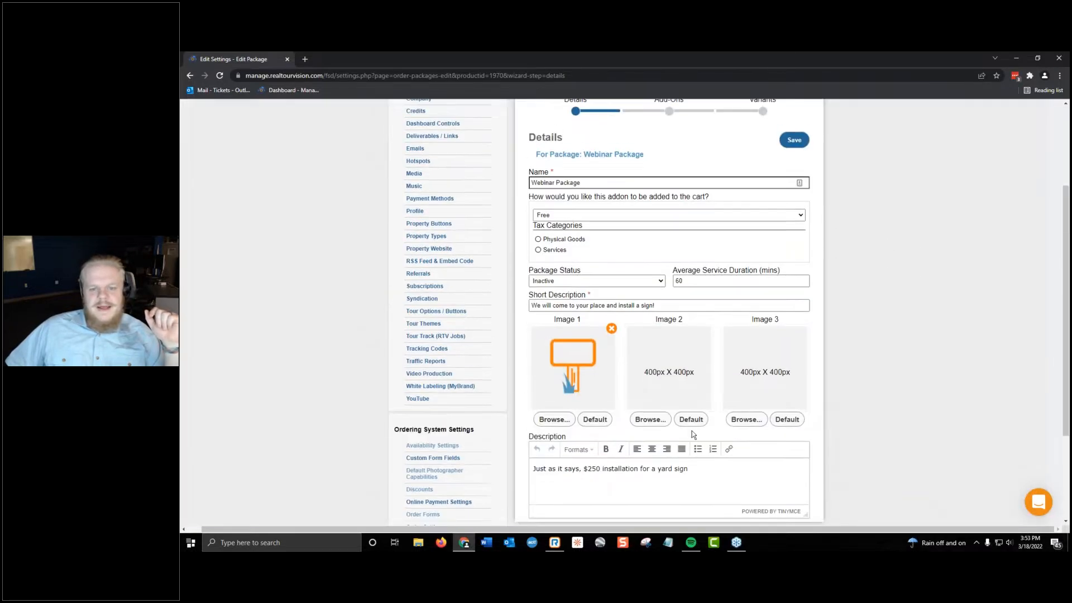
{"action": "left_click", "coordinate": [611, 330]}
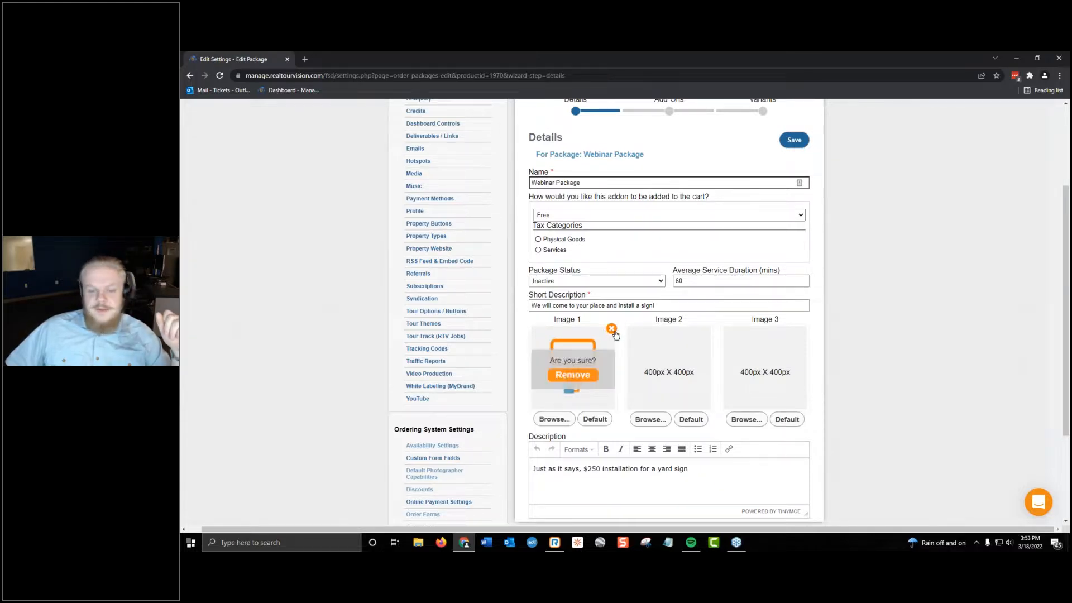
{"action": "left_click", "coordinate": [577, 378]}
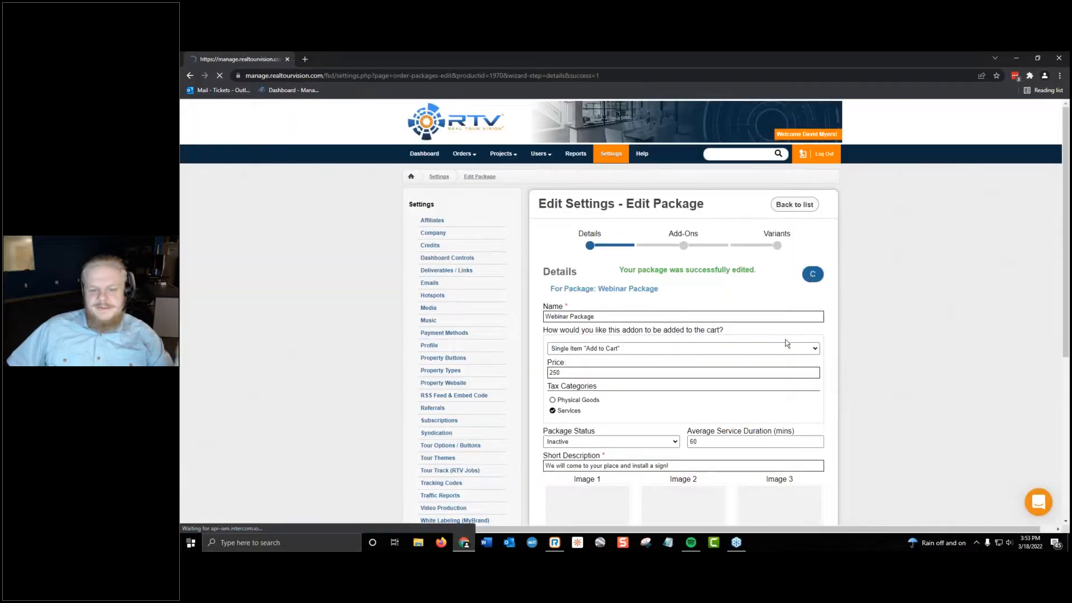
Set the Webinar Package's cart method to Price Per Square Foot at 0.25, with the Physical Goods tax category.
{"action": "scroll", "coordinate": [711, 341], "scroll_direction": "down", "scroll_amount": 2}
{"action": "left_click", "coordinate": [631, 257]}
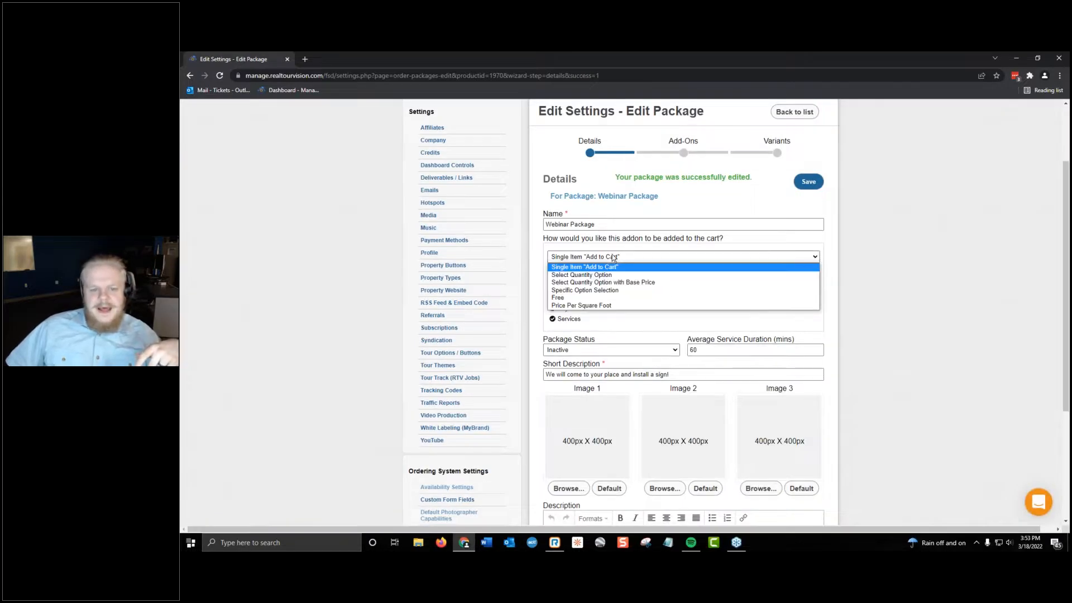
{"action": "left_click", "coordinate": [605, 309]}
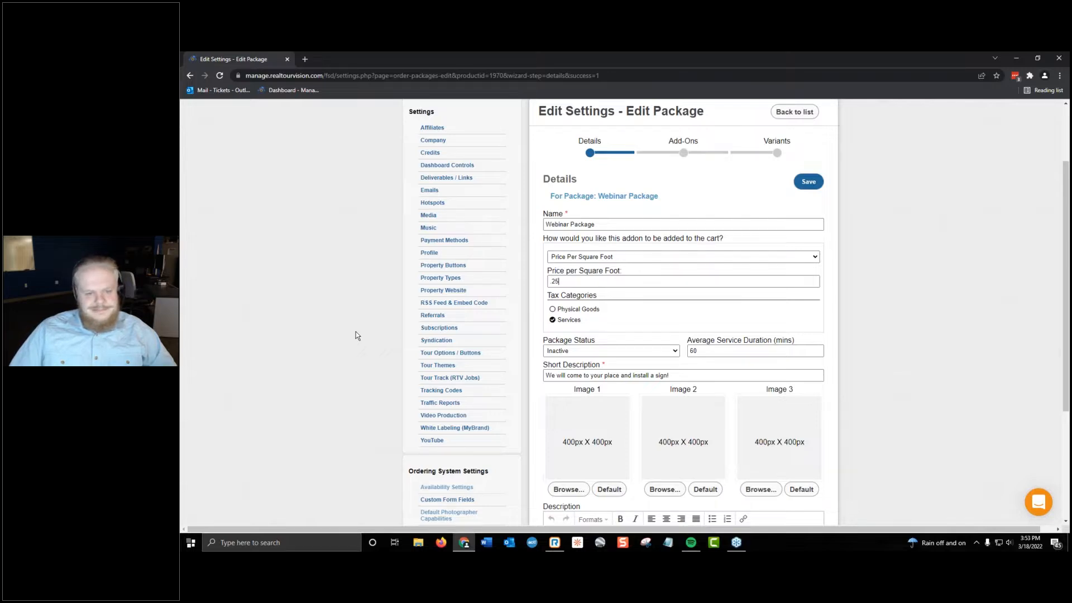
{"action": "left_click", "coordinate": [568, 316]}
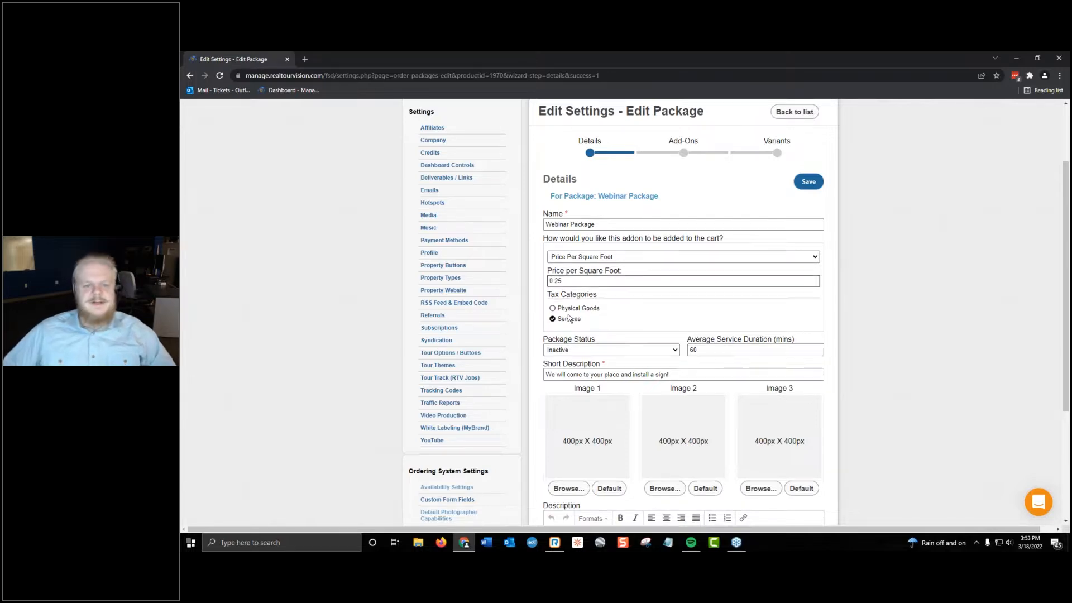
{"action": "scroll", "coordinate": [569, 312], "scroll_direction": "right", "scroll_amount": 1}
{"action": "left_click", "coordinate": [556, 310]}
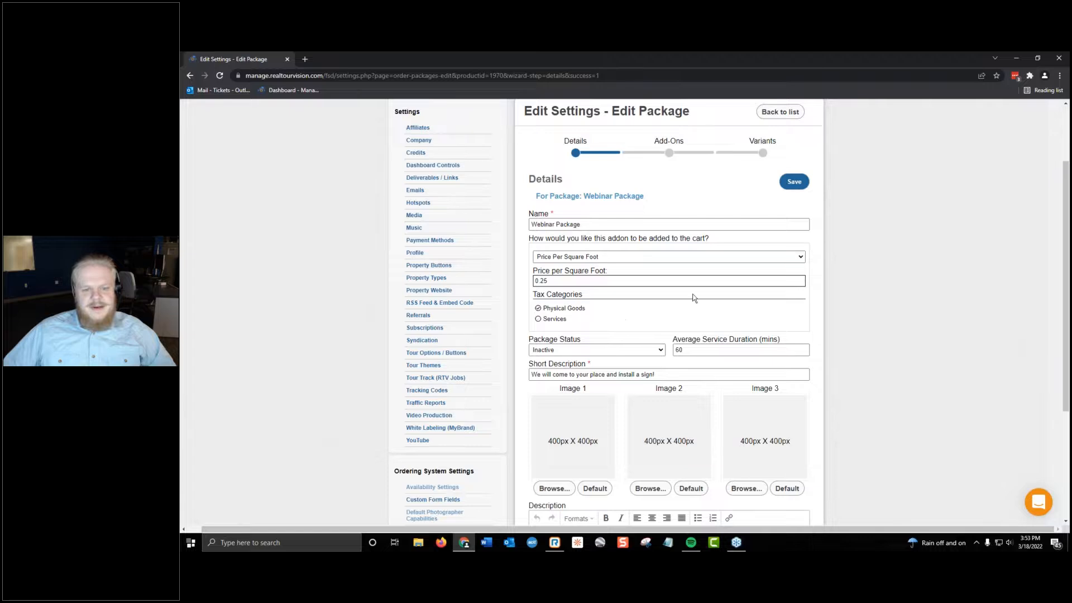
Use the default 360 Panorama Add On picture as the package's Image 1 and save the package.
{"action": "scroll", "coordinate": [707, 291], "scroll_direction": "down", "scroll_amount": 1}
{"action": "scroll", "coordinate": [707, 292], "scroll_direction": "down", "scroll_amount": 1}
{"action": "left_click", "coordinate": [568, 395]}
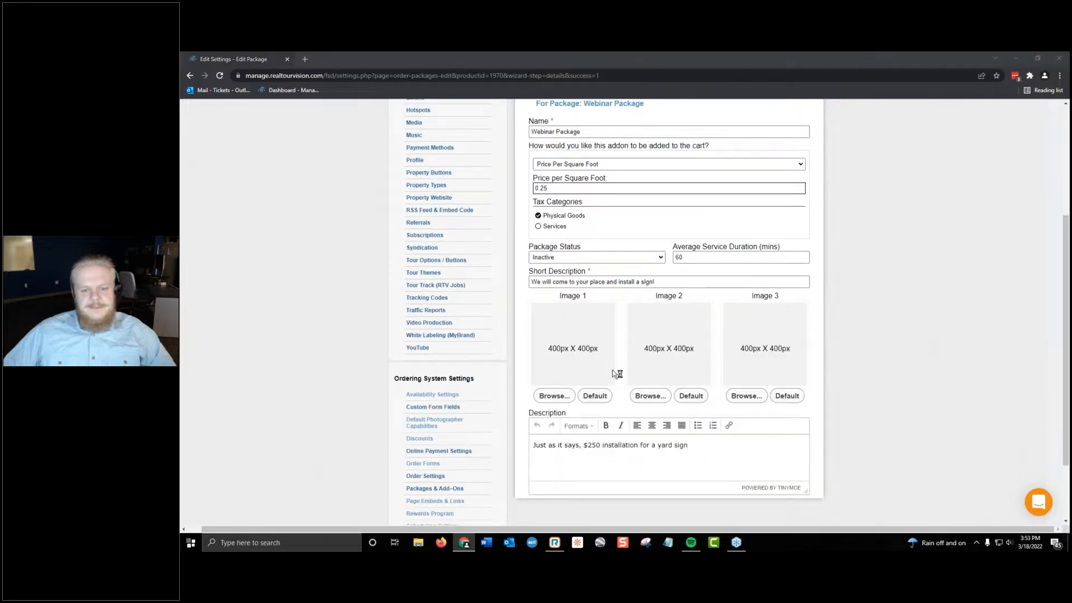
{"action": "left_click", "coordinate": [594, 397]}
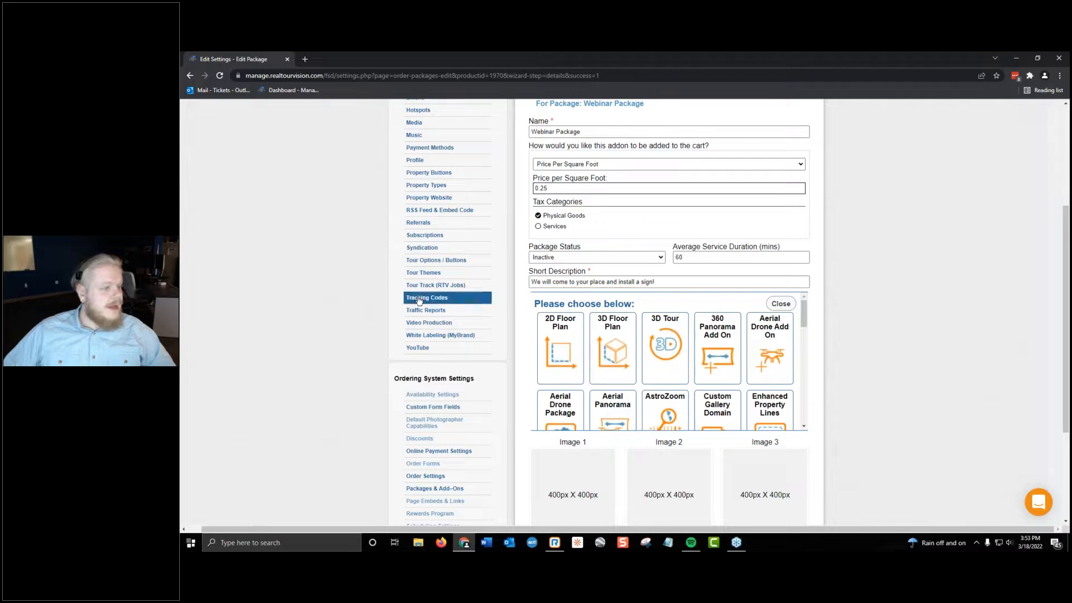
{"action": "scroll", "coordinate": [771, 357], "scroll_direction": "down", "scroll_amount": 1}
{"action": "scroll", "coordinate": [659, 376], "scroll_direction": "down", "scroll_amount": 2}
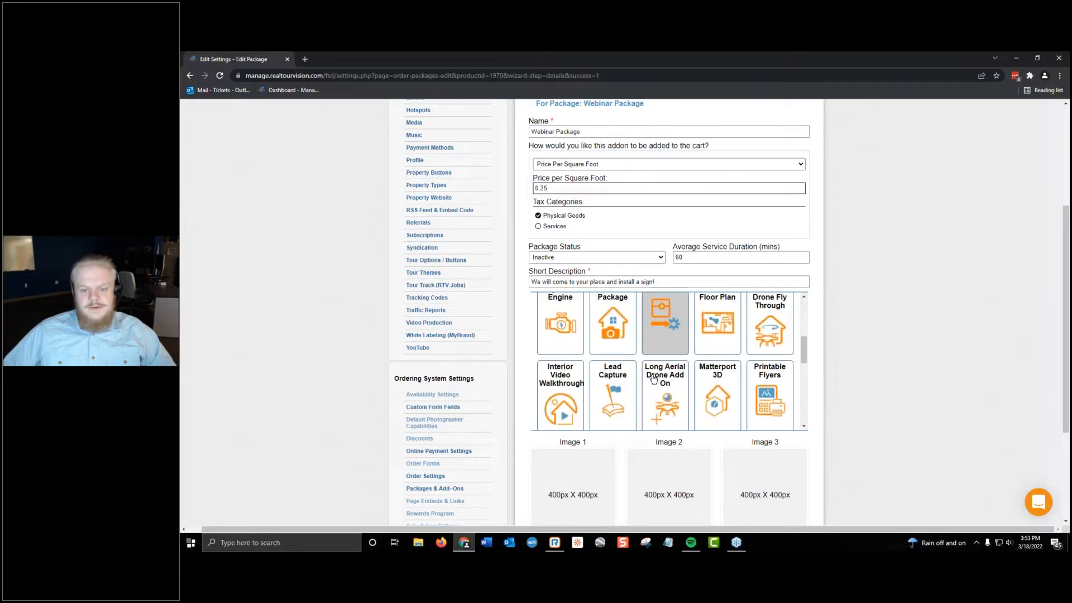
{"action": "scroll", "coordinate": [659, 391], "scroll_direction": "up", "scroll_amount": 2}
{"action": "scroll", "coordinate": [659, 403], "scroll_direction": "up", "scroll_amount": 1}
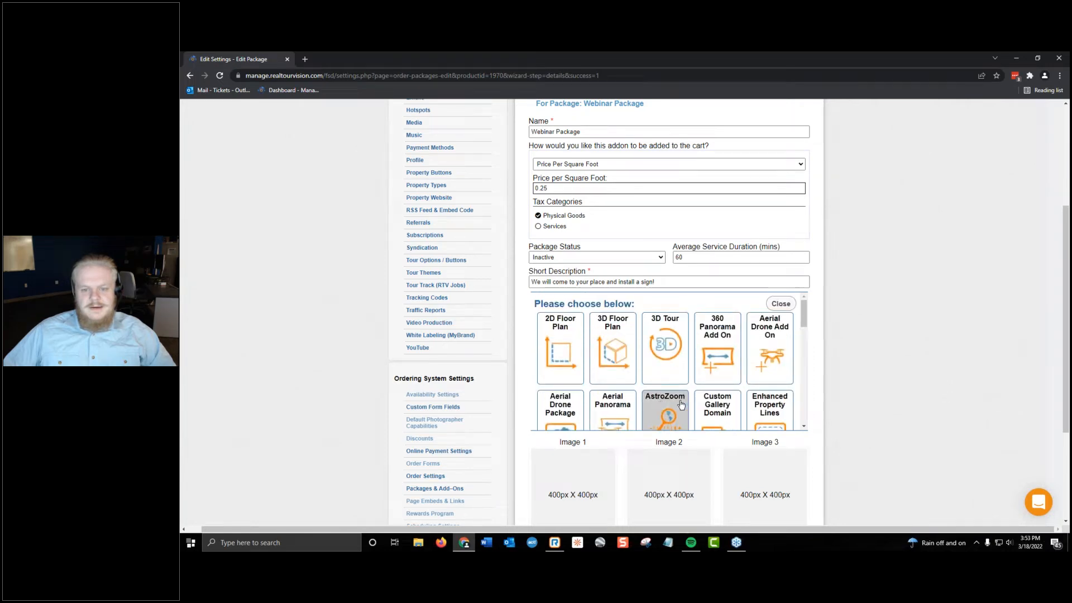
{"action": "left_click", "coordinate": [718, 350]}
{"action": "scroll", "coordinate": [790, 473], "scroll_direction": "up", "scroll_amount": 4}
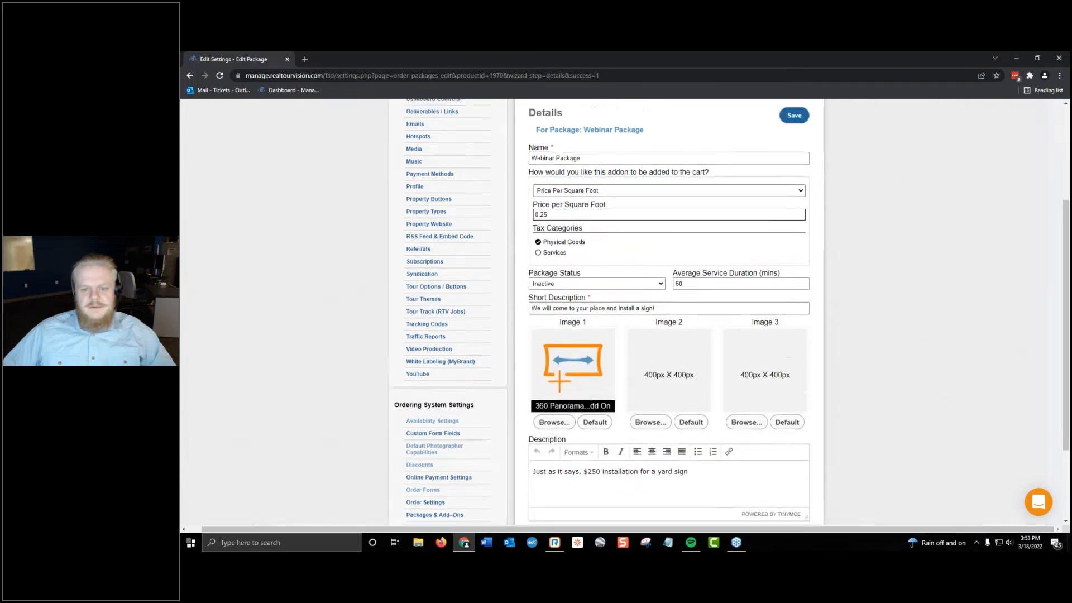
{"action": "left_click", "coordinate": [796, 274]}
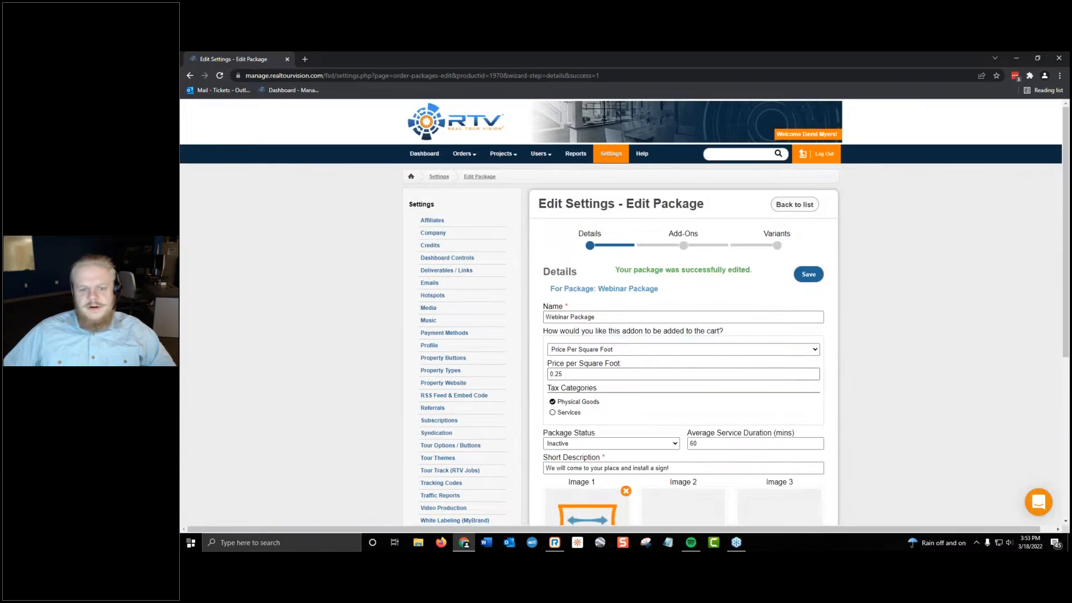
{"action": "left_click_drag", "start_coordinate": [566, 374], "coordinate": [546, 377]}
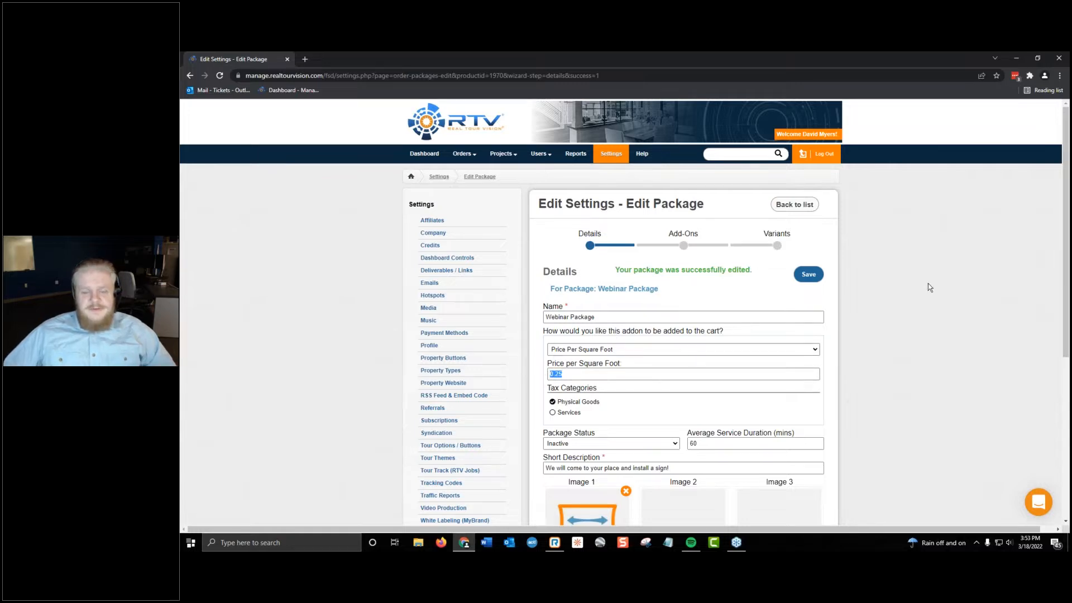
Go to the Webinar Package's Add-Ons and look through the existing add-ons without adding any.
{"action": "left_click", "coordinate": [719, 236]}
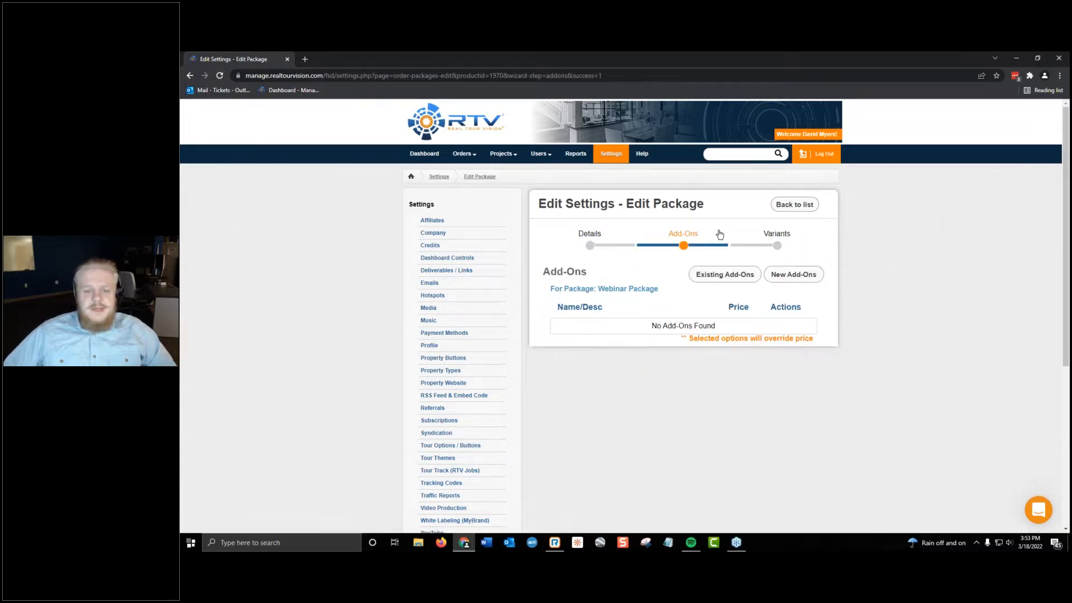
{"action": "left_click", "coordinate": [715, 276]}
{"action": "scroll", "coordinate": [646, 321], "scroll_direction": "down", "scroll_amount": 3}
{"action": "scroll", "coordinate": [589, 454], "scroll_direction": "up", "scroll_amount": 3}
{"action": "scroll", "coordinate": [629, 277], "scroll_direction": "down", "scroll_amount": 3}
{"action": "left_click", "coordinate": [736, 131]}
Start a new variant of the Webinar Package named Bonus, using Single Item "Add to Cart" with a price of 550.
{"action": "left_click", "coordinate": [776, 246]}
{"action": "left_click", "coordinate": [771, 281]}
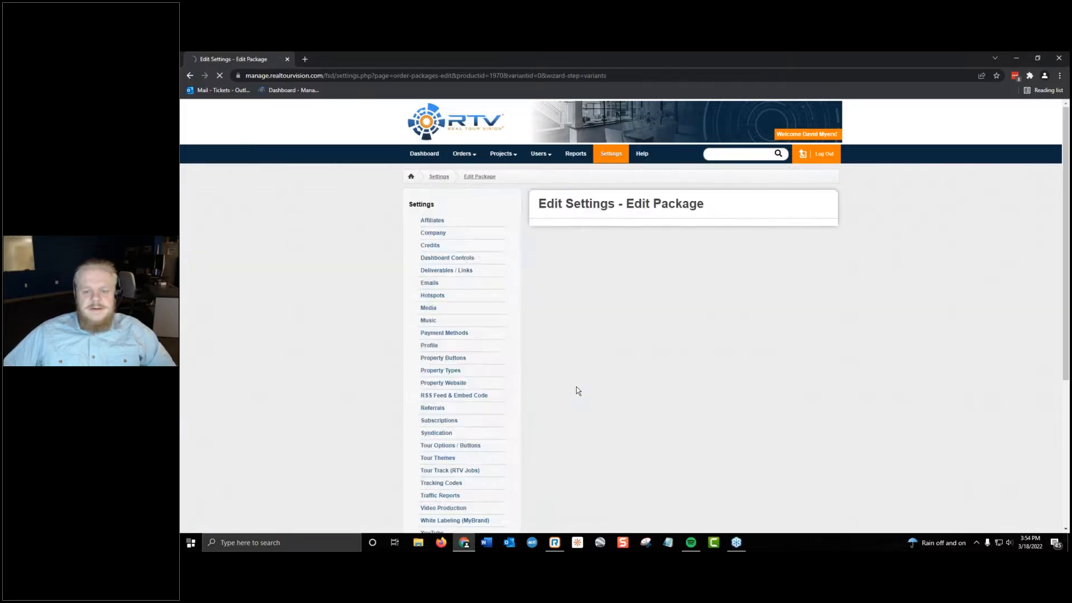
{"action": "left_click", "coordinate": [604, 226]}
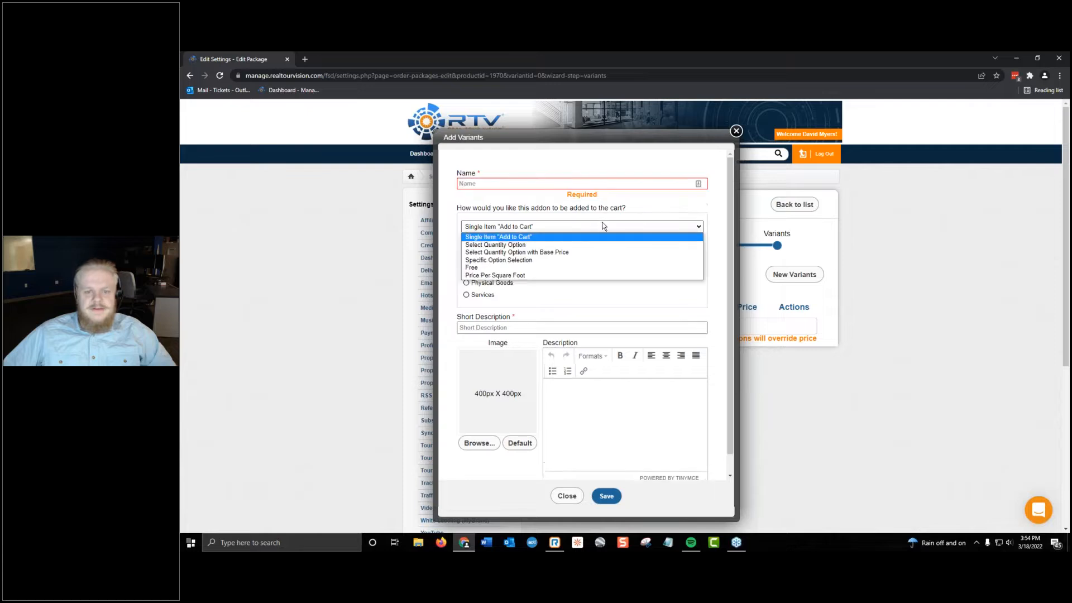
{"action": "left_click", "coordinate": [570, 238]}
{"action": "left_click", "coordinate": [506, 182]}
{"action": "type", "text": "Bomn"}
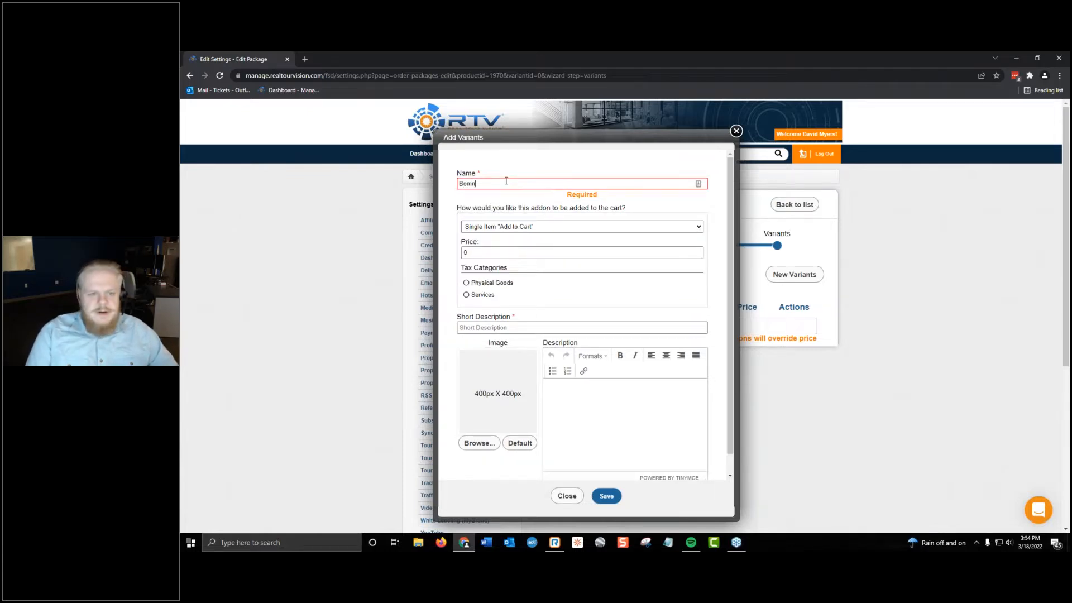
{"action": "type", "text": "uys"}
{"action": "key", "text": "BackSpace"}
{"action": "type", "text": "s"}
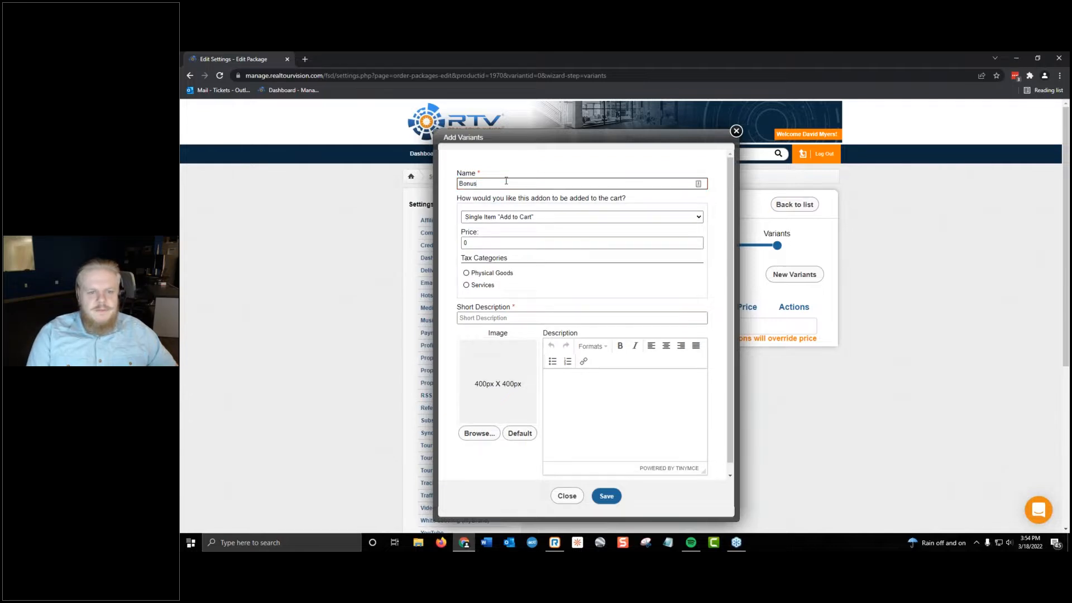
{"action": "type", "text": "550"}
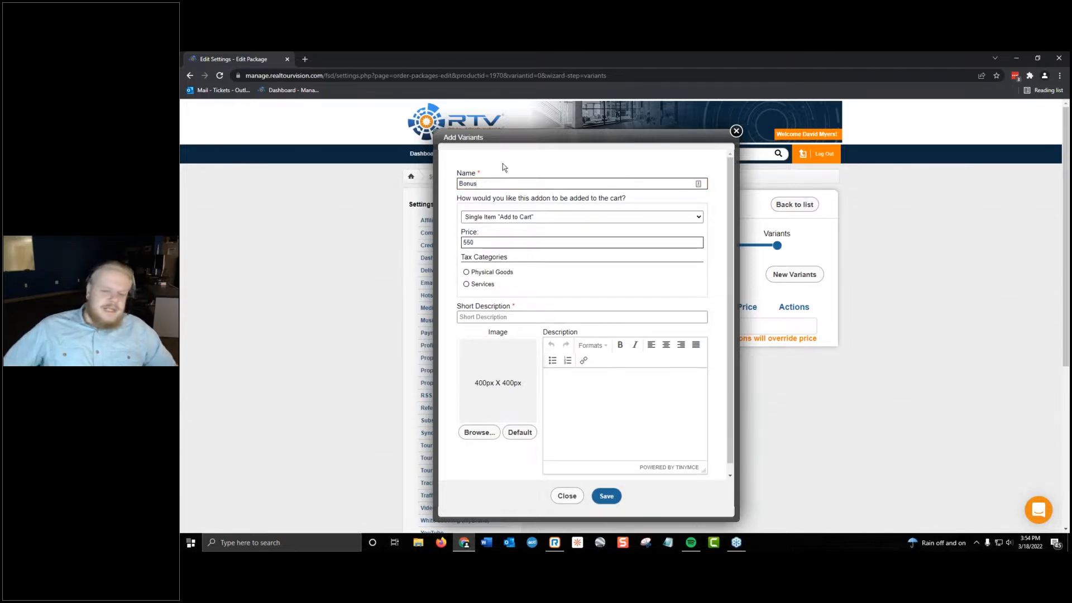
Give the Bonus variant the default 3D Floor Plan image.
{"action": "left_click", "coordinate": [480, 434]}
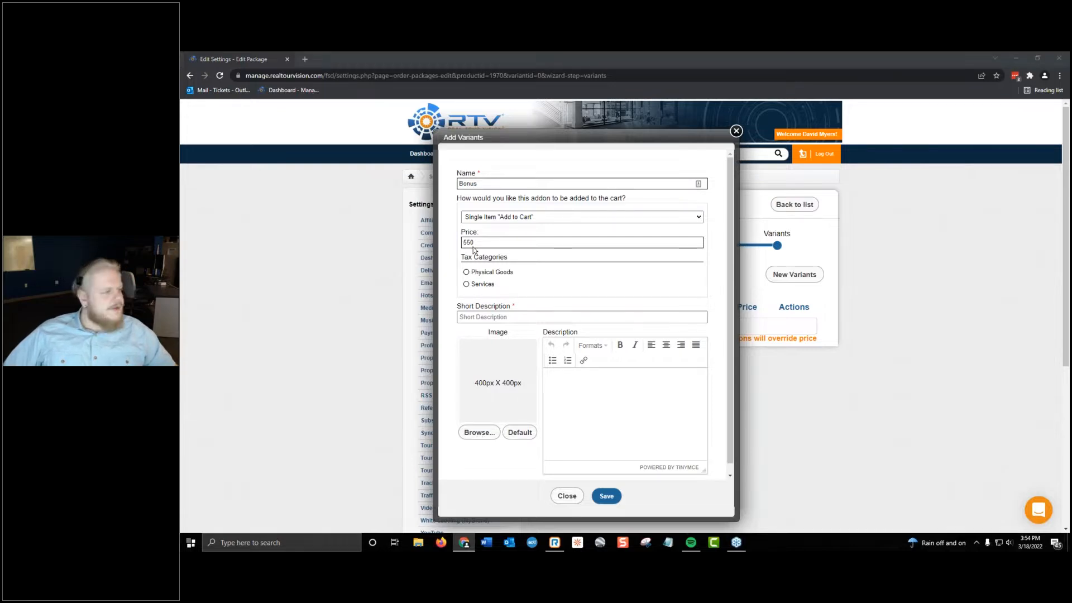
{"action": "left_click", "coordinate": [311, 271]}
{"action": "left_click", "coordinate": [506, 430]}
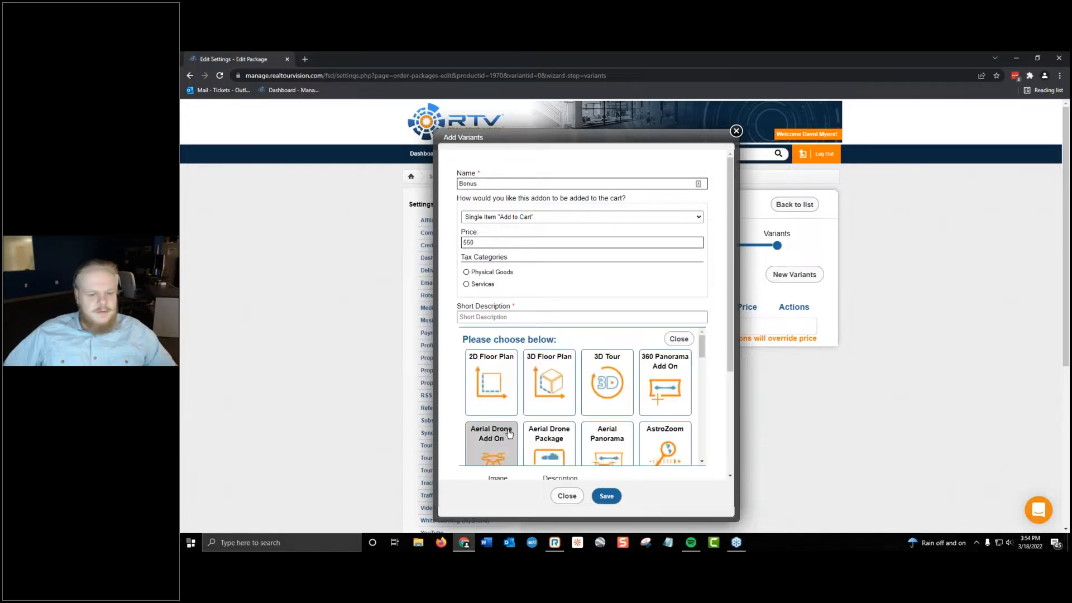
{"action": "left_click", "coordinate": [563, 387]}
Enter "Extra Add ons!" as the Bonus variant's short description and save the variant.
{"action": "left_click", "coordinate": [612, 497]}
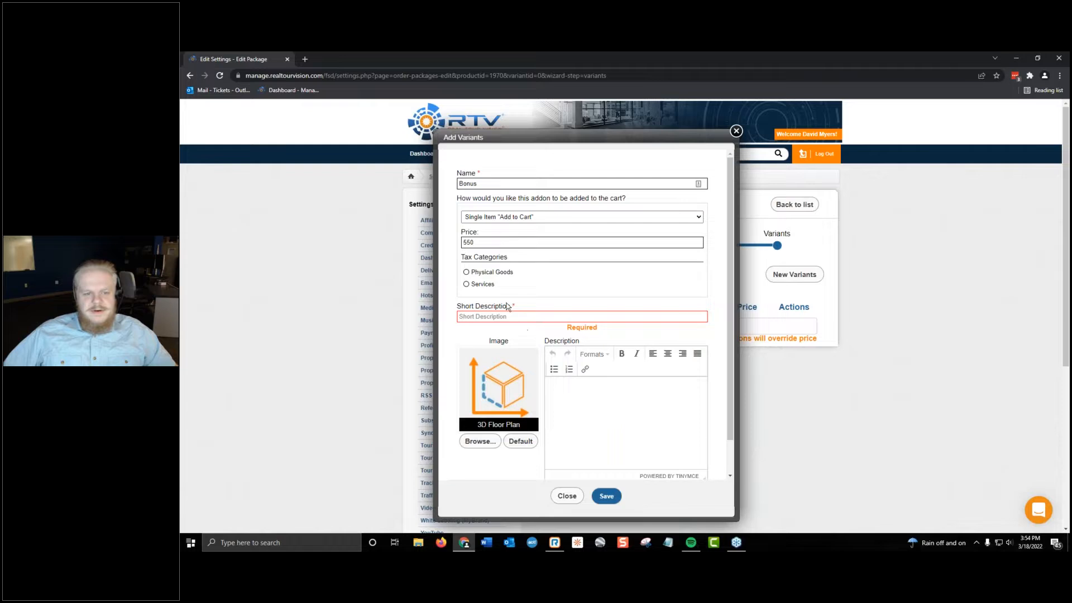
{"action": "left_click", "coordinate": [512, 316]}
{"action": "type", "text": "E"}
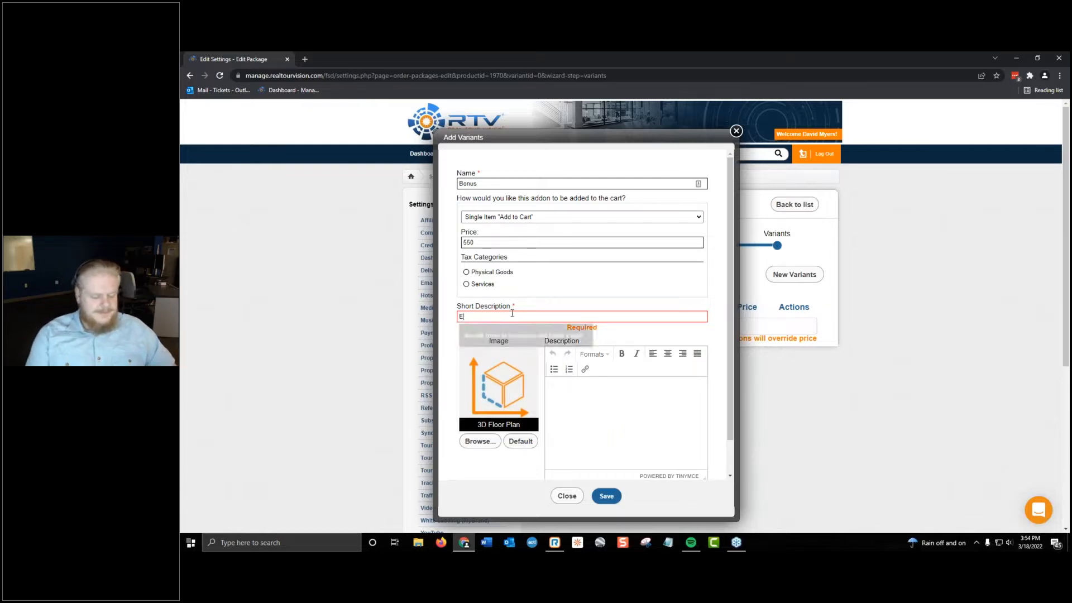
{"action": "type", "text": "xtra Add ons!"}
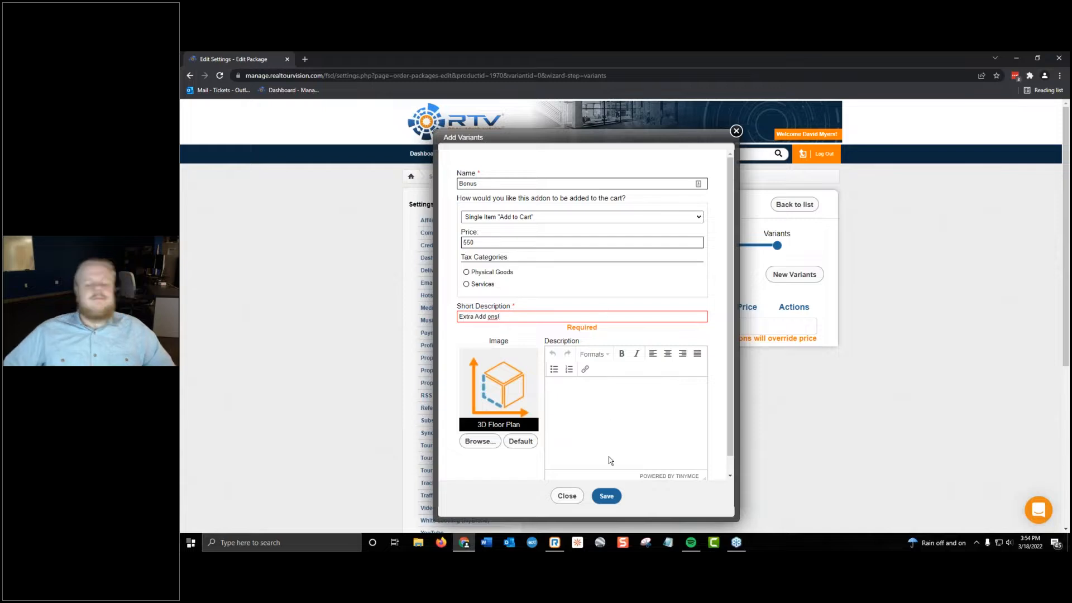
{"action": "left_click", "coordinate": [607, 496]}
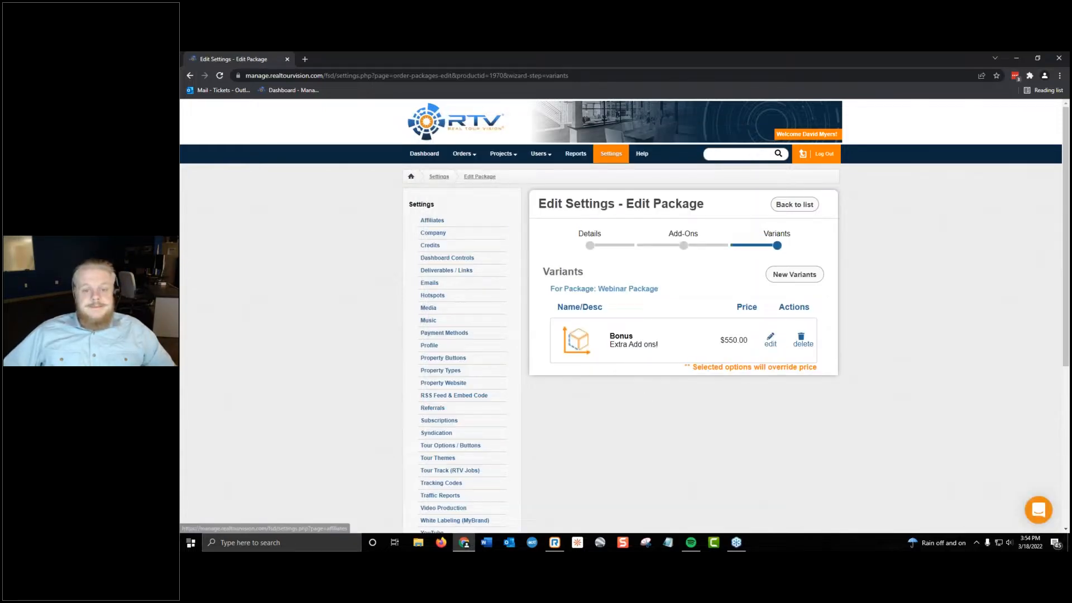
Start creating a new order and look over its Information form.
{"action": "left_click", "coordinate": [462, 153]}
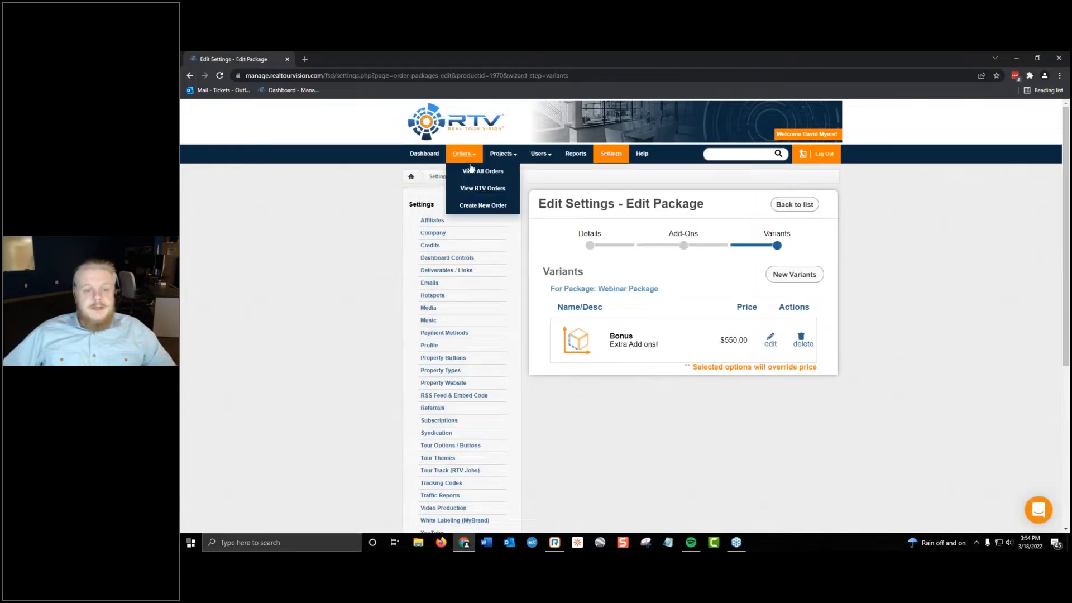
{"action": "left_click", "coordinate": [476, 206]}
{"action": "scroll", "coordinate": [626, 254], "scroll_direction": "down", "scroll_amount": 2}
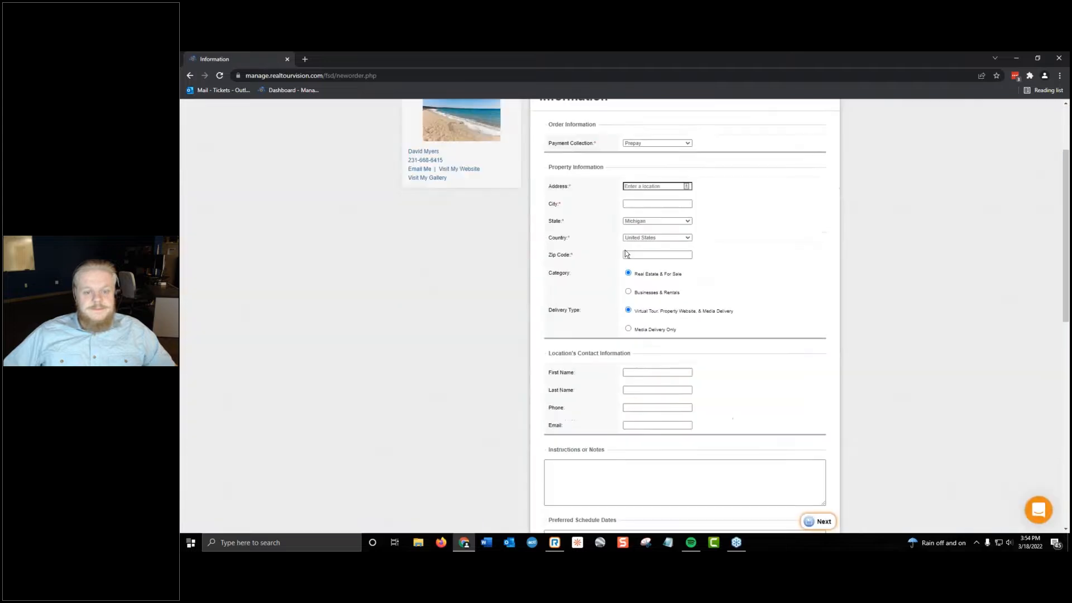
{"action": "scroll", "coordinate": [625, 254], "scroll_direction": "down", "scroll_amount": 4}
{"action": "scroll", "coordinate": [639, 388], "scroll_direction": "up", "scroll_amount": 6}
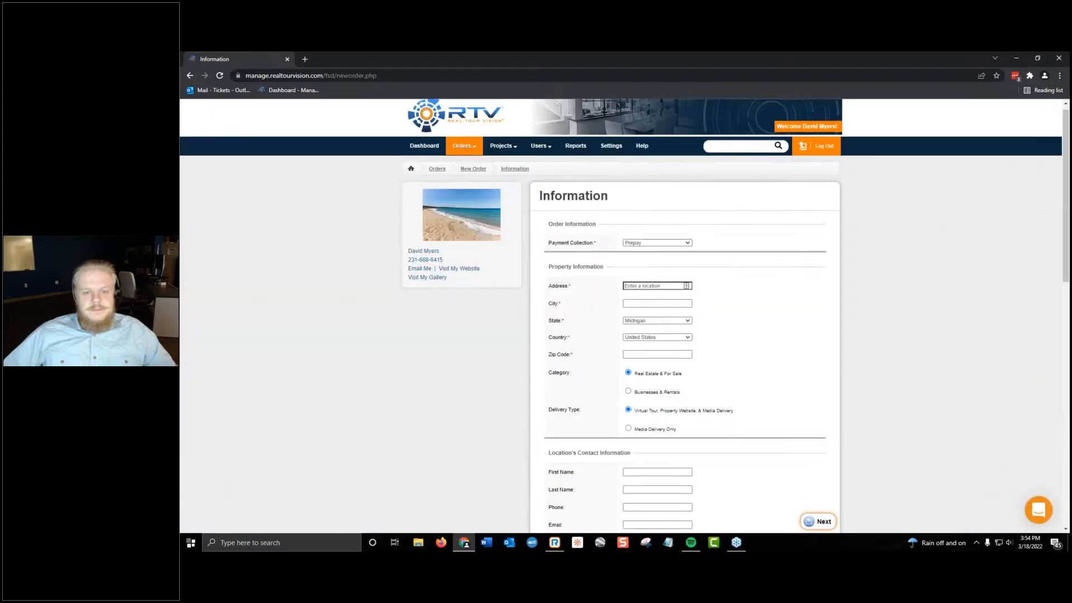
Fill in the new order's property address, city and zip code from a suggested address.
{"action": "left_click", "coordinate": [660, 293]}
{"action": "type", "text": "1844"}
{"action": "double_click", "coordinate": [726, 296]}
{"action": "left_click", "coordinate": [663, 293]}
{"action": "left_click", "coordinate": [678, 333]}
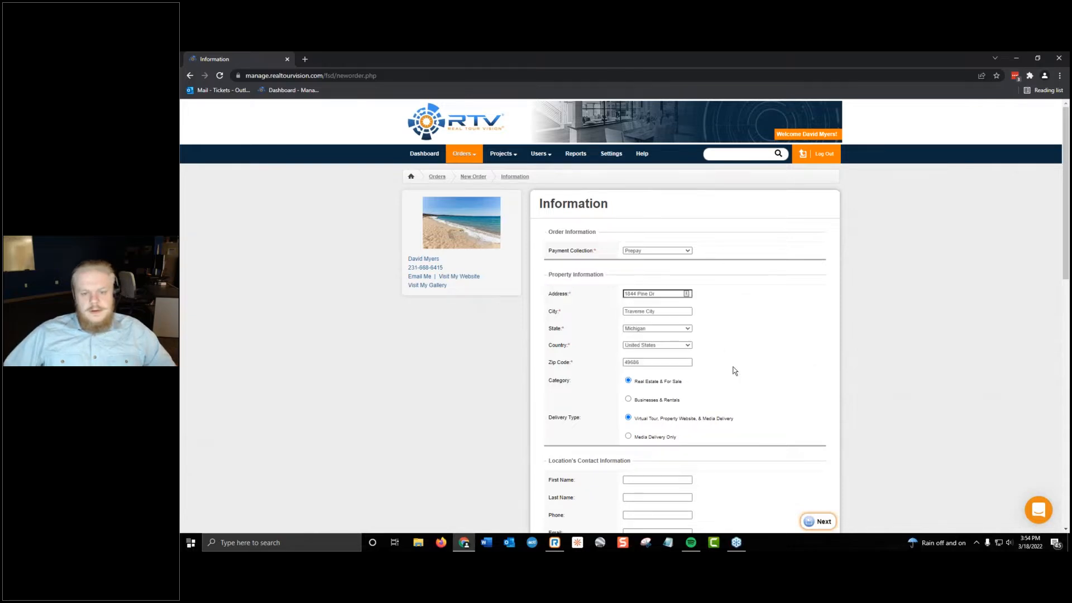
Continue to the order's Packages / Add-Ons page, decline saving the address in the browser, and look through the offered packages.
{"action": "scroll", "coordinate": [735, 371], "scroll_direction": "down", "scroll_amount": 10}
{"action": "left_click", "coordinate": [807, 468]}
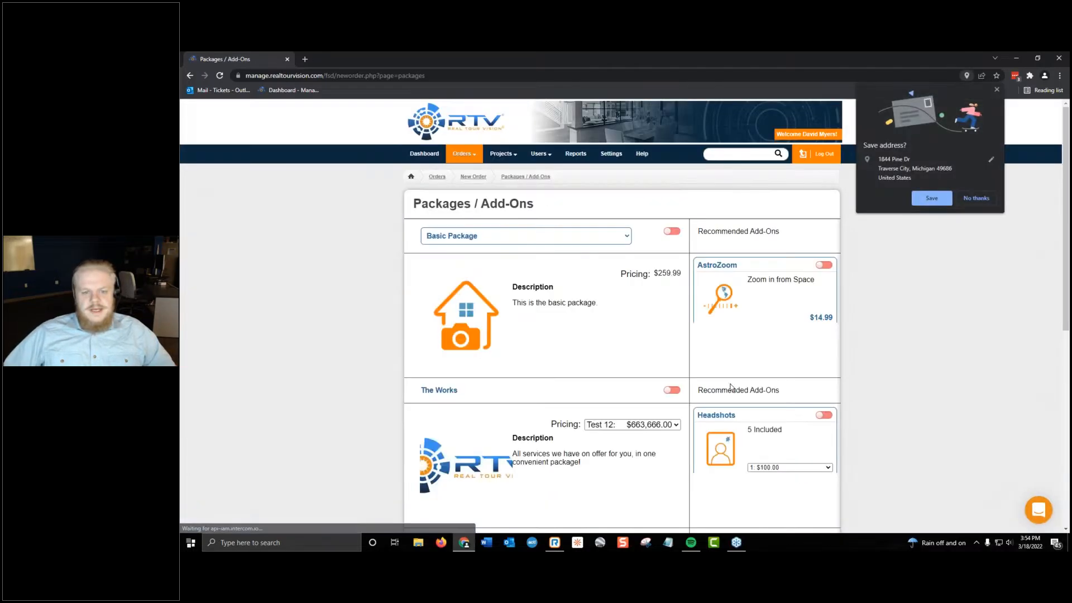
{"action": "left_click", "coordinate": [975, 200]}
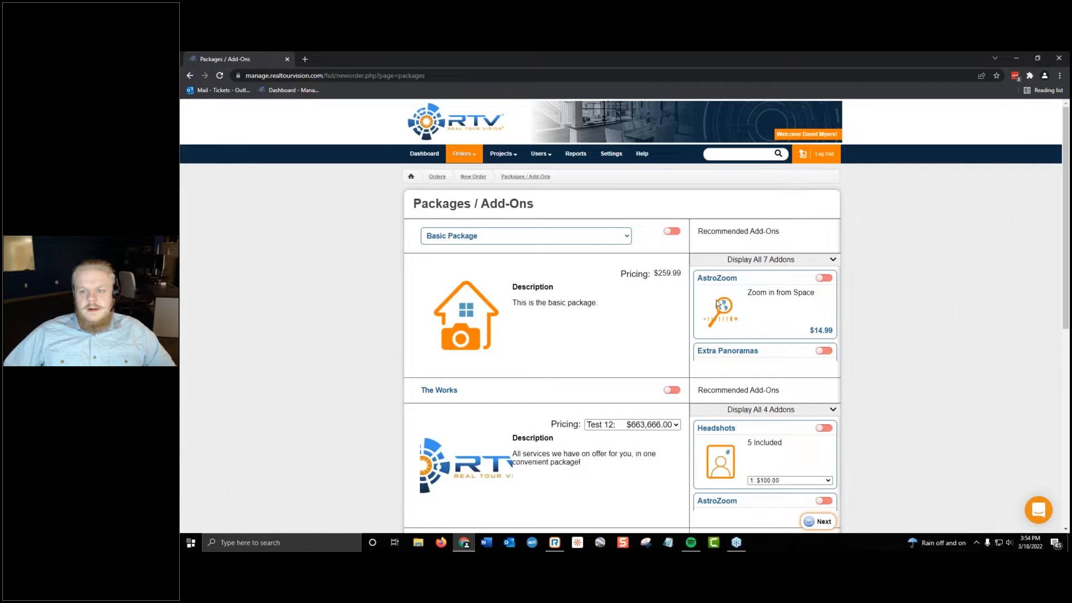
{"action": "scroll", "coordinate": [551, 228], "scroll_direction": "down", "scroll_amount": 7}
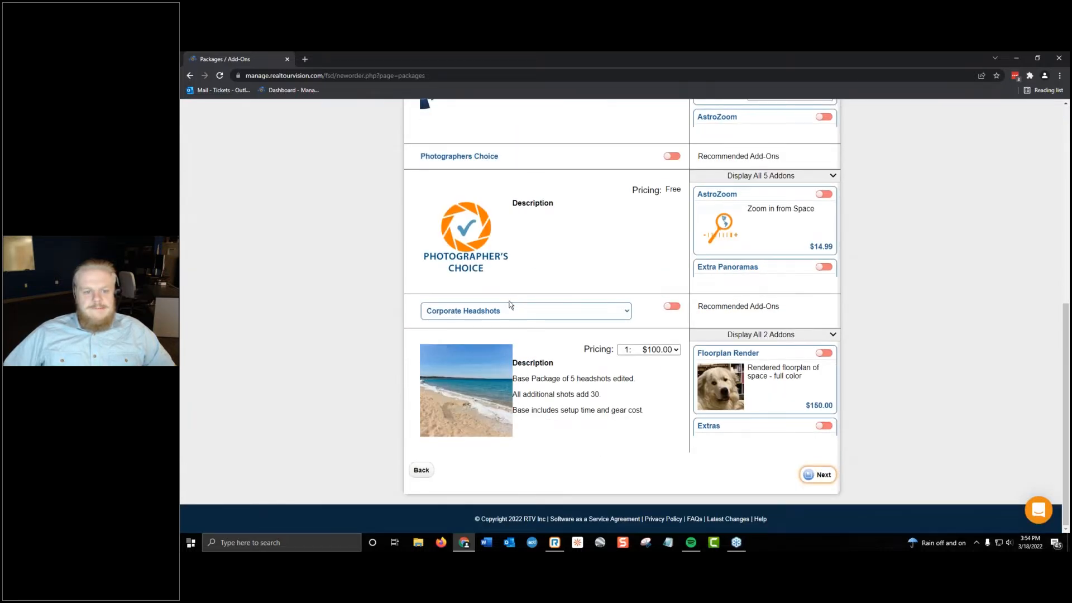
{"action": "scroll", "coordinate": [492, 317], "scroll_direction": "up", "scroll_amount": 10}
Set the Webinar Package's status to Active in the Packages & Add-Ons settings and save its details.
{"action": "left_click", "coordinate": [612, 156]}
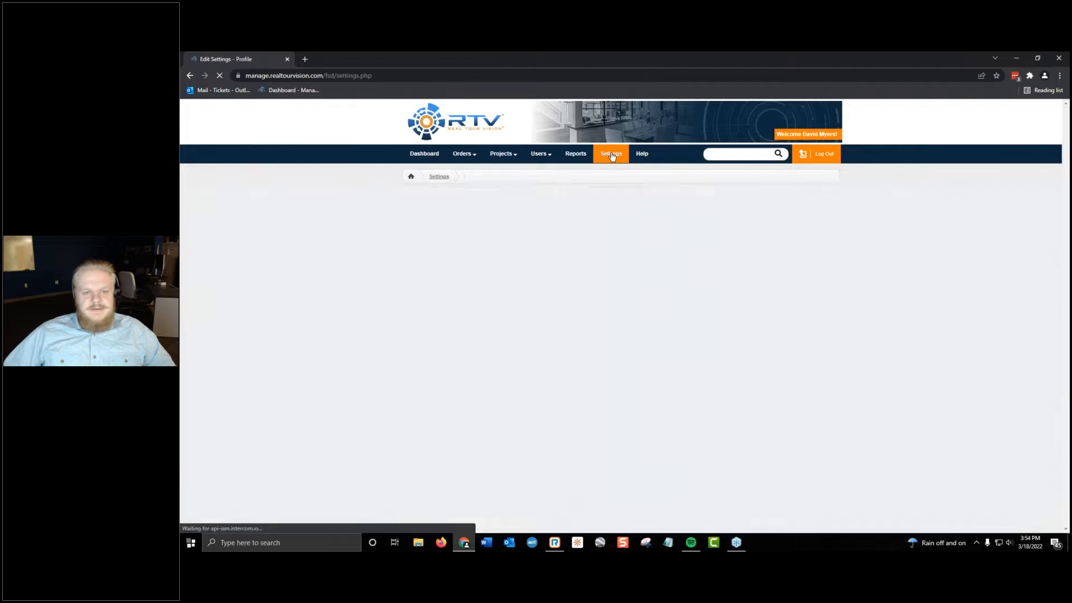
{"action": "scroll", "coordinate": [503, 363], "scroll_direction": "down", "scroll_amount": 10}
{"action": "left_click", "coordinate": [450, 425]}
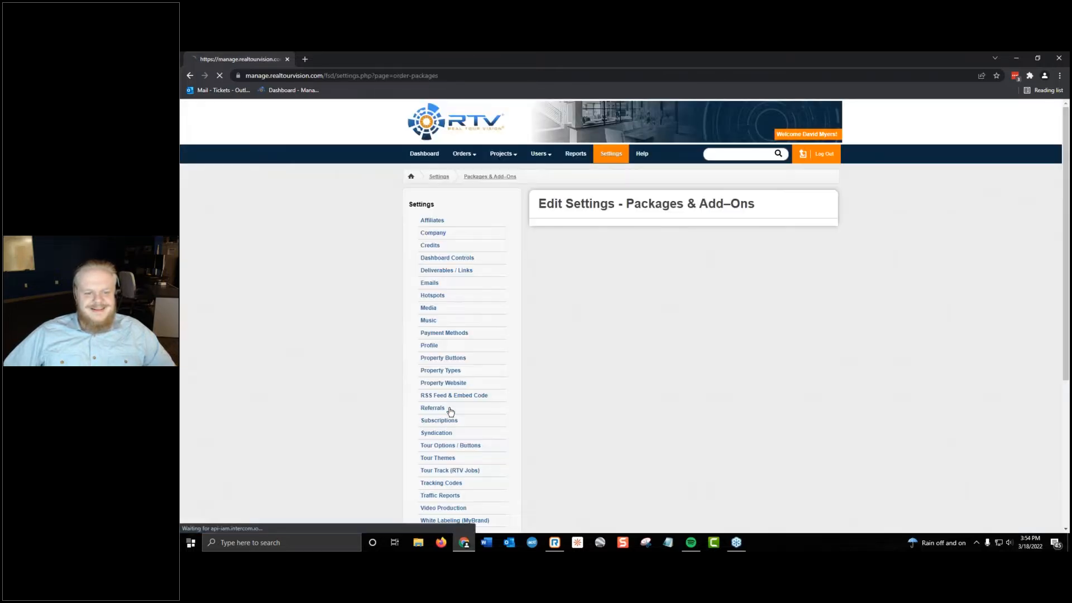
{"action": "scroll", "coordinate": [703, 380], "scroll_direction": "down", "scroll_amount": 5}
{"action": "left_click", "coordinate": [762, 287]}
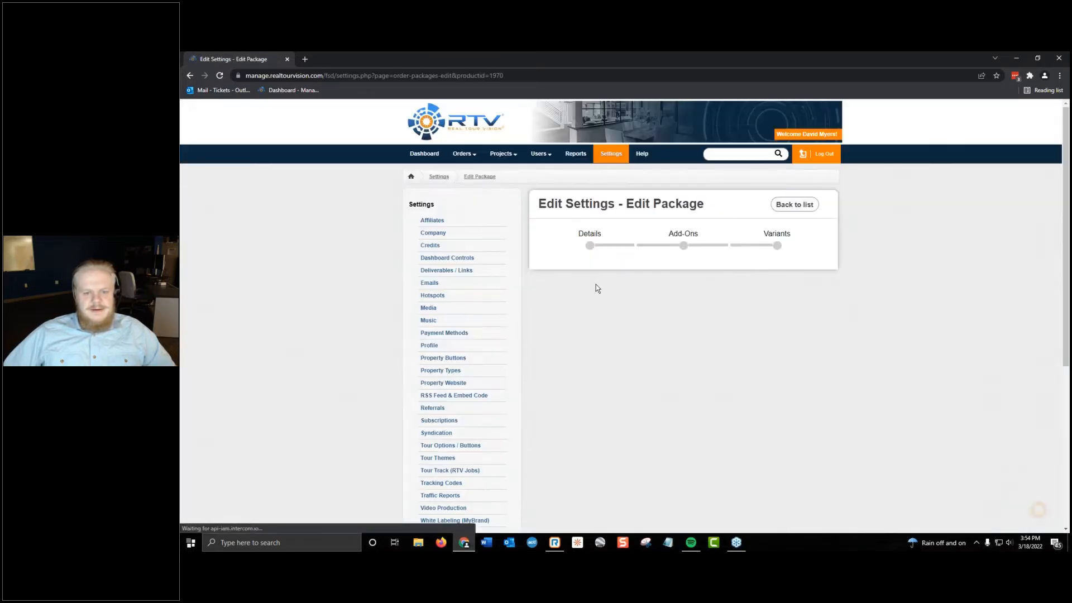
{"action": "right_click", "coordinate": [622, 348]}
{"action": "left_click", "coordinate": [595, 445]}
{"action": "left_click", "coordinate": [590, 462]}
{"action": "left_click", "coordinate": [819, 272]}
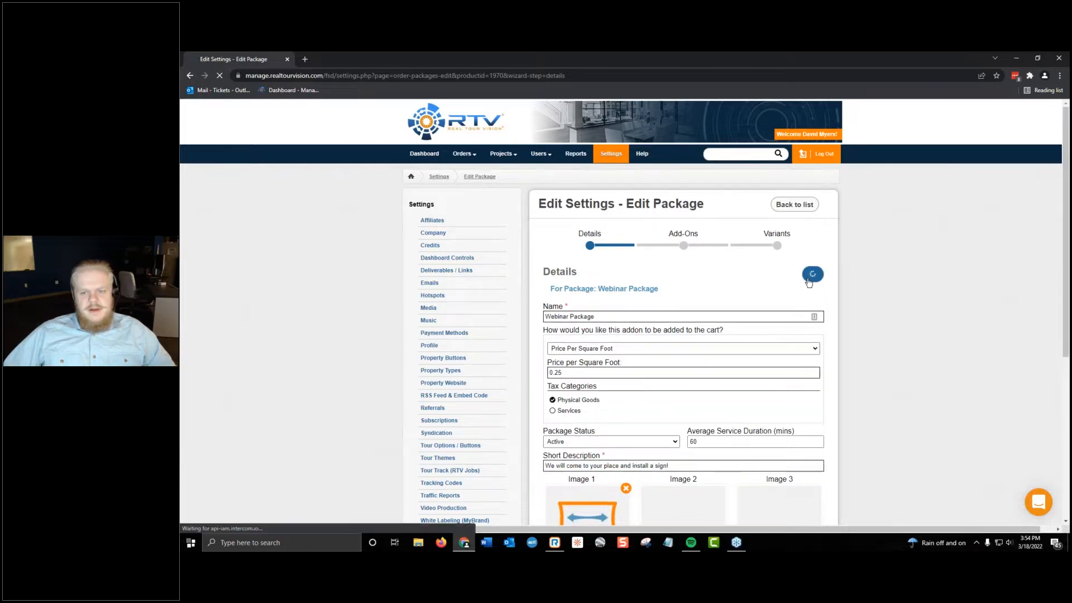
Create a new order and continue past its Information form to the Packages / Add-Ons page.
{"action": "left_click", "coordinate": [463, 153]}
{"action": "left_click", "coordinate": [468, 174]}
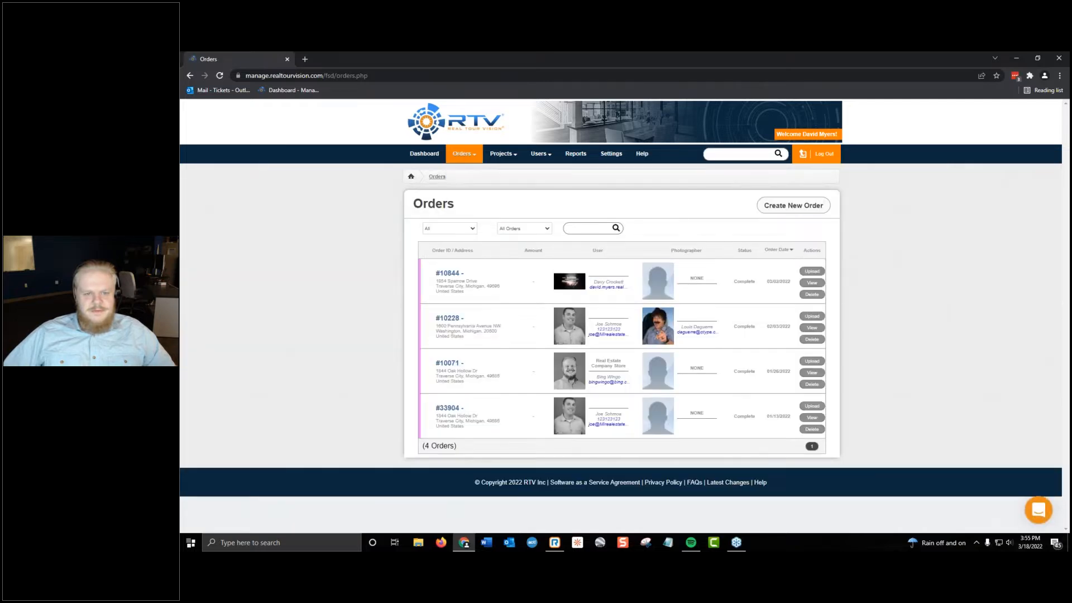
{"action": "left_click", "coordinate": [814, 210]}
{"action": "scroll", "coordinate": [737, 375], "scroll_direction": "down", "scroll_amount": 6}
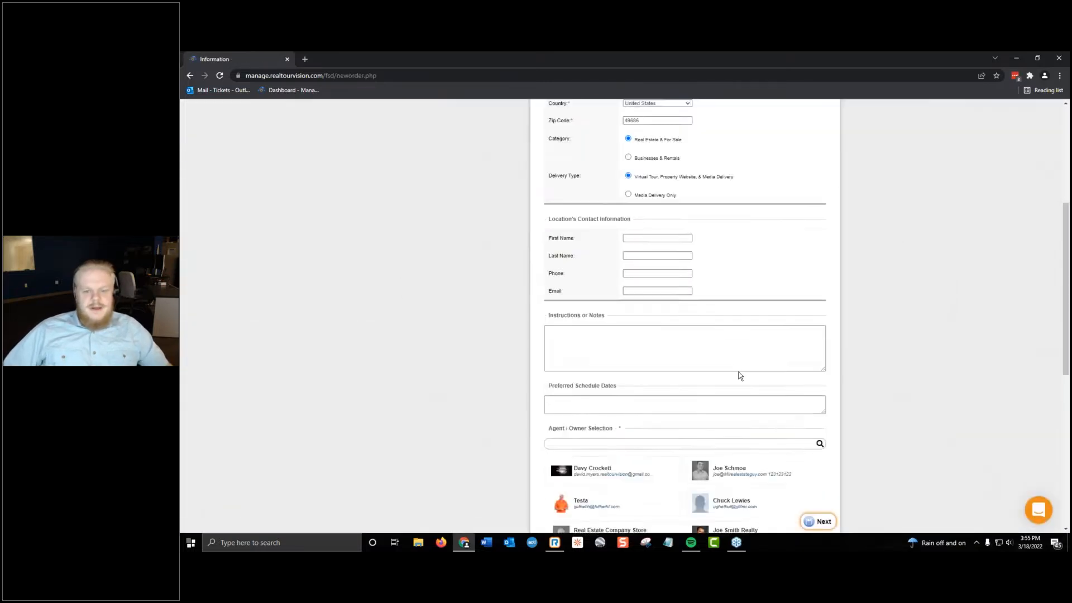
{"action": "scroll", "coordinate": [641, 419], "scroll_direction": "down", "scroll_amount": 4}
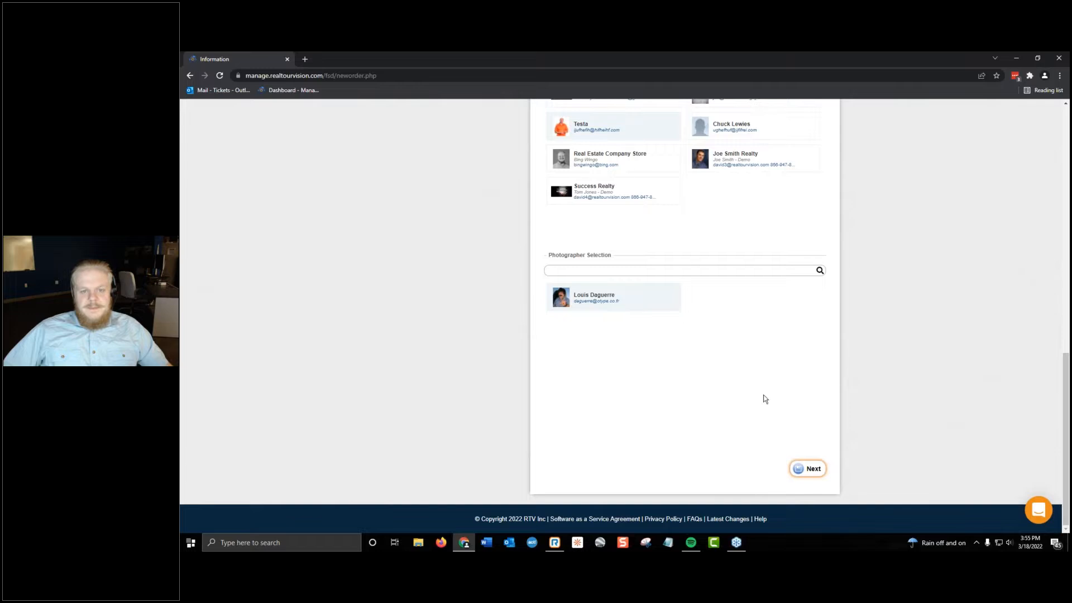
{"action": "left_click", "coordinate": [807, 469]}
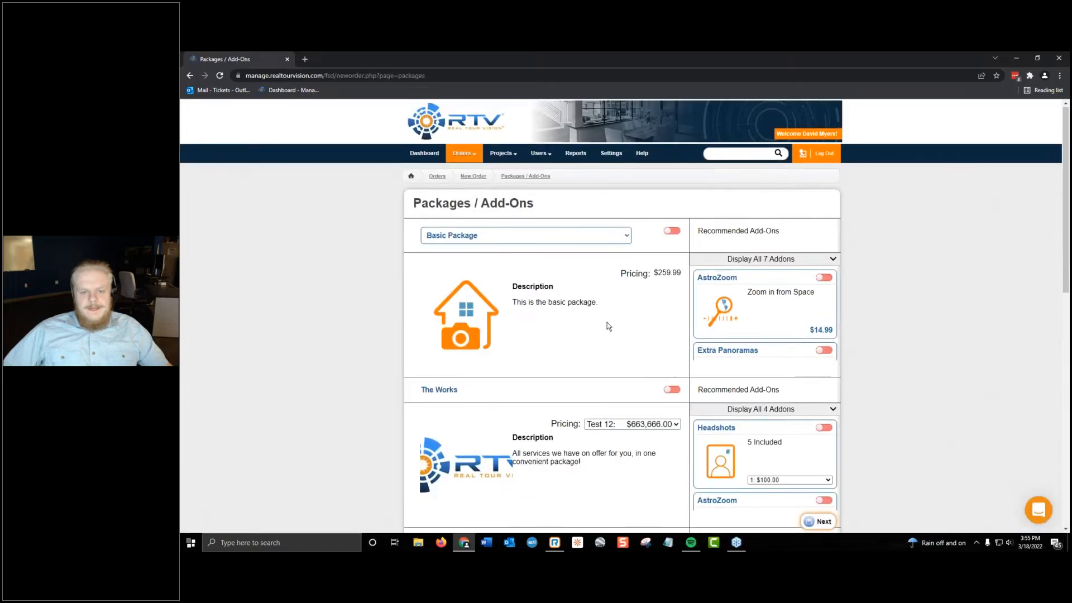
Compare the Webinar Package with its Bonus variant on the order page, ending on Webinar Package.
{"action": "scroll", "coordinate": [609, 327], "scroll_direction": "down", "scroll_amount": 5}
{"action": "scroll", "coordinate": [608, 323], "scroll_direction": "down", "scroll_amount": 4}
{"action": "left_click", "coordinate": [613, 312]}
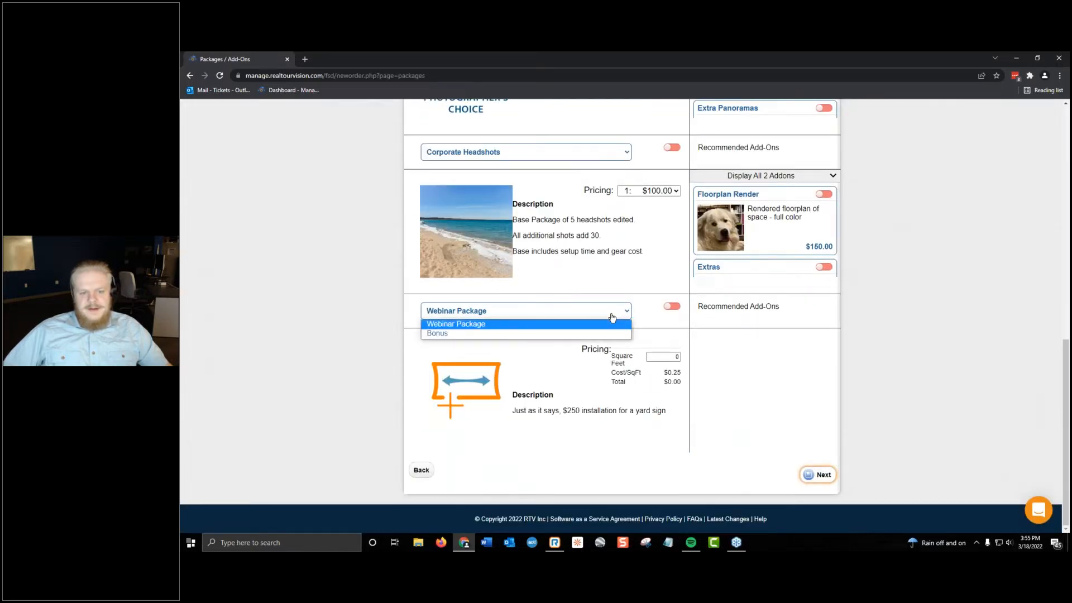
{"action": "left_click", "coordinate": [612, 316]}
{"action": "left_click", "coordinate": [611, 315]}
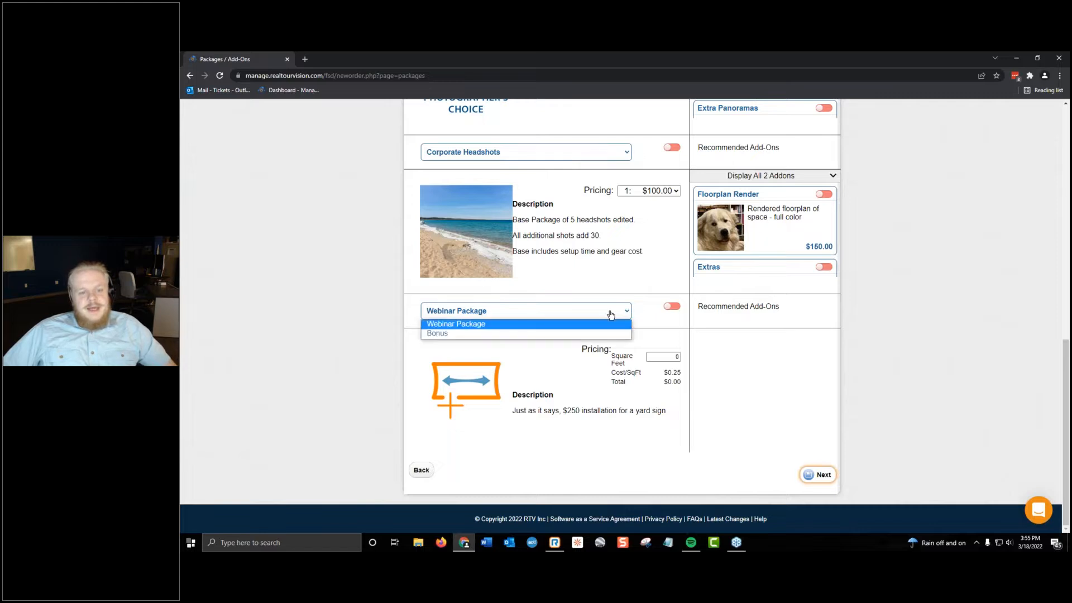
{"action": "left_click", "coordinate": [583, 331]}
{"action": "left_click", "coordinate": [579, 317]}
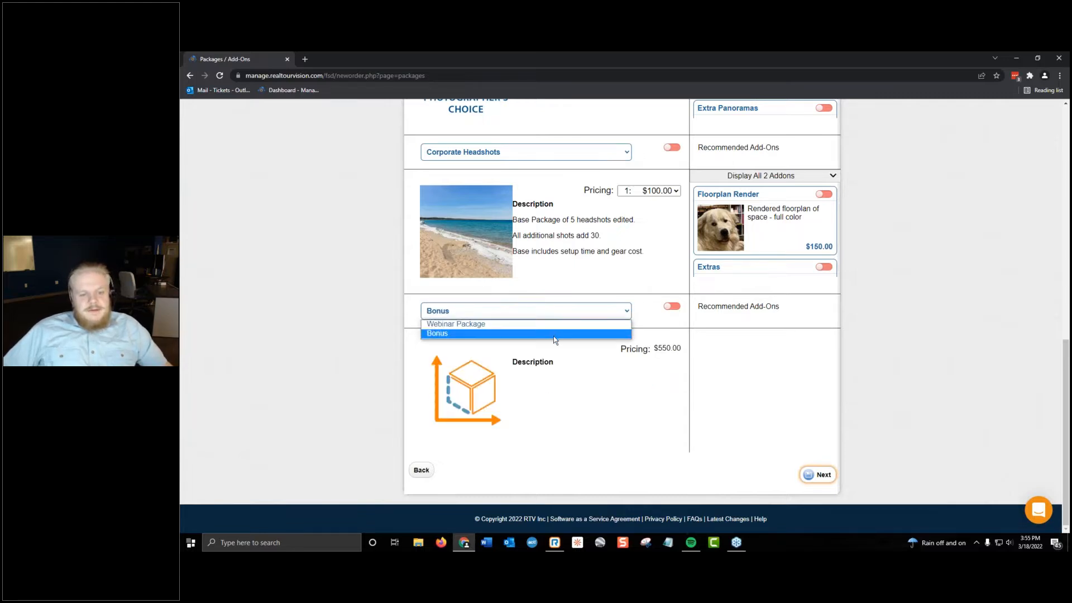
{"action": "left_click", "coordinate": [558, 323]}
{"action": "left_click", "coordinate": [542, 315]}
{"action": "left_click", "coordinate": [527, 325]}
Set the Webinar Package's square feet to 1750 and examine its calculated total and description.
{"action": "left_click", "coordinate": [651, 358]}
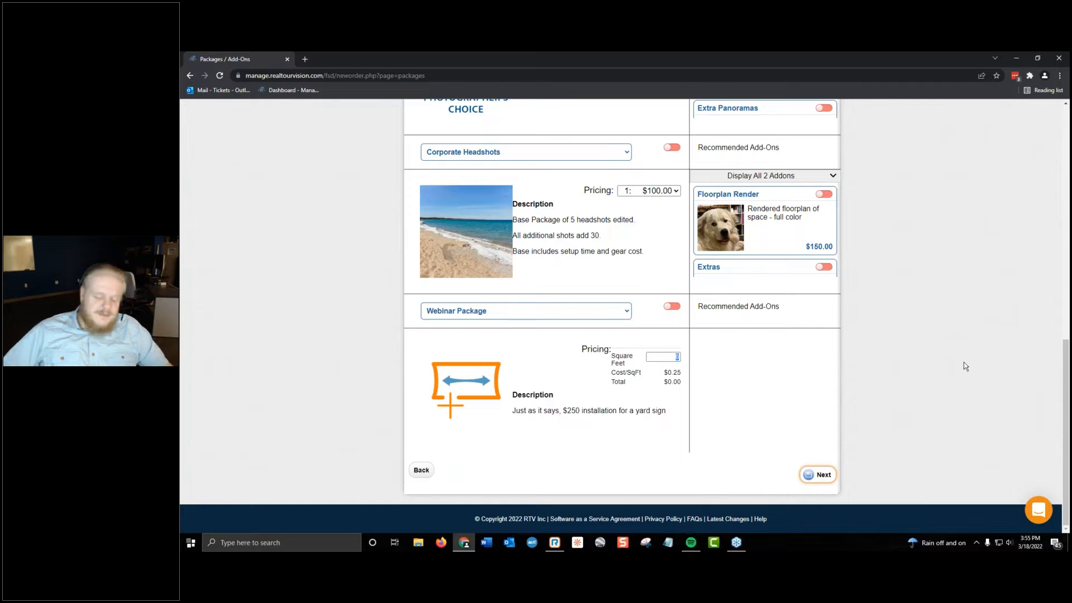
{"action": "type", "text": "1750"}
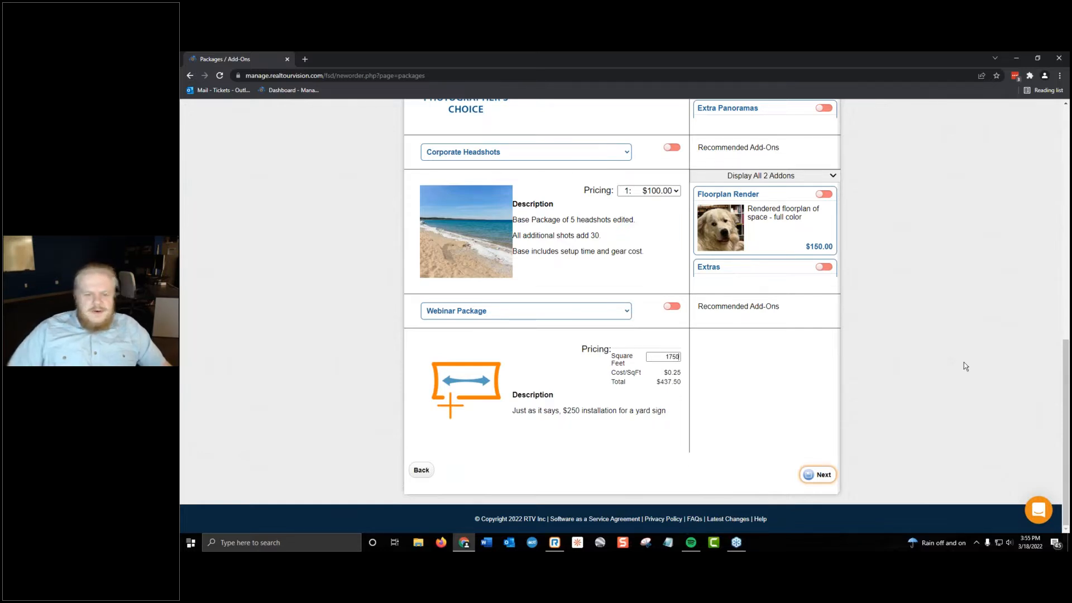
{"action": "left_click_drag", "start_coordinate": [658, 383], "coordinate": [667, 411]}
{"action": "left_click", "coordinate": [931, 360]}
{"action": "left_click_drag", "start_coordinate": [725, 297], "coordinate": [665, 411]}
{"action": "left_click", "coordinate": [718, 358]}
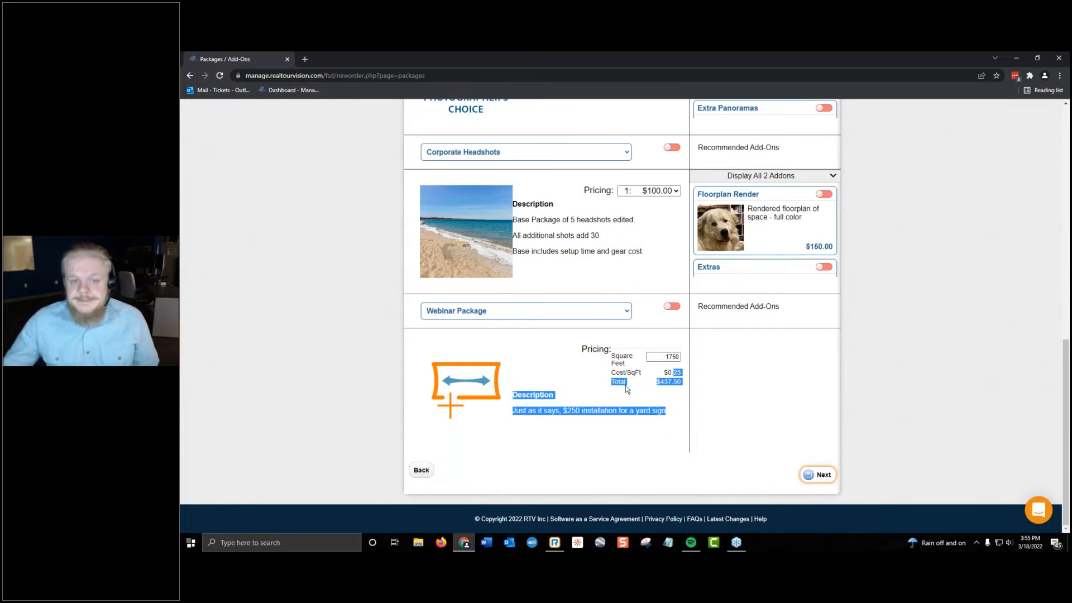
Expand the add-ons recommended for The Works and check the Headshots pricing choices.
{"action": "scroll", "coordinate": [791, 231], "scroll_direction": "up", "scroll_amount": 5}
{"action": "left_click", "coordinate": [766, 190]}
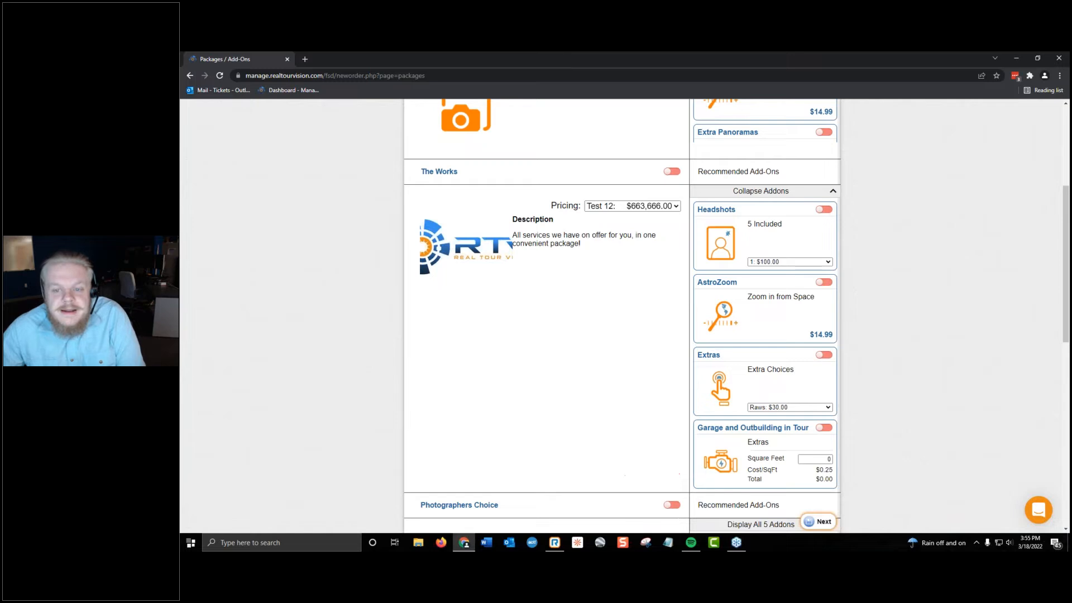
{"action": "left_click", "coordinate": [797, 260]}
{"action": "left_click", "coordinate": [797, 260]}
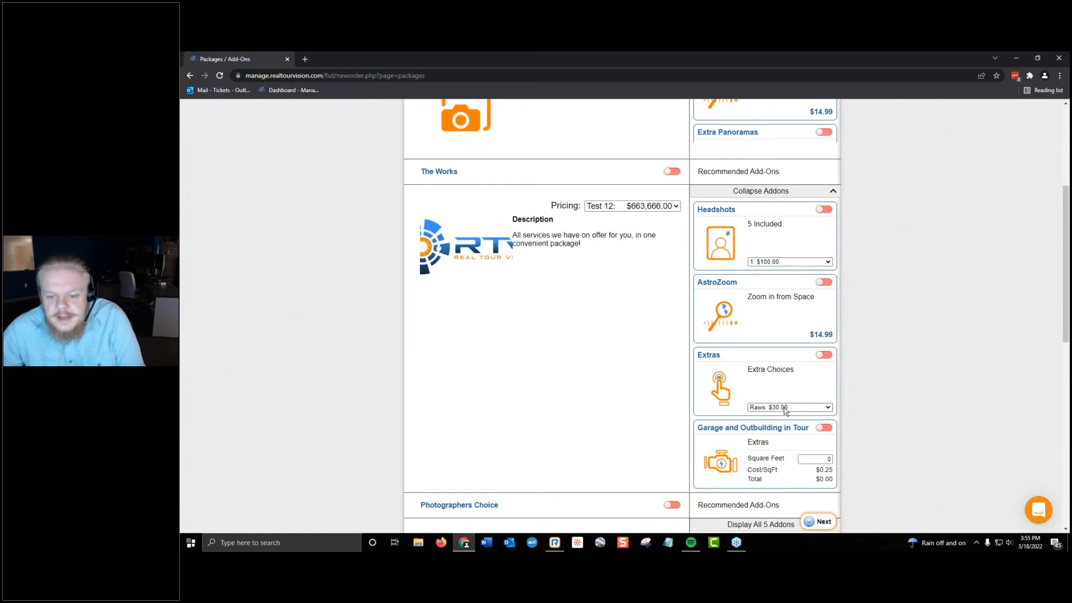
Expand the Basic Package's recommended add-ons and check the pricing choices of the Extras add-on.
{"action": "scroll", "coordinate": [784, 407], "scroll_direction": "up", "scroll_amount": 4}
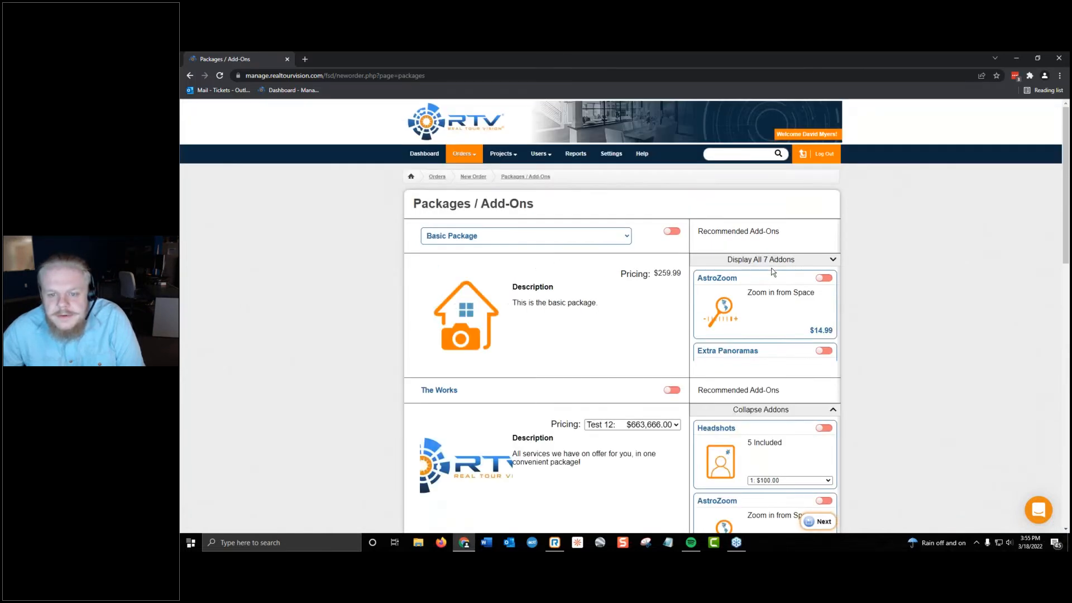
{"action": "left_click", "coordinate": [773, 259]}
{"action": "scroll", "coordinate": [805, 273], "scroll_direction": "down", "scroll_amount": 5}
{"action": "left_click", "coordinate": [806, 271]}
{"action": "left_click", "coordinate": [804, 271]}
Turn on the Garage and Outbuilding in Tour add-on for the Basic Package and look over the rest of the page.
{"action": "left_click", "coordinate": [829, 293]}
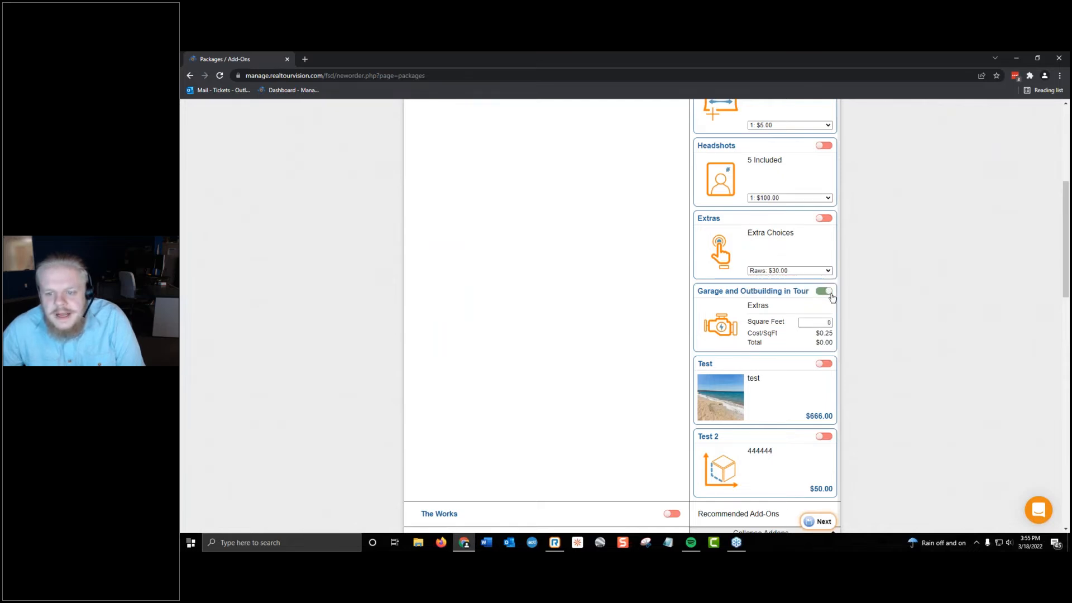
{"action": "scroll", "coordinate": [830, 328], "scroll_direction": "down", "scroll_amount": 5}
{"action": "scroll", "coordinate": [826, 475], "scroll_direction": "down", "scroll_amount": 2}
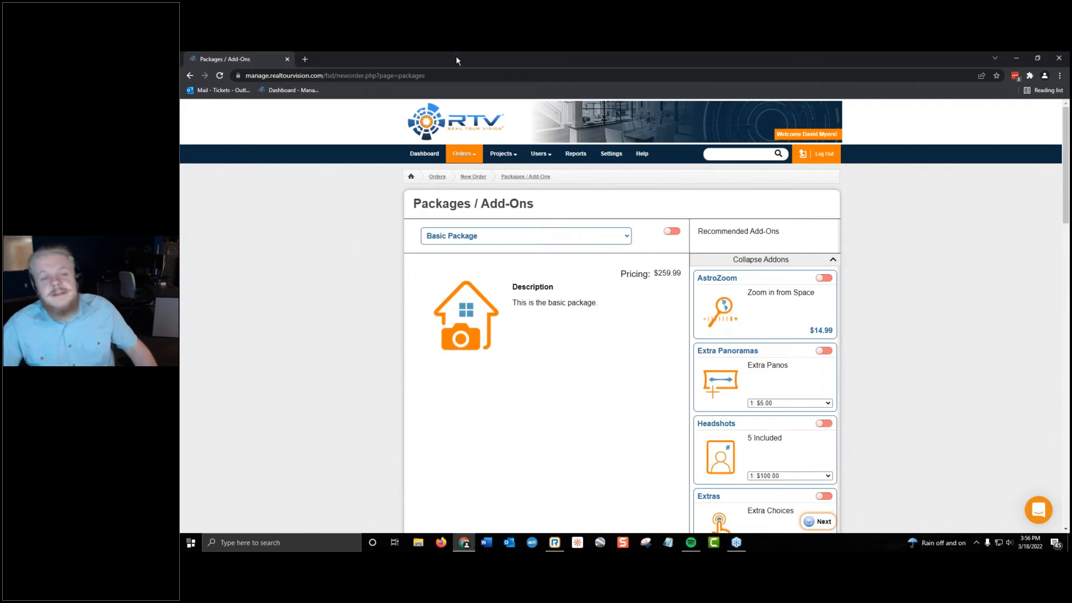